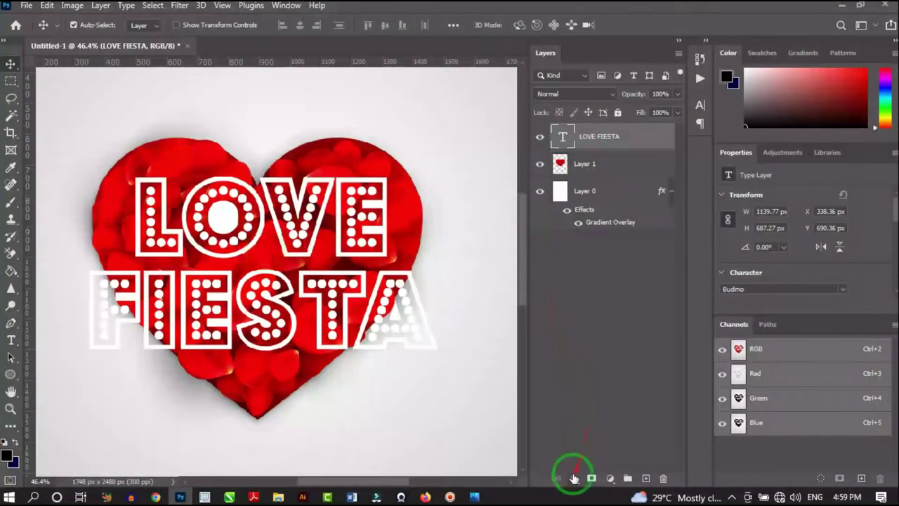
Add a 27 px gradient-filled Stroke to the LOVE FIESTA title.
{"action": "left_click", "coordinate": [574, 478]}
{"action": "left_click", "coordinate": [589, 380]}
{"action": "left_click", "coordinate": [623, 147]}
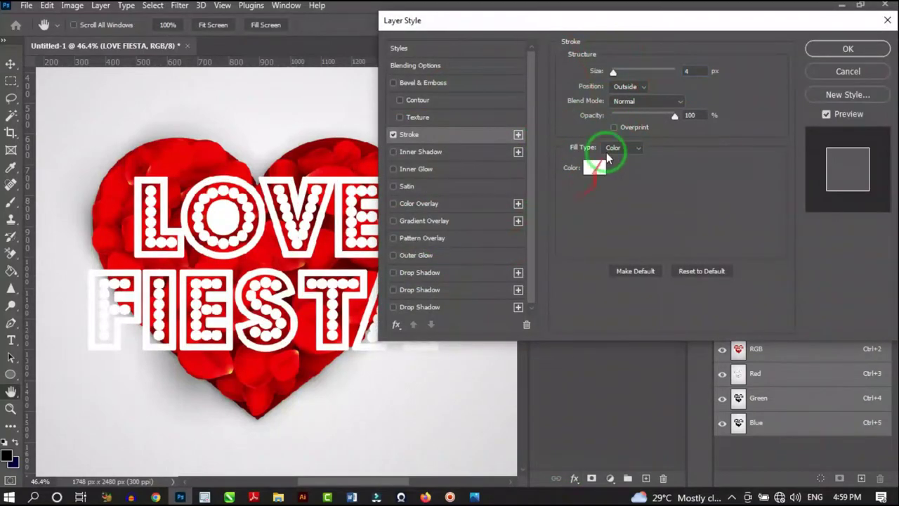
{"action": "left_click", "coordinate": [608, 161]}
{"action": "left_click_drag", "start_coordinate": [612, 73], "coordinate": [620, 77]}
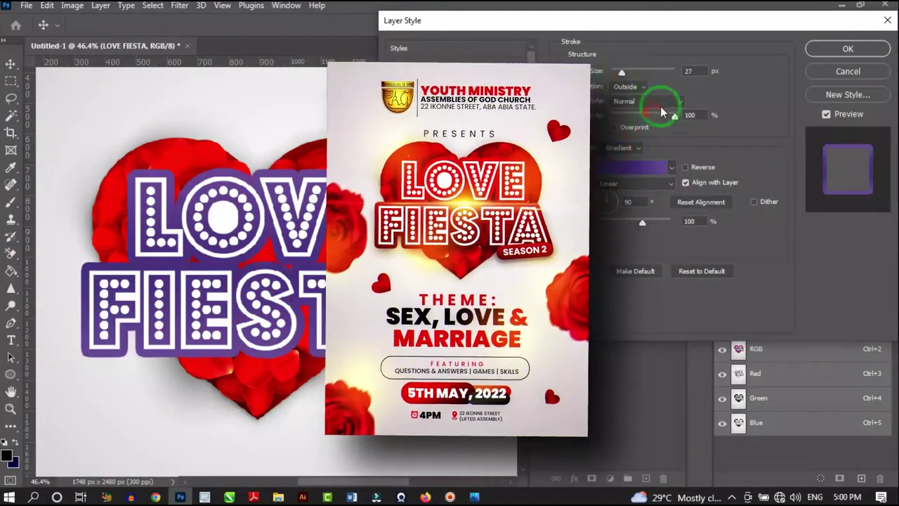
Make the stroke gradient red-to-black and reversed, and add a drop shadow (88% opacity, size 95 px).
{"action": "left_click", "coordinate": [632, 166]}
{"action": "double_click", "coordinate": [679, 387]}
{"action": "left_click", "coordinate": [650, 90]}
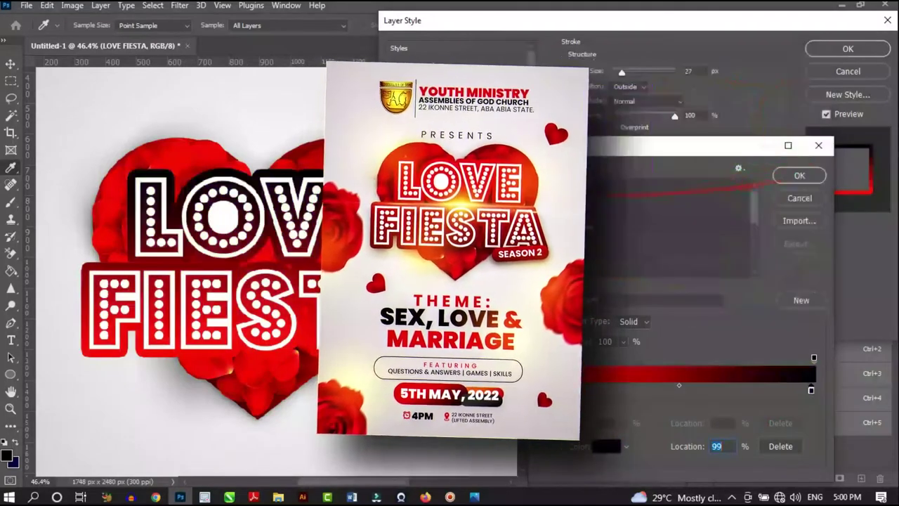
{"action": "key", "text": "Return"}
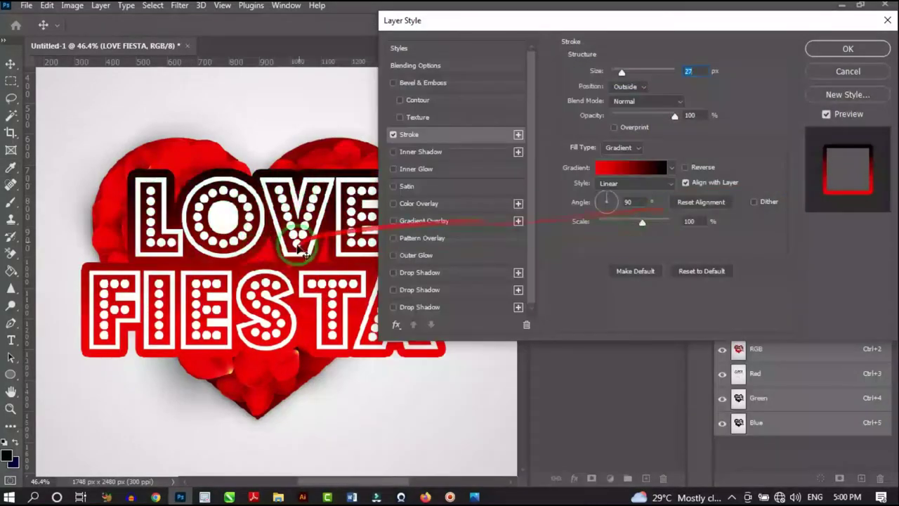
{"action": "left_click", "coordinate": [685, 167]}
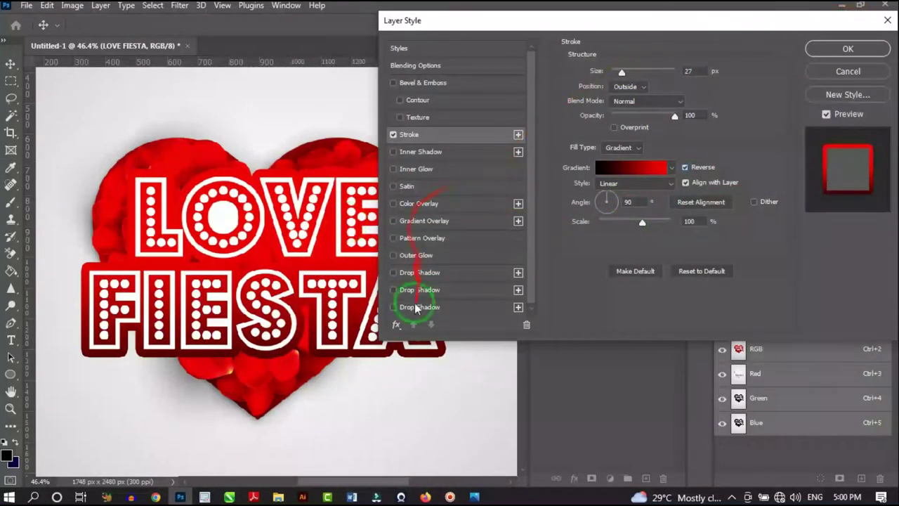
{"action": "left_click", "coordinate": [398, 274]}
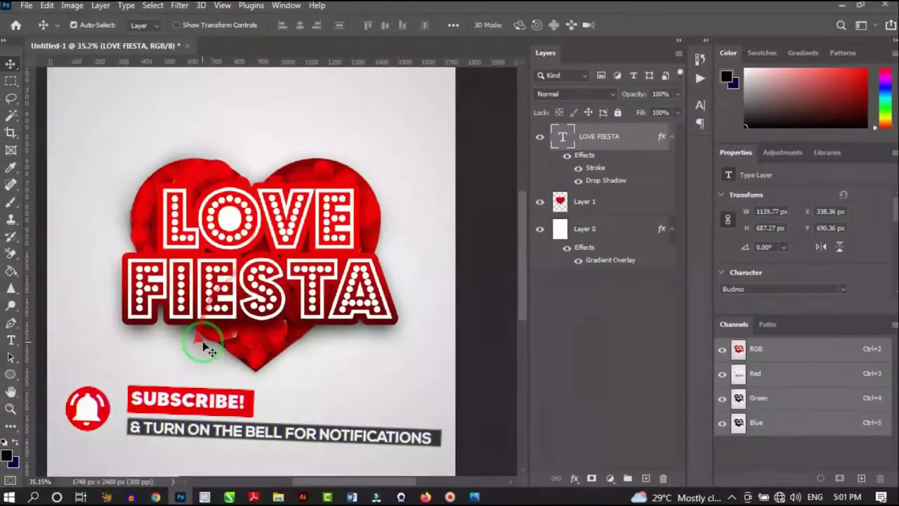
{"action": "scroll", "coordinate": [201, 341], "scroll_direction": "down", "scroll_amount": 3}
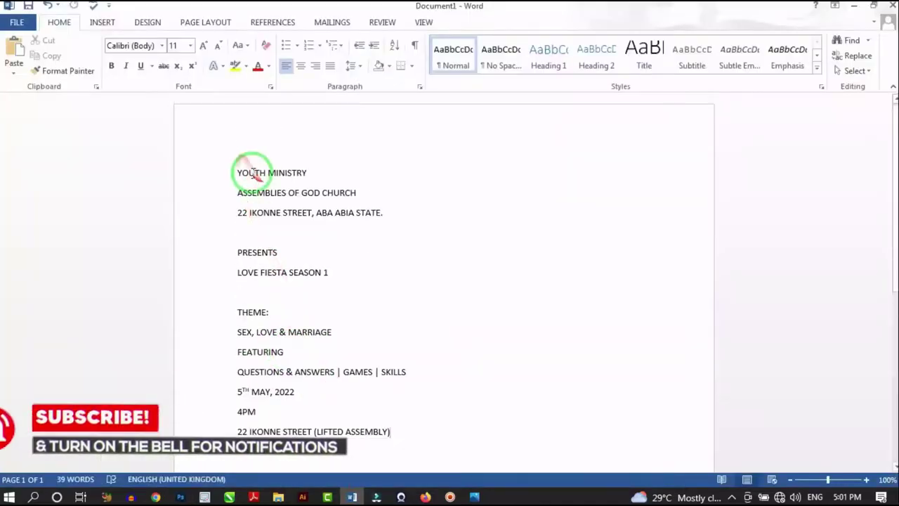
Paste the church name and address lines from Word as text above the heart.
{"action": "left_click_drag", "start_coordinate": [251, 170], "coordinate": [385, 210]}
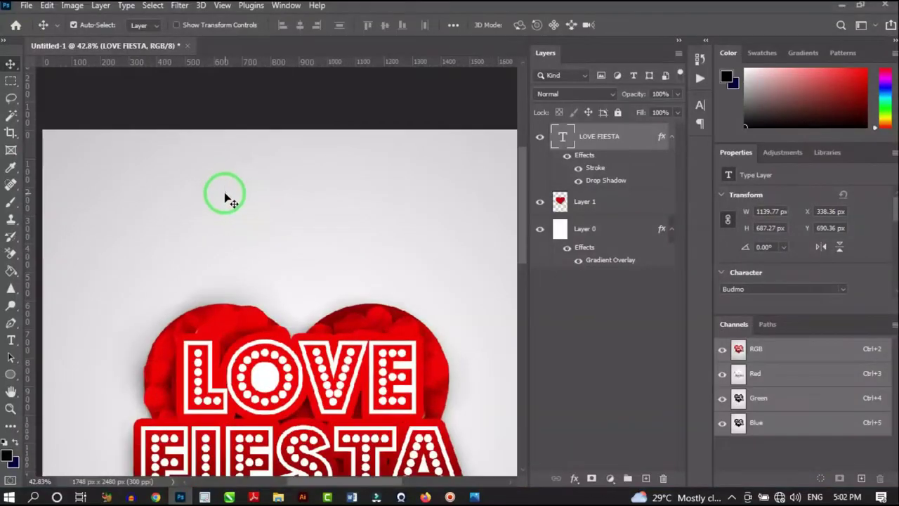
{"action": "key", "text": "t"}
{"action": "left_click", "coordinate": [226, 194]}
{"action": "key", "text": "ctrl+v"}
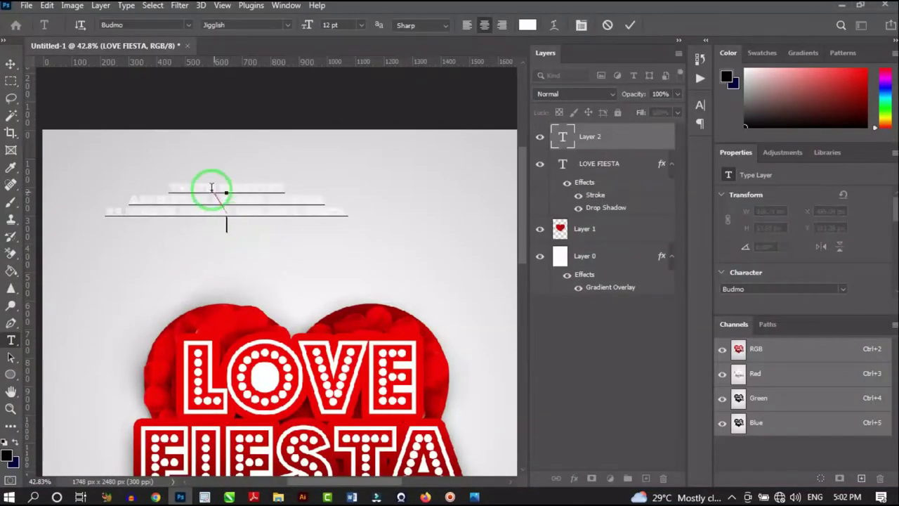
{"action": "scroll", "coordinate": [211, 187], "scroll_direction": "up", "scroll_amount": 1}
{"action": "scroll", "coordinate": [312, 207], "scroll_direction": "up", "scroll_amount": 1}
Set the header in Poppins Black, giving the address line a light weight.
{"action": "key", "text": "ctrl+a"}
{"action": "left_click", "coordinate": [165, 24]}
{"action": "type", "text": "Poppins Black"}
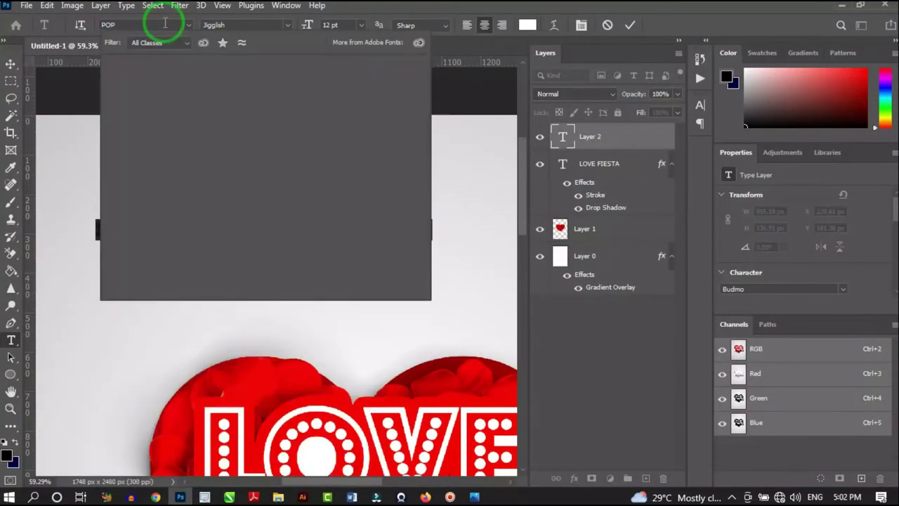
{"action": "key", "text": "Return"}
{"action": "scroll", "coordinate": [280, 234], "scroll_direction": "up", "scroll_amount": 1}
{"action": "left_click_drag", "start_coordinate": [106, 201], "coordinate": [407, 201]}
{"action": "left_click", "coordinate": [246, 24]}
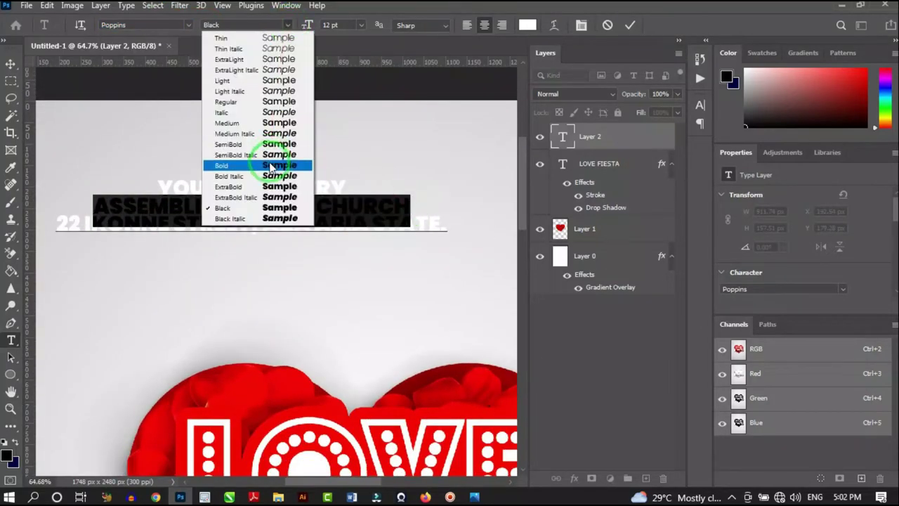
{"action": "left_click_drag", "start_coordinate": [56, 223], "coordinate": [436, 224]}
{"action": "left_click", "coordinate": [246, 24]}
{"action": "left_click", "coordinate": [250, 100]}
{"action": "left_click", "coordinate": [296, 206]}
{"action": "scroll", "coordinate": [276, 130], "scroll_direction": "down", "scroll_amount": 1}
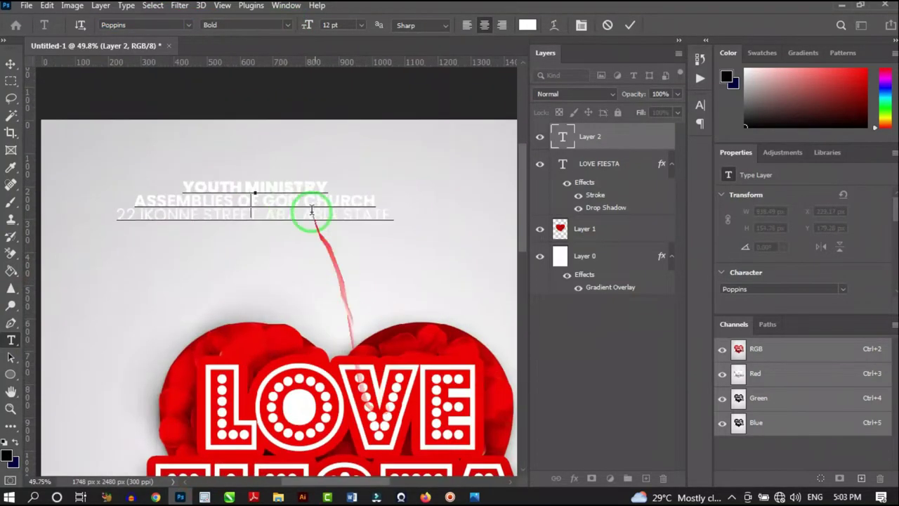
{"action": "scroll", "coordinate": [280, 188], "scroll_direction": "up", "scroll_amount": 1}
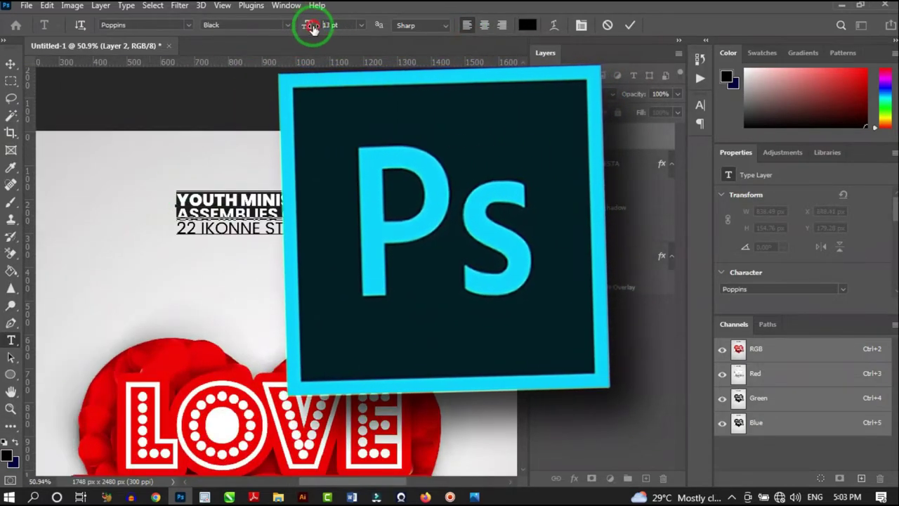
Make the header text 11 pt and red.
{"action": "type", "text": "11"}
{"action": "key", "text": "Return"}
{"action": "left_click", "coordinate": [581, 25]}
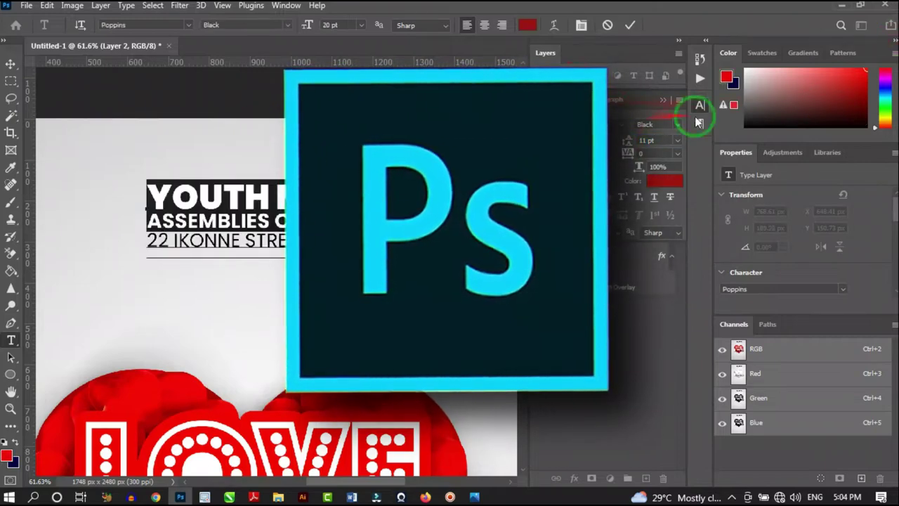
{"action": "left_click", "coordinate": [664, 181]}
{"action": "left_click", "coordinate": [782, 78]}
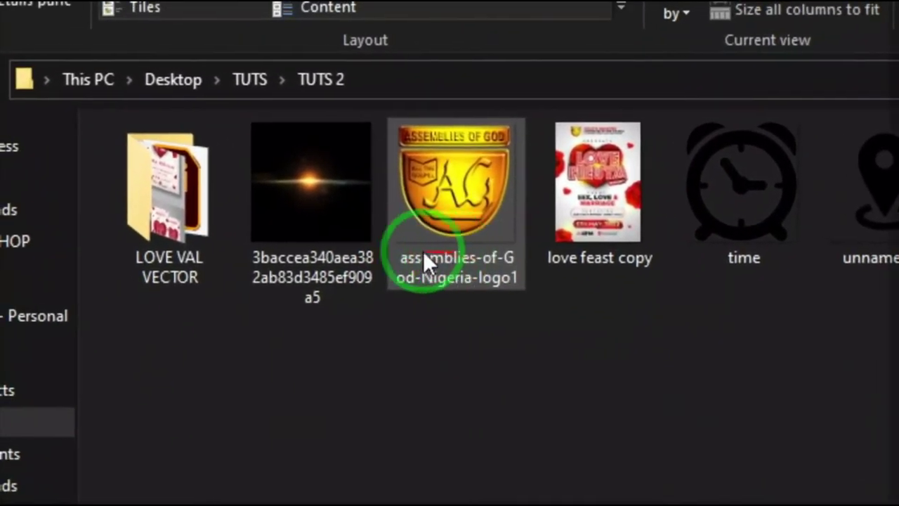
Open the 'love feast copy' flyer image from the TUTS 2 folder.
{"action": "left_click", "coordinate": [414, 258]}
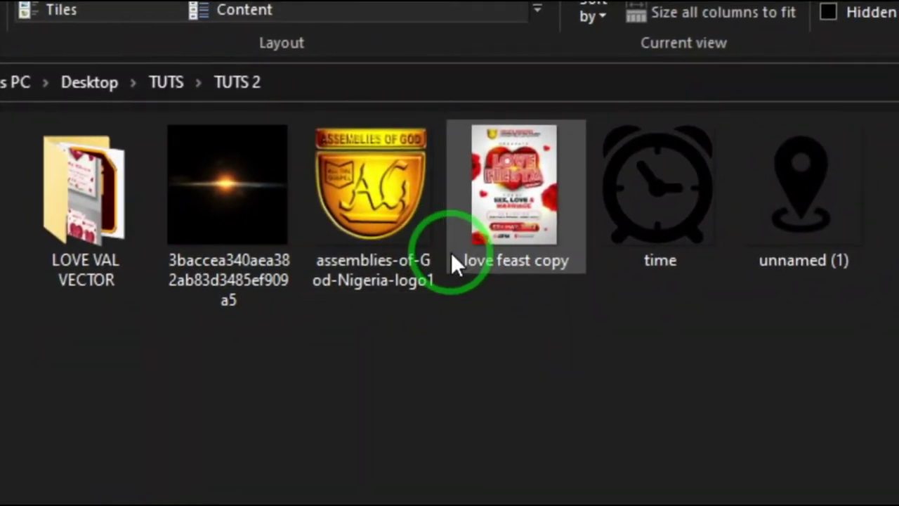
{"action": "double_click", "coordinate": [453, 253]}
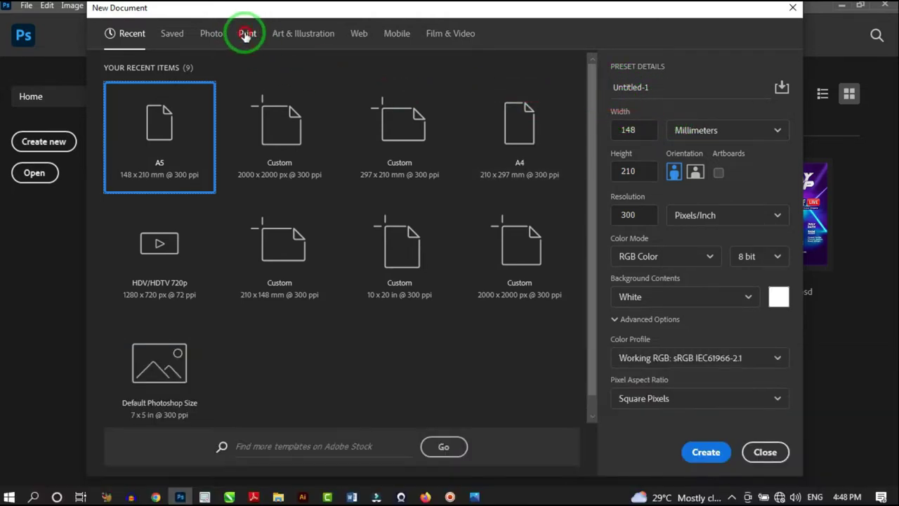
Create a blank A5 Print-preset document at 300 ppi, with units set to inches.
{"action": "left_click", "coordinate": [245, 35]}
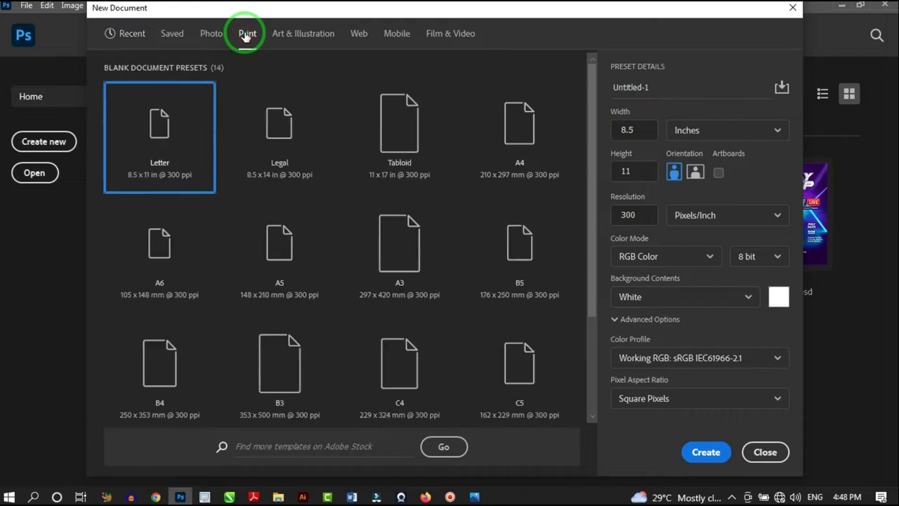
{"action": "left_click", "coordinate": [277, 251]}
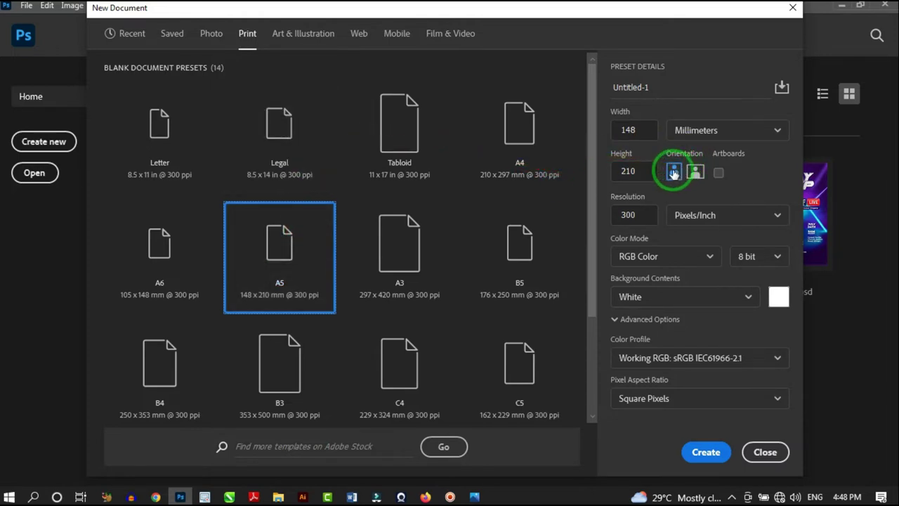
{"action": "left_click", "coordinate": [695, 130]}
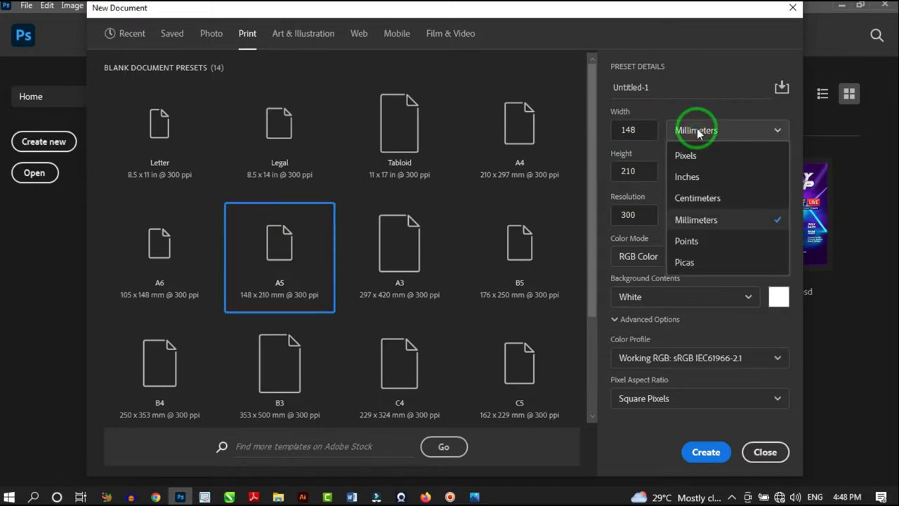
{"action": "left_click", "coordinate": [701, 179]}
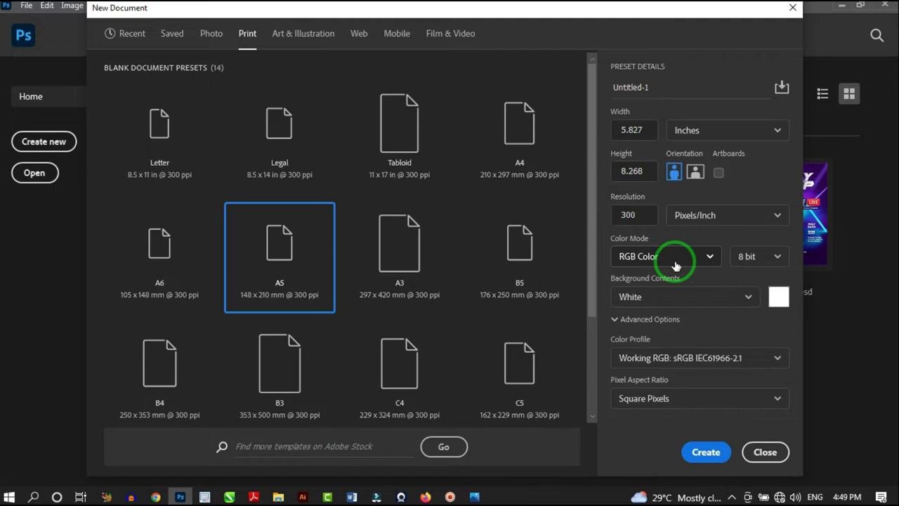
{"action": "left_click", "coordinate": [706, 452]}
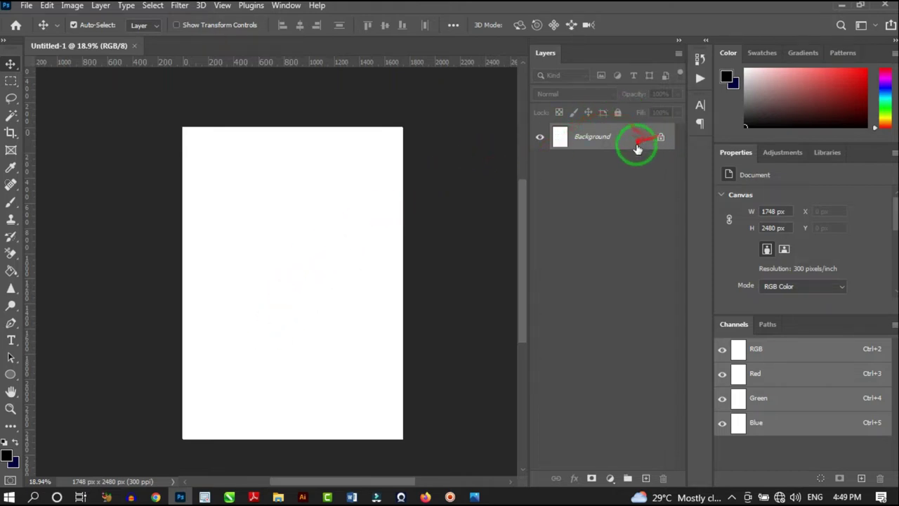
Unlock the white Background layer so it becomes Layer 0.
{"action": "left_click", "coordinate": [661, 137]}
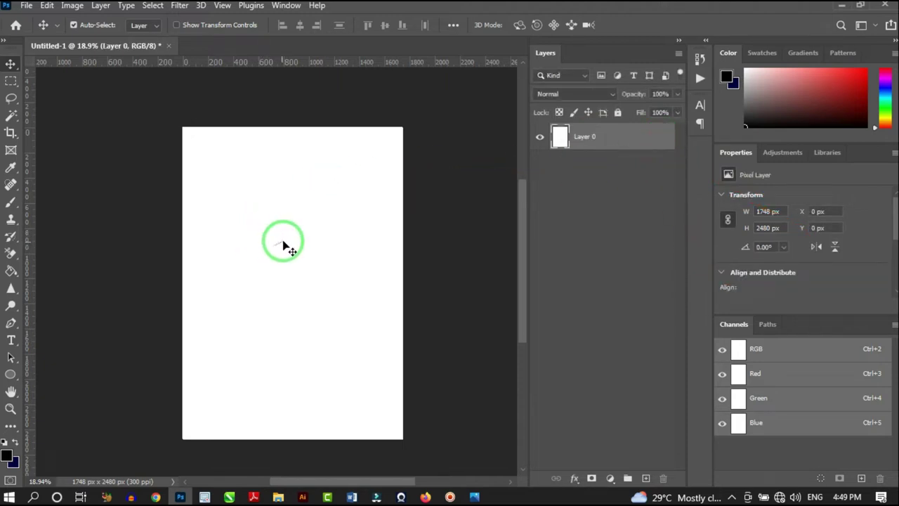
Add a Gradient Overlay effect to Layer 0.
{"action": "left_click", "coordinate": [574, 480]}
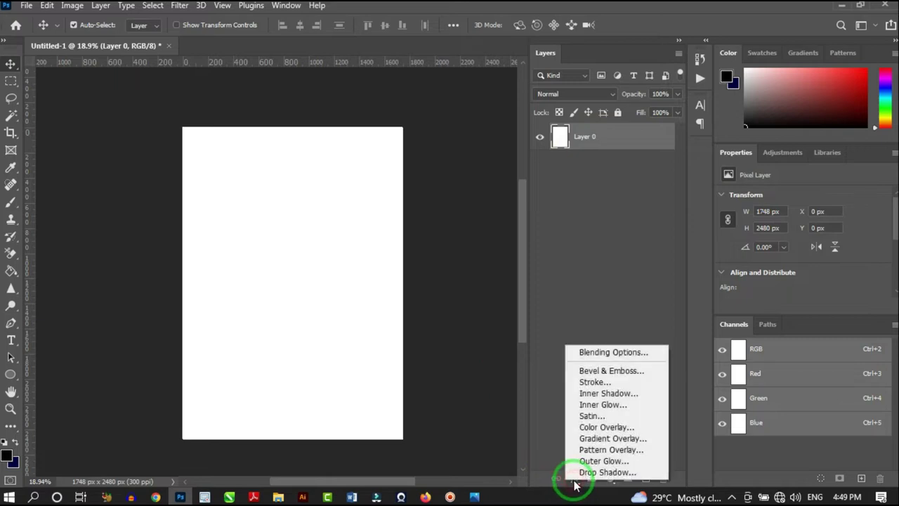
{"action": "left_click", "coordinate": [599, 439]}
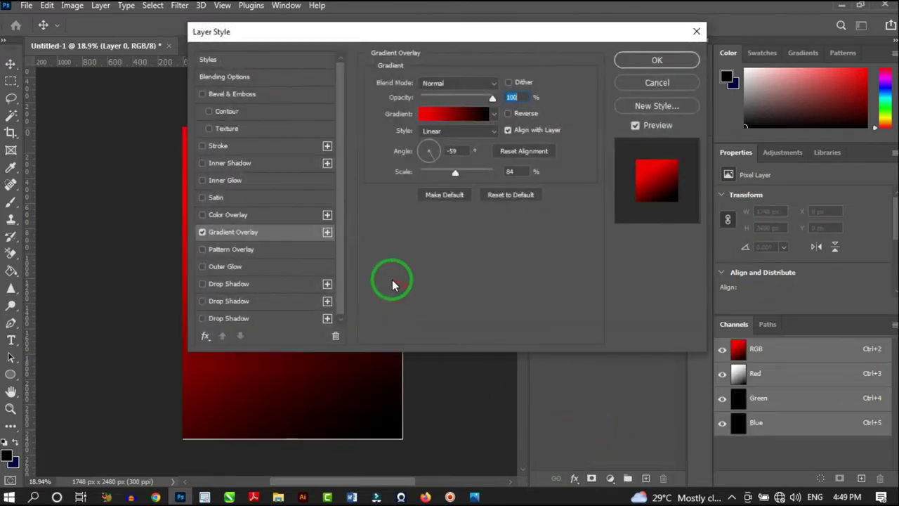
{"action": "left_click_drag", "start_coordinate": [340, 32], "coordinate": [497, 36]}
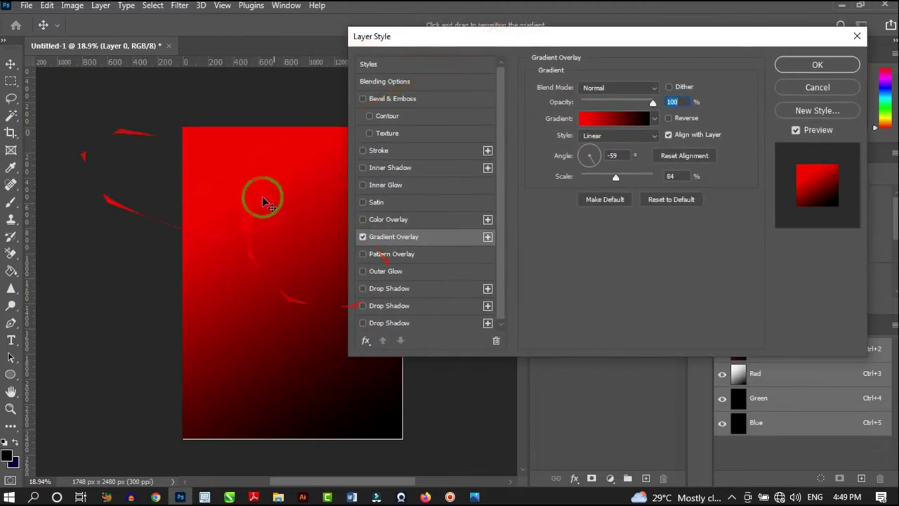
{"action": "left_click_drag", "start_coordinate": [138, 249], "coordinate": [279, 274]}
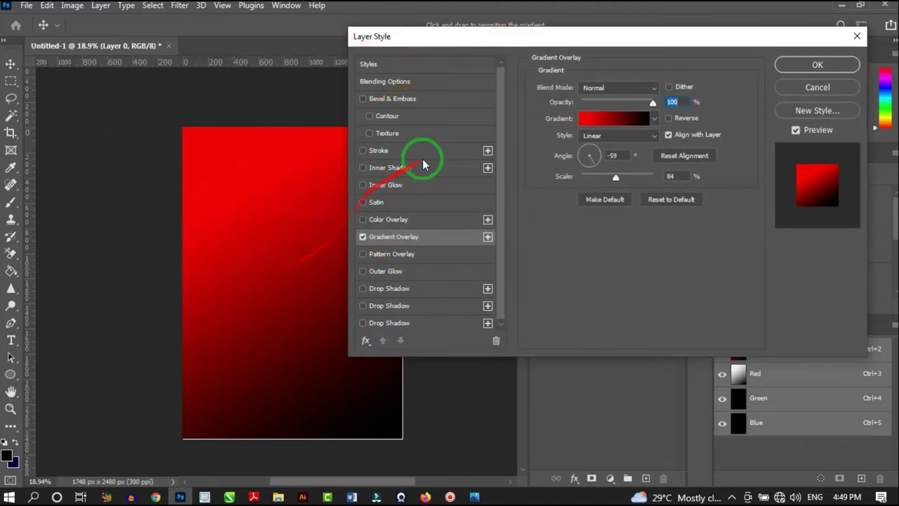
{"action": "left_click_drag", "start_coordinate": [578, 121], "coordinate": [602, 120]}
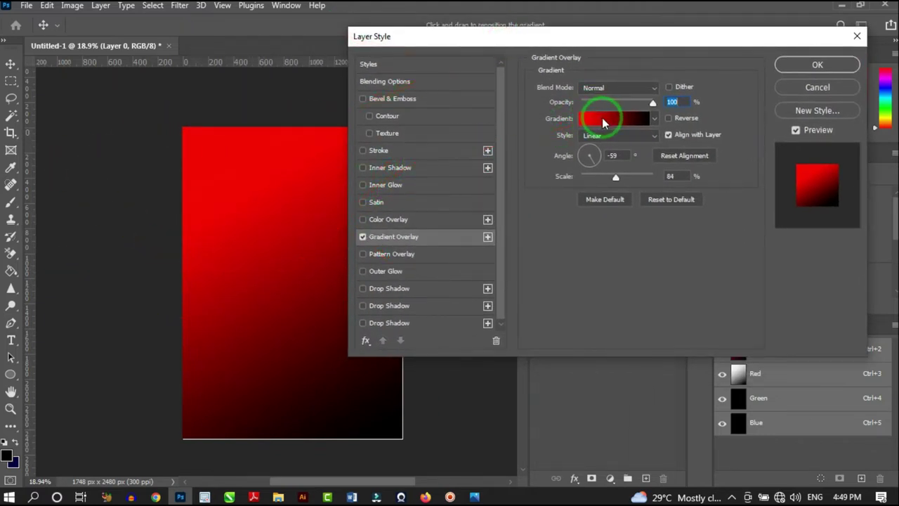
{"action": "left_click", "coordinate": [603, 122]}
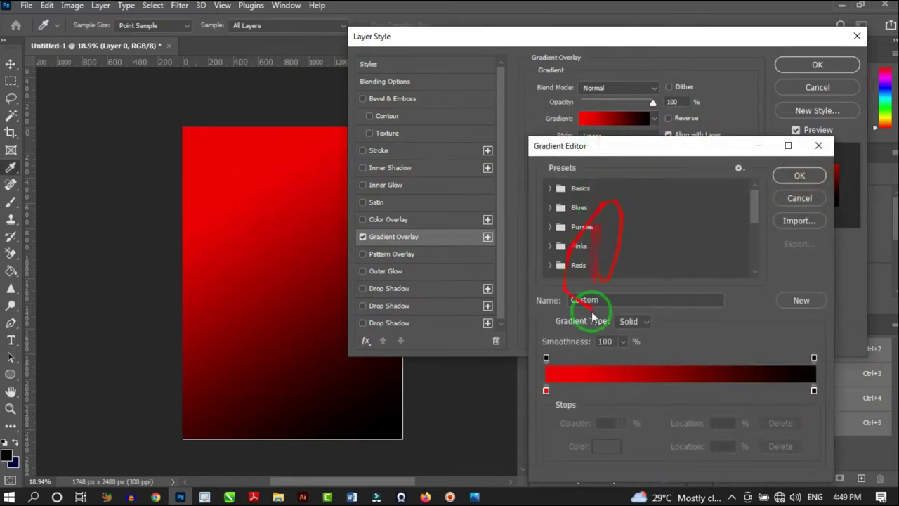
Set the gradient's stops to white ffffff on the left and light grey b2b2b2 on the right.
{"action": "double_click", "coordinate": [546, 391]}
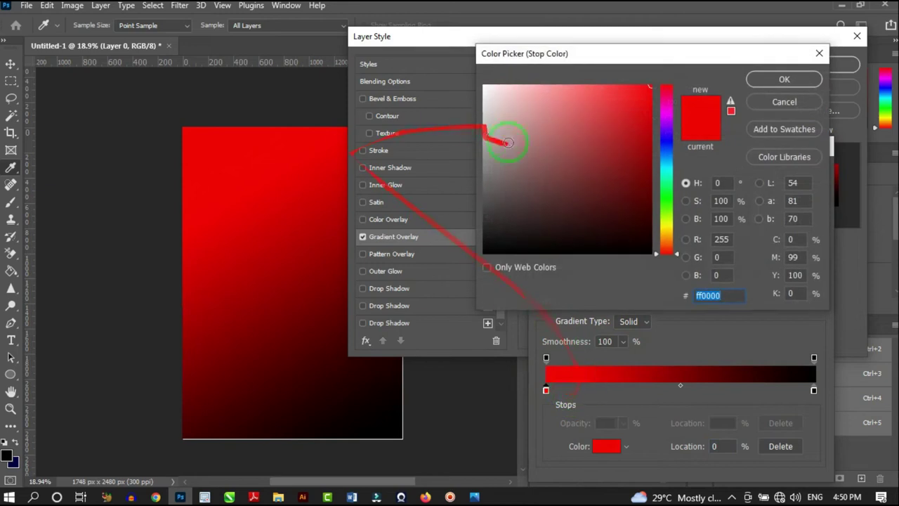
{"action": "left_click_drag", "start_coordinate": [507, 139], "coordinate": [456, 63]}
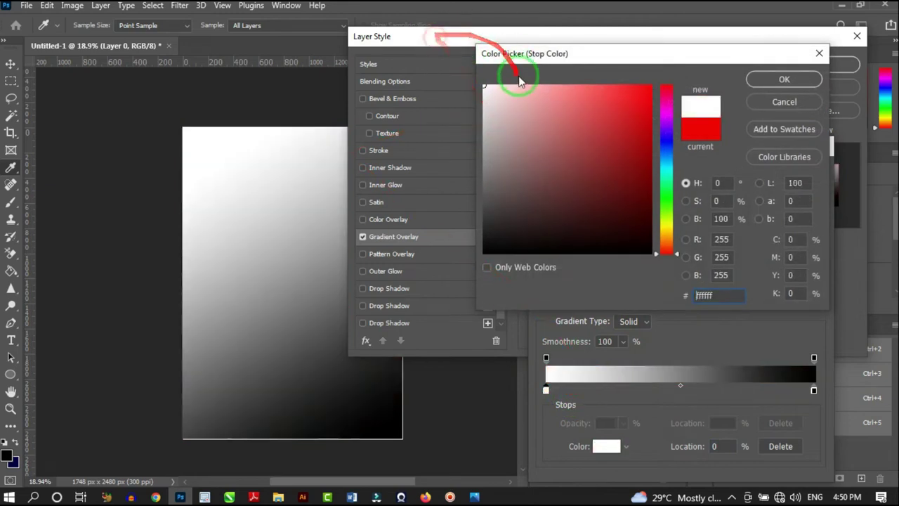
{"action": "left_click", "coordinate": [814, 390]}
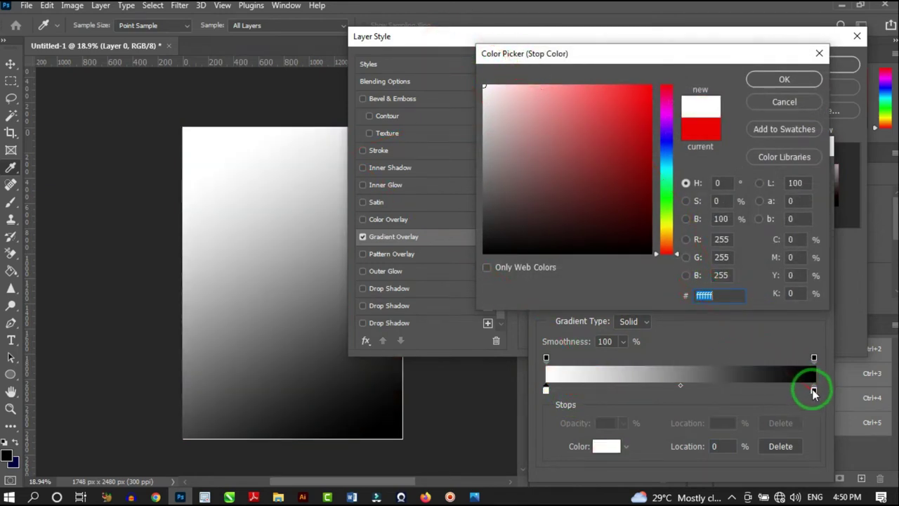
{"action": "left_click", "coordinate": [801, 79]}
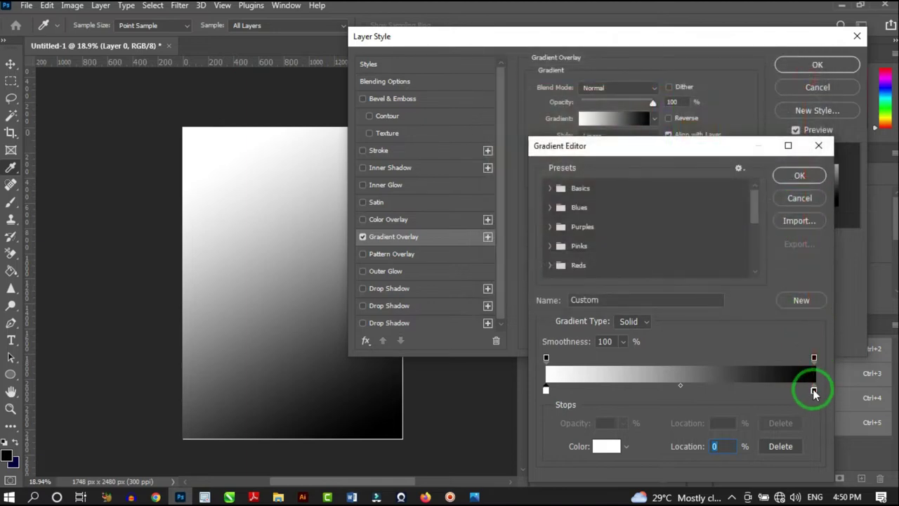
{"action": "left_click", "coordinate": [813, 390]}
{"action": "double_click", "coordinate": [813, 390]}
{"action": "left_click_drag", "start_coordinate": [517, 136], "coordinate": [434, 136]}
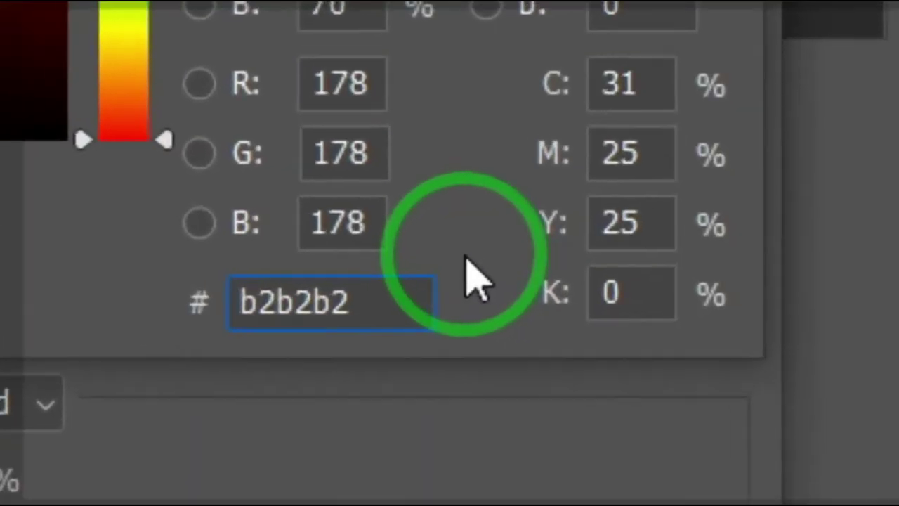
{"action": "key", "text": "Left"}
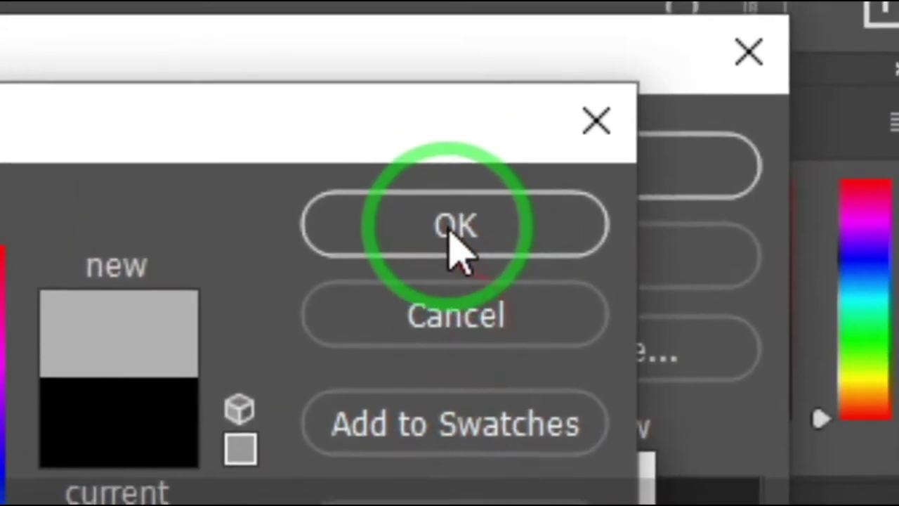
{"action": "left_click", "coordinate": [456, 225]}
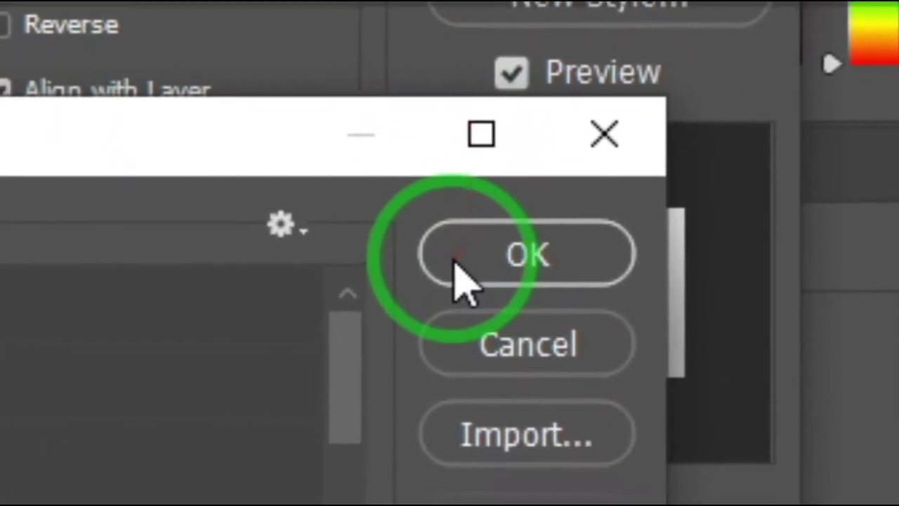
Make the white-to-grey overlay Radial at 136% scale, centre it on the page, and apply it.
{"action": "left_click", "coordinate": [458, 258]}
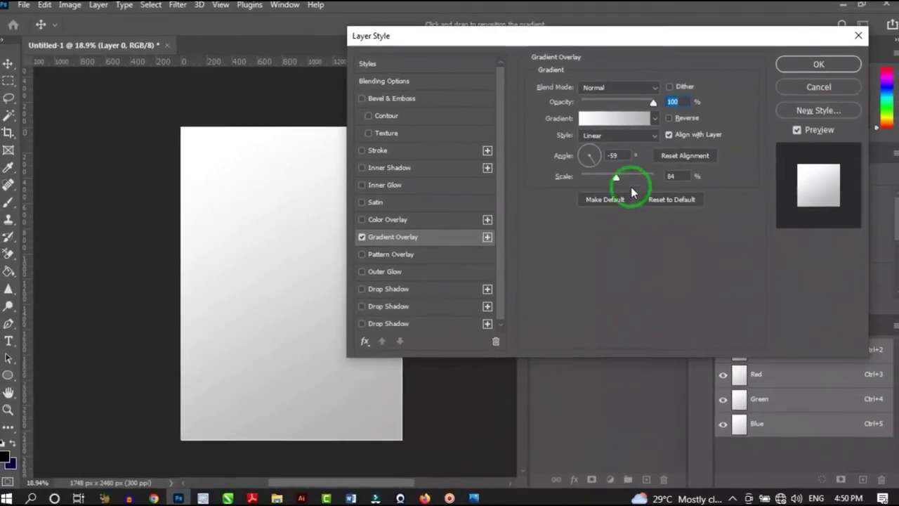
{"action": "left_click_drag", "start_coordinate": [245, 193], "coordinate": [260, 248]}
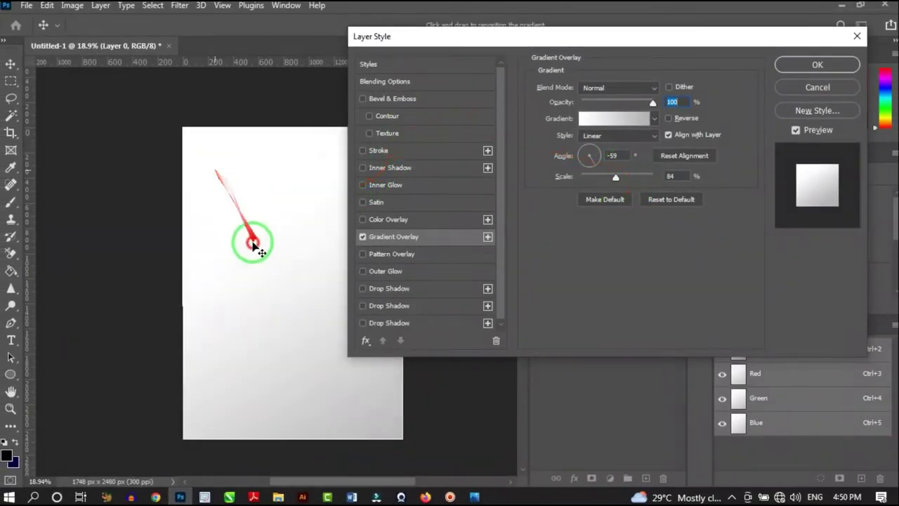
{"action": "left_click_drag", "start_coordinate": [208, 235], "coordinate": [241, 235]}
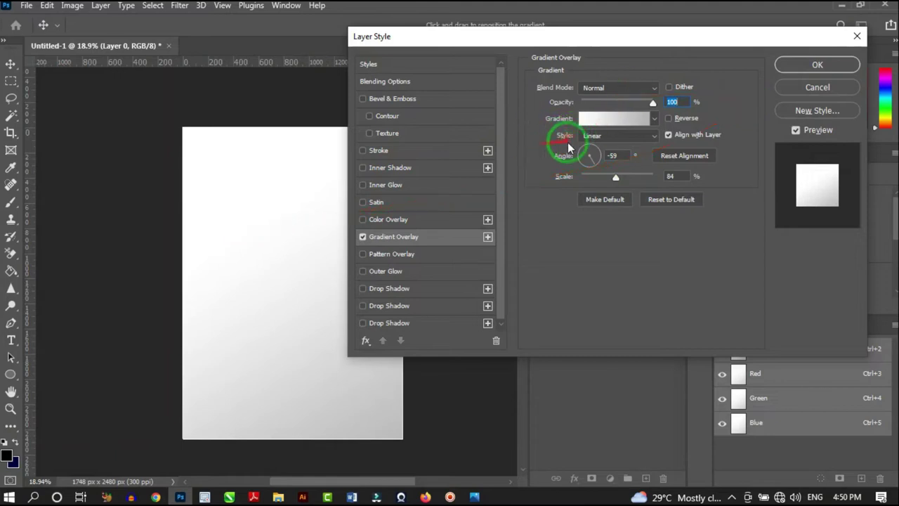
{"action": "left_click", "coordinate": [599, 136]}
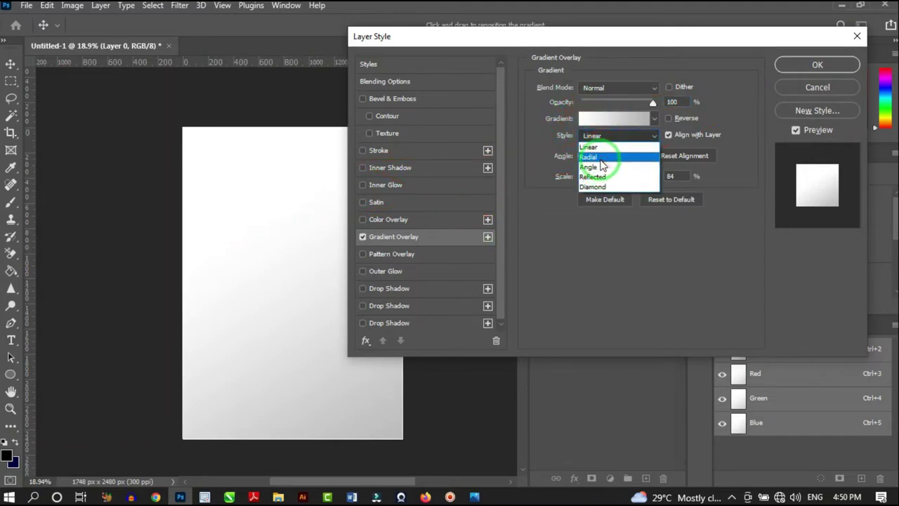
{"action": "left_click", "coordinate": [601, 158]}
{"action": "left_click_drag", "start_coordinate": [261, 297], "coordinate": [281, 321]}
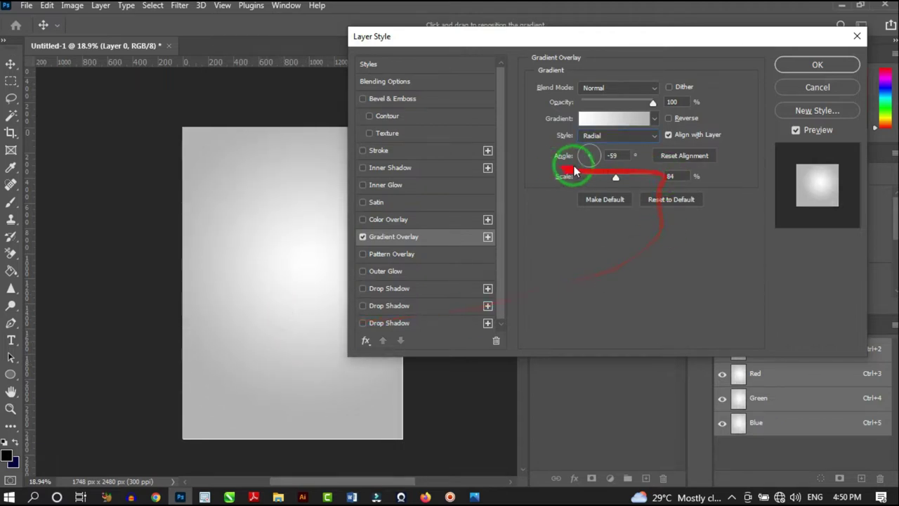
{"action": "left_click_drag", "start_coordinate": [615, 177], "coordinate": [644, 176]}
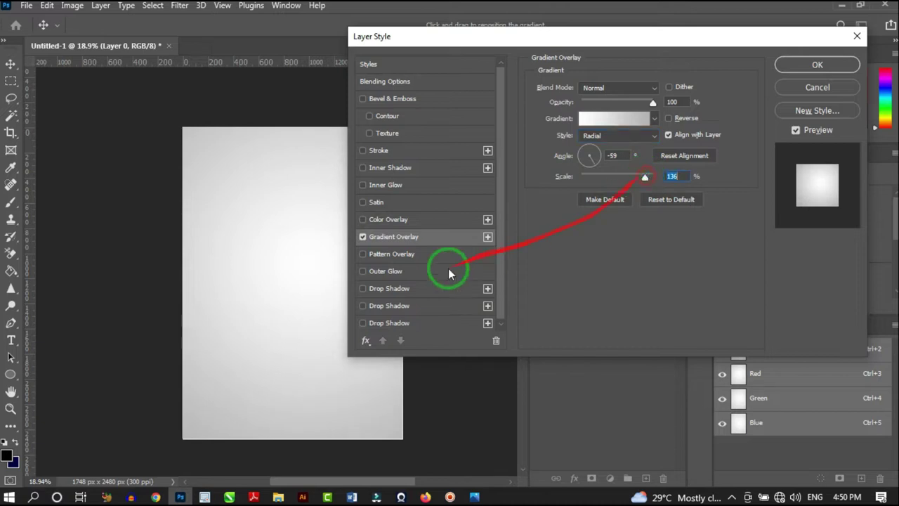
{"action": "left_click_drag", "start_coordinate": [289, 288], "coordinate": [283, 281]}
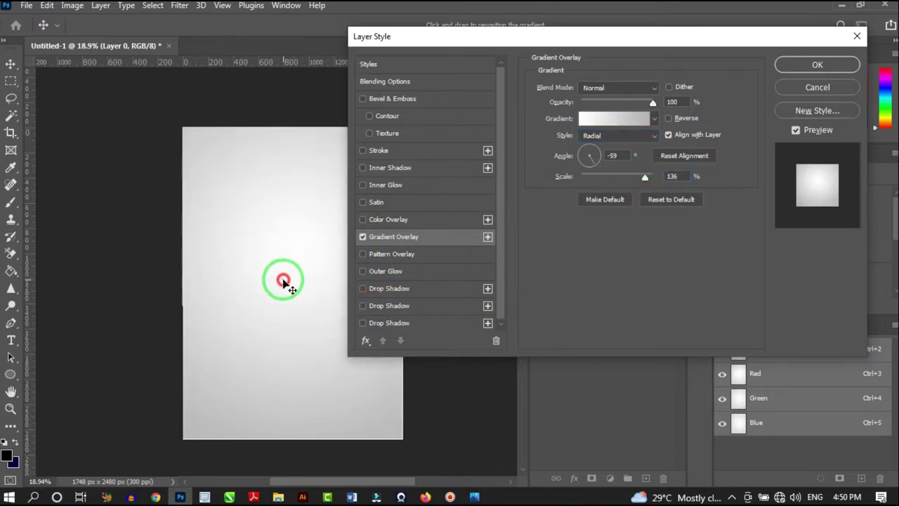
{"action": "left_click_drag", "start_coordinate": [575, 40], "coordinate": [606, 24]}
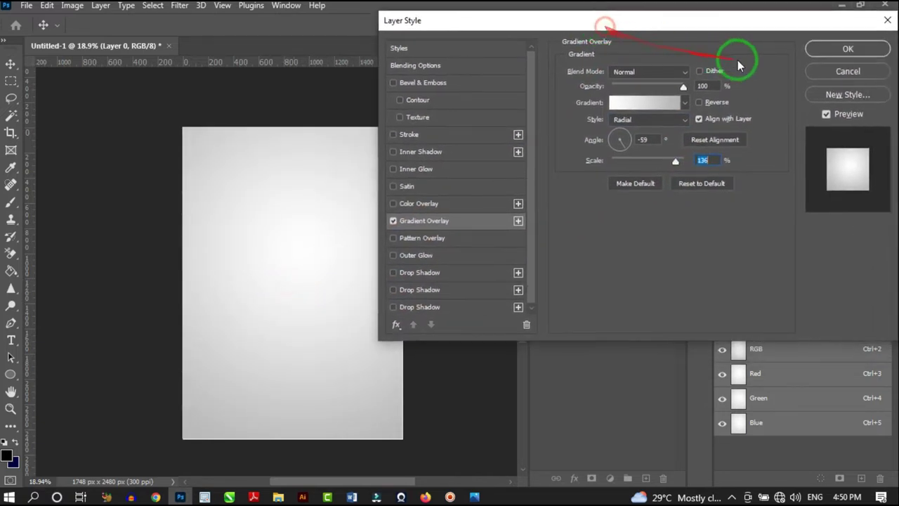
{"action": "left_click", "coordinate": [839, 49]}
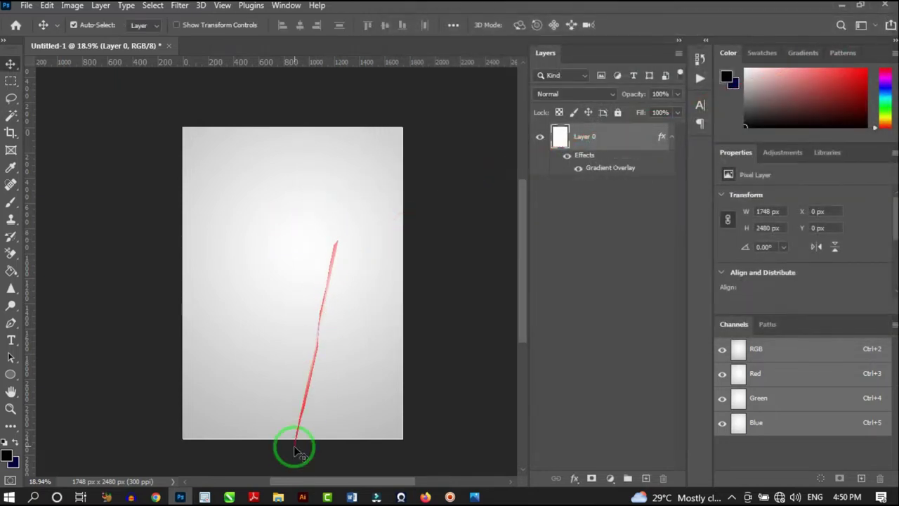
Open 5c4993d073c7b.ai in Illustrator from TUTS 2 > LOVE VAL VECTOR.
{"action": "left_click", "coordinate": [280, 497]}
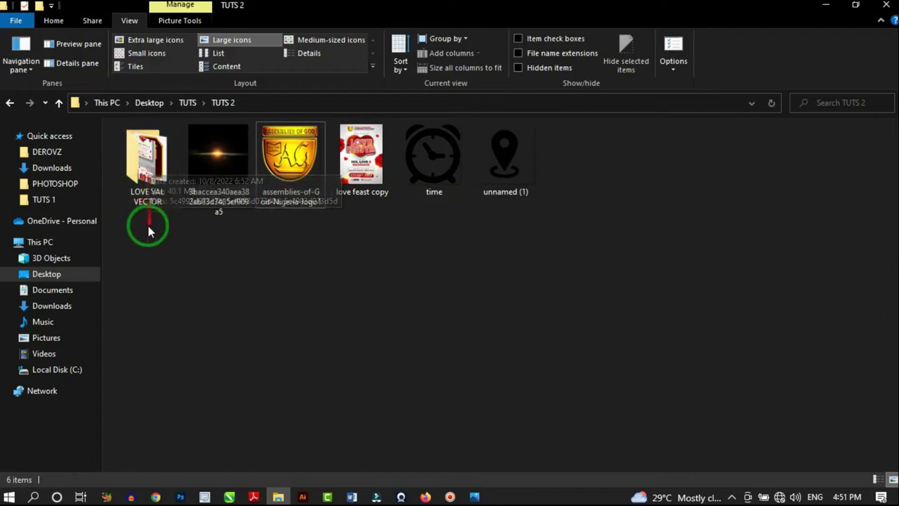
{"action": "double_click", "coordinate": [156, 162]}
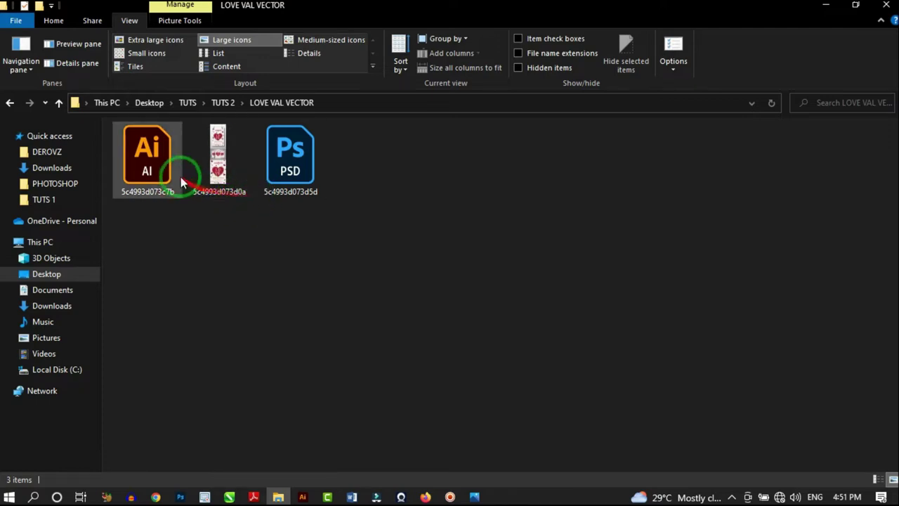
{"action": "left_click", "coordinate": [144, 174]}
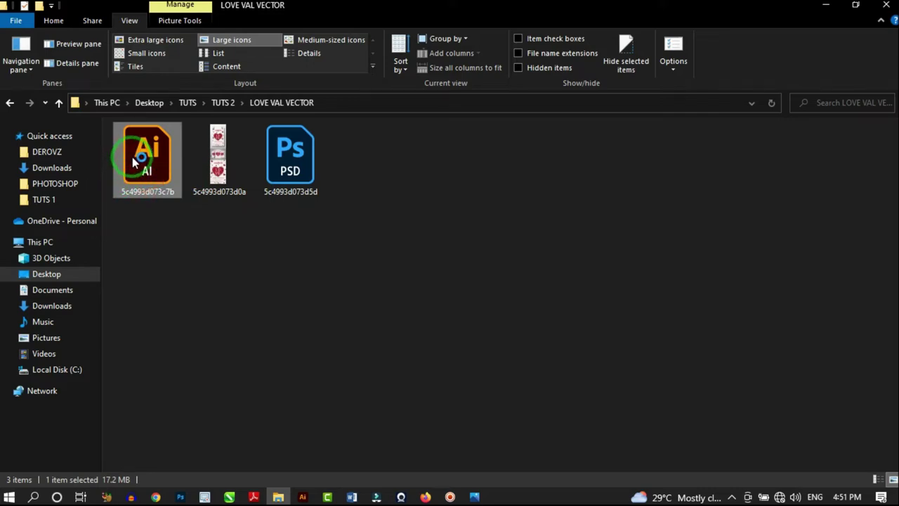
{"action": "double_click", "coordinate": [135, 160]}
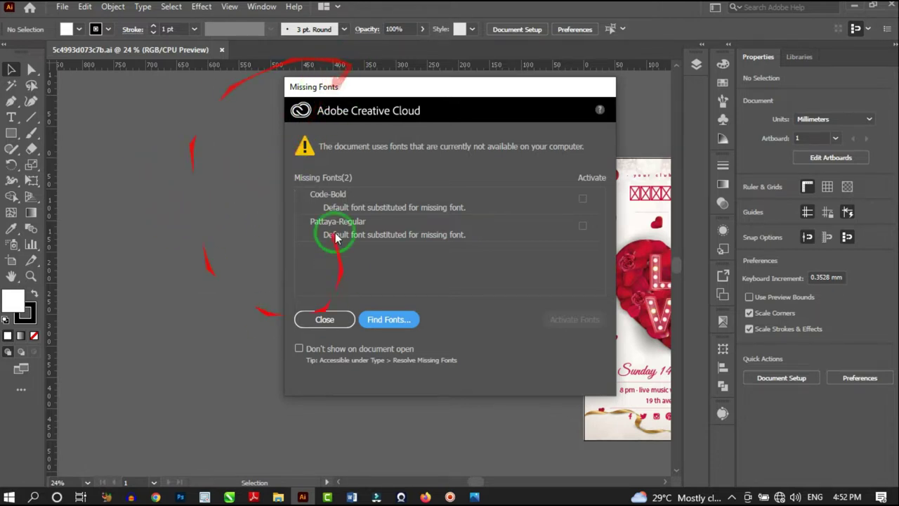
Close the Missing Fonts notice and zoom to frame the Valentine flyer artboard.
{"action": "left_click", "coordinate": [310, 321]}
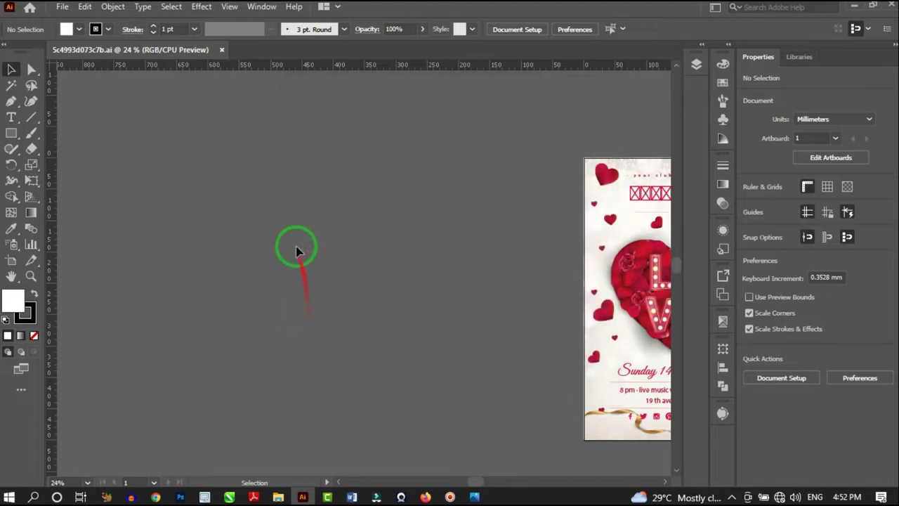
{"action": "scroll", "coordinate": [235, 241], "scroll_direction": "down", "scroll_amount": 3, "text": "alt"}
{"action": "scroll", "coordinate": [391, 260], "scroll_direction": "up", "scroll_amount": 4, "text": "alt"}
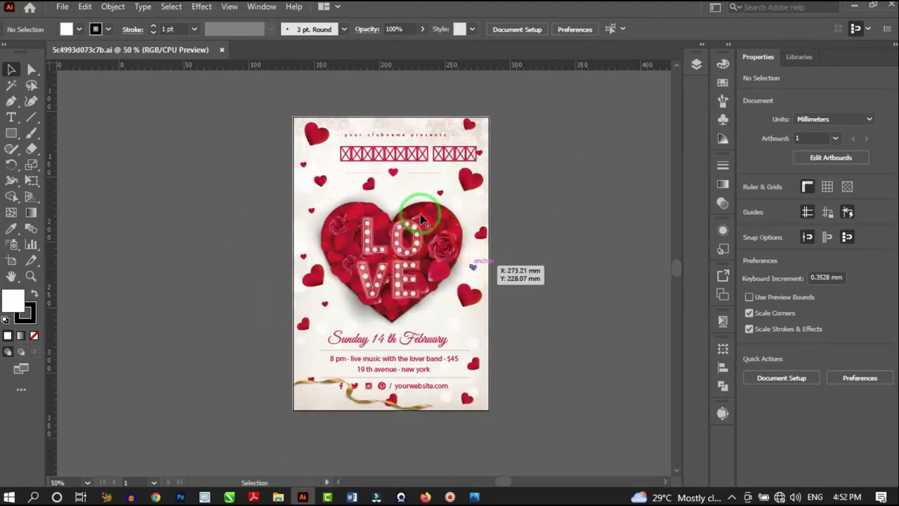
{"action": "scroll", "coordinate": [417, 204], "scroll_direction": "up", "scroll_amount": 2, "text": "alt"}
Ungroup the flyer artwork and move the LOVE rose heart off the artboard to the right.
{"action": "left_click", "coordinate": [328, 239]}
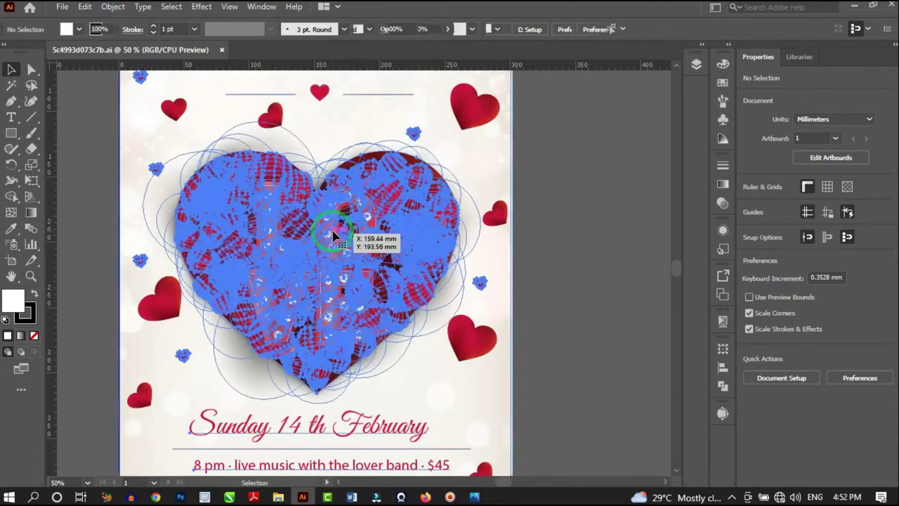
{"action": "scroll", "coordinate": [339, 241], "scroll_direction": "down", "scroll_amount": 1, "text": "alt"}
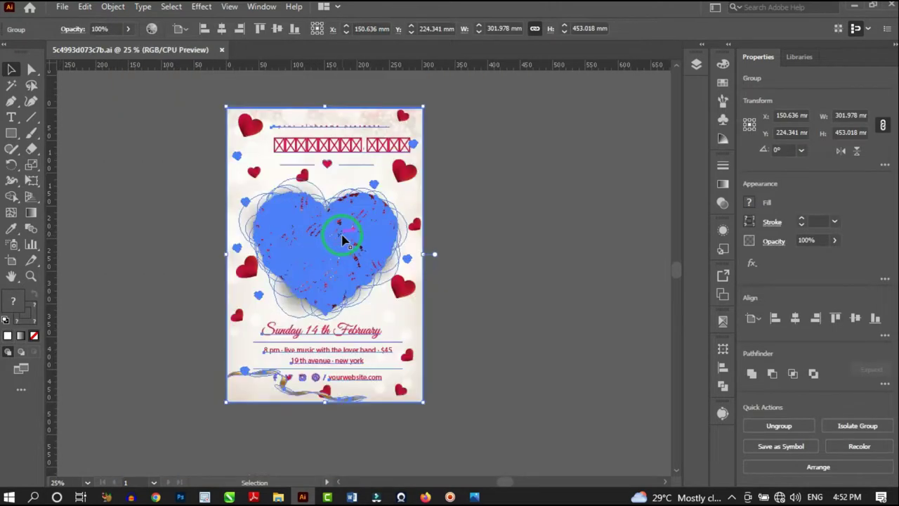
{"action": "right_click", "coordinate": [341, 236]}
{"action": "left_click", "coordinate": [382, 346]}
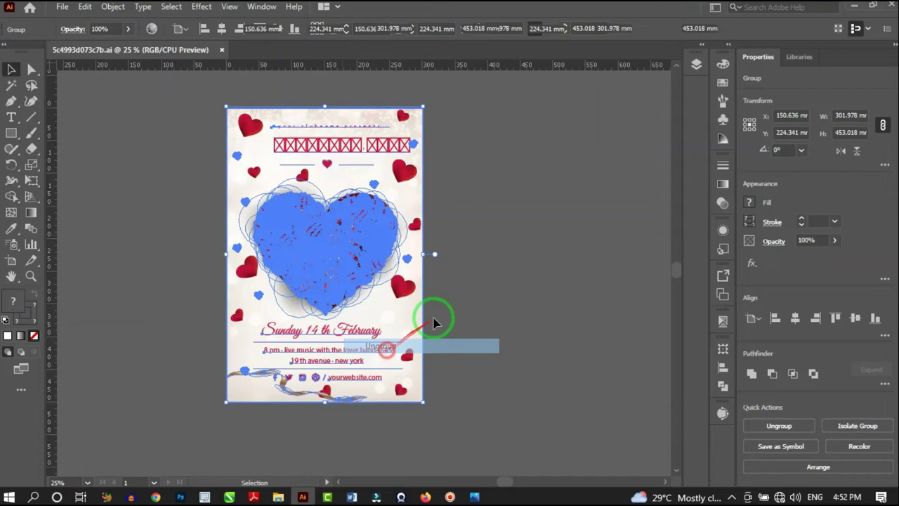
{"action": "left_click", "coordinate": [437, 271]}
{"action": "left_click", "coordinate": [333, 227]}
{"action": "left_click_drag", "start_coordinate": [333, 226], "coordinate": [598, 261]}
{"action": "left_click", "coordinate": [571, 374]}
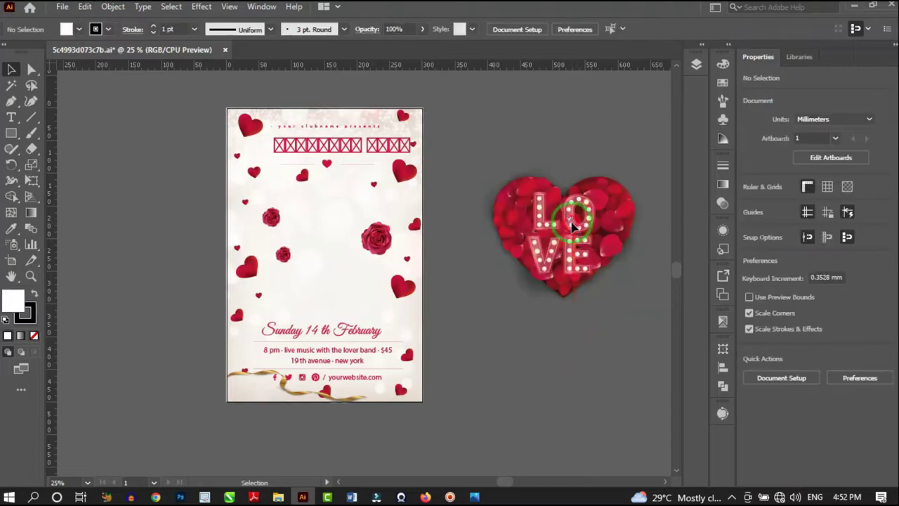
Ungroup the heart and delete its LOVE letters, keeping only the petal heart.
{"action": "right_click", "coordinate": [562, 211]}
{"action": "left_click", "coordinate": [604, 331]}
{"action": "left_click", "coordinate": [550, 367]}
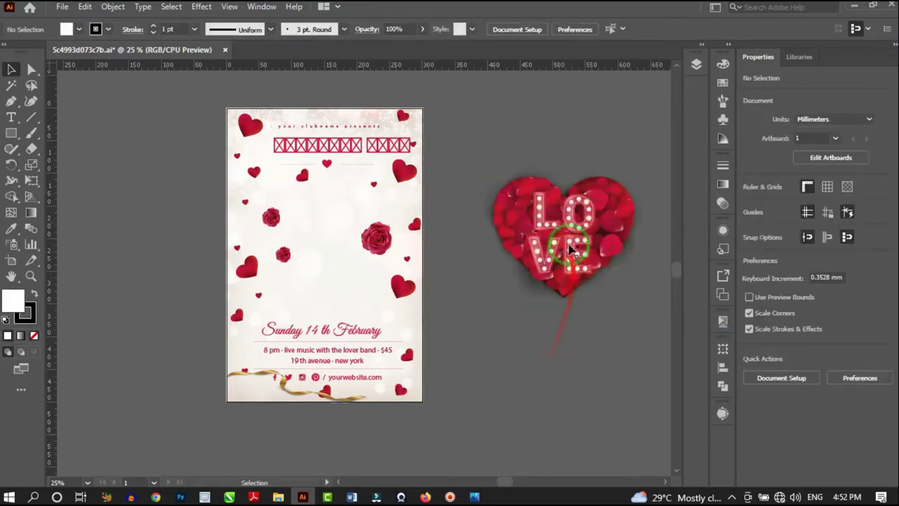
{"action": "left_click", "coordinate": [574, 235]}
{"action": "left_click", "coordinate": [562, 321]}
{"action": "left_click", "coordinate": [588, 220]}
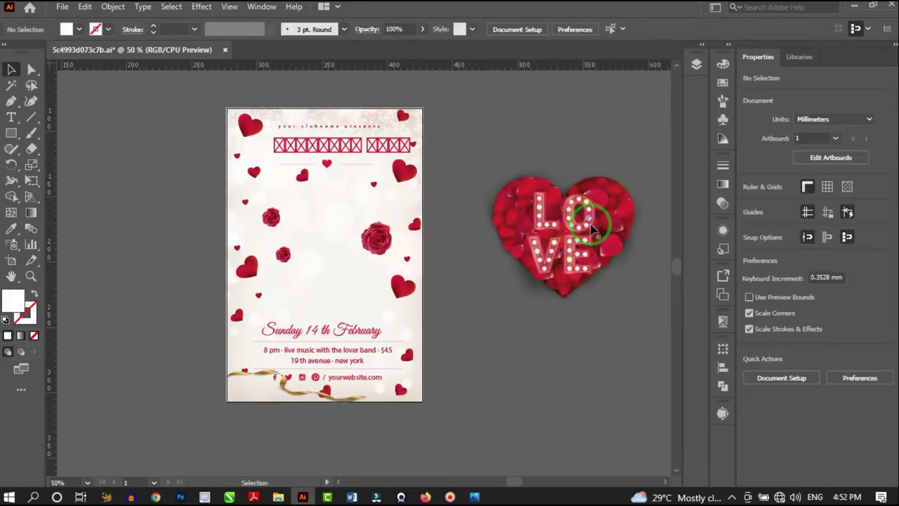
{"action": "scroll", "coordinate": [588, 219], "scroll_direction": "up", "scroll_amount": 2}
{"action": "left_click", "coordinate": [592, 242]}
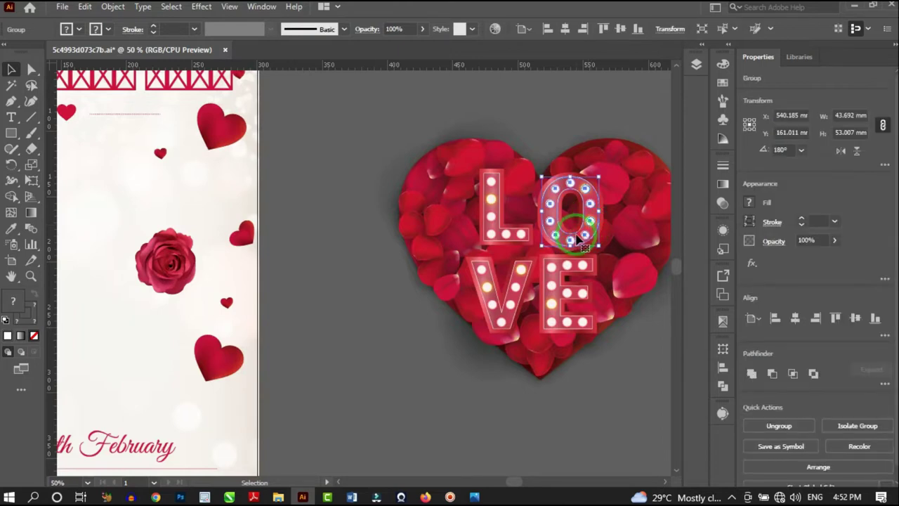
{"action": "key", "text": "Delete"}
{"action": "left_click", "coordinate": [561, 302]}
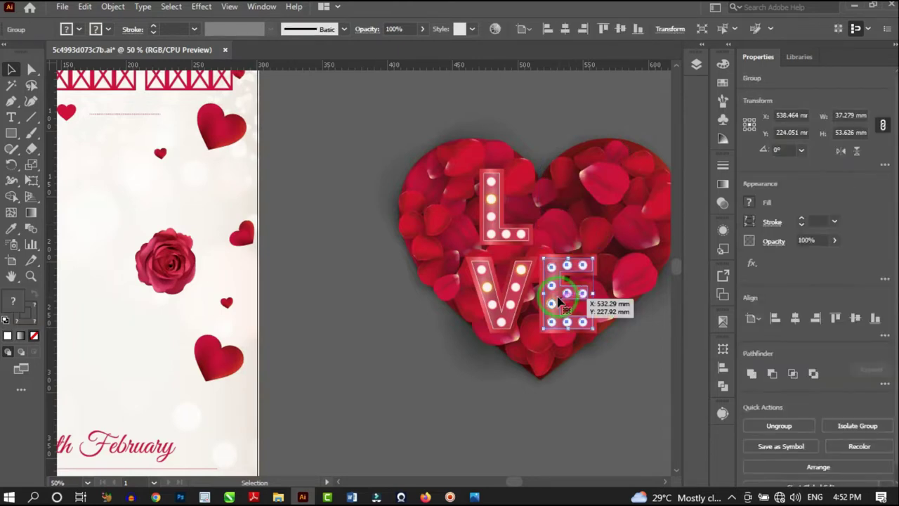
{"action": "key", "text": "Delete"}
{"action": "left_click", "coordinate": [501, 316]}
{"action": "key", "text": "Delete"}
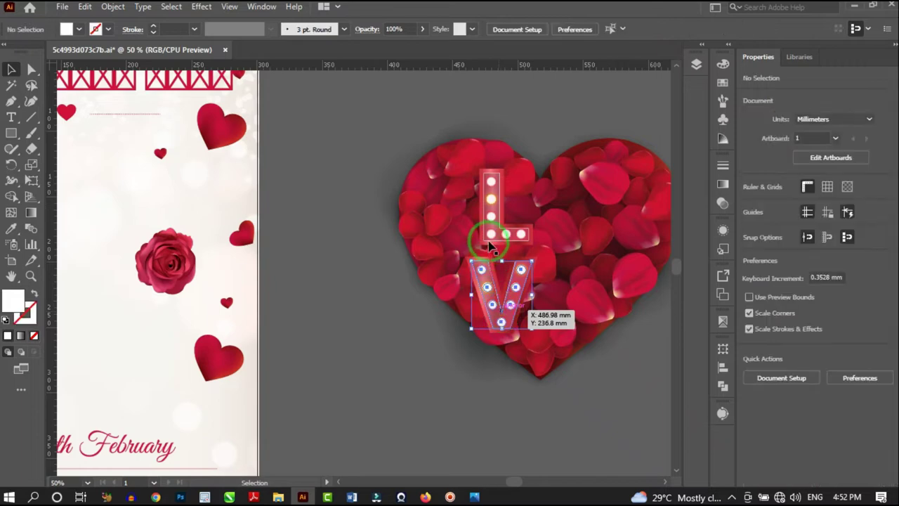
{"action": "left_click", "coordinate": [488, 233]}
{"action": "left_click", "coordinate": [442, 249]}
Select the whole petal heart group and copy it.
{"action": "key", "text": "ctrl+minus"}
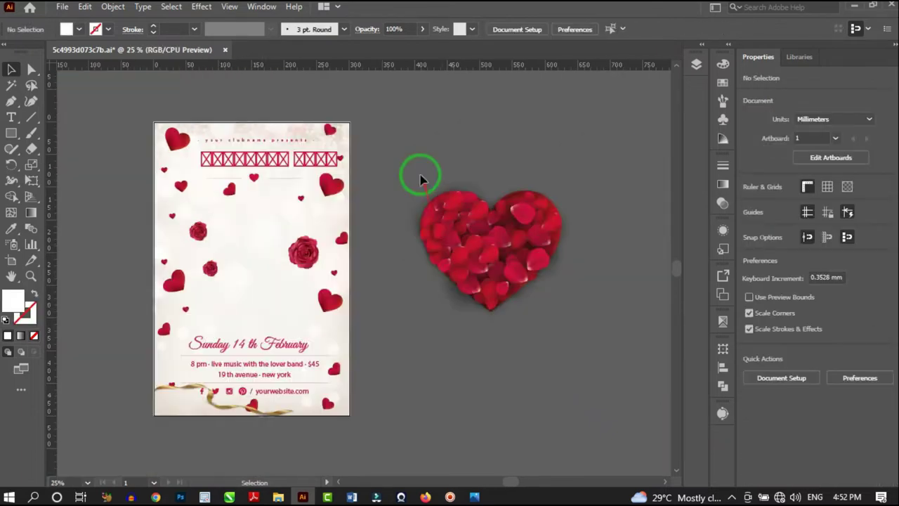
{"action": "left_click_drag", "start_coordinate": [401, 156], "coordinate": [612, 391]}
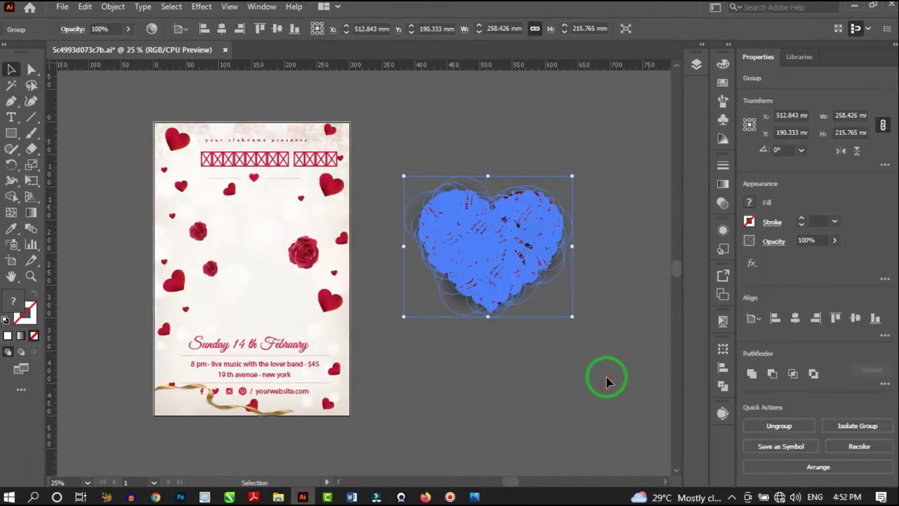
{"action": "key", "text": "ctrl"}
Paste the rose-petal heart into Untitled-1 as pixels on a new Layer 1.
{"action": "left_click_drag", "start_coordinate": [532, 287], "coordinate": [325, 184]}
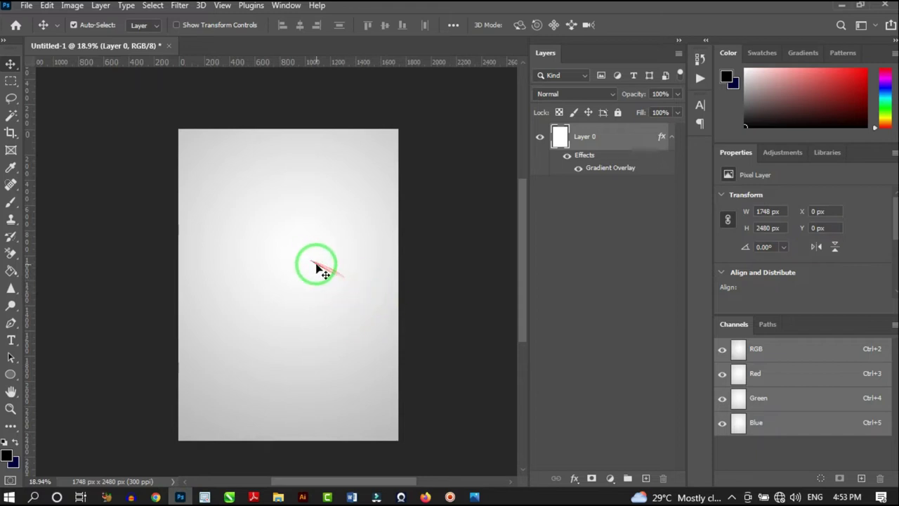
{"action": "key", "text": "ctrl"}
{"action": "key", "text": "ctrl+v"}
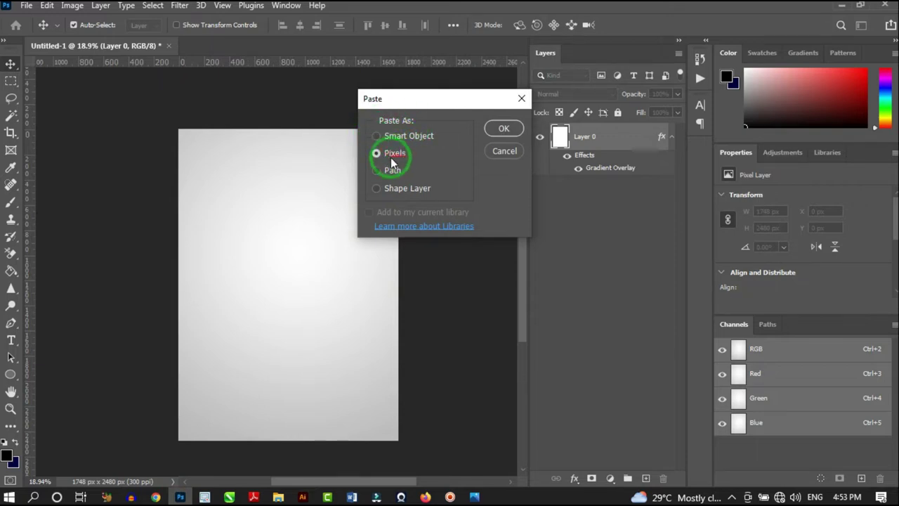
{"action": "left_click", "coordinate": [503, 128]}
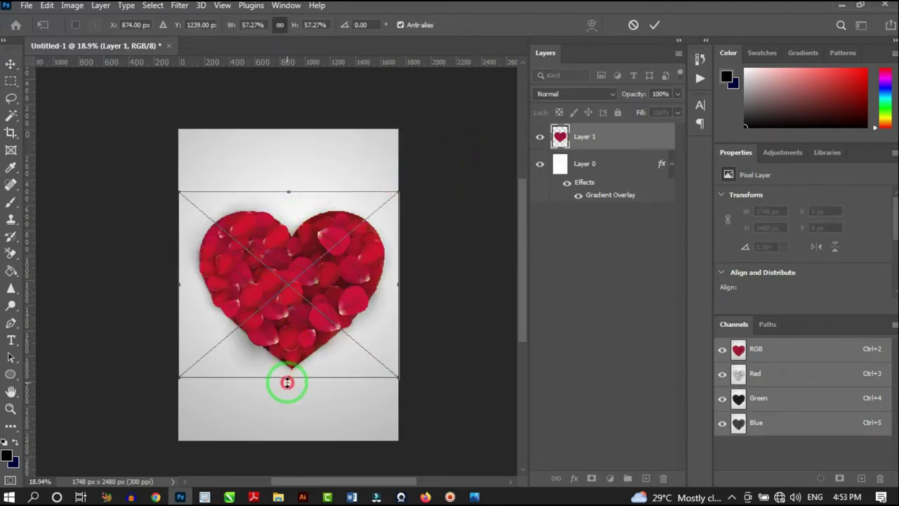
Shrink the pasted heart proportionally to about 42% and commit the transform.
{"action": "left_click_drag", "start_coordinate": [287, 382], "coordinate": [299, 333]}
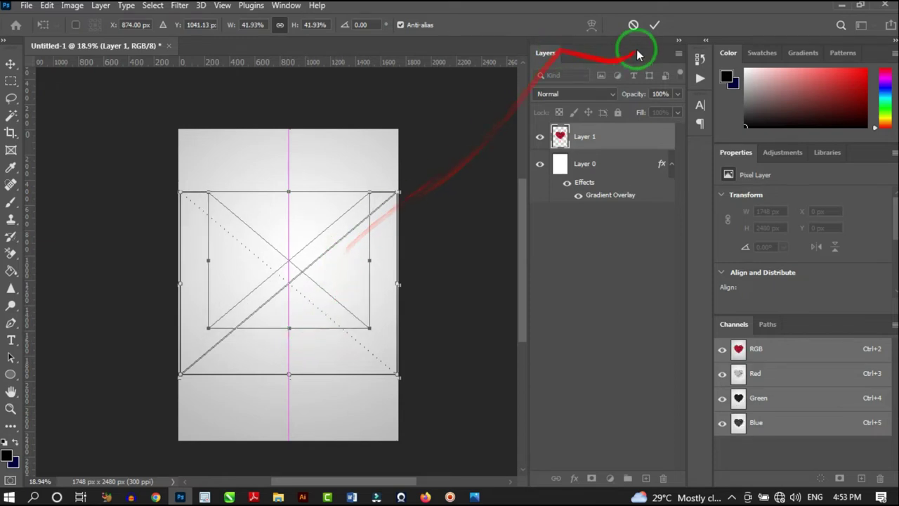
{"action": "left_click", "coordinate": [654, 24]}
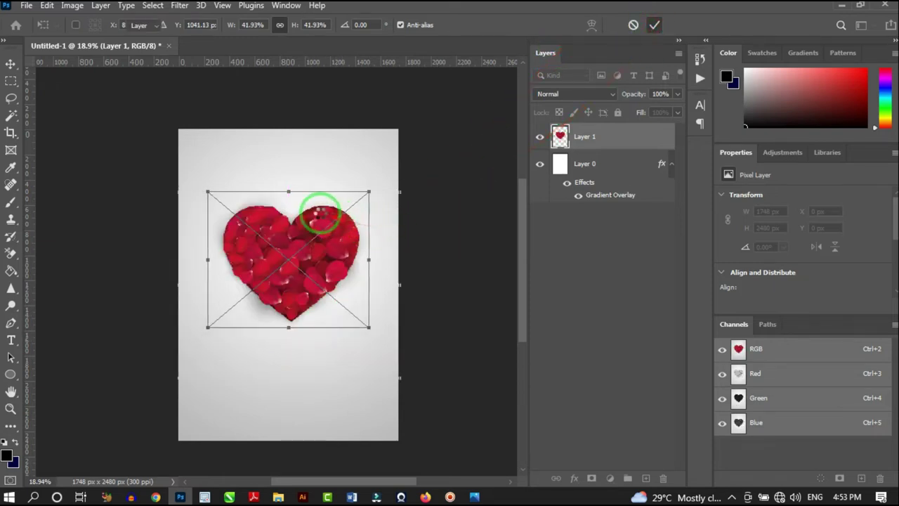
{"action": "scroll", "coordinate": [309, 217], "scroll_direction": "down", "scroll_amount": 3}
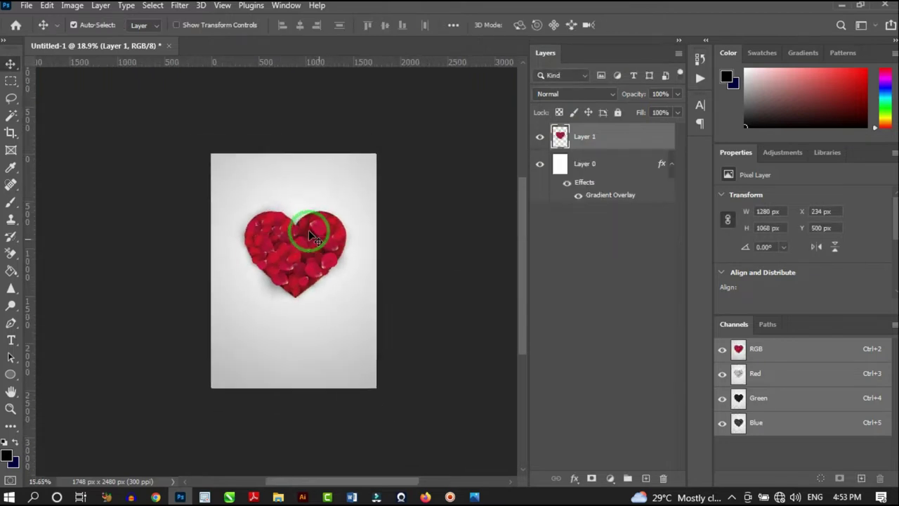
{"action": "scroll", "coordinate": [337, 260], "scroll_direction": "up", "scroll_amount": 3}
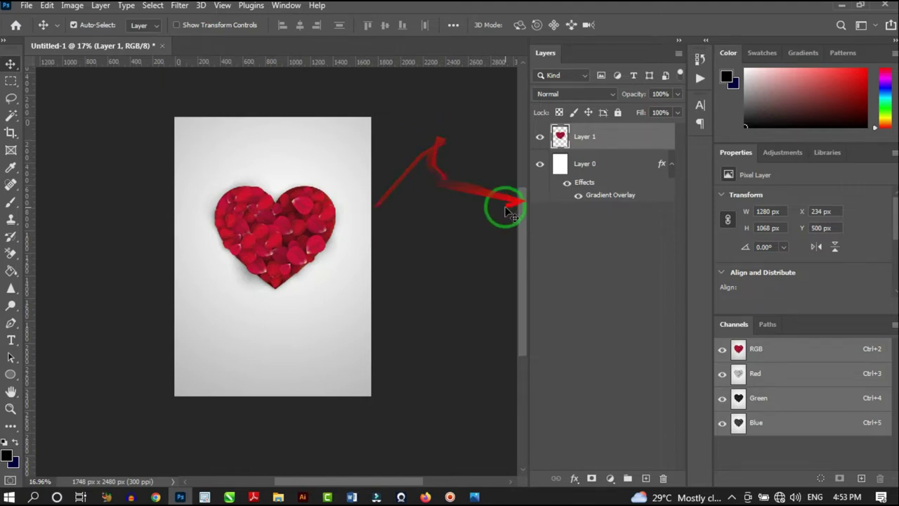
{"action": "scroll", "coordinate": [275, 209], "scroll_direction": "up", "scroll_amount": 2}
{"action": "scroll", "coordinate": [256, 194], "scroll_direction": "down", "scroll_amount": 1}
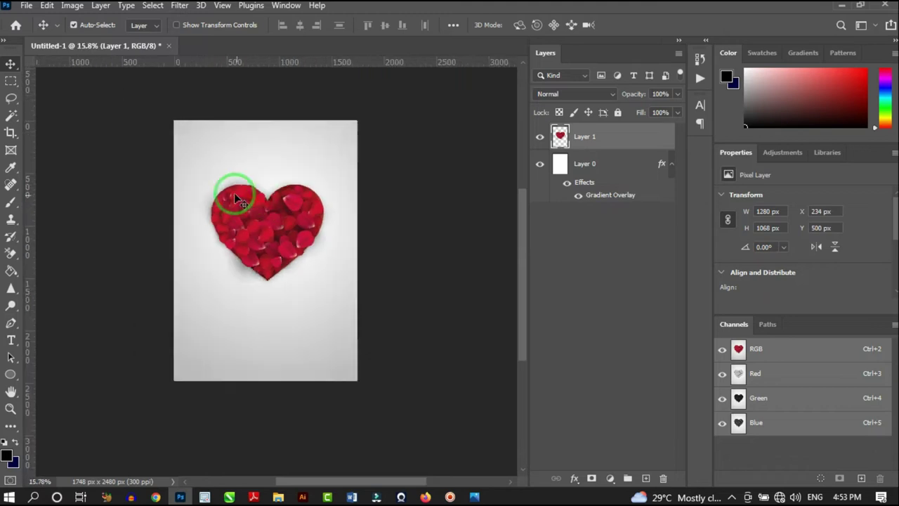
{"action": "scroll", "coordinate": [231, 195], "scroll_direction": "up", "scroll_amount": 3}
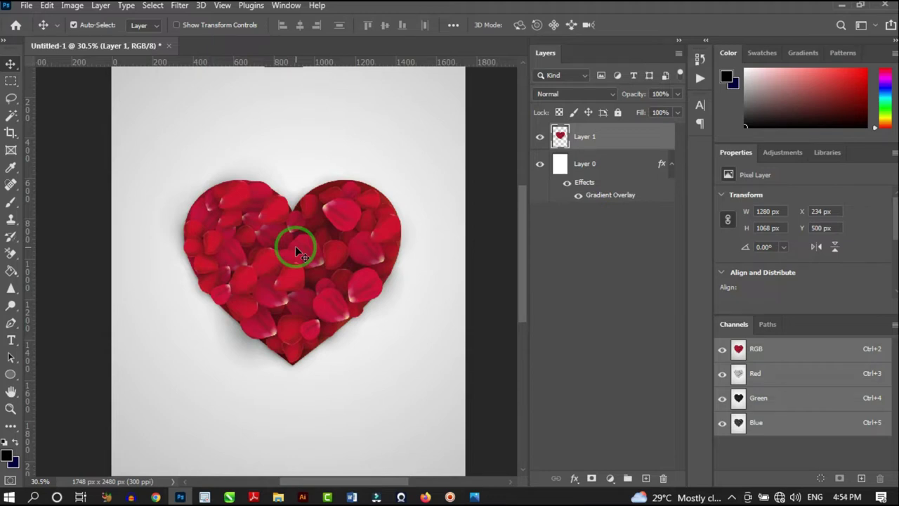
{"action": "scroll", "coordinate": [323, 213], "scroll_direction": "down", "scroll_amount": 4}
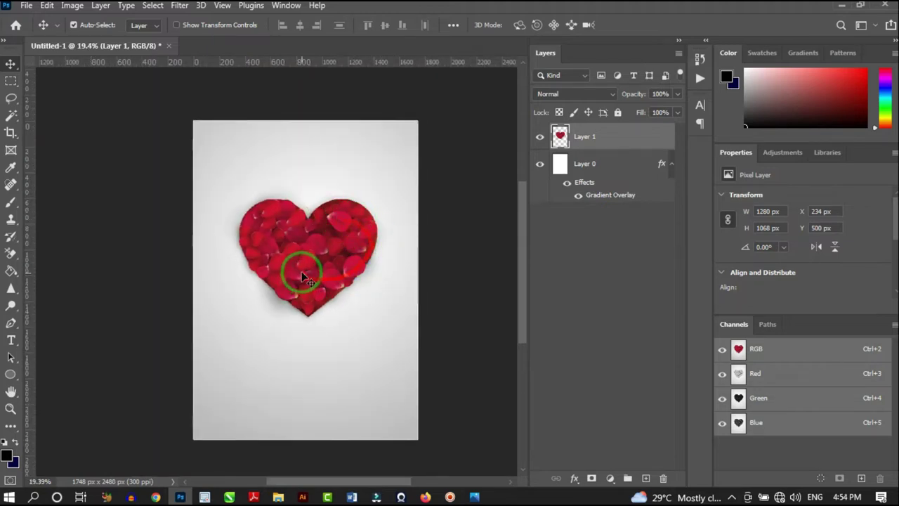
{"action": "scroll", "coordinate": [302, 276], "scroll_direction": "up", "scroll_amount": 3}
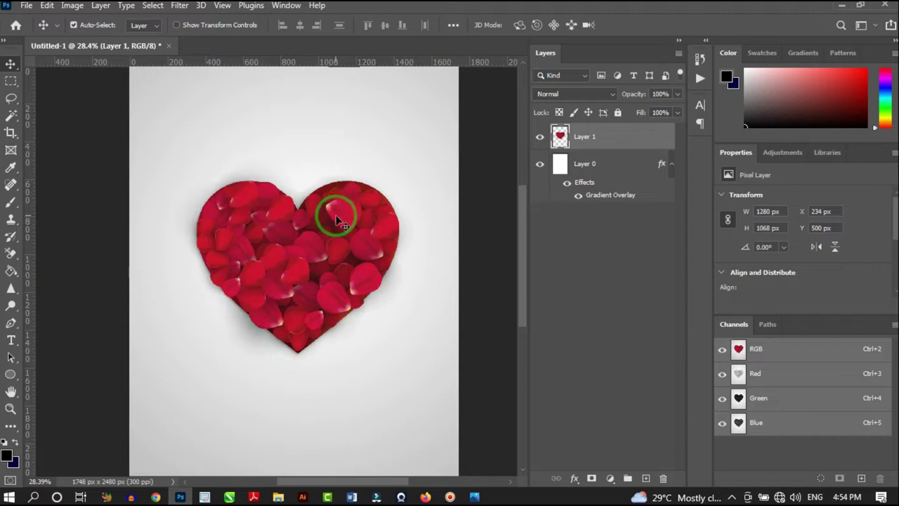
{"action": "scroll", "coordinate": [337, 221], "scroll_direction": "up", "scroll_amount": 1}
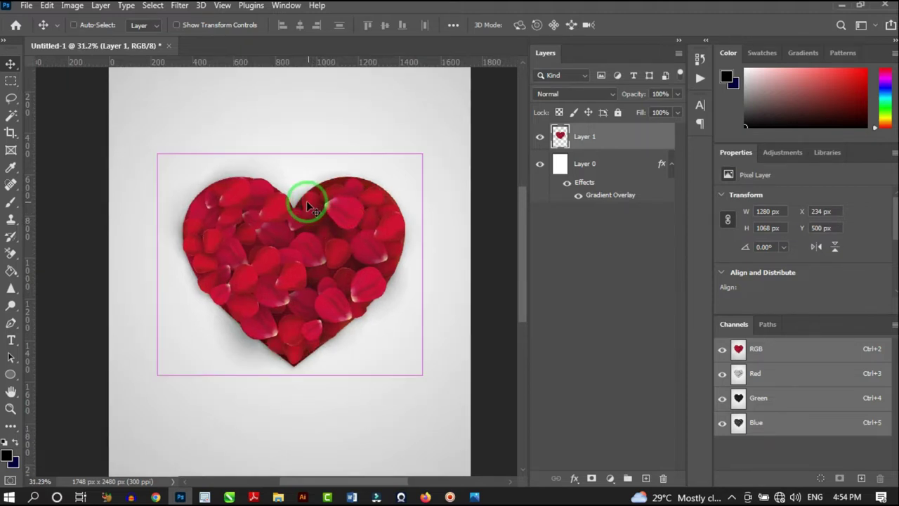
Apply Color Balance to the heart: Cyan/Red +100, Yellow/Blue -30.
{"action": "key", "text": "ctrl+b"}
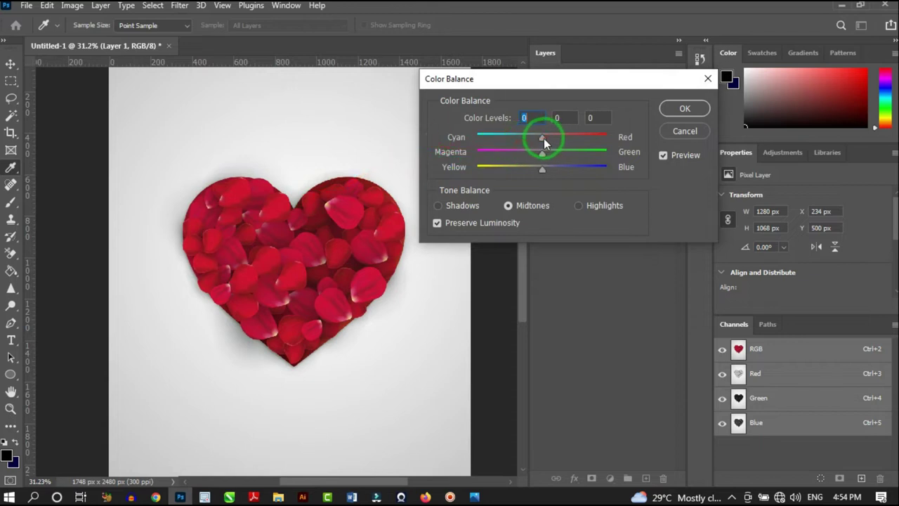
{"action": "left_click_drag", "start_coordinate": [542, 137], "coordinate": [644, 158]}
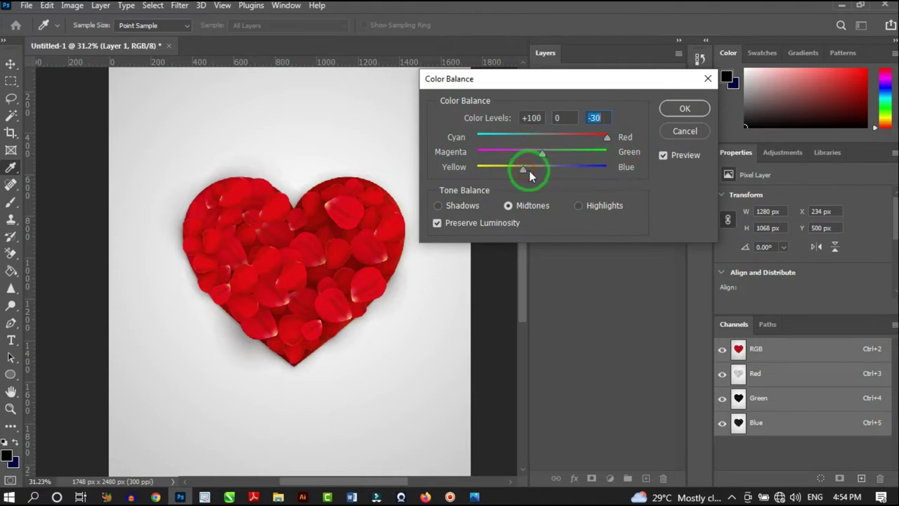
{"action": "left_click_drag", "start_coordinate": [529, 169], "coordinate": [604, 130]}
{"action": "left_click", "coordinate": [674, 110]}
{"action": "key", "text": "v"}
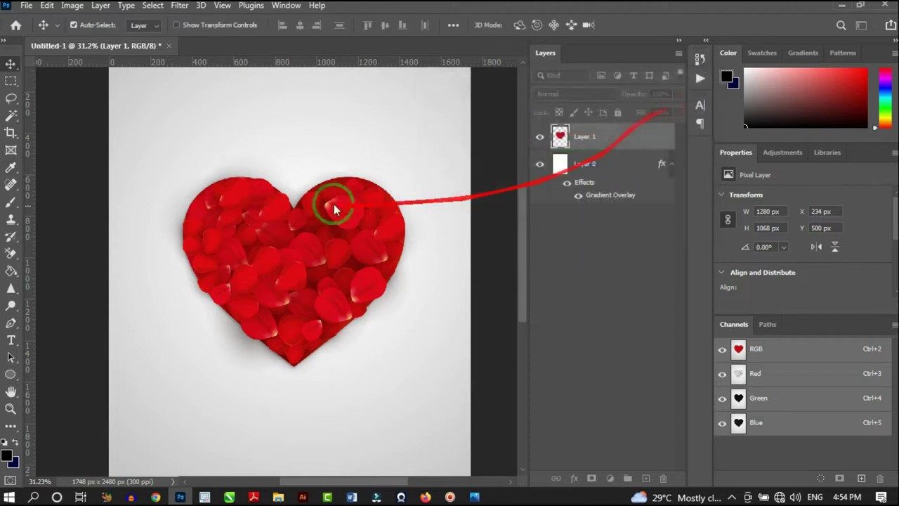
{"action": "scroll", "coordinate": [331, 201], "scroll_direction": "down", "scroll_amount": 5}
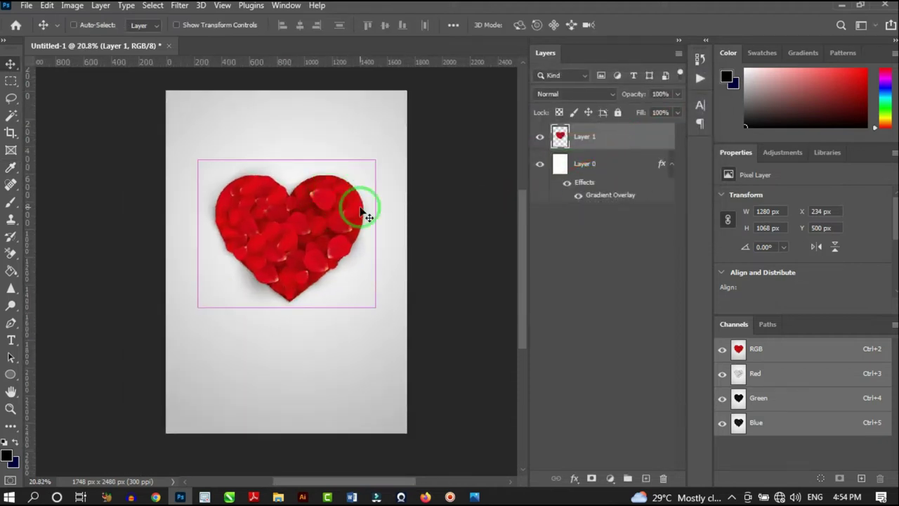
Boost the heart's contrast with Levels: midtone 0.55, white point 219.
{"action": "key", "text": "ctrl+l"}
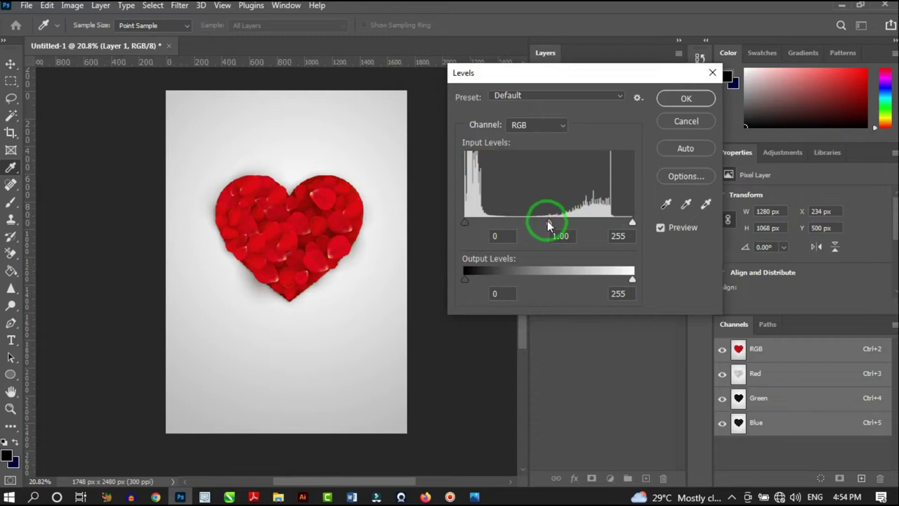
{"action": "left_click_drag", "start_coordinate": [548, 222], "coordinate": [580, 232]}
{"action": "left_click_drag", "start_coordinate": [632, 223], "coordinate": [607, 228]}
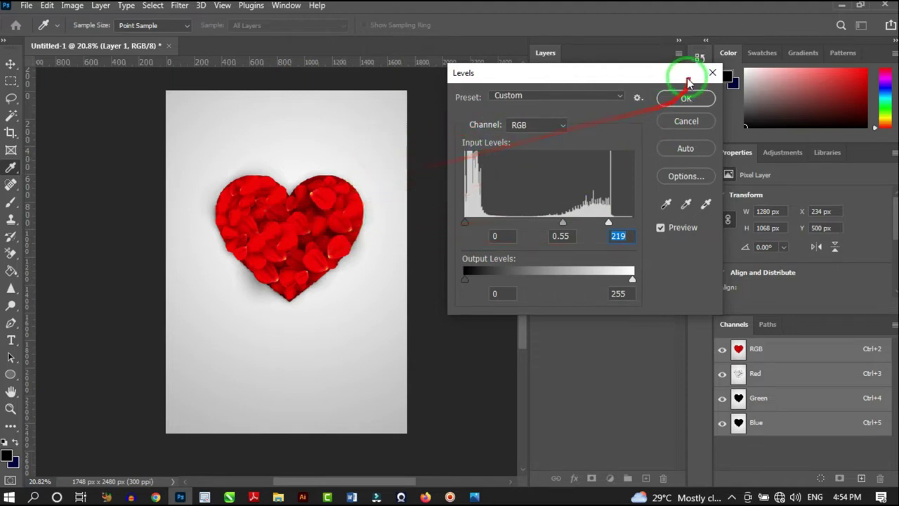
{"action": "left_click", "coordinate": [684, 99]}
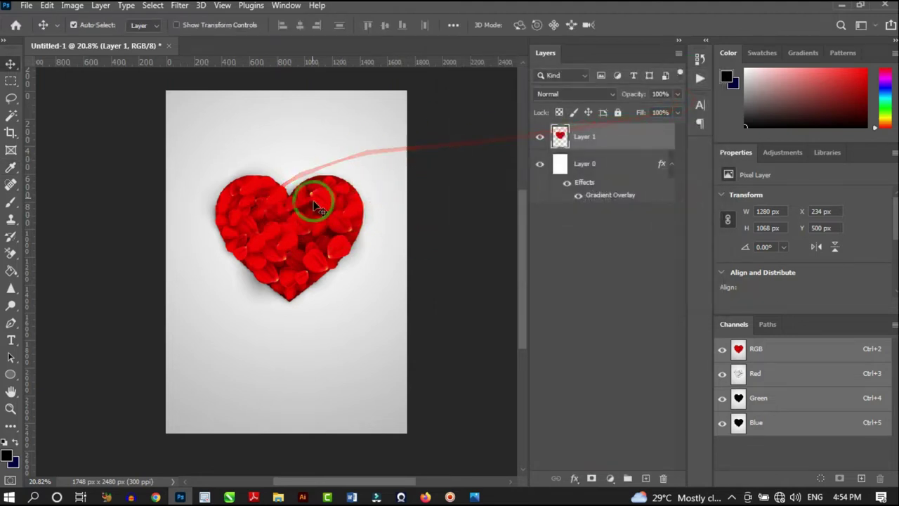
{"action": "scroll", "coordinate": [302, 200], "scroll_direction": "down", "scroll_amount": 1}
{"action": "scroll", "coordinate": [361, 249], "scroll_direction": "up", "scroll_amount": 2}
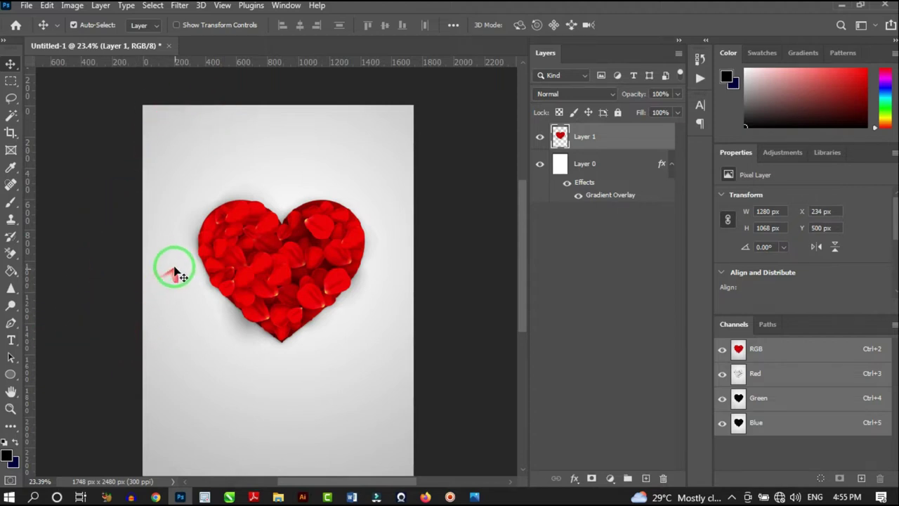
Create a 12 pt Lalisa placeholder text layer above the petal heart.
{"action": "key", "text": "t"}
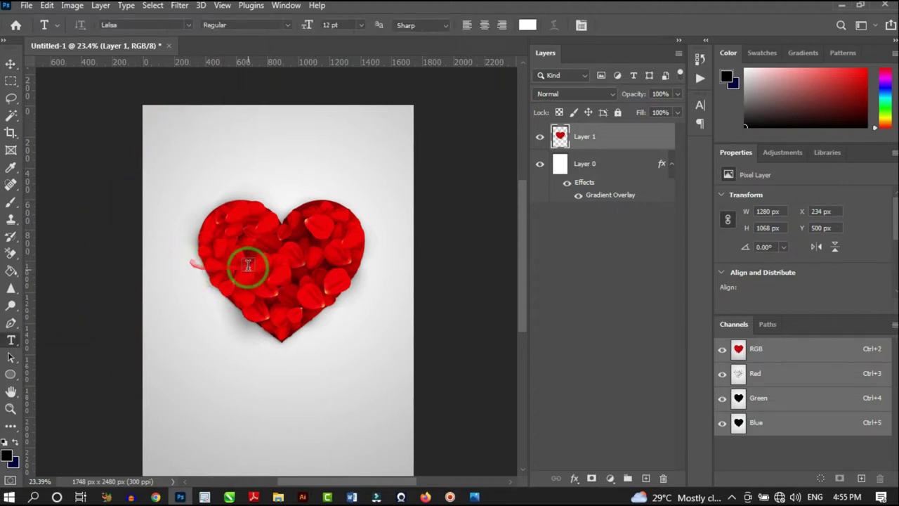
{"action": "scroll", "coordinate": [248, 265], "scroll_direction": "up", "scroll_amount": 1}
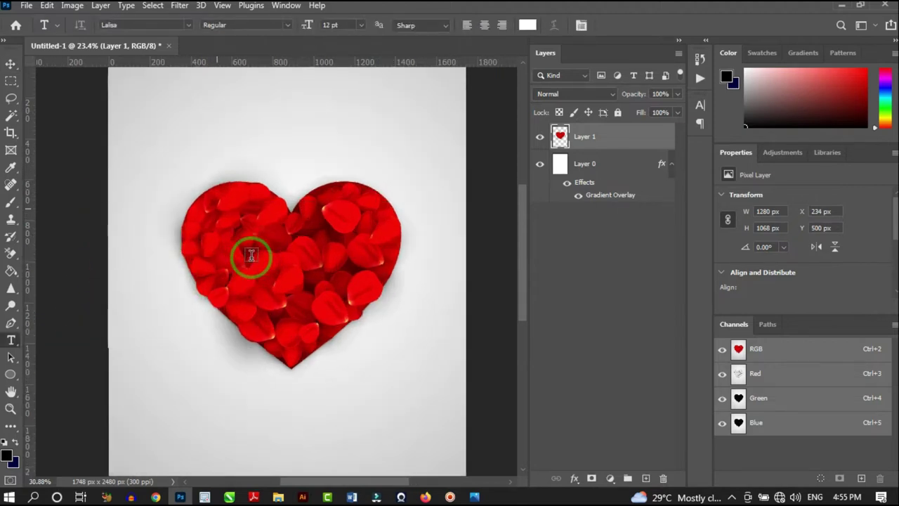
{"action": "left_click", "coordinate": [212, 134]}
{"action": "scroll", "coordinate": [251, 132], "scroll_direction": "up", "scroll_amount": 1}
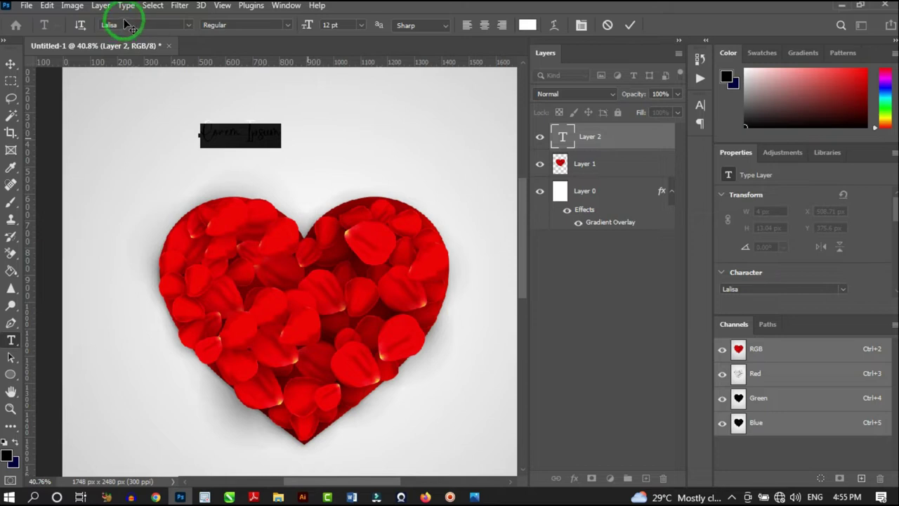
{"action": "left_click", "coordinate": [125, 25]}
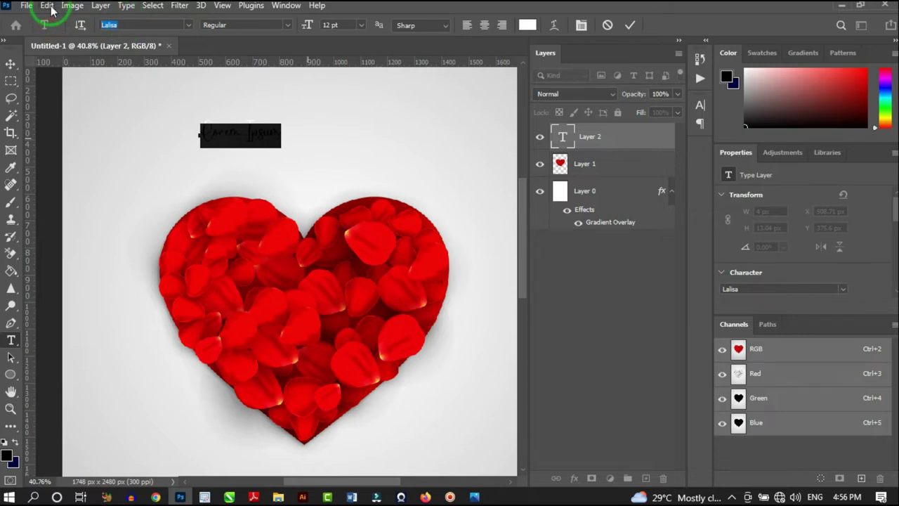
Set the placeholder text's font to Budmo Jigglish.
{"action": "type", "text": "bud"}
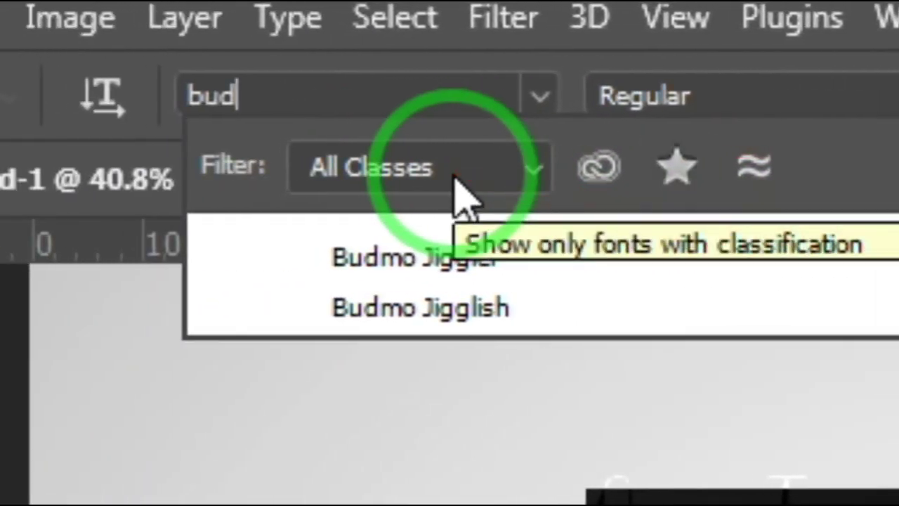
{"action": "type", "text": "mo"}
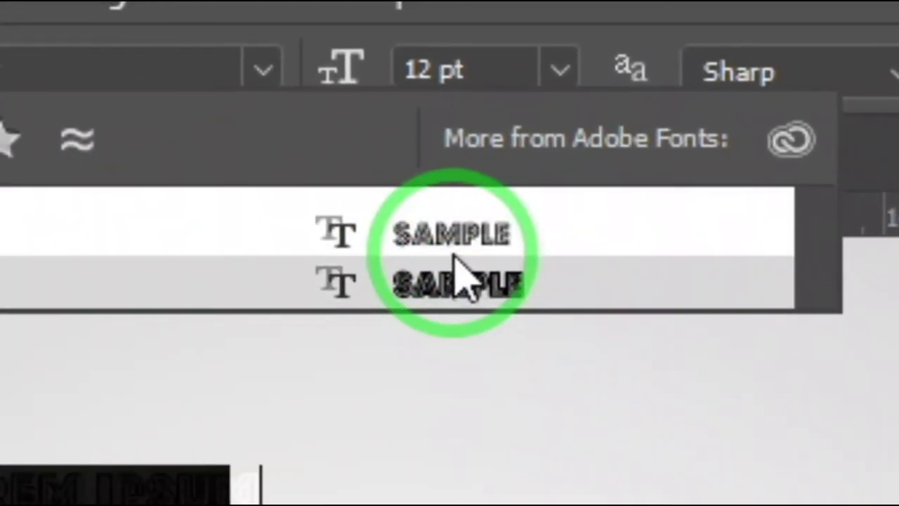
{"action": "key", "text": "Up"}
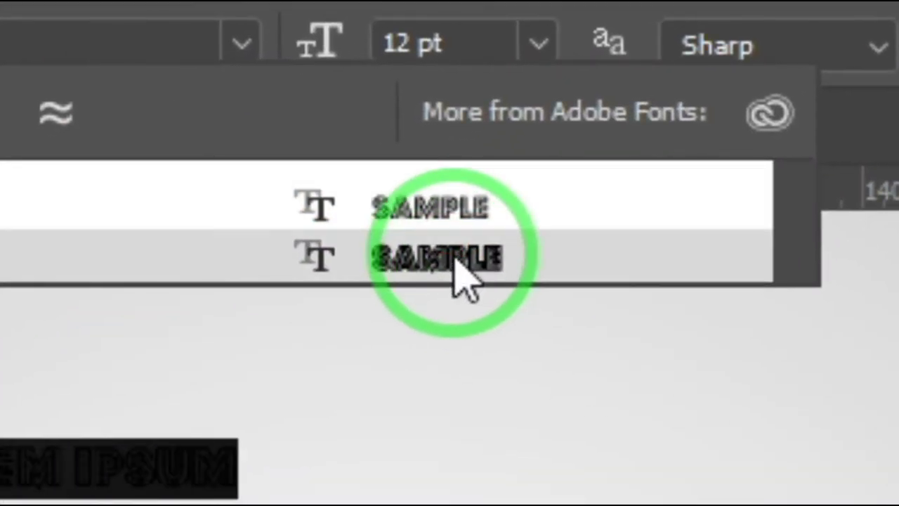
{"action": "left_click", "coordinate": [441, 254]}
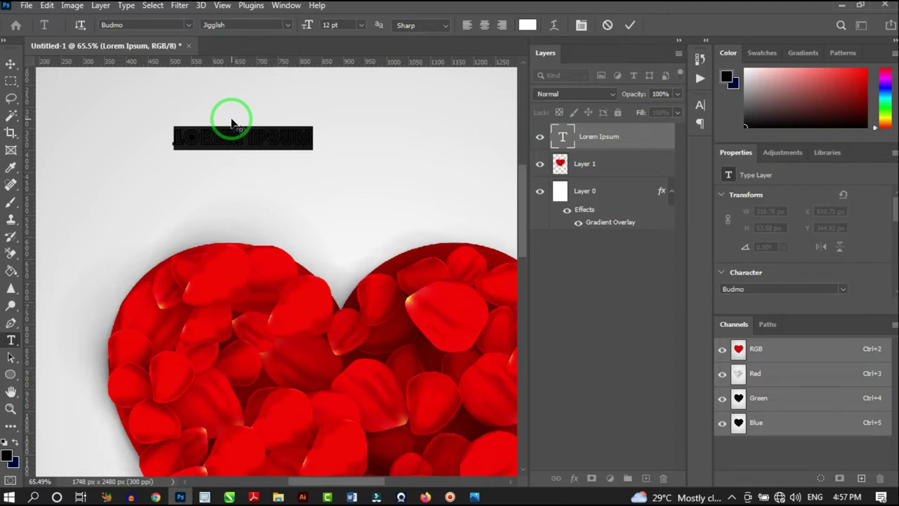
Type LOVE FIESTA over the placeholder and centre-align both lines.
{"action": "type", "text": "LOVE"}
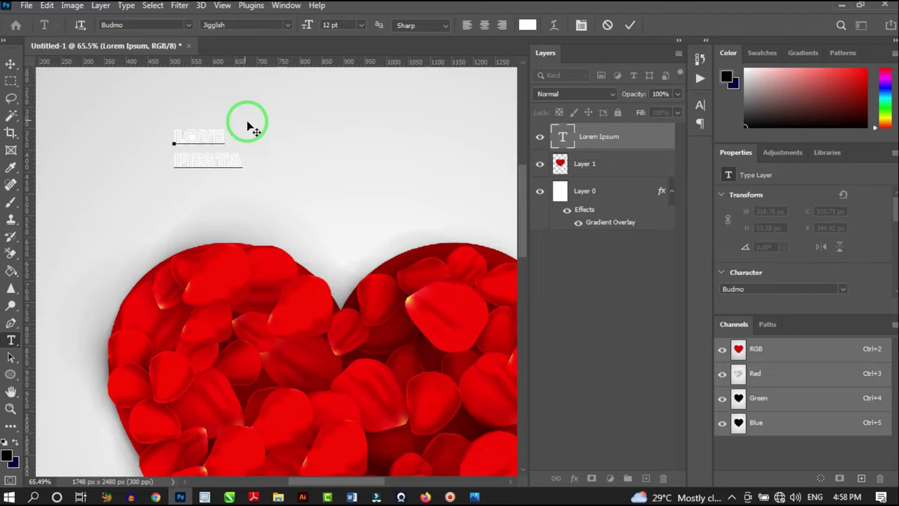
{"action": "scroll", "coordinate": [207, 136], "scroll_direction": "up", "scroll_amount": 2}
{"action": "scroll", "coordinate": [179, 144], "scroll_direction": "down", "scroll_amount": 2}
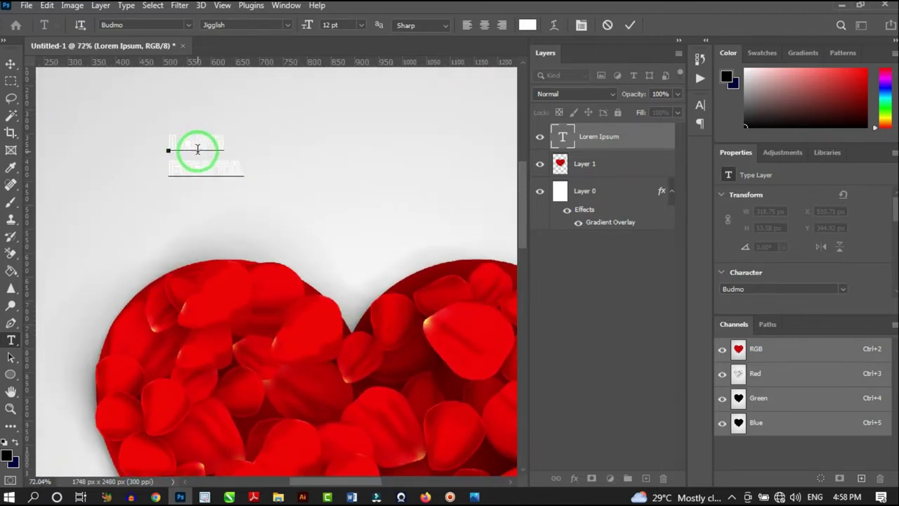
{"action": "key", "text": "ctrl+a"}
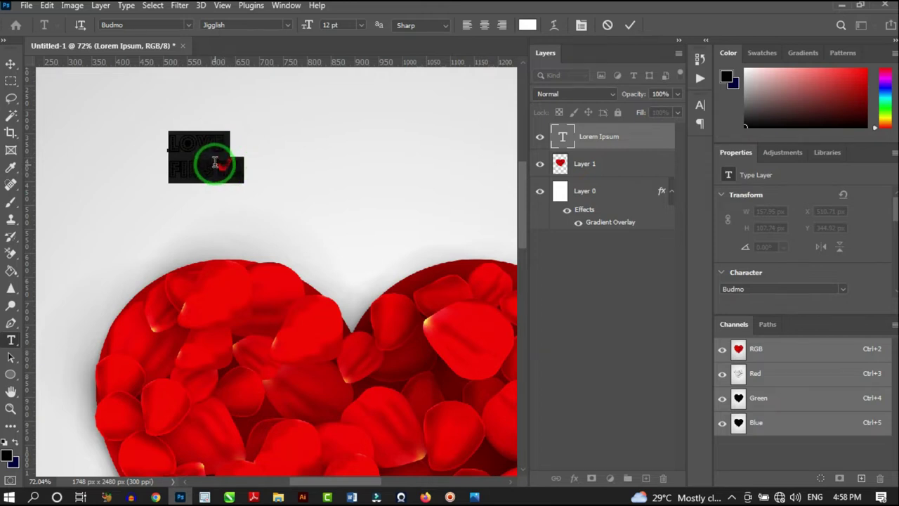
{"action": "left_click", "coordinate": [484, 25]}
Tighten the title's leading to 10 pt in the Character panel.
{"action": "scroll", "coordinate": [144, 147], "scroll_direction": "up", "scroll_amount": 3}
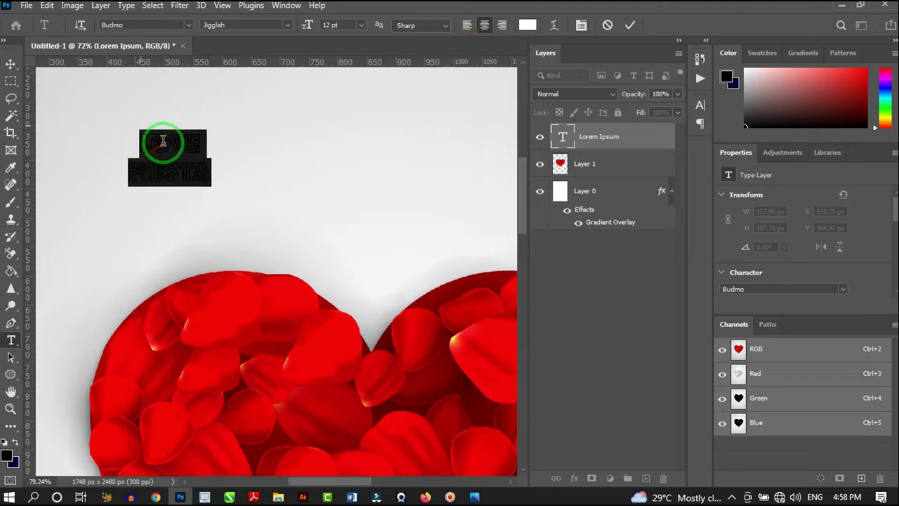
{"action": "scroll", "coordinate": [141, 153], "scroll_direction": "up", "scroll_amount": 2}
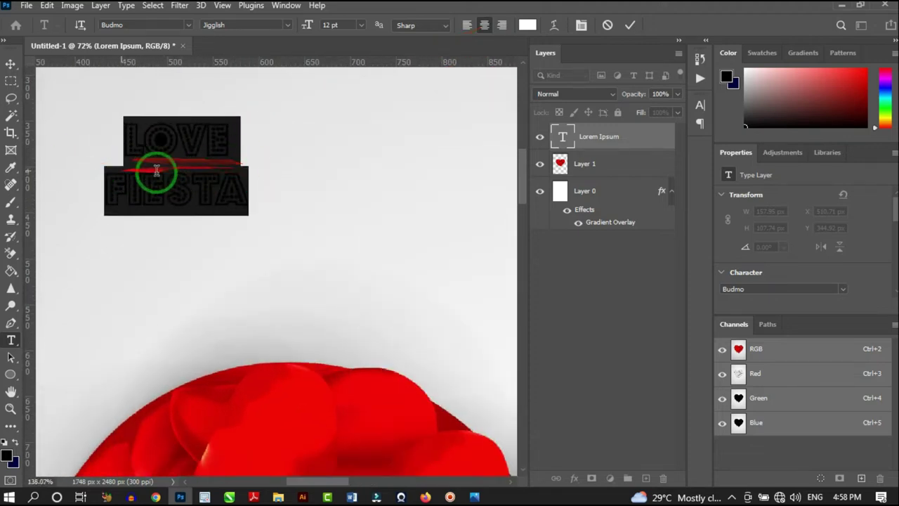
{"action": "left_click", "coordinate": [580, 28]}
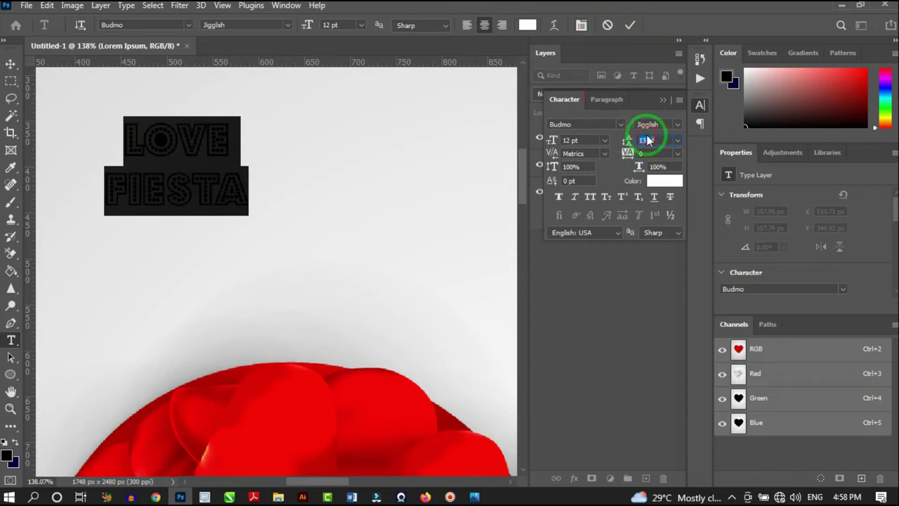
{"action": "key", "text": "Down"}
{"action": "key", "text": "Down"}
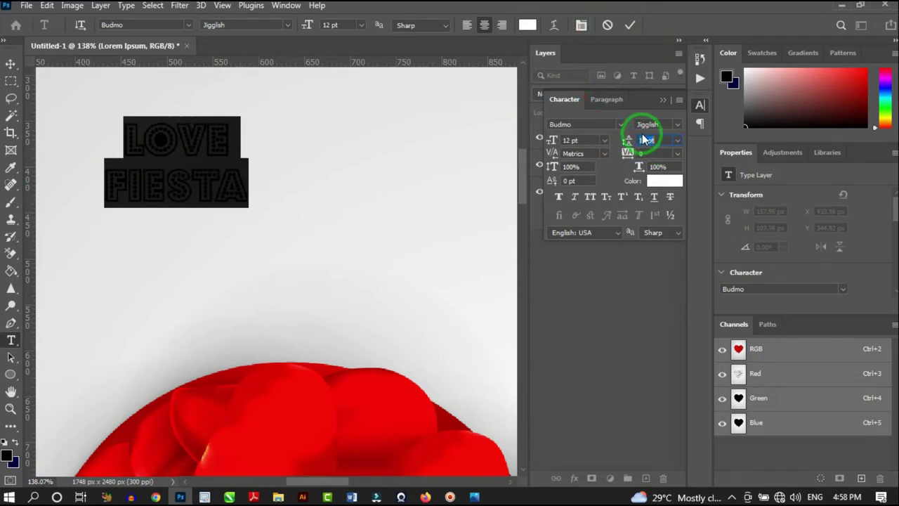
{"action": "key", "text": "Down"}
{"action": "key", "text": "Down"}
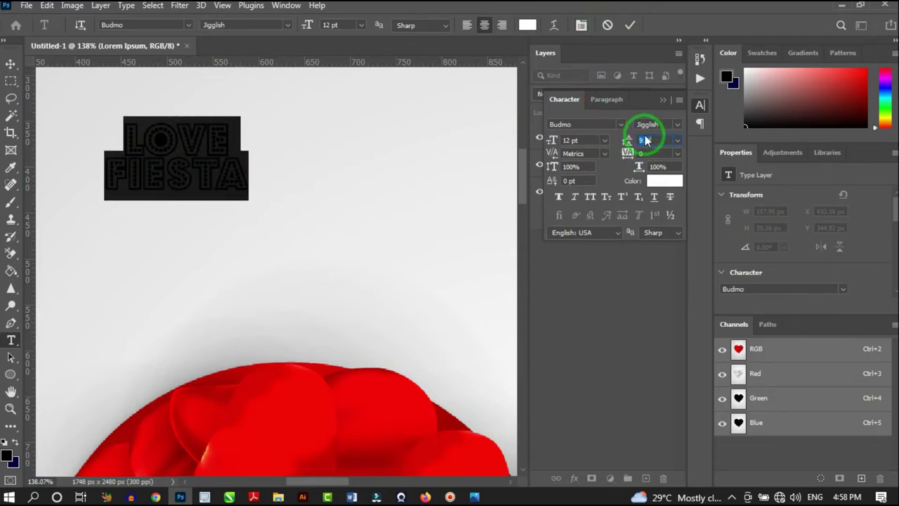
{"action": "key", "text": "Up"}
{"action": "left_click", "coordinate": [12, 65]}
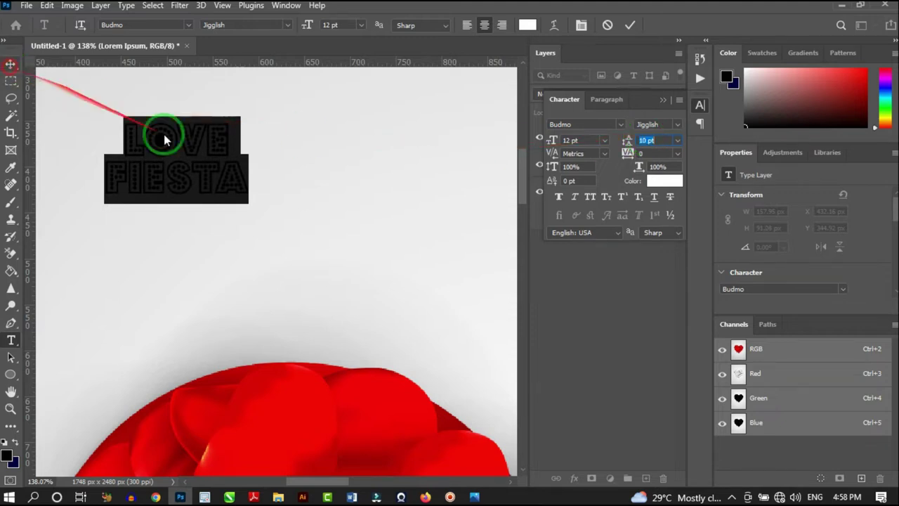
Scale the LOVE FIESTA title up to 1139.77 × 687.27 px and move it over the heart.
{"action": "scroll", "coordinate": [180, 186], "scroll_direction": "down", "scroll_amount": 5}
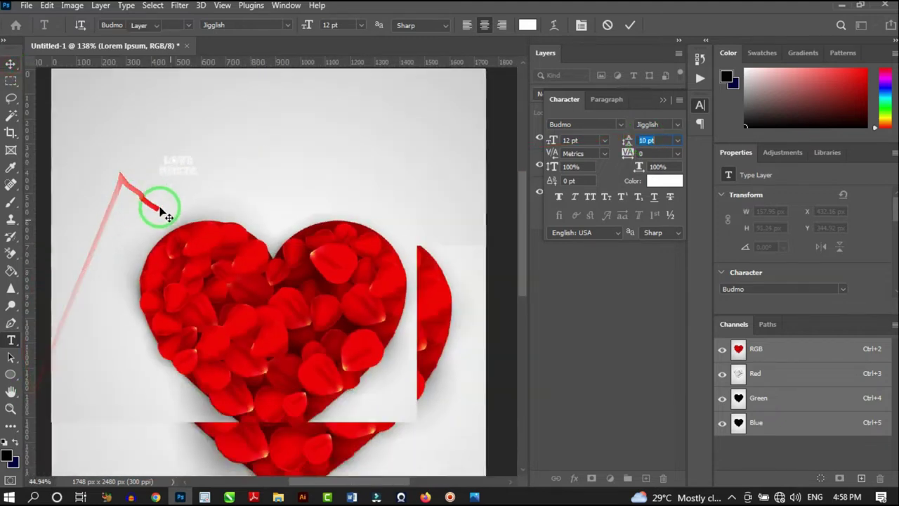
{"action": "scroll", "coordinate": [237, 205], "scroll_direction": "down", "scroll_amount": 2}
{"action": "scroll", "coordinate": [174, 176], "scroll_direction": "up", "scroll_amount": 3}
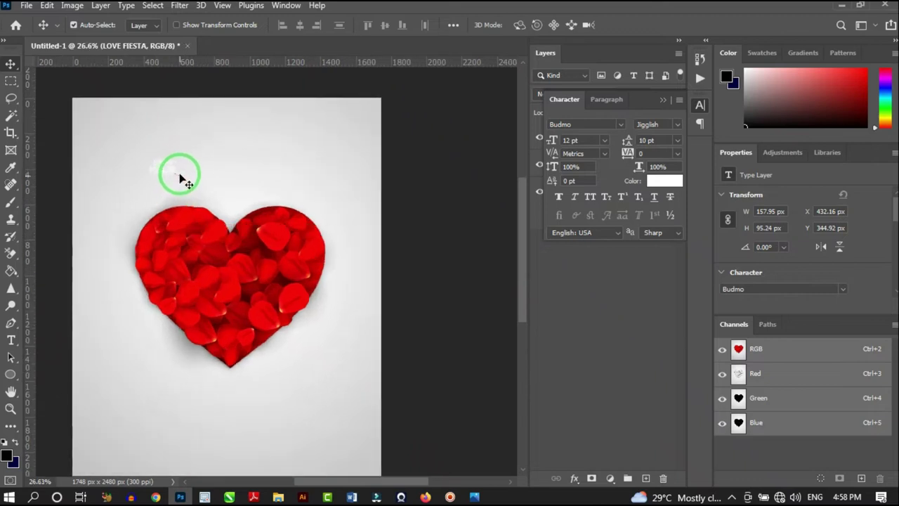
{"action": "left_click", "coordinate": [663, 99]}
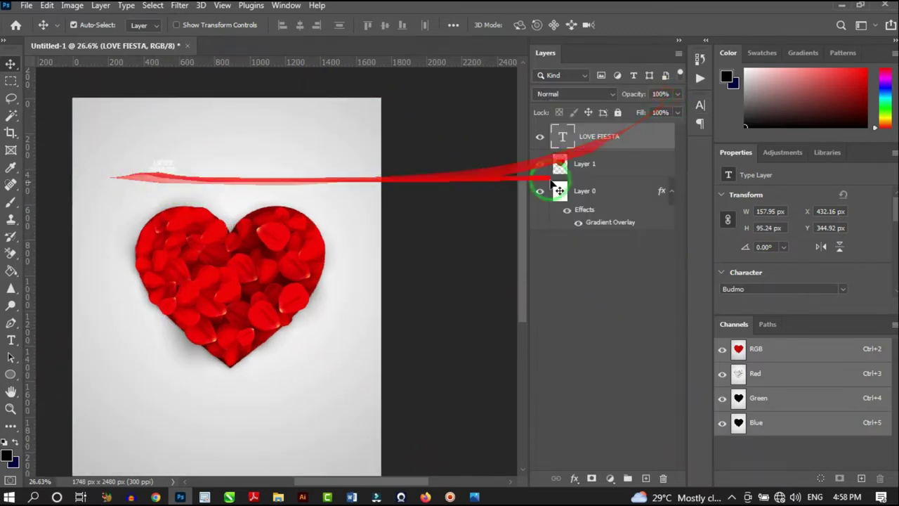
{"action": "scroll", "coordinate": [178, 179], "scroll_direction": "up", "scroll_amount": 2}
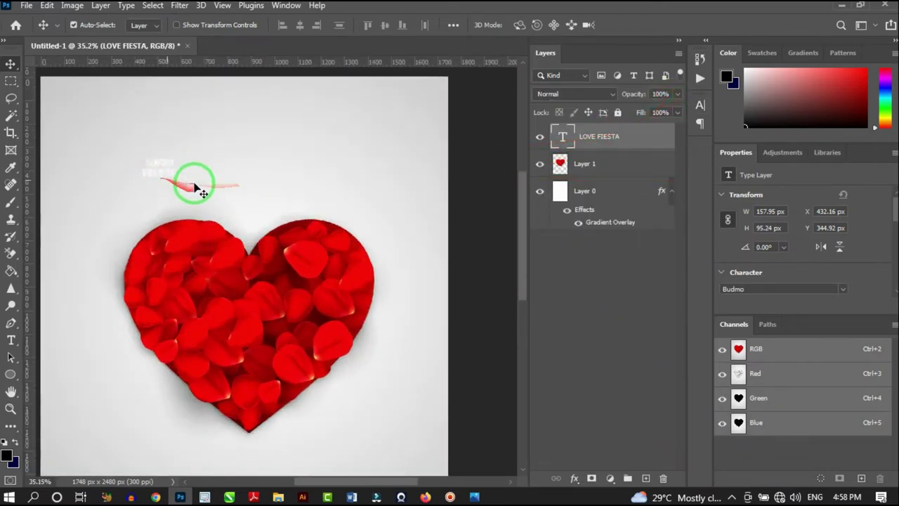
{"action": "key", "text": "ctrl+t"}
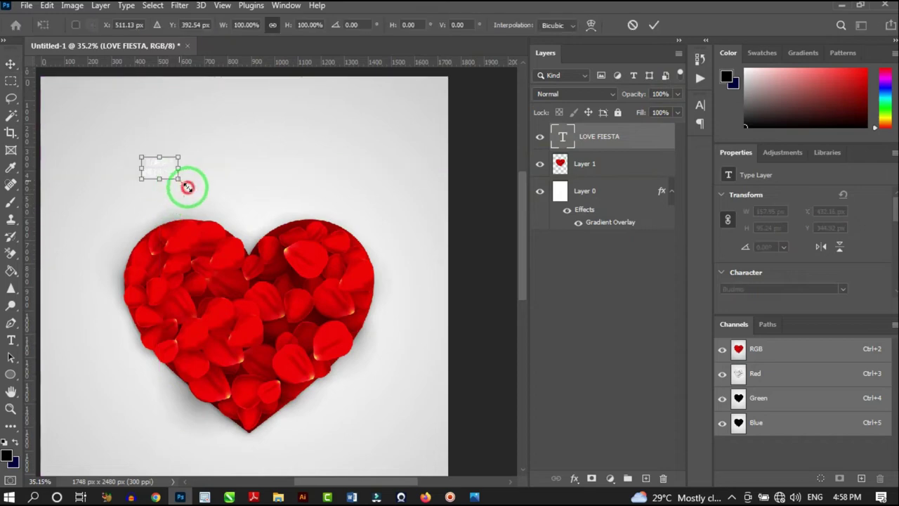
{"action": "left_click_drag", "start_coordinate": [187, 185], "coordinate": [414, 309]}
{"action": "left_click_drag", "start_coordinate": [332, 260], "coordinate": [319, 337]}
{"action": "key", "text": "ctrl+minus"}
{"action": "key", "text": "ctrl+0"}
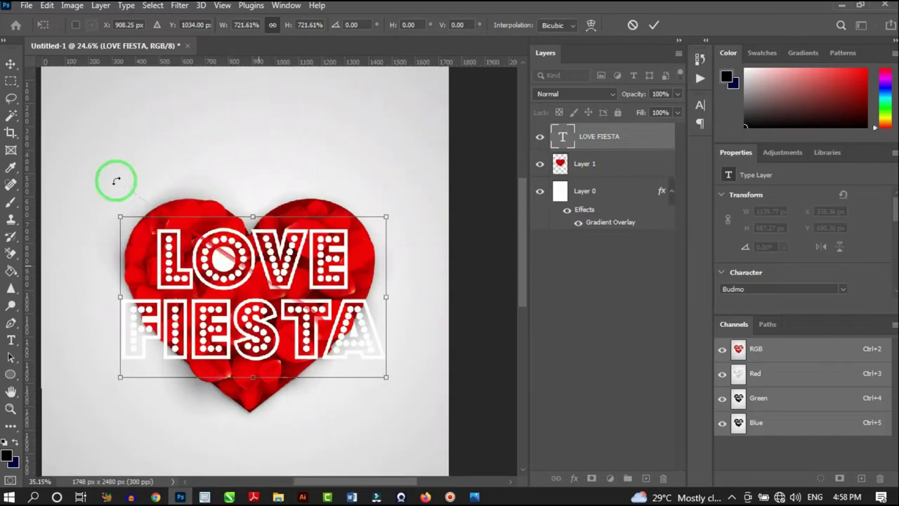
{"action": "key", "text": "Return"}
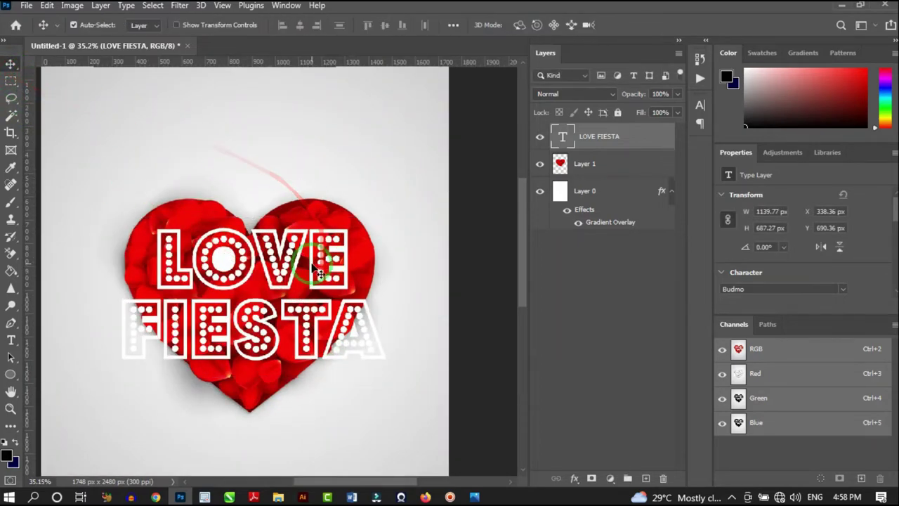
{"action": "scroll", "coordinate": [326, 386], "scroll_direction": "up", "scroll_amount": 2}
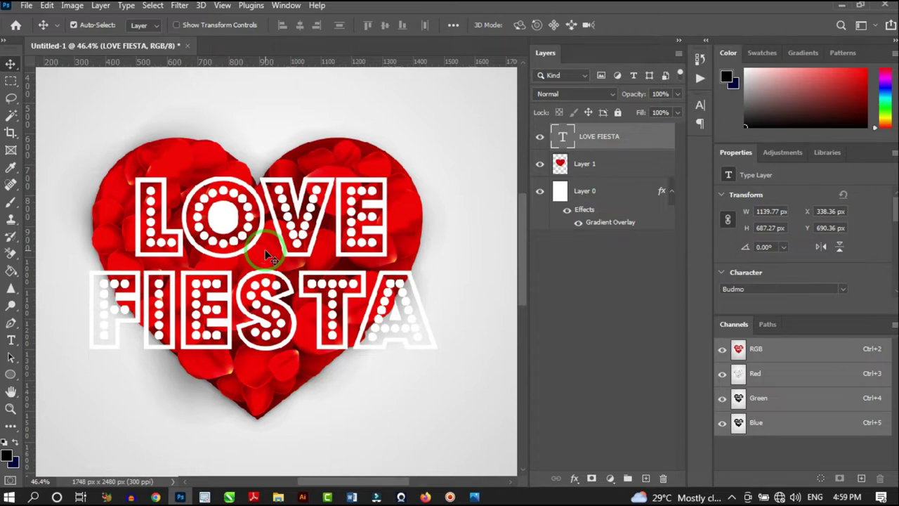
Add a 27 px gradient-filled outside Stroke to the LOVE FIESTA title.
{"action": "left_click", "coordinate": [575, 480]}
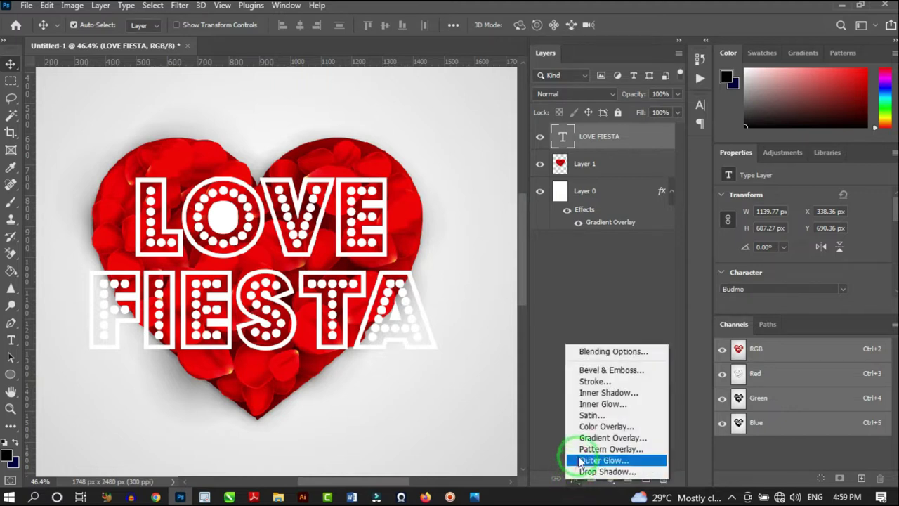
{"action": "left_click", "coordinate": [605, 383]}
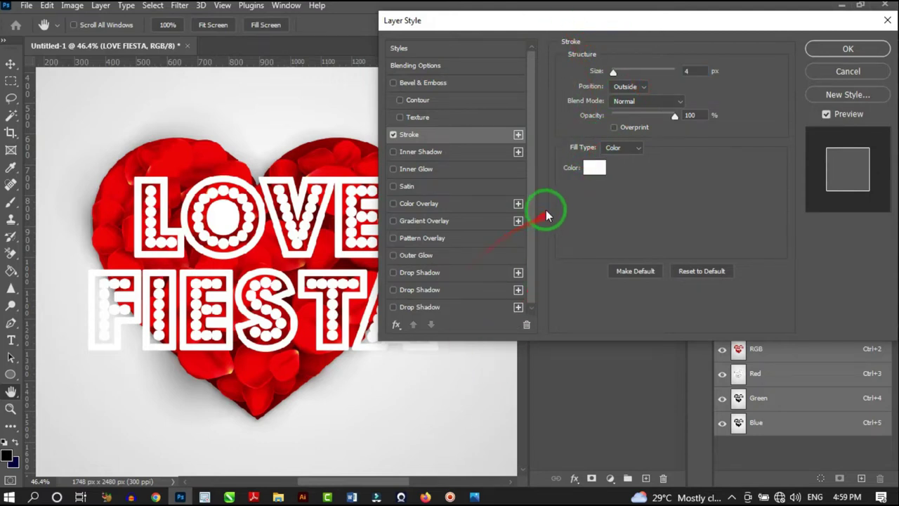
{"action": "left_click", "coordinate": [620, 151]}
{"action": "left_click", "coordinate": [621, 166]}
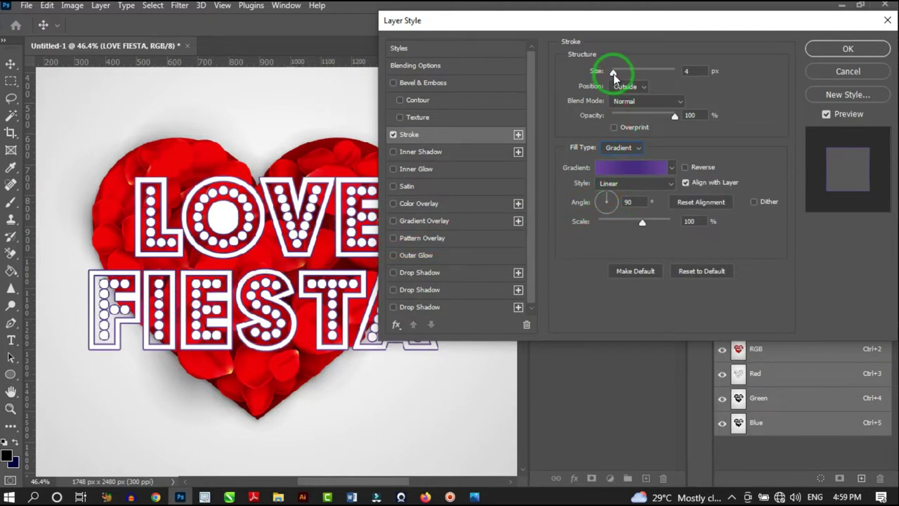
{"action": "mouse_move", "coordinate": [614, 73]}
{"action": "left_mouse_down"}
{"action": "mouse_move", "coordinate": [630, 74]}
{"action": "mouse_move", "coordinate": [622, 76]}
{"action": "left_mouse_up"}
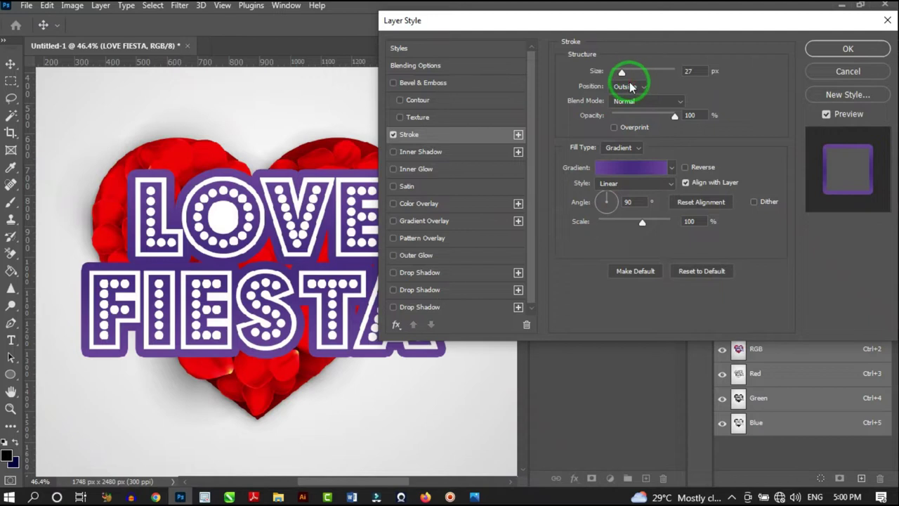
Build a red-to-black stroke gradient, deleting the middle colour stop.
{"action": "left_click", "coordinate": [628, 173]}
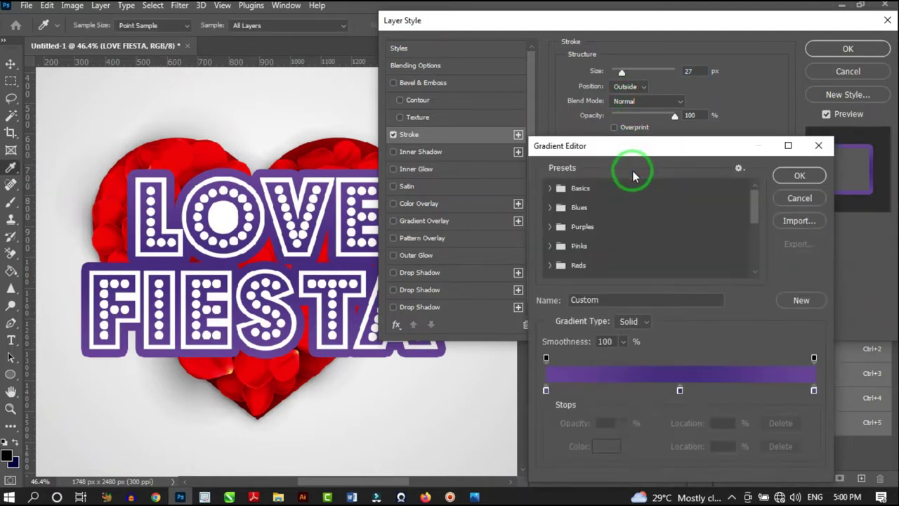
{"action": "left_click", "coordinate": [632, 367]}
{"action": "left_click", "coordinate": [680, 390]}
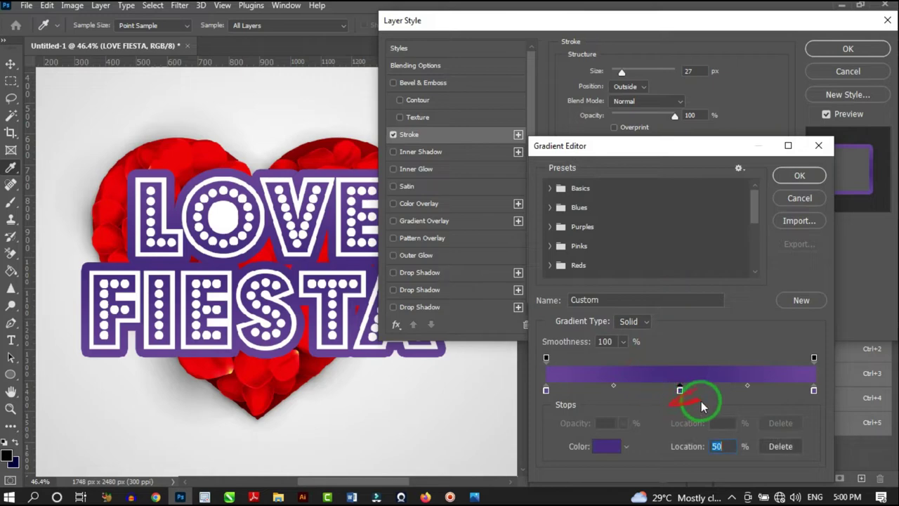
{"action": "left_click", "coordinate": [780, 446]}
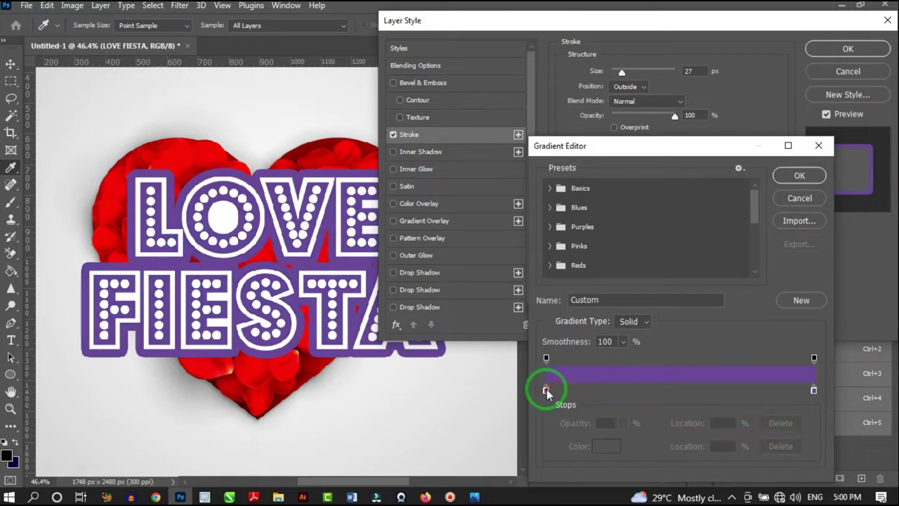
{"action": "double_click", "coordinate": [547, 390]}
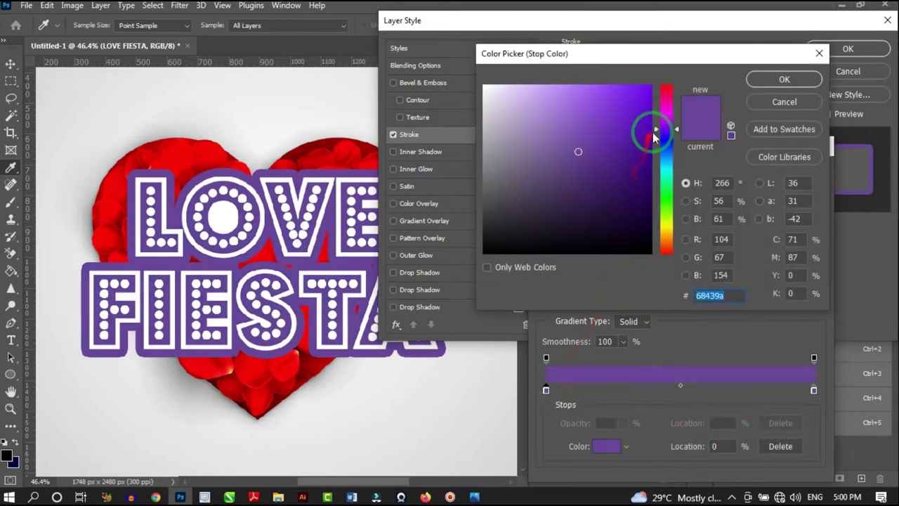
{"action": "mouse_move", "coordinate": [653, 137]}
{"action": "left_mouse_down"}
{"action": "mouse_move", "coordinate": [667, 88]}
{"action": "mouse_move", "coordinate": [656, 88]}
{"action": "mouse_move", "coordinate": [664, 77]}
{"action": "mouse_move", "coordinate": [685, 82]}
{"action": "left_mouse_up"}
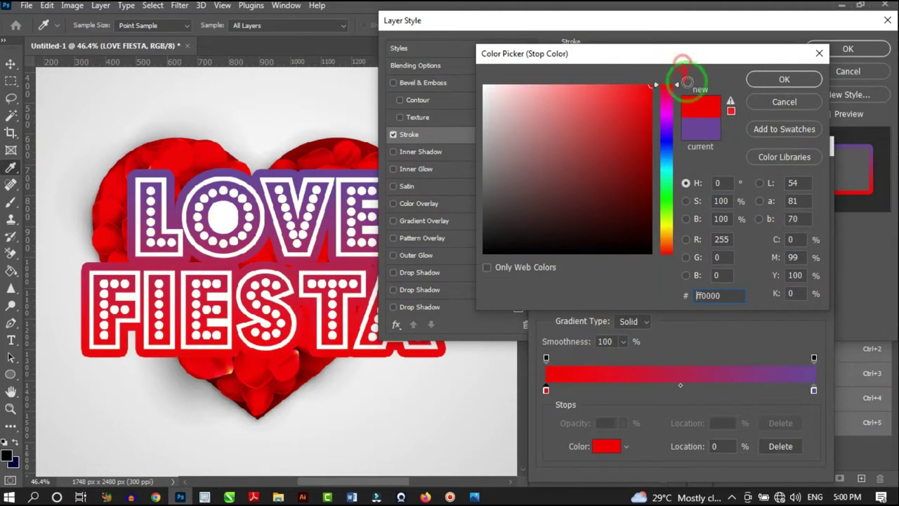
{"action": "left_click", "coordinate": [784, 79]}
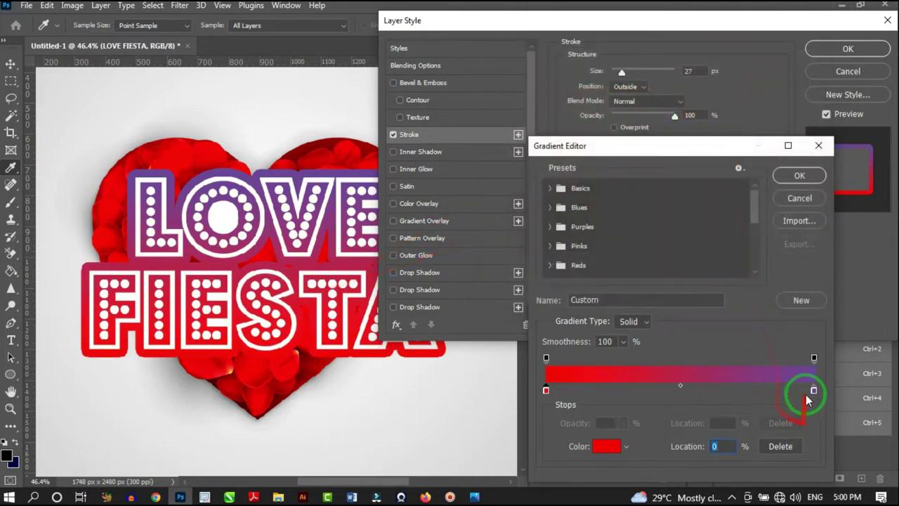
{"action": "left_click_drag", "start_coordinate": [812, 392], "coordinate": [738, 356]}
{"action": "double_click", "coordinate": [812, 390]}
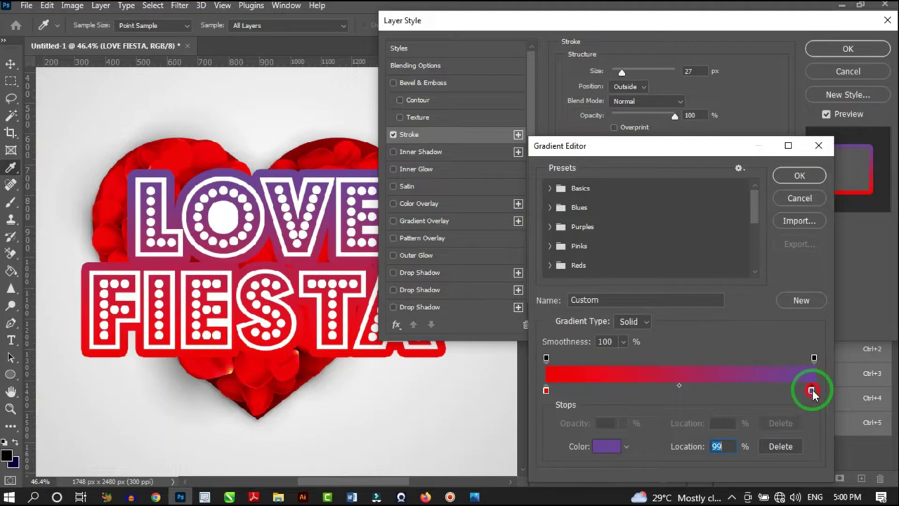
{"action": "left_click_drag", "start_coordinate": [648, 234], "coordinate": [693, 298]}
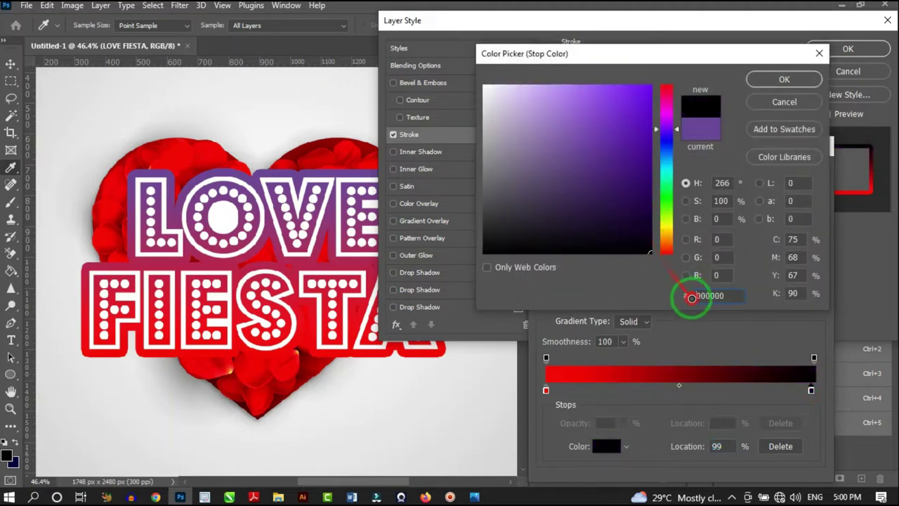
{"action": "left_click", "coordinate": [781, 78]}
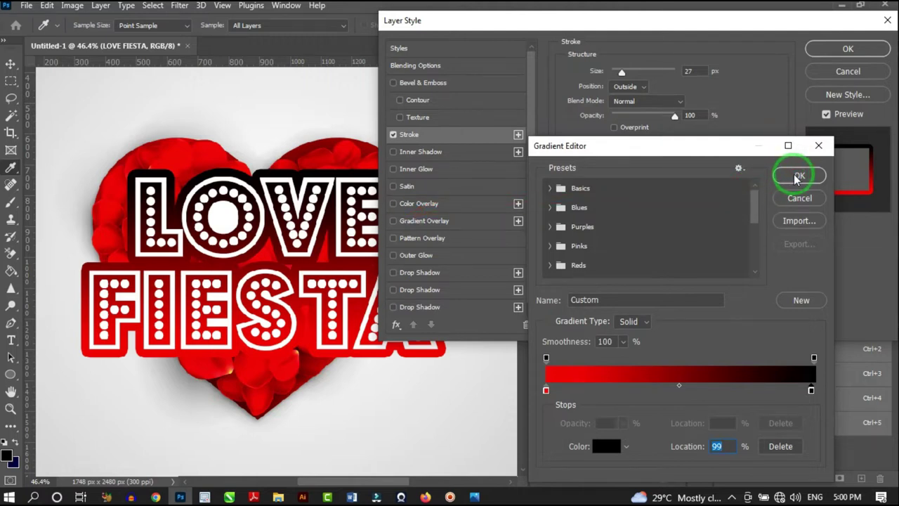
{"action": "left_click", "coordinate": [797, 177]}
Reposition and reverse the stroke gradient, then enable Drop Shadow.
{"action": "mouse_move", "coordinate": [246, 190]}
{"action": "left_mouse_down"}
{"action": "mouse_move", "coordinate": [297, 188]}
{"action": "mouse_move", "coordinate": [261, 250]}
{"action": "mouse_move", "coordinate": [295, 268]}
{"action": "mouse_move", "coordinate": [590, 245]}
{"action": "left_mouse_up"}
{"action": "mouse_move", "coordinate": [666, 217]}
{"action": "left_mouse_down"}
{"action": "mouse_move", "coordinate": [302, 242]}
{"action": "mouse_move", "coordinate": [271, 231]}
{"action": "mouse_move", "coordinate": [284, 200]}
{"action": "mouse_move", "coordinate": [625, 199]}
{"action": "left_mouse_up"}
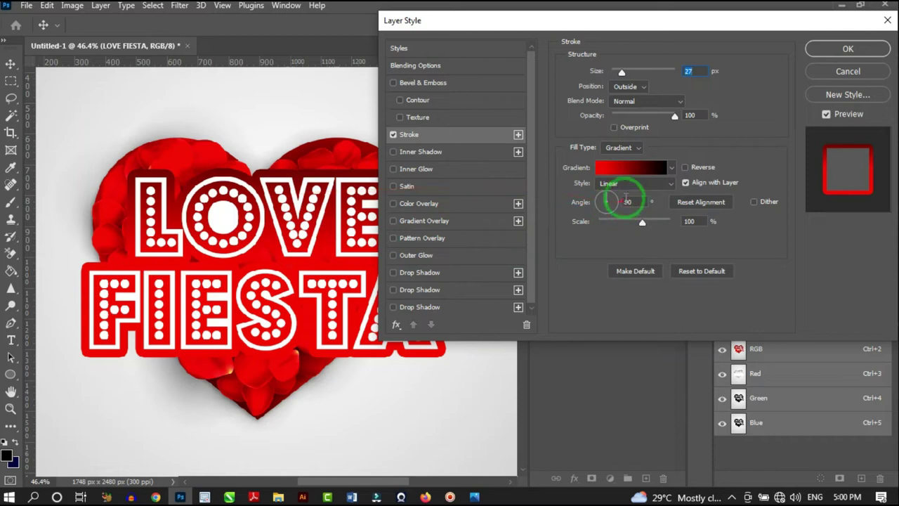
{"action": "left_click", "coordinate": [686, 167]}
{"action": "mouse_move", "coordinate": [381, 281]}
{"action": "left_mouse_down"}
{"action": "mouse_move", "coordinate": [321, 207]}
{"action": "mouse_move", "coordinate": [201, 381]}
{"action": "mouse_move", "coordinate": [302, 201]}
{"action": "mouse_move", "coordinate": [271, 317]}
{"action": "mouse_move", "coordinate": [281, 354]}
{"action": "mouse_move", "coordinate": [280, 334]}
{"action": "mouse_move", "coordinate": [348, 227]}
{"action": "left_mouse_up"}
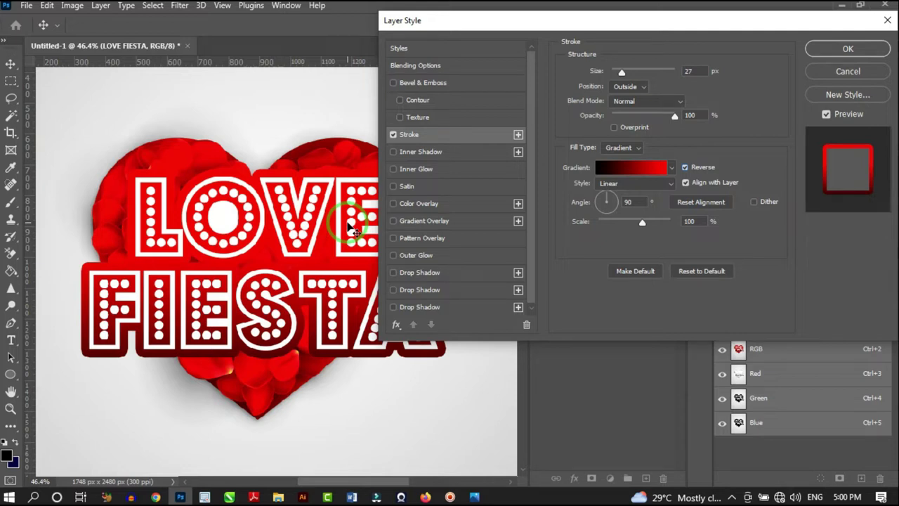
{"action": "left_click", "coordinate": [394, 274]}
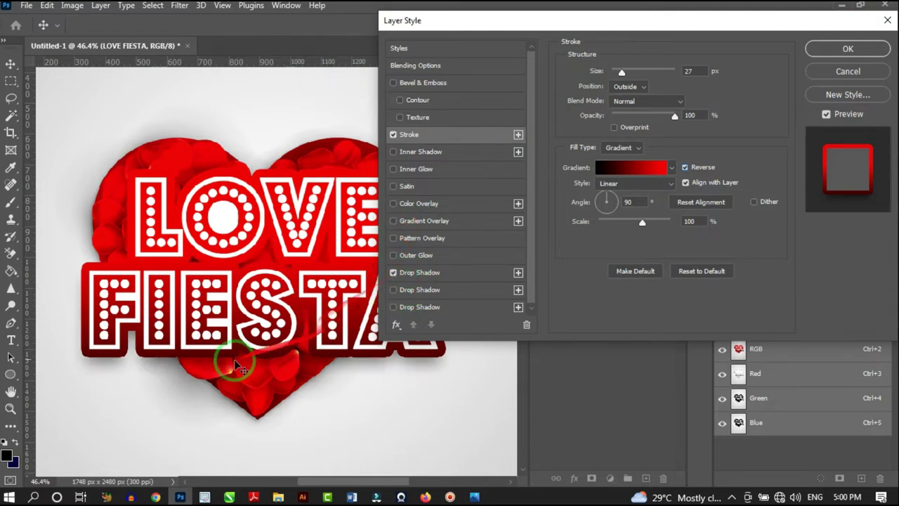
Set the drop shadow to 95 px size and 88% opacity, then apply the layer style.
{"action": "left_click", "coordinate": [421, 274]}
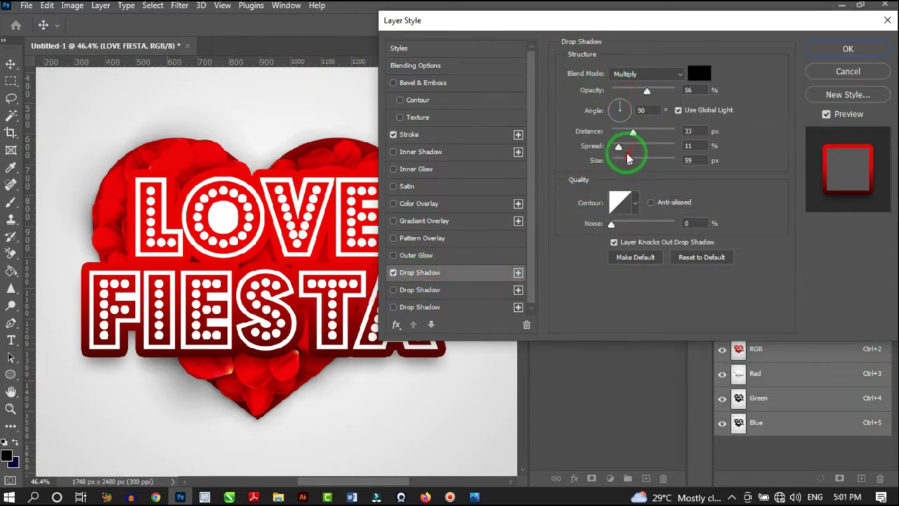
{"action": "left_click_drag", "start_coordinate": [628, 158], "coordinate": [644, 156]}
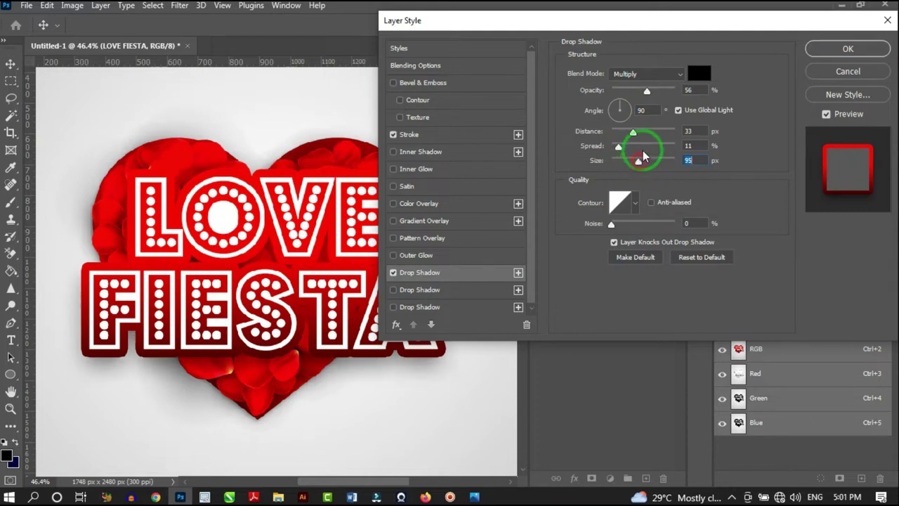
{"action": "left_click_drag", "start_coordinate": [647, 89], "coordinate": [668, 94]}
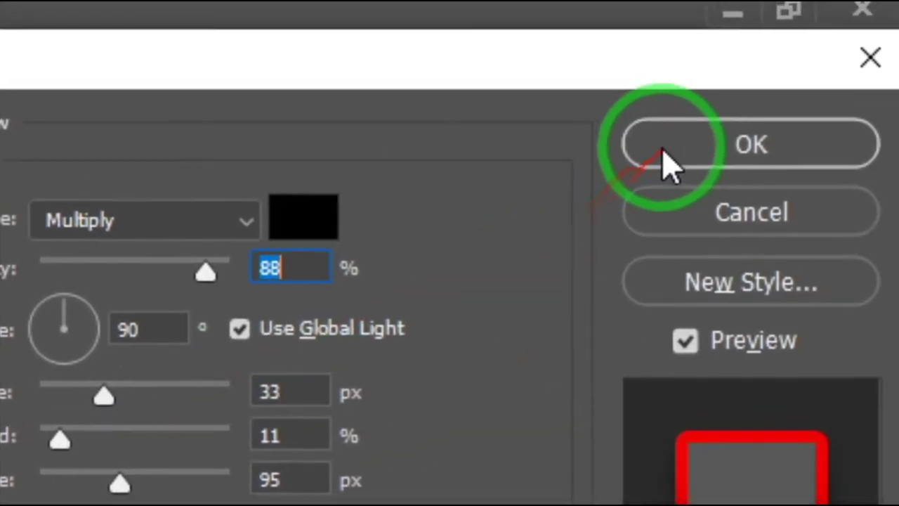
{"action": "left_click", "coordinate": [898, 5]}
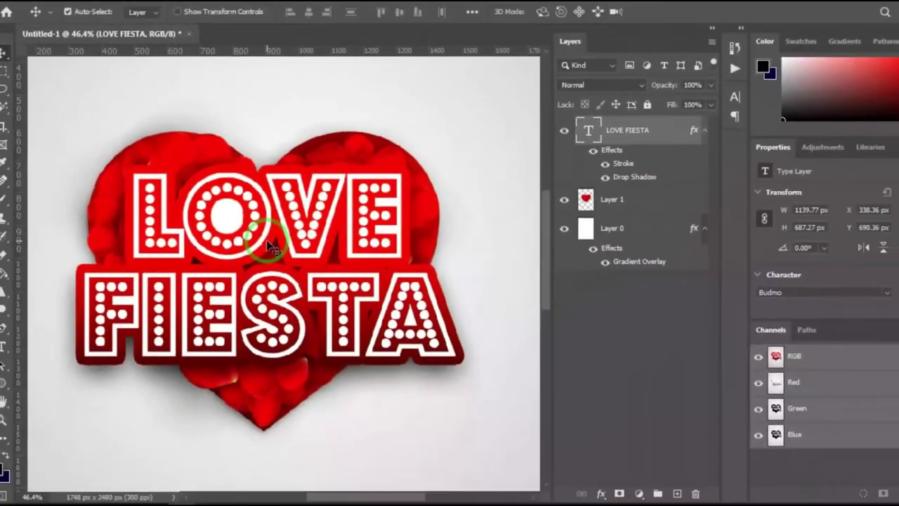
{"action": "scroll", "coordinate": [256, 262], "scroll_direction": "down", "scroll_amount": 2}
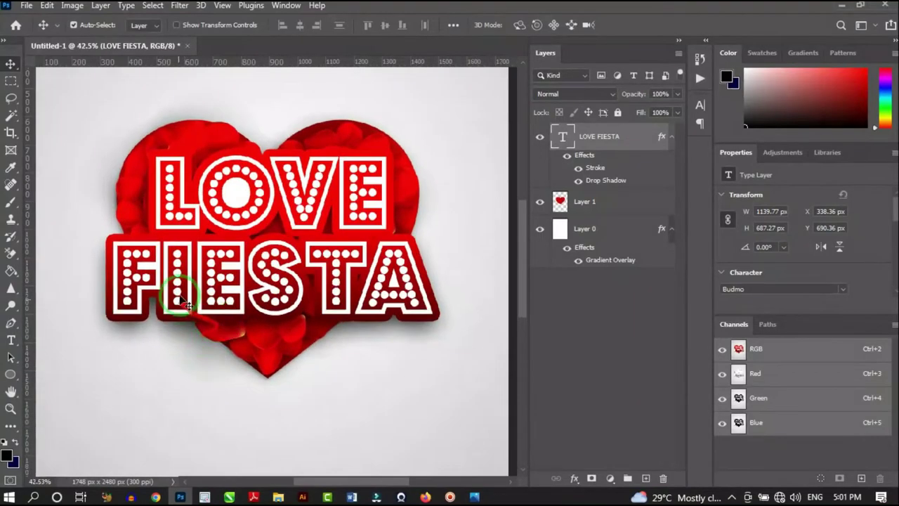
{"action": "scroll", "coordinate": [184, 302], "scroll_direction": "down", "scroll_amount": 6}
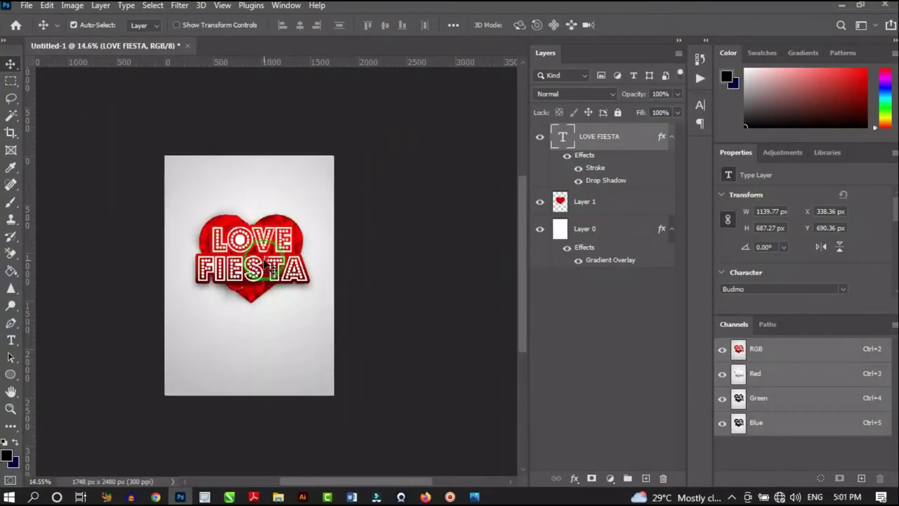
{"action": "scroll", "coordinate": [266, 265], "scroll_direction": "up", "scroll_amount": 5}
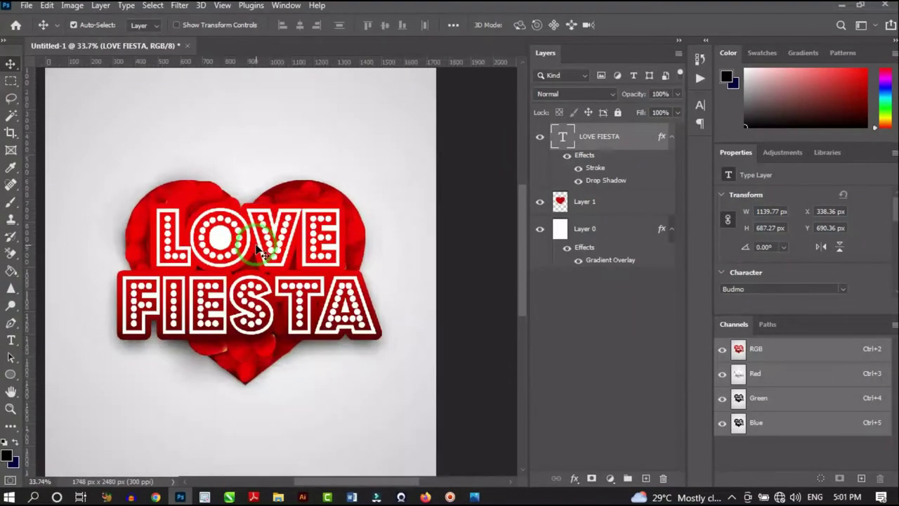
{"action": "scroll", "coordinate": [257, 247], "scroll_direction": "down", "scroll_amount": 2}
{"action": "scroll", "coordinate": [211, 180], "scroll_direction": "up", "scroll_amount": 2}
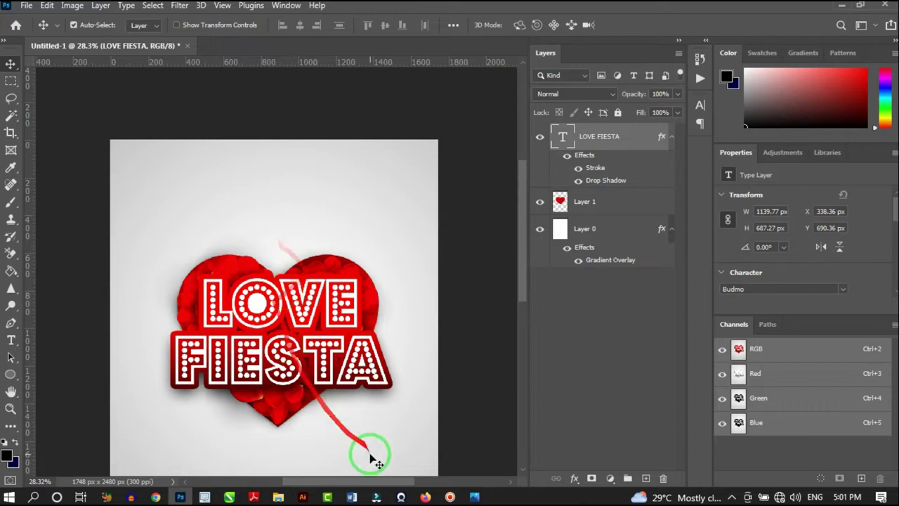
Copy the YOUTH MINISTRY, church name and address lines from Word, then go back to Photoshop.
{"action": "left_click", "coordinate": [352, 496]}
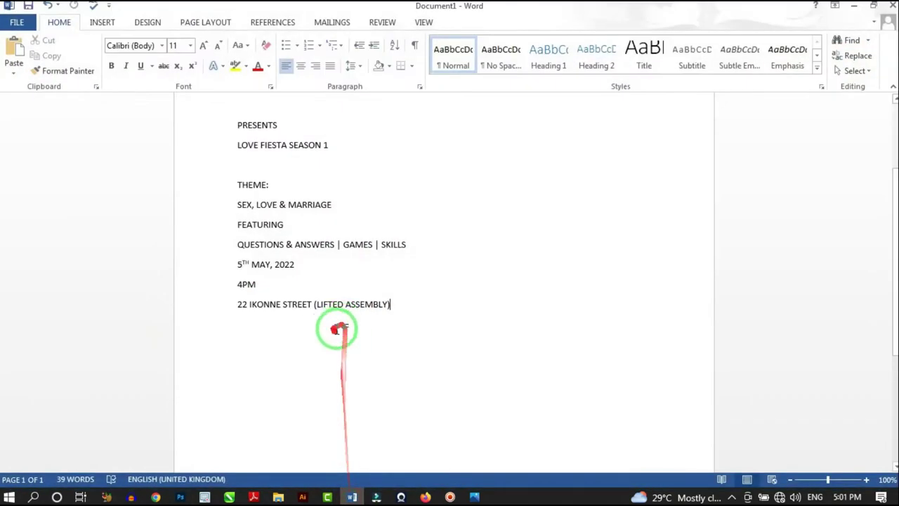
{"action": "scroll", "coordinate": [316, 328], "scroll_direction": "up", "scroll_amount": 3}
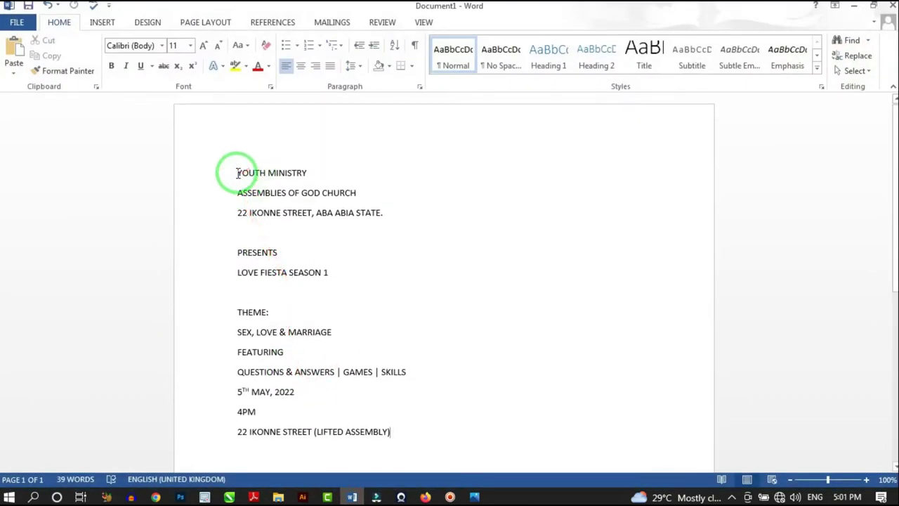
{"action": "left_click_drag", "start_coordinate": [237, 173], "coordinate": [327, 230]}
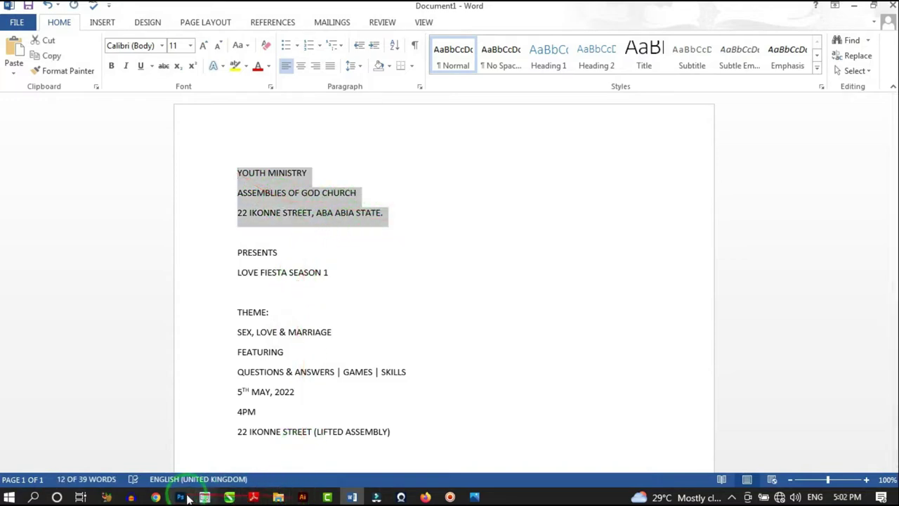
{"action": "left_click", "coordinate": [186, 497]}
{"action": "scroll", "coordinate": [245, 178], "scroll_direction": "up", "scroll_amount": 3}
Paste the three church header lines as a new text layer above the heart and select them all.
{"action": "scroll", "coordinate": [225, 210], "scroll_direction": "down", "scroll_amount": 1}
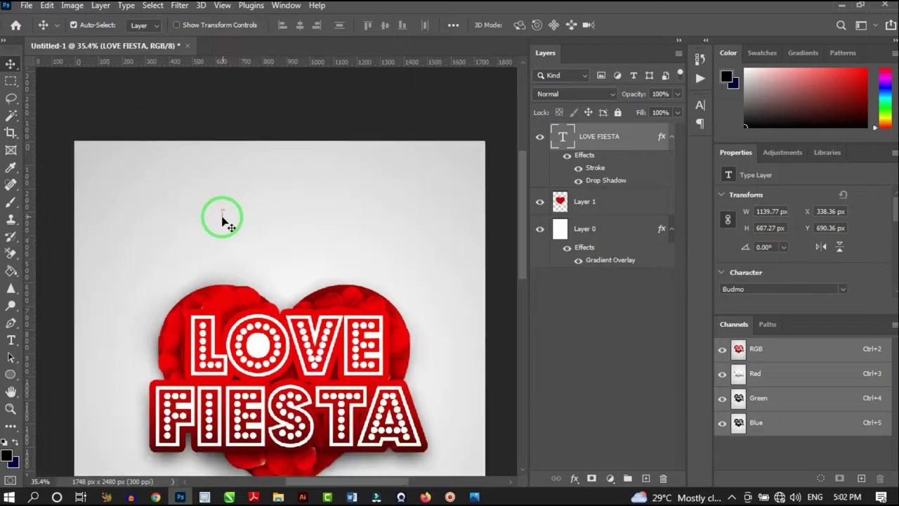
{"action": "scroll", "coordinate": [225, 190], "scroll_direction": "up", "scroll_amount": 1}
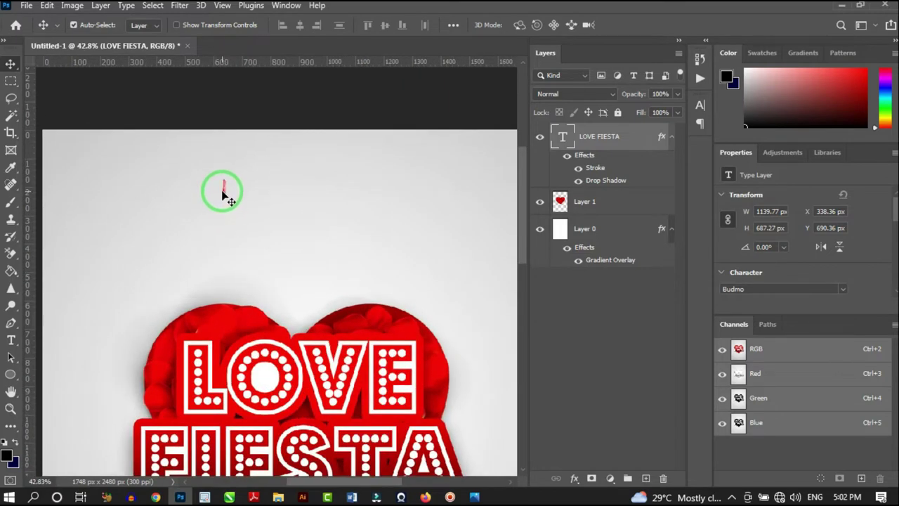
{"action": "key", "text": "t"}
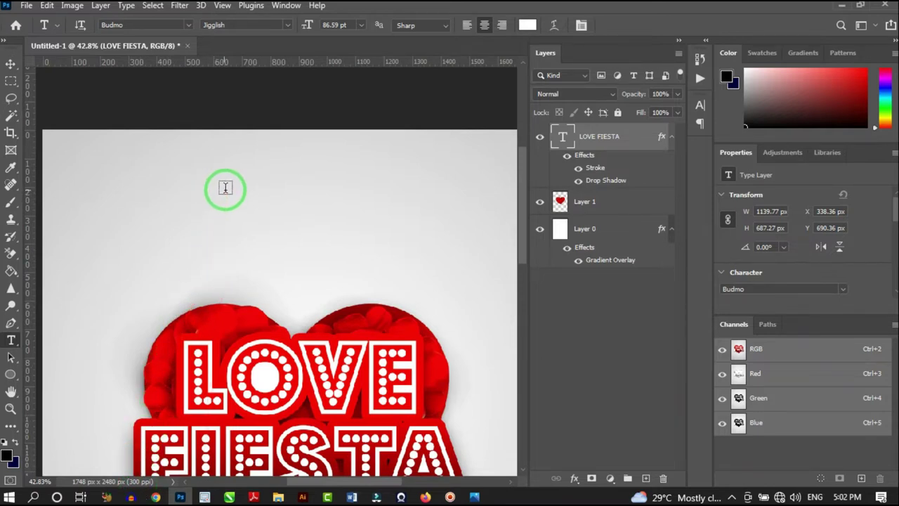
{"action": "left_click", "coordinate": [235, 195]}
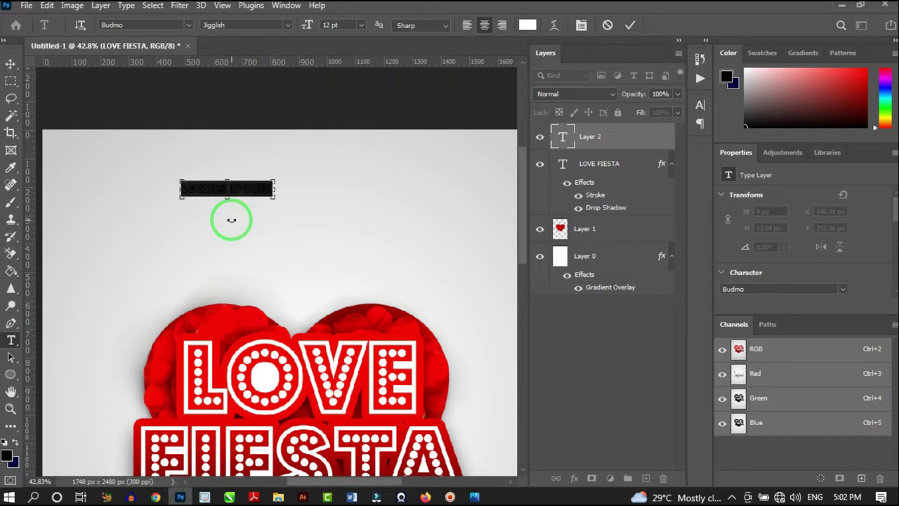
{"action": "key", "text": "ctrl+v"}
{"action": "scroll", "coordinate": [215, 190], "scroll_direction": "up", "scroll_amount": 5}
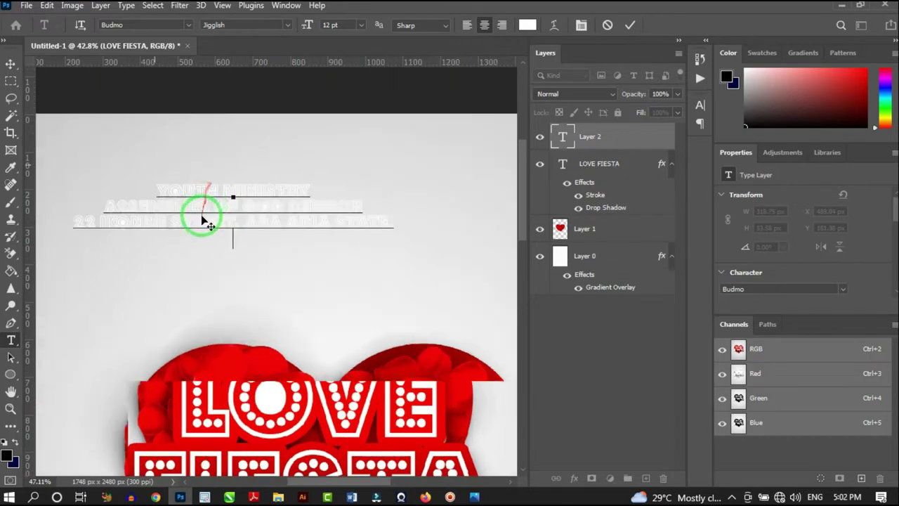
{"action": "scroll", "coordinate": [245, 217], "scroll_direction": "down", "scroll_amount": 5}
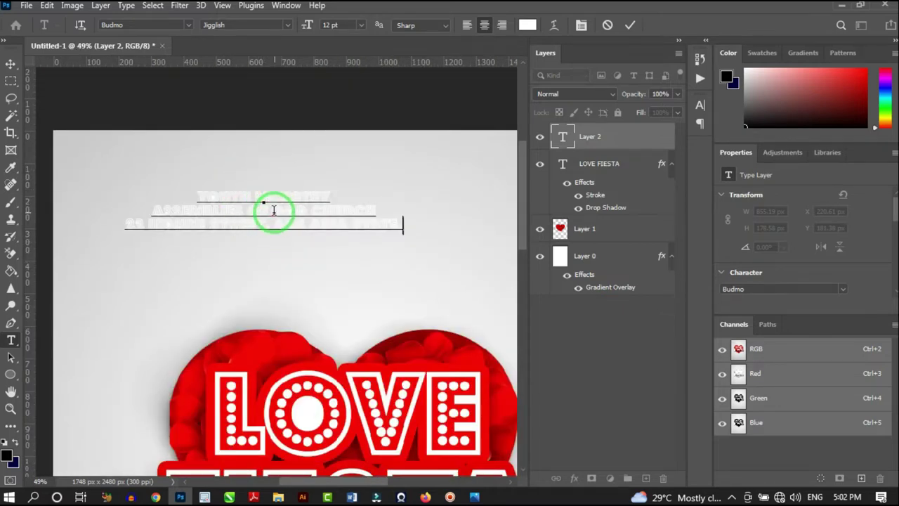
{"action": "scroll", "coordinate": [268, 210], "scroll_direction": "up", "scroll_amount": 1}
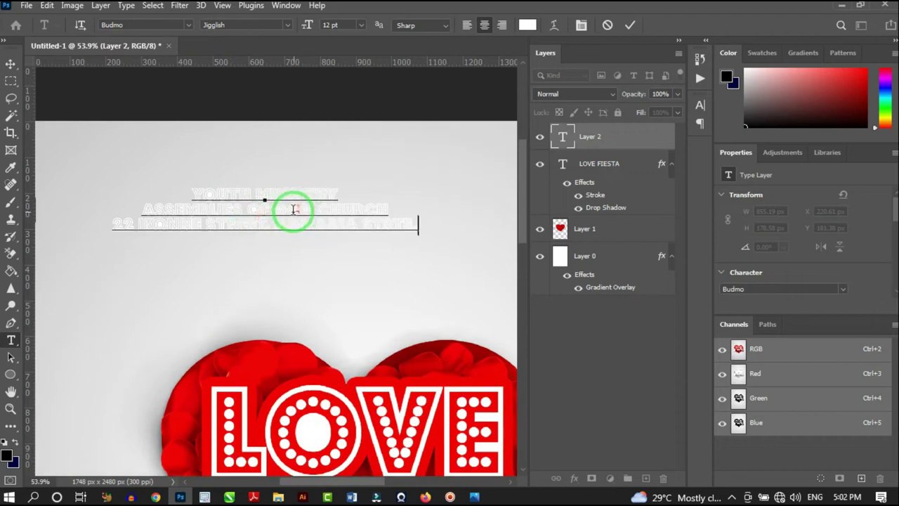
{"action": "scroll", "coordinate": [293, 210], "scroll_direction": "up", "scroll_amount": 1}
{"action": "key", "text": "ctrl+a"}
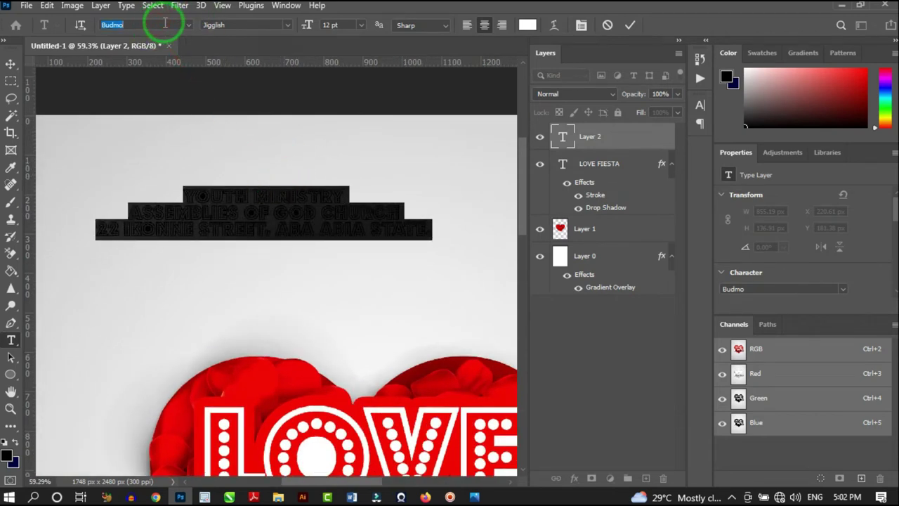
Set the pasted header text to the Poppins Black font.
{"action": "type", "text": "po"}
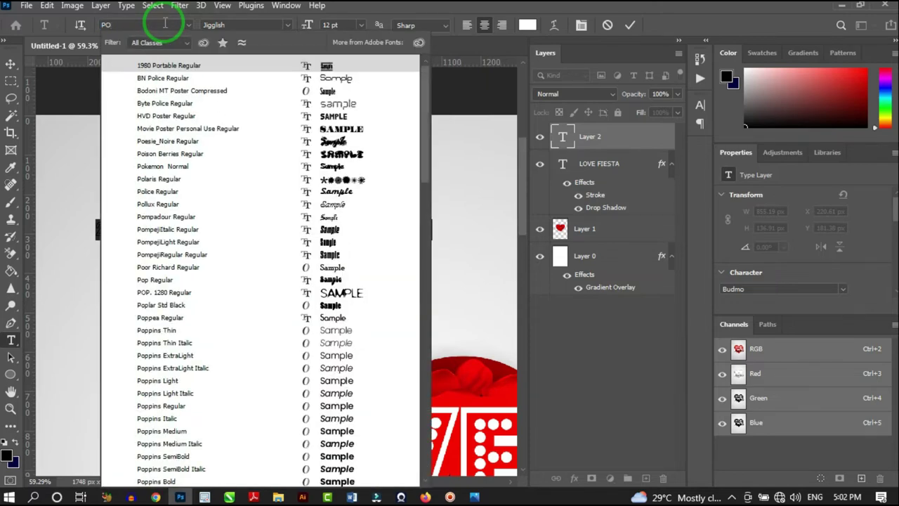
{"action": "type", "text": "ppins"}
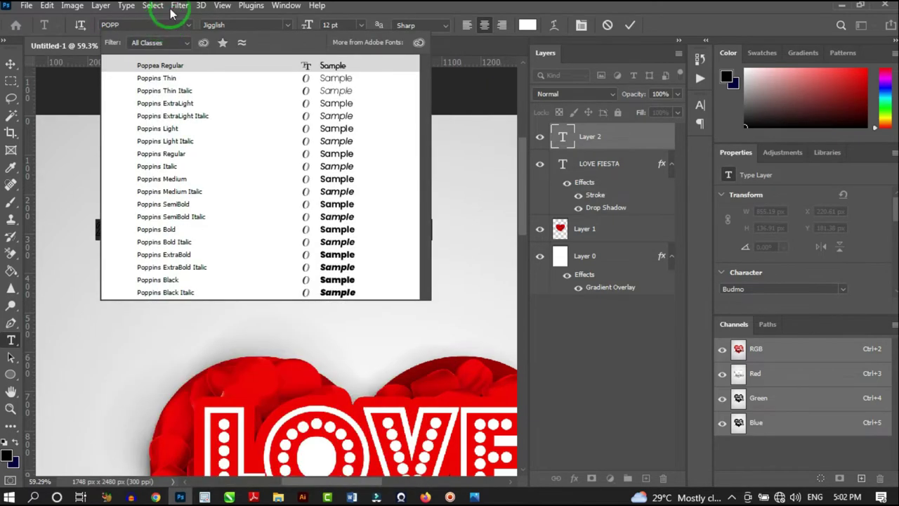
{"action": "left_click", "coordinate": [253, 280]}
{"action": "scroll", "coordinate": [281, 234], "scroll_direction": "up", "scroll_amount": 2}
{"action": "left_click_drag", "start_coordinate": [281, 226], "coordinate": [200, 184]}
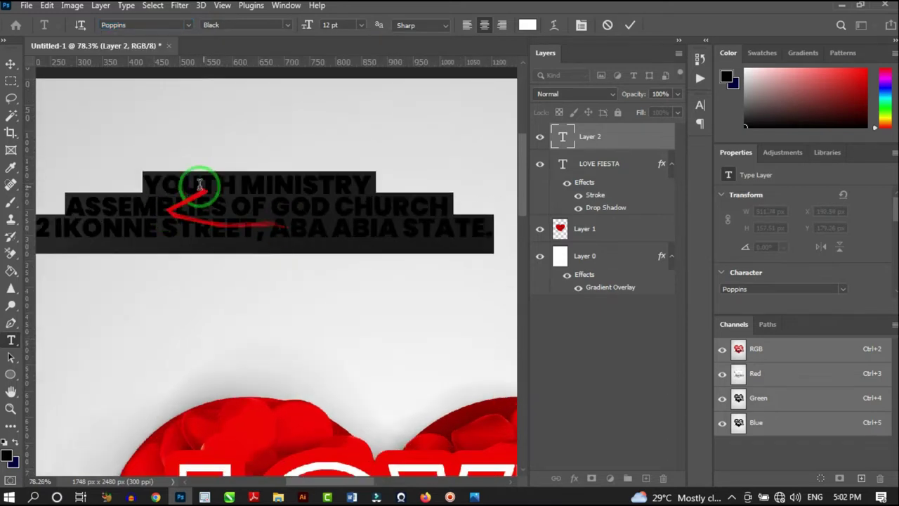
{"action": "left_click", "coordinate": [202, 201]}
{"action": "scroll", "coordinate": [241, 203], "scroll_direction": "down", "scroll_amount": 2}
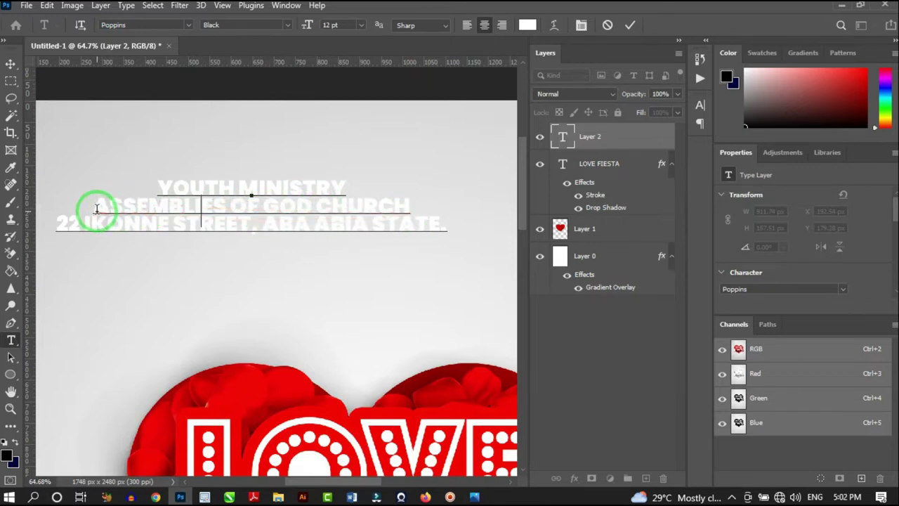
Make the ASSEMBLIES OF GOD CHURCH line Bold.
{"action": "left_click_drag", "start_coordinate": [96, 209], "coordinate": [413, 205]}
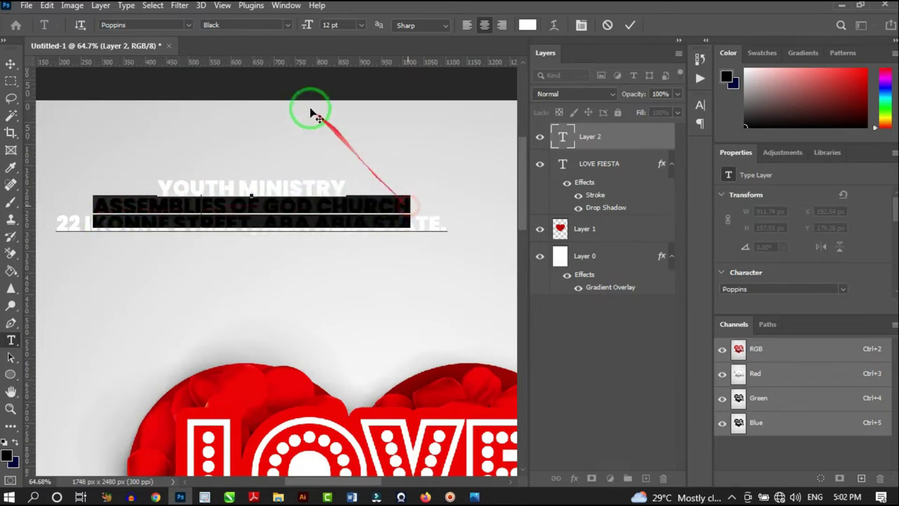
{"action": "left_click", "coordinate": [288, 24]}
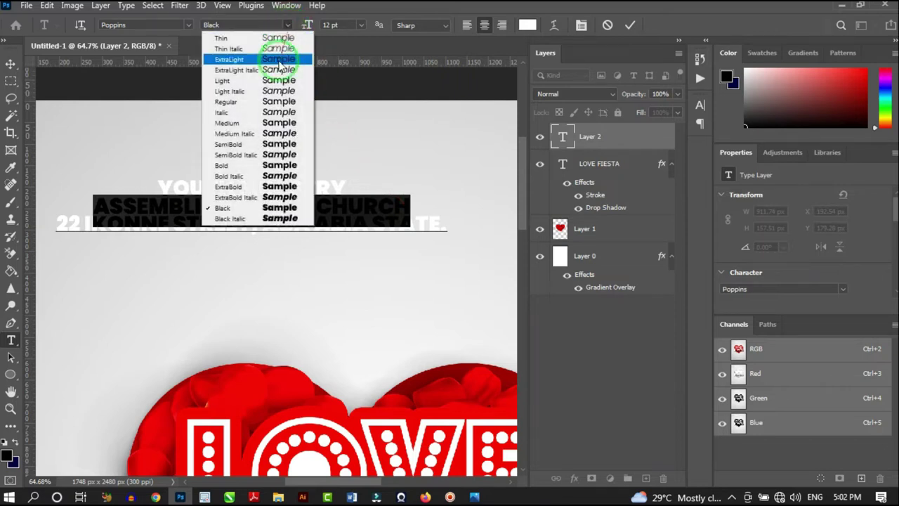
{"action": "left_click", "coordinate": [270, 165]}
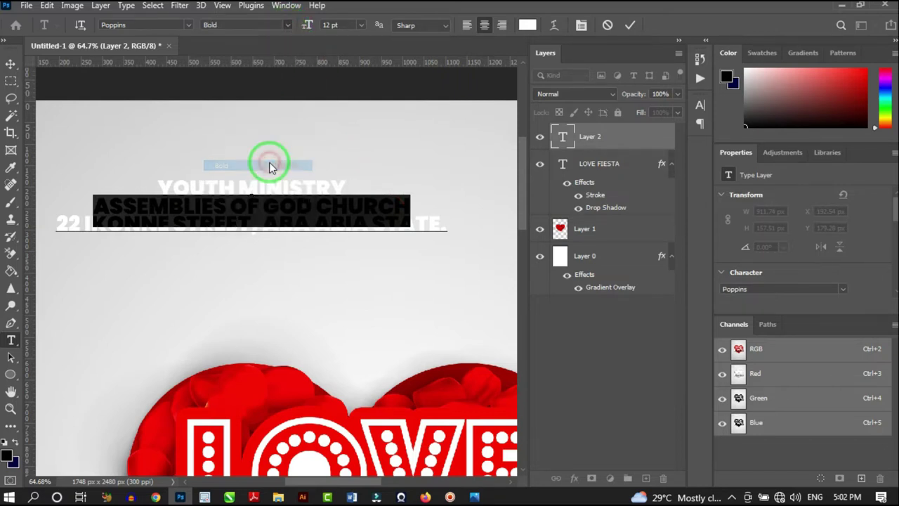
{"action": "left_click", "coordinate": [171, 227]}
Set the address line to the Poppins Regular weight.
{"action": "left_click", "coordinate": [96, 223]}
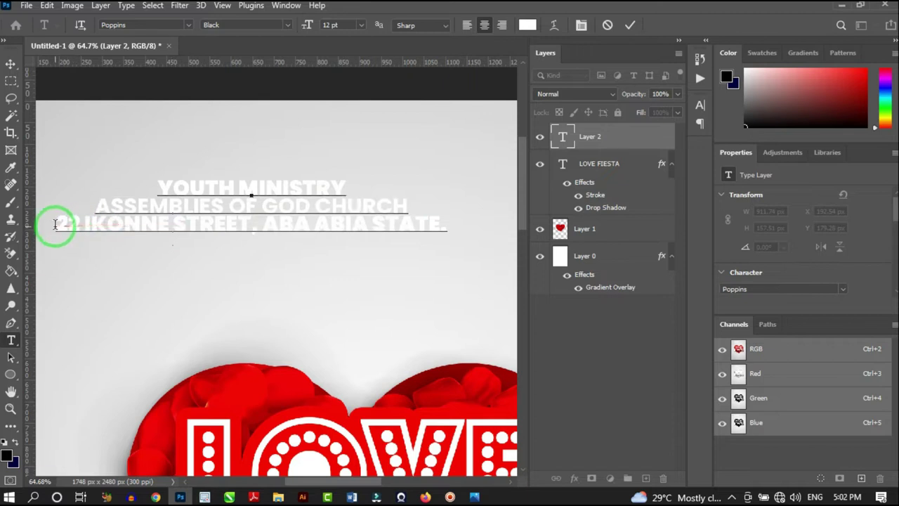
{"action": "left_click_drag", "start_coordinate": [56, 225], "coordinate": [447, 225]}
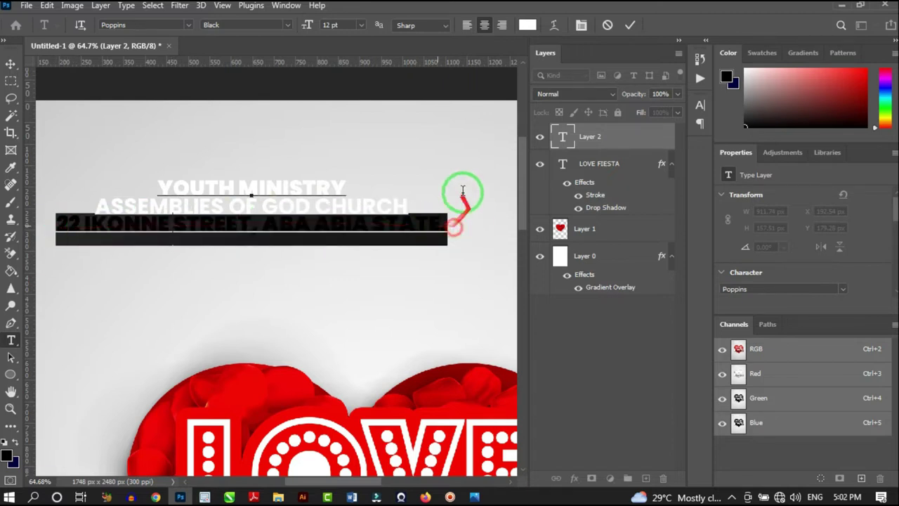
{"action": "left_click", "coordinate": [287, 25]}
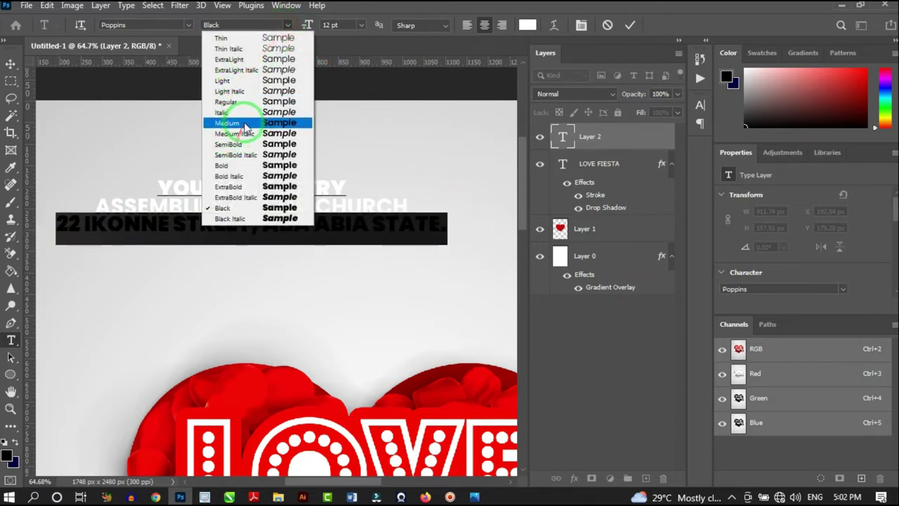
{"action": "left_click", "coordinate": [238, 102]}
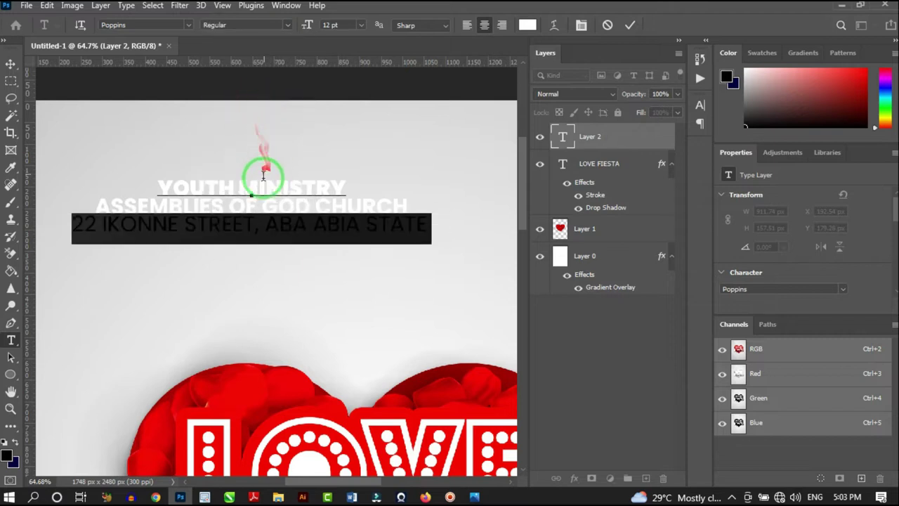
{"action": "left_click", "coordinate": [245, 195]}
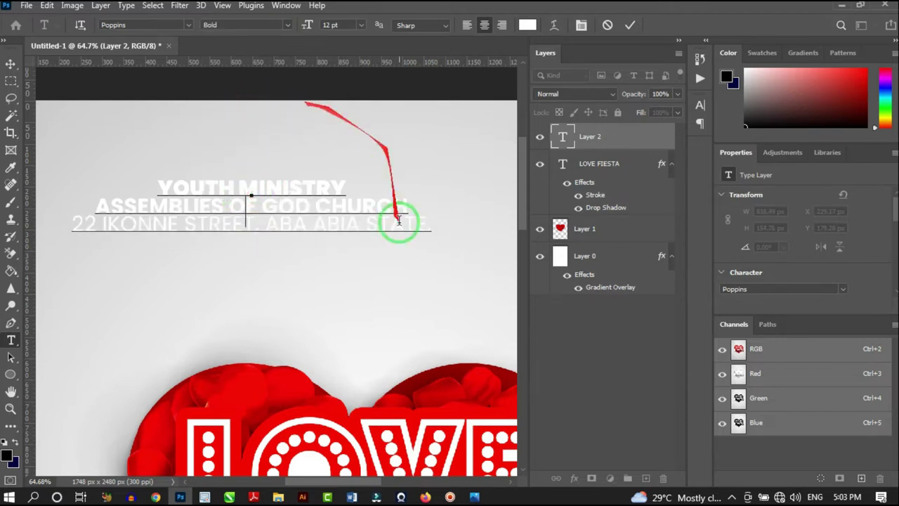
{"action": "scroll", "coordinate": [286, 188], "scroll_direction": "down", "scroll_amount": 2}
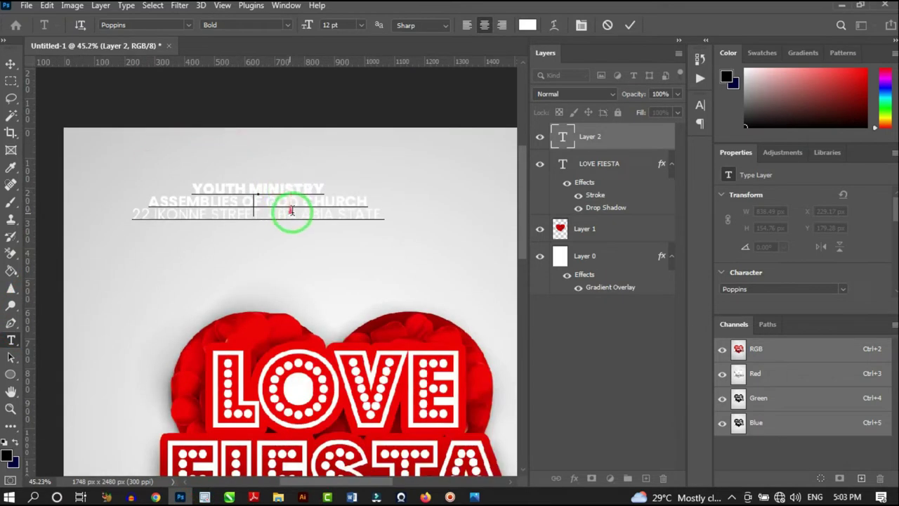
{"action": "scroll", "coordinate": [293, 209], "scroll_direction": "up", "scroll_amount": 1}
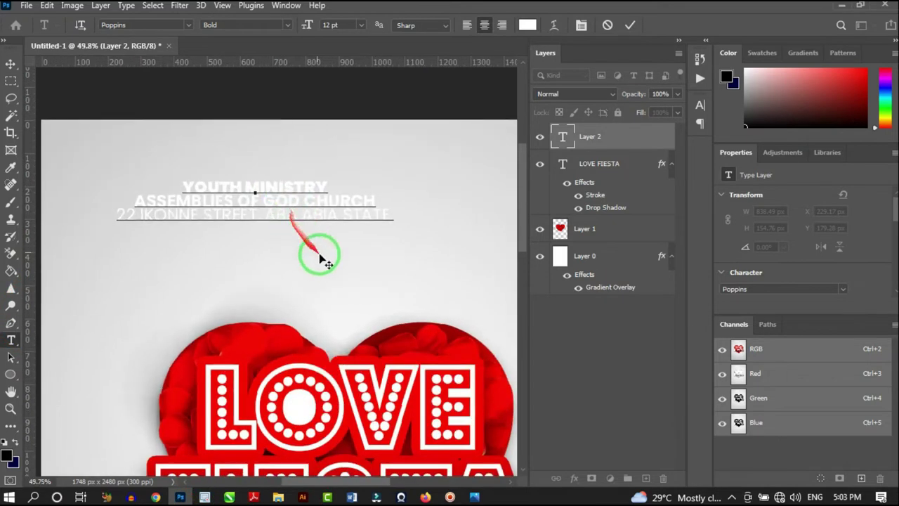
{"action": "left_click", "coordinate": [289, 204]}
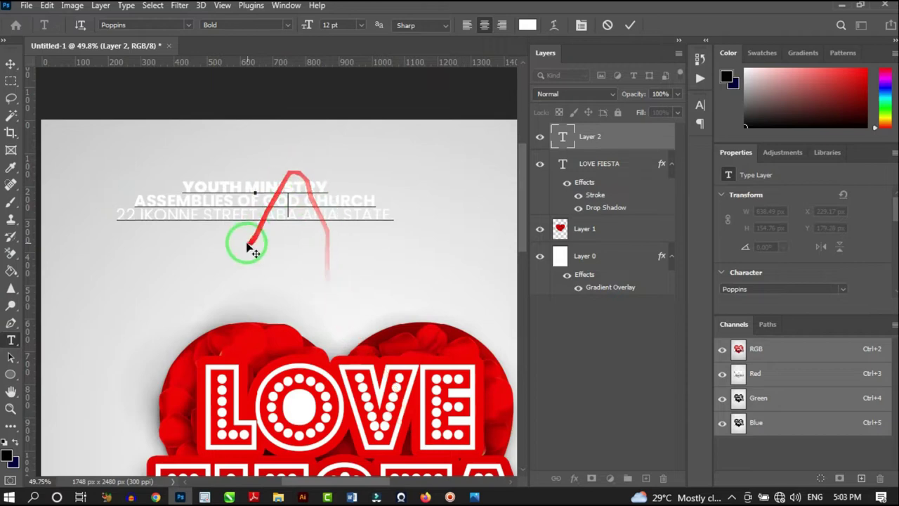
{"action": "scroll", "coordinate": [239, 250], "scroll_direction": "up", "scroll_amount": 1}
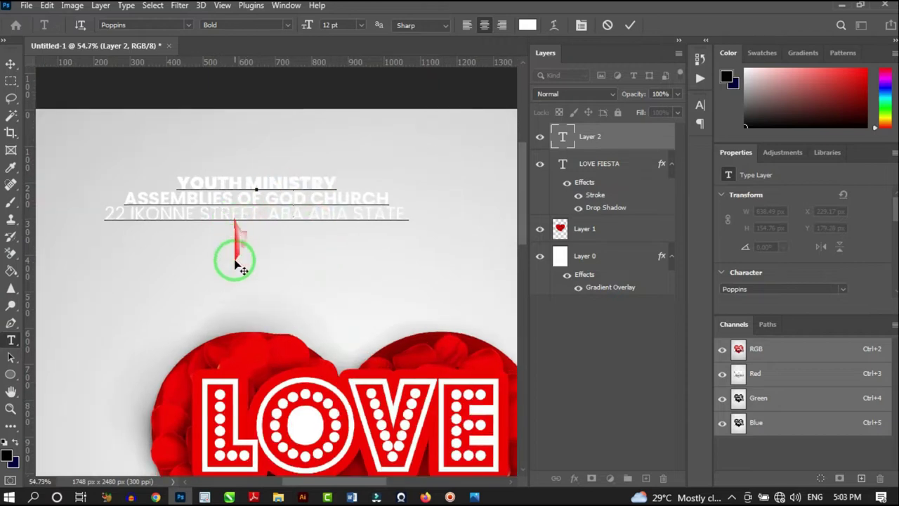
Check the header lines in the Word document, then return to the Photoshop flyer.
{"action": "left_click", "coordinate": [351, 496]}
{"action": "key", "text": "shift+Down"}
{"action": "key", "text": "shift+Down"}
{"action": "key", "text": "shift+Down"}
{"action": "left_click", "coordinate": [351, 496]}
{"action": "scroll", "coordinate": [265, 208], "scroll_direction": "up", "scroll_amount": 1}
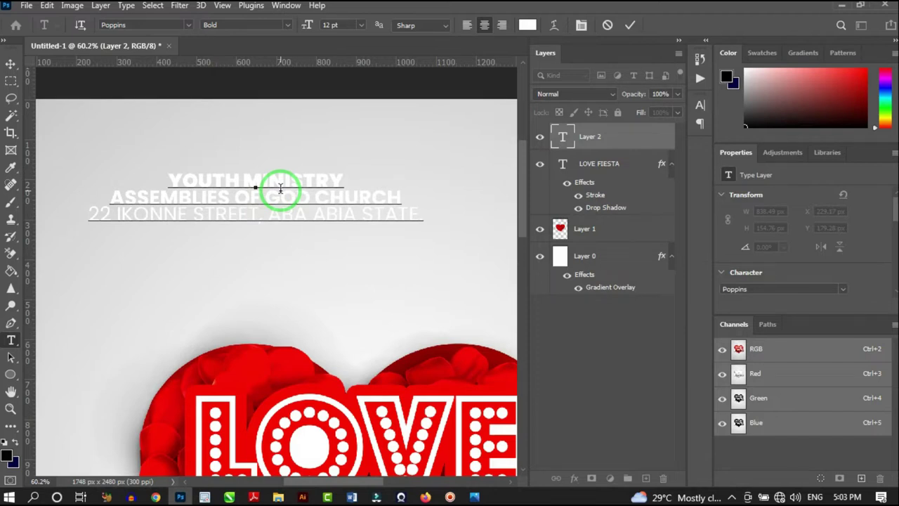
Make all the header text black and left-aligned.
{"action": "key", "text": "ctrl+a"}
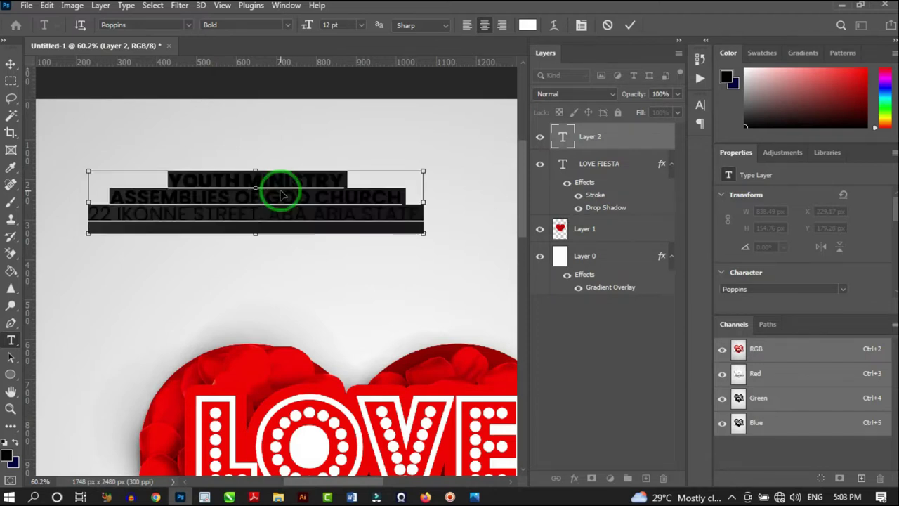
{"action": "left_click_drag", "start_coordinate": [782, 100], "coordinate": [889, 145]}
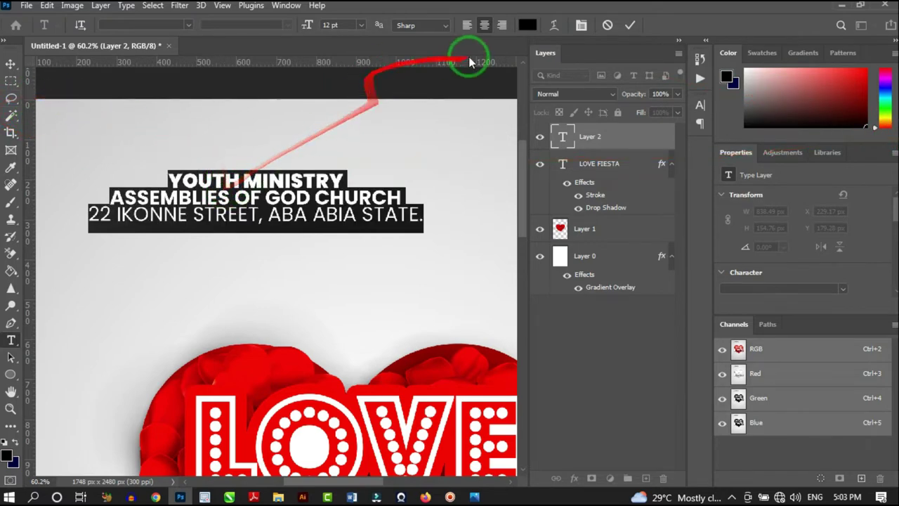
{"action": "left_click", "coordinate": [467, 25]}
{"action": "scroll", "coordinate": [261, 237], "scroll_direction": "down", "scroll_amount": 2}
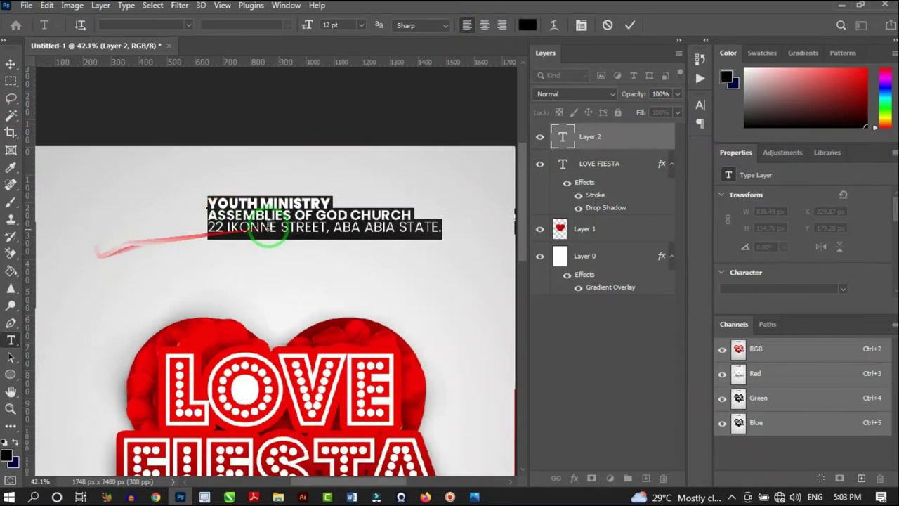
{"action": "left_click", "coordinate": [343, 211]}
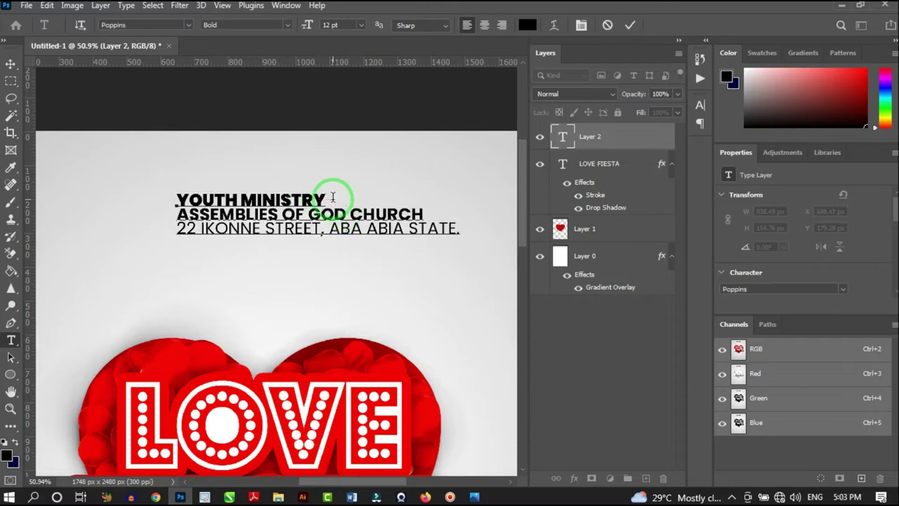
Enlarge YOUTH MINISTRY to 20 pt and shrink the address line to 11 pt.
{"action": "left_click_drag", "start_coordinate": [337, 195], "coordinate": [150, 201]}
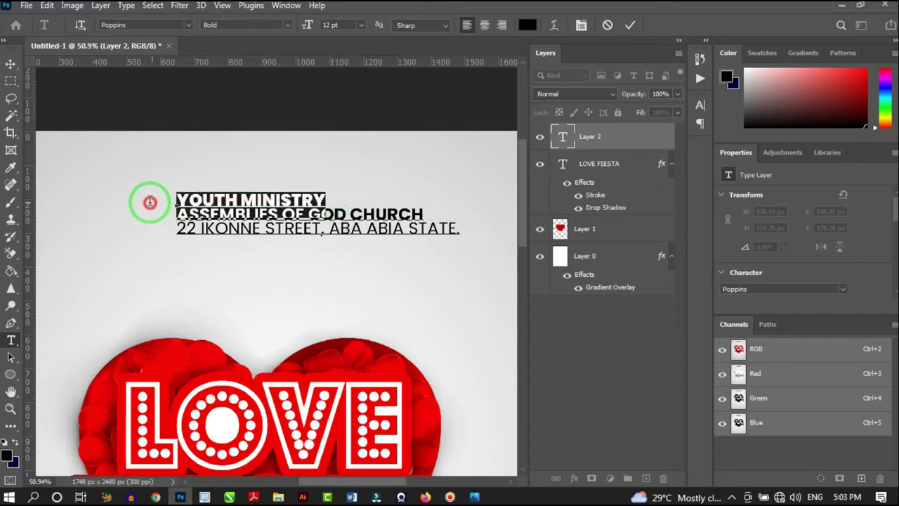
{"action": "left_click", "coordinate": [323, 24]}
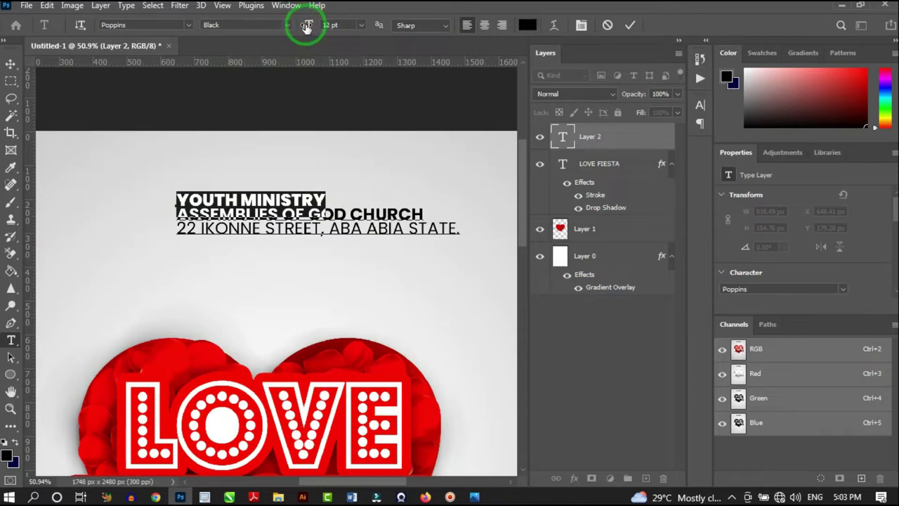
{"action": "left_click_drag", "start_coordinate": [307, 27], "coordinate": [313, 27]}
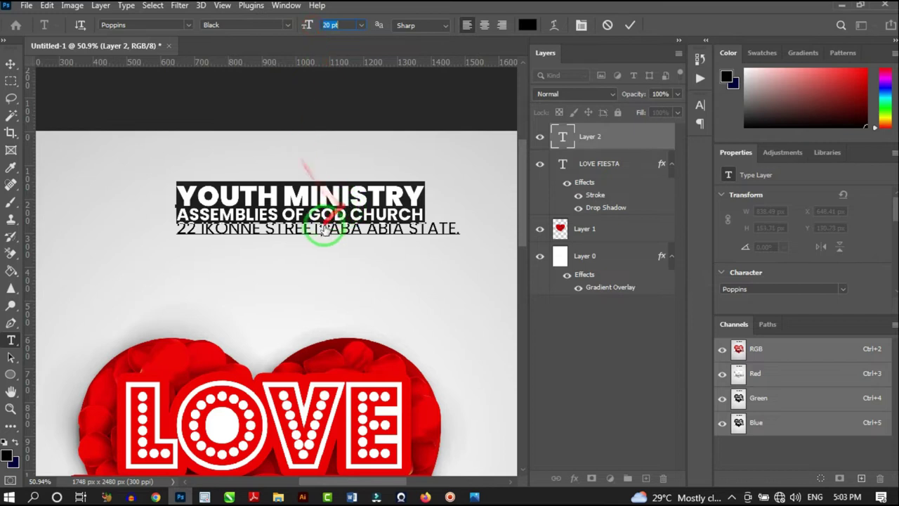
{"action": "left_click", "coordinate": [623, 29]}
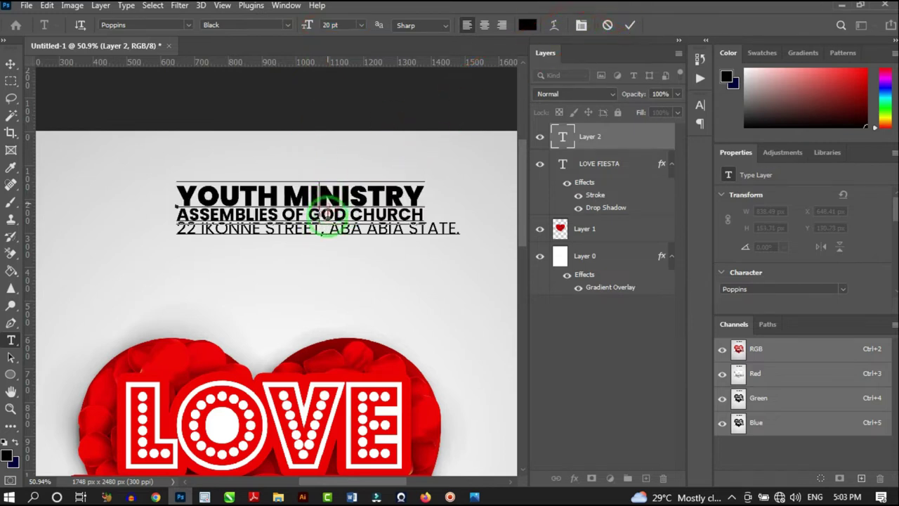
{"action": "left_click_drag", "start_coordinate": [179, 230], "coordinate": [461, 228]}
{"action": "key", "text": "Down"}
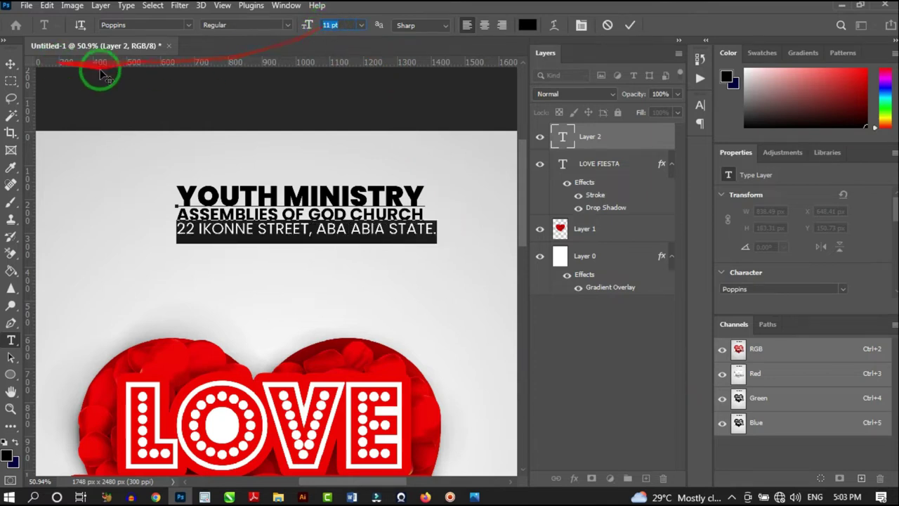
{"action": "left_click", "coordinate": [240, 197]}
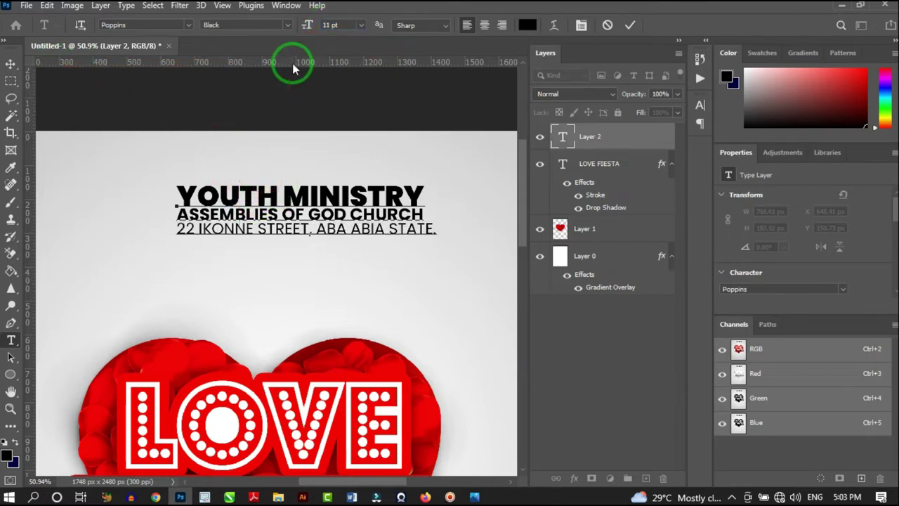
{"action": "scroll", "coordinate": [320, 191], "scroll_direction": "up", "scroll_amount": 2}
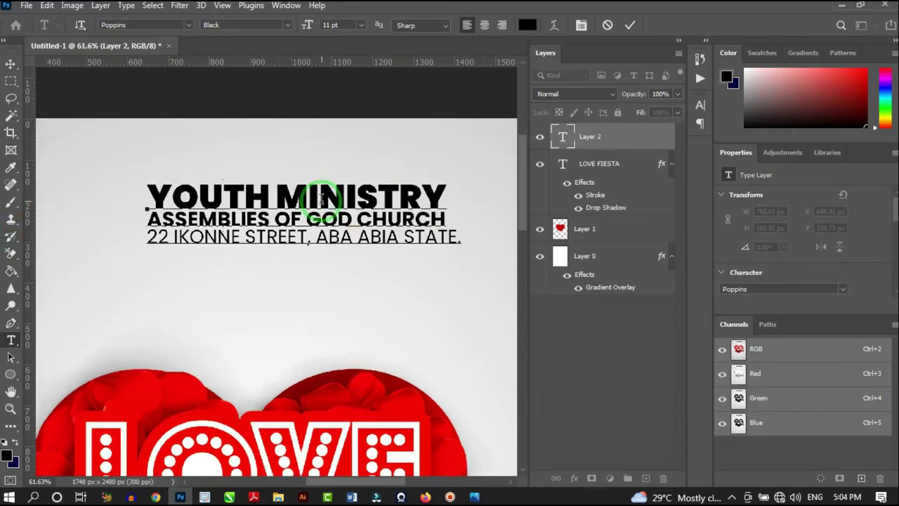
Set the header's line spacing to 11 pt.
{"action": "key", "text": "ctrl+a"}
{"action": "left_click", "coordinate": [580, 26]}
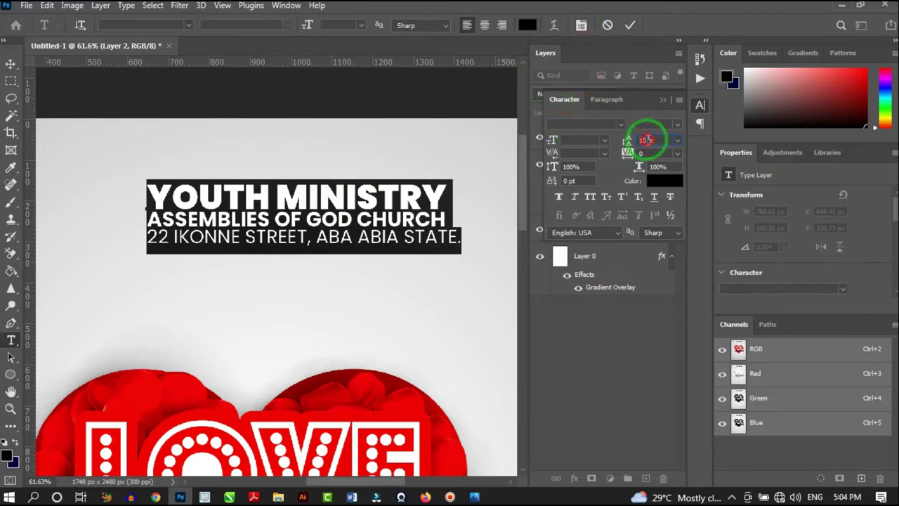
{"action": "key", "text": "Up"}
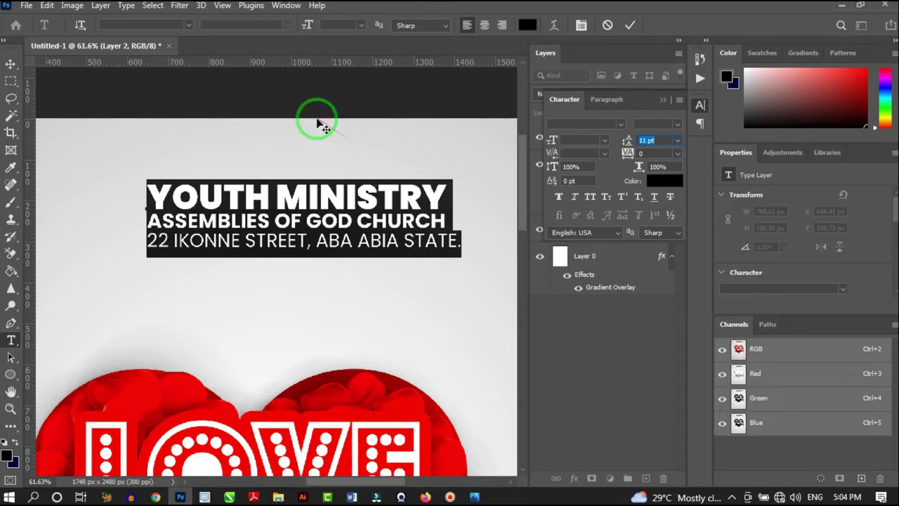
Colour YOUTH MINISTRY pure red (ff0000).
{"action": "left_click_drag", "start_coordinate": [443, 195], "coordinate": [114, 195]}
{"action": "left_click_drag", "start_coordinate": [854, 100], "coordinate": [859, 80]}
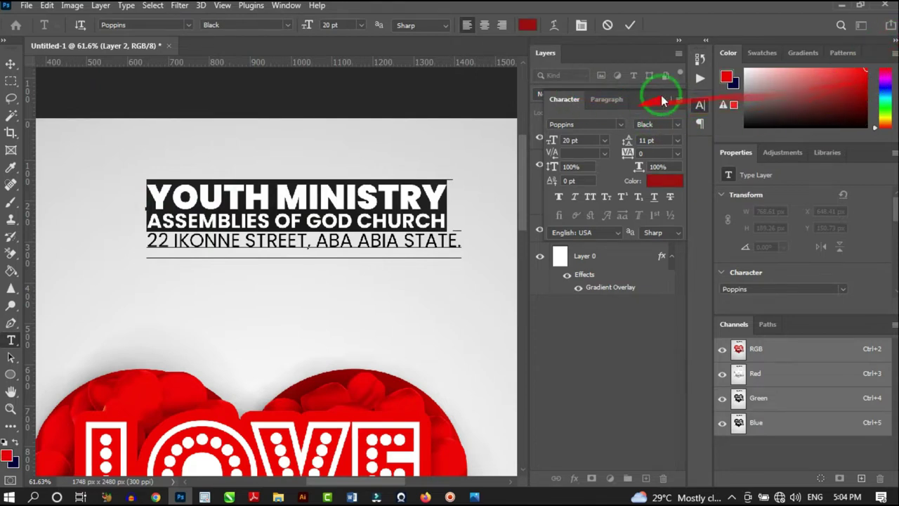
{"action": "left_click", "coordinate": [661, 181]}
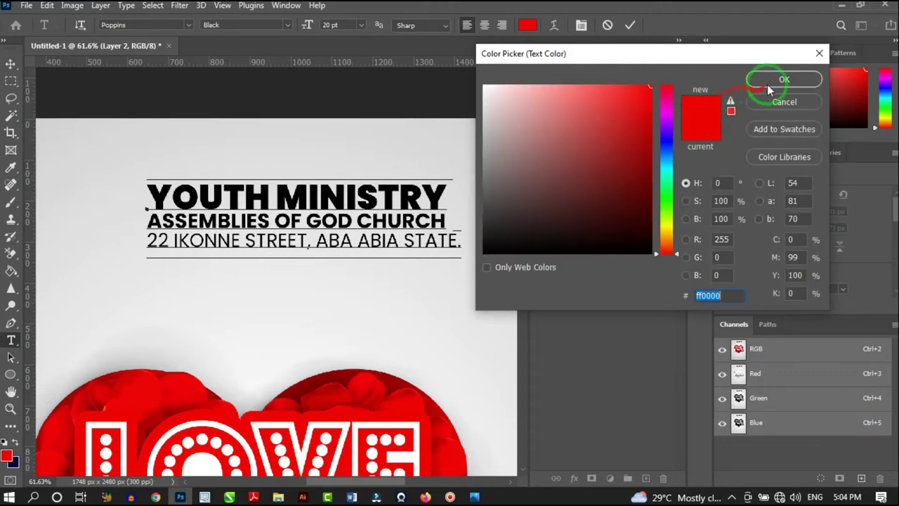
{"action": "left_click", "coordinate": [767, 84]}
{"action": "left_click", "coordinate": [663, 102]}
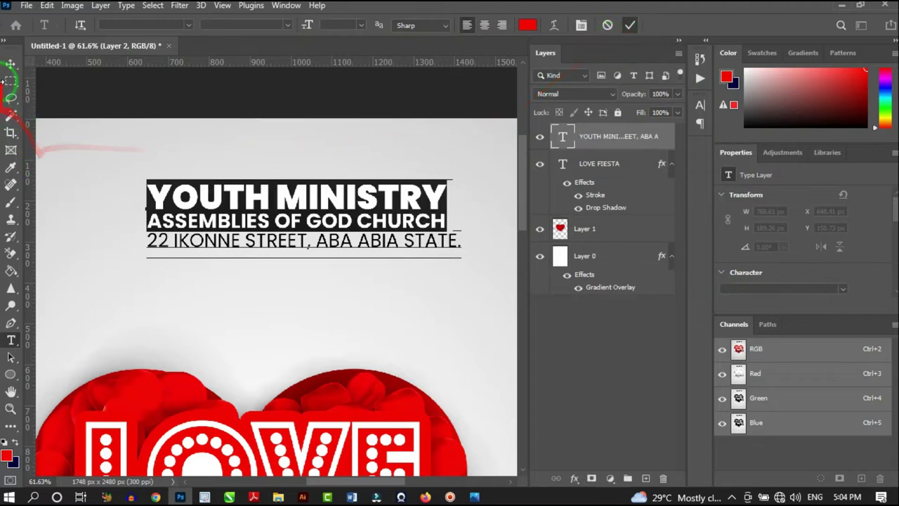
Commit the text edits and move the header up and left on the page.
{"action": "left_click", "coordinate": [10, 64]}
{"action": "scroll", "coordinate": [208, 217], "scroll_direction": "down", "scroll_amount": 2}
{"action": "scroll", "coordinate": [208, 218], "scroll_direction": "down", "scroll_amount": 3}
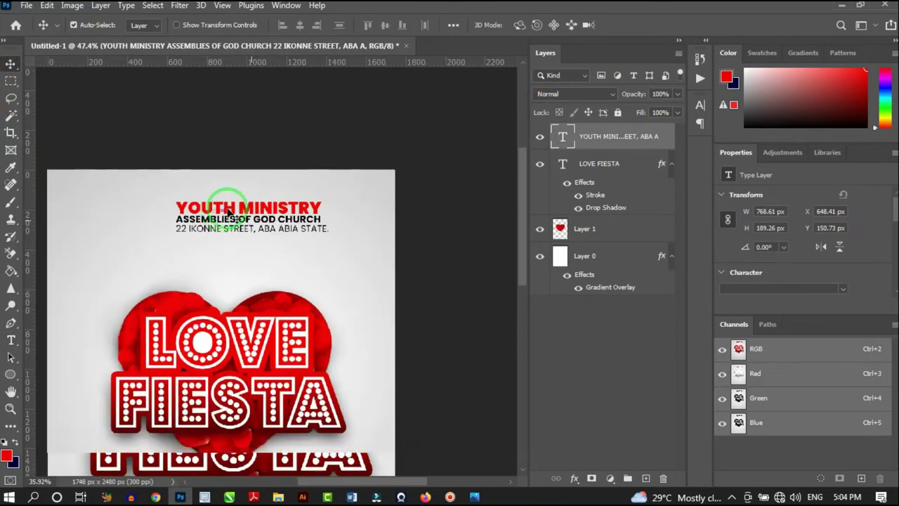
{"action": "scroll", "coordinate": [160, 214], "scroll_direction": "up", "scroll_amount": 2}
{"action": "left_click_drag", "start_coordinate": [257, 220], "coordinate": [246, 208]}
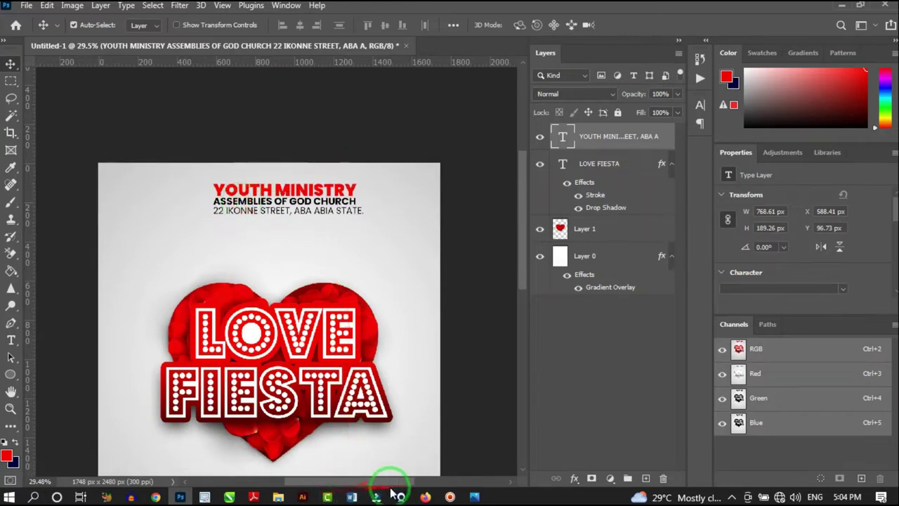
Drag the Assemblies of God logo from the TUTS 2 folder into the flyer.
{"action": "left_click", "coordinate": [278, 496]}
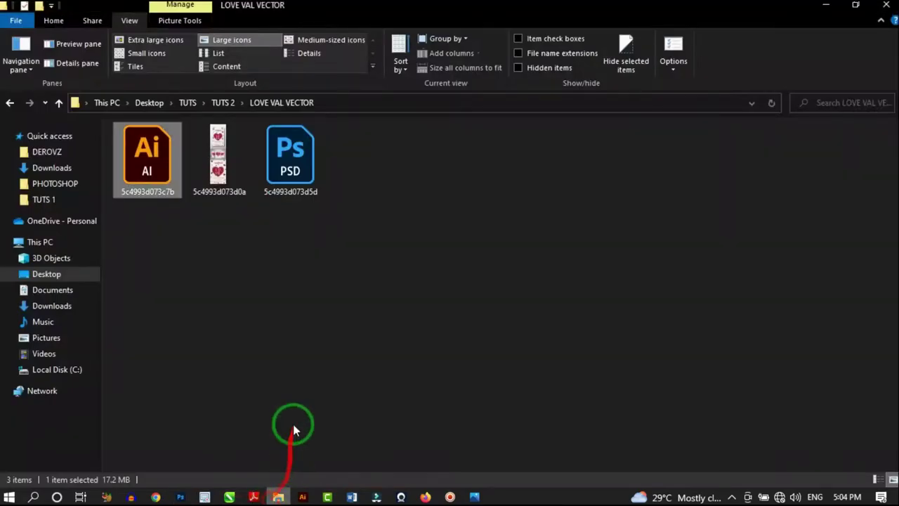
{"action": "left_click", "coordinate": [222, 103]}
{"action": "left_click", "coordinate": [290, 193]}
{"action": "left_click_drag", "start_coordinate": [295, 211], "coordinate": [192, 246]}
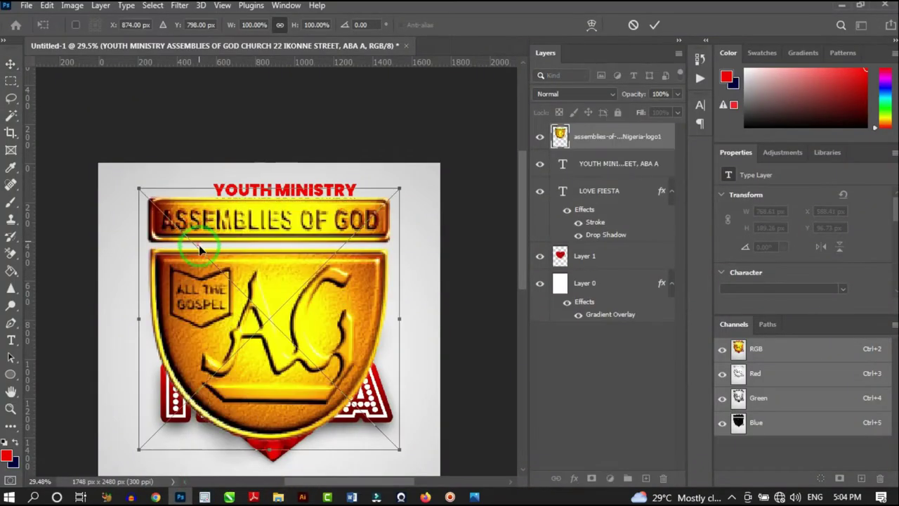
Scale the placed Assemblies of God logo down and commit the new size.
{"action": "left_click_drag", "start_coordinate": [367, 436], "coordinate": [161, 321]}
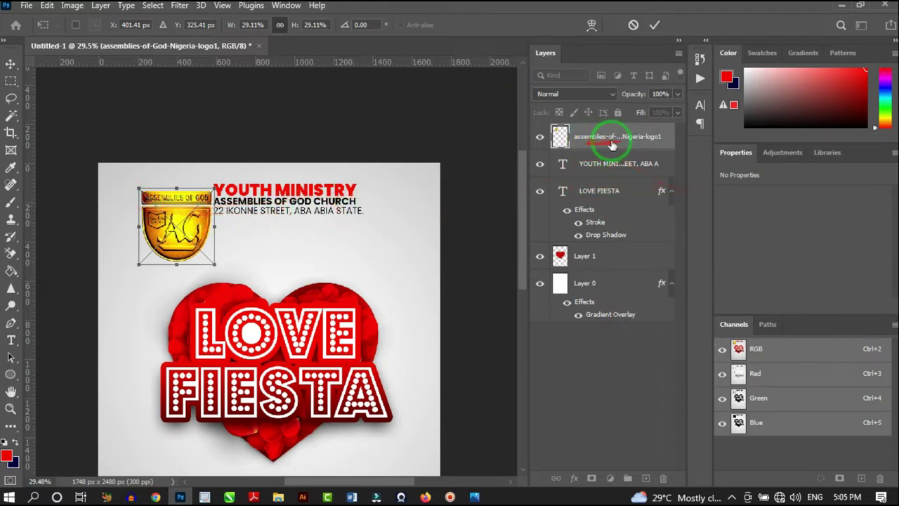
{"action": "scroll", "coordinate": [204, 210], "scroll_direction": "up", "scroll_amount": 3}
{"action": "left_click_drag", "start_coordinate": [164, 296], "coordinate": [155, 257]}
{"action": "scroll", "coordinate": [176, 217], "scroll_direction": "up", "scroll_amount": 2}
{"action": "left_click_drag", "start_coordinate": [177, 217], "coordinate": [205, 211]}
{"action": "scroll", "coordinate": [218, 195], "scroll_direction": "up", "scroll_amount": 1}
{"action": "left_click", "coordinate": [654, 25]}
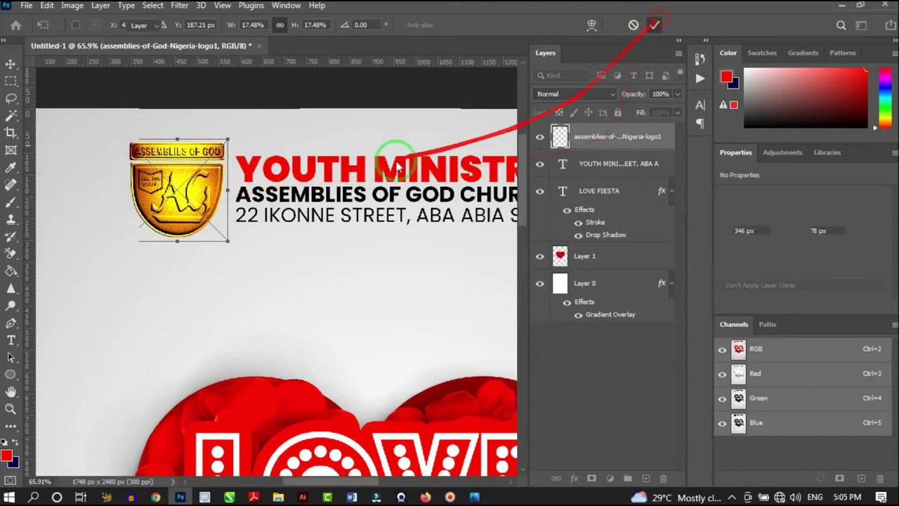
Move the logo left so it sits beside the YOUTH MINISTRY header.
{"action": "scroll", "coordinate": [250, 213], "scroll_direction": "down", "scroll_amount": 5}
{"action": "scroll", "coordinate": [251, 213], "scroll_direction": "up", "scroll_amount": 4}
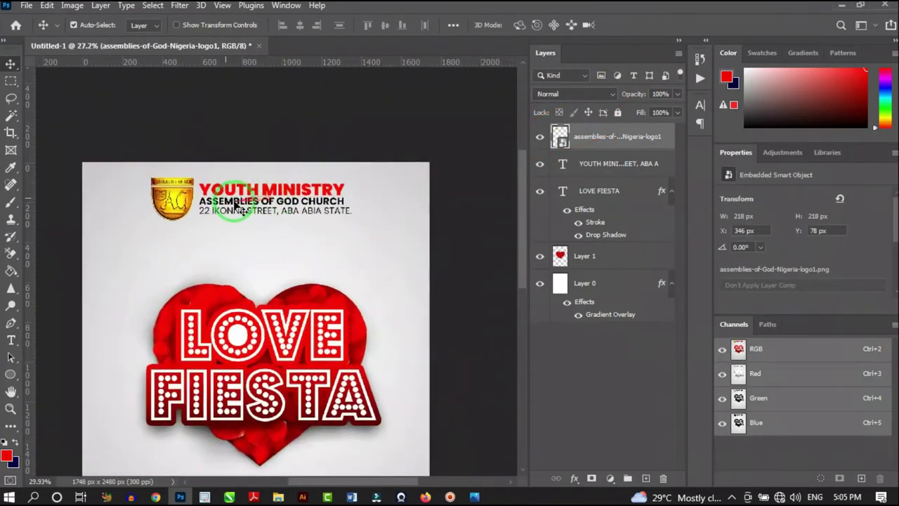
{"action": "left_click_drag", "start_coordinate": [216, 206], "coordinate": [215, 207]}
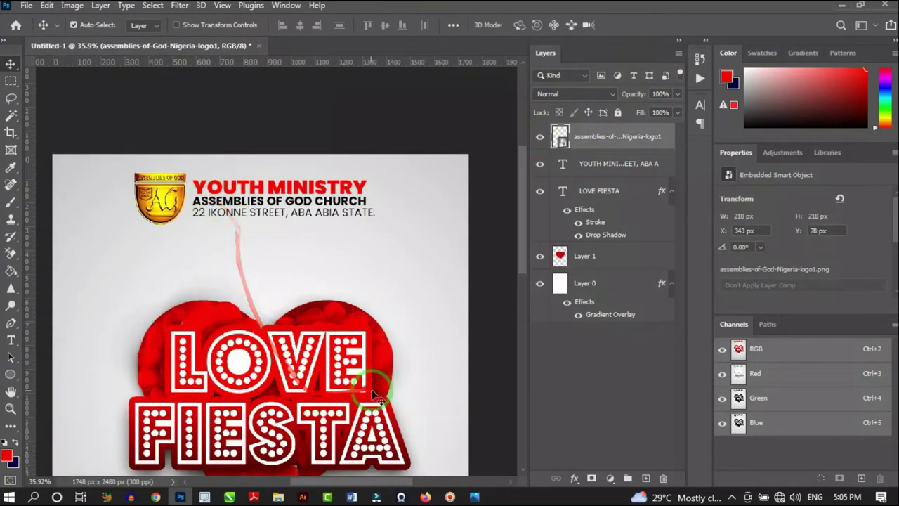
{"action": "scroll", "coordinate": [177, 203], "scroll_direction": "up", "scroll_amount": 8}
{"action": "scroll", "coordinate": [182, 211], "scroll_direction": "up", "scroll_amount": 1}
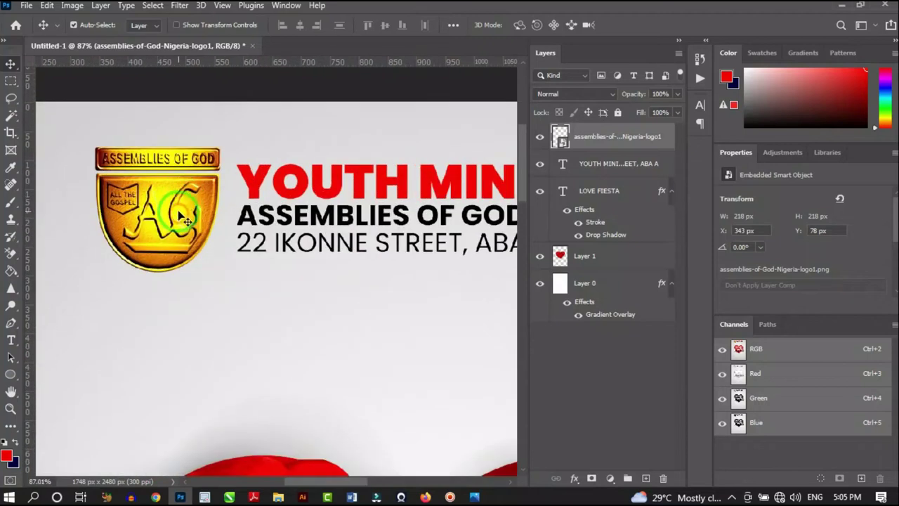
{"action": "left_click_drag", "start_coordinate": [186, 208], "coordinate": [175, 209]}
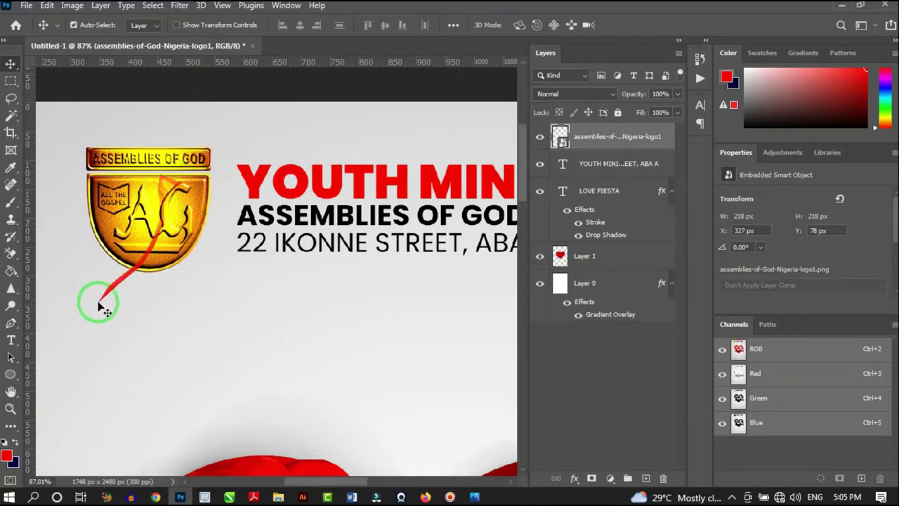
Draw a vertical line between the logo and header text with a thinner stroke.
{"action": "left_click", "coordinate": [11, 376]}
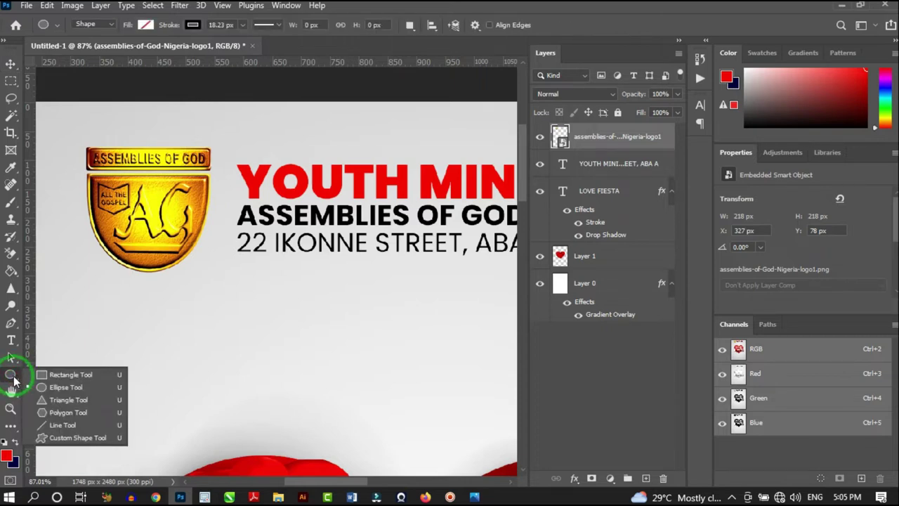
{"action": "left_click_drag", "start_coordinate": [13, 380], "coordinate": [59, 426]}
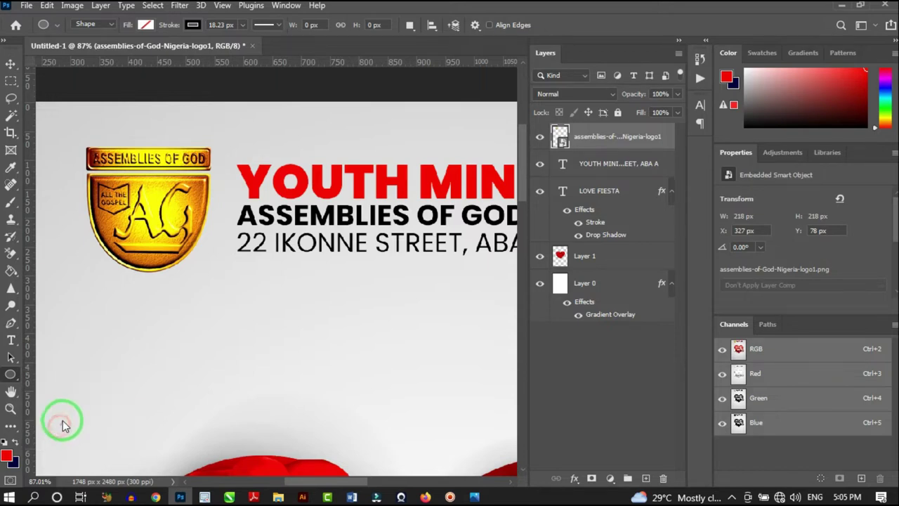
{"action": "scroll", "coordinate": [224, 165], "scroll_direction": "up", "scroll_amount": 2}
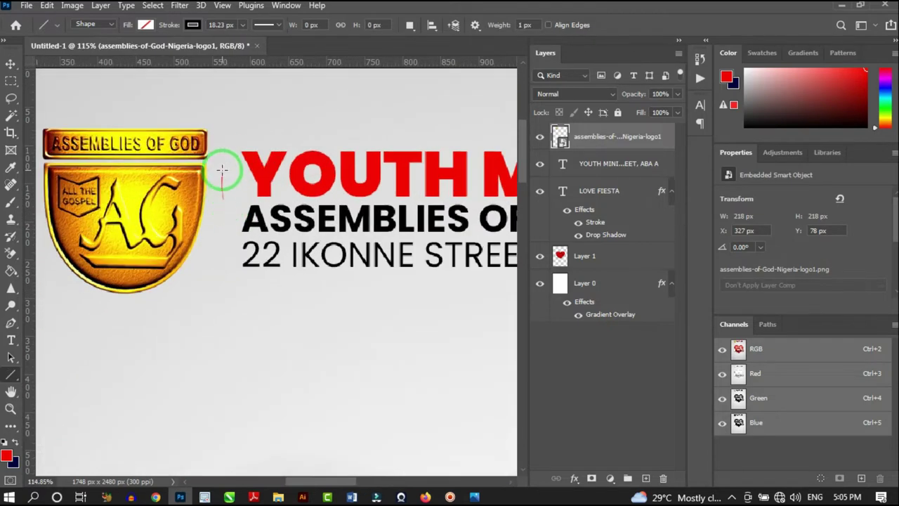
{"action": "left_click_drag", "start_coordinate": [224, 116], "coordinate": [222, 307]}
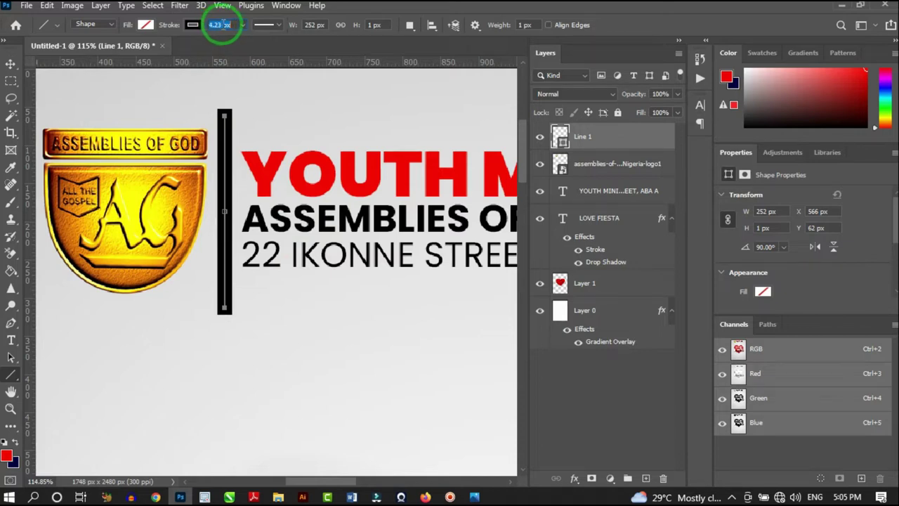
{"action": "key", "text": "Return"}
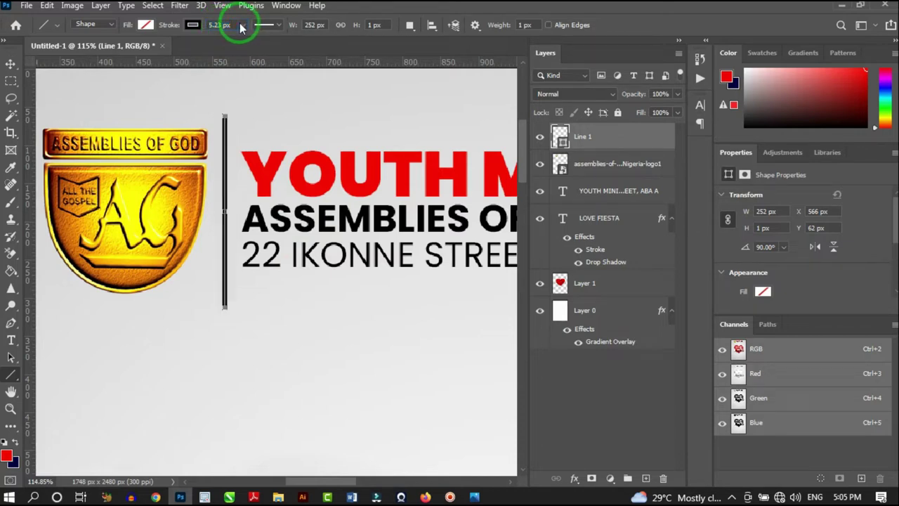
{"action": "left_click", "coordinate": [7, 67]}
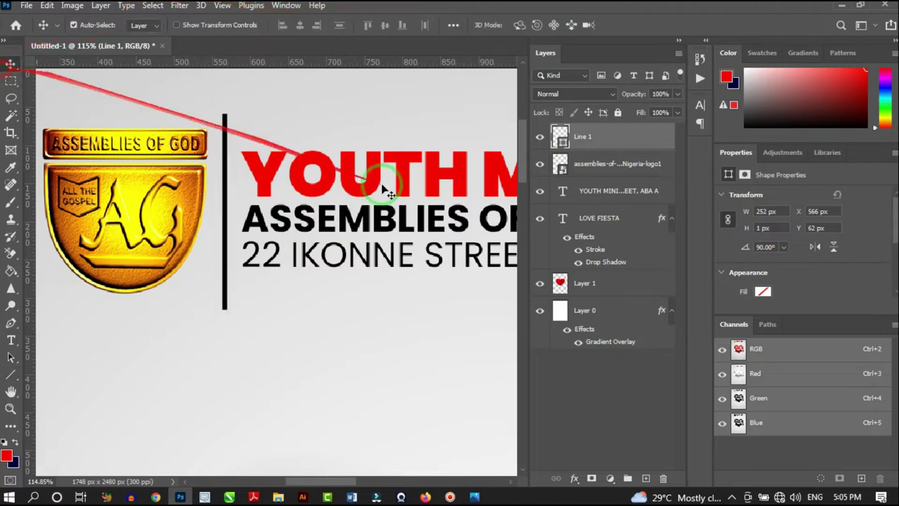
{"action": "scroll", "coordinate": [239, 211], "scroll_direction": "down", "scroll_amount": 5}
{"action": "scroll", "coordinate": [244, 224], "scroll_direction": "up", "scroll_amount": 3}
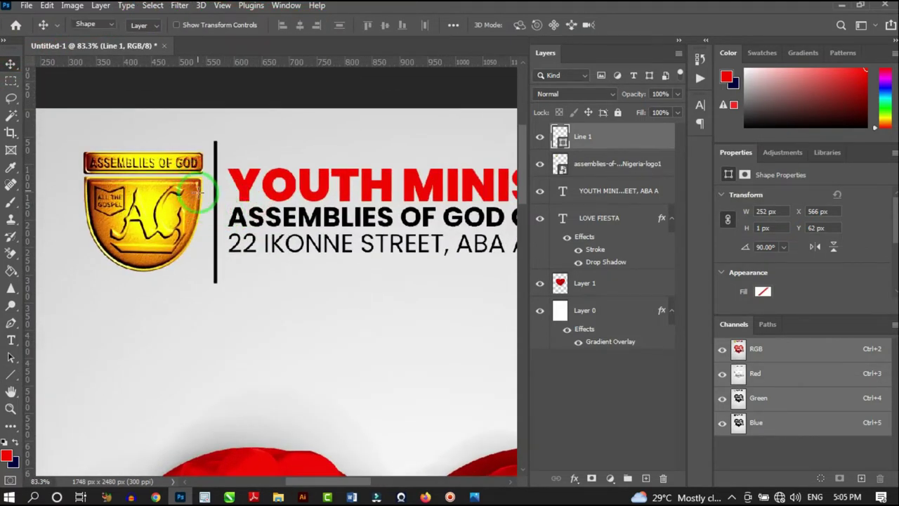
Reduce the divider line's stroke further, to about 2.23 px.
{"action": "key", "text": "u"}
{"action": "scroll", "coordinate": [198, 192], "scroll_direction": "up", "scroll_amount": 2}
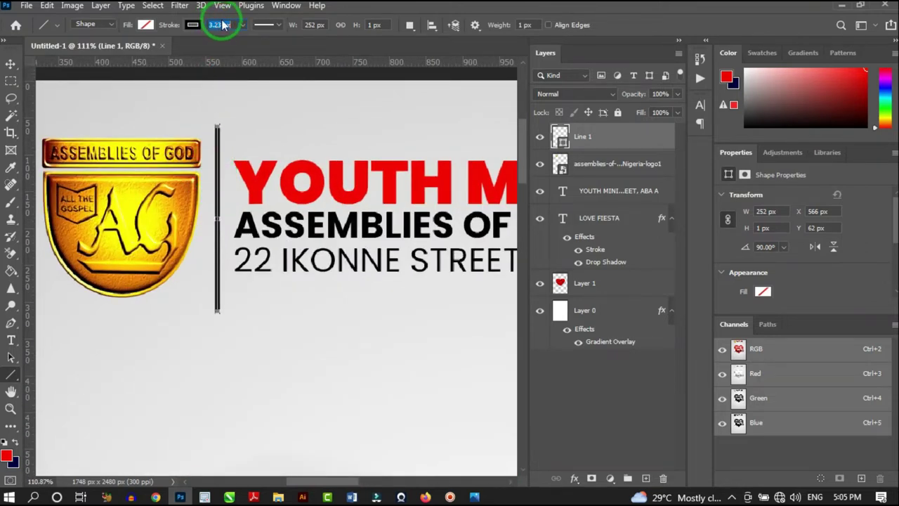
{"action": "key", "text": "Return"}
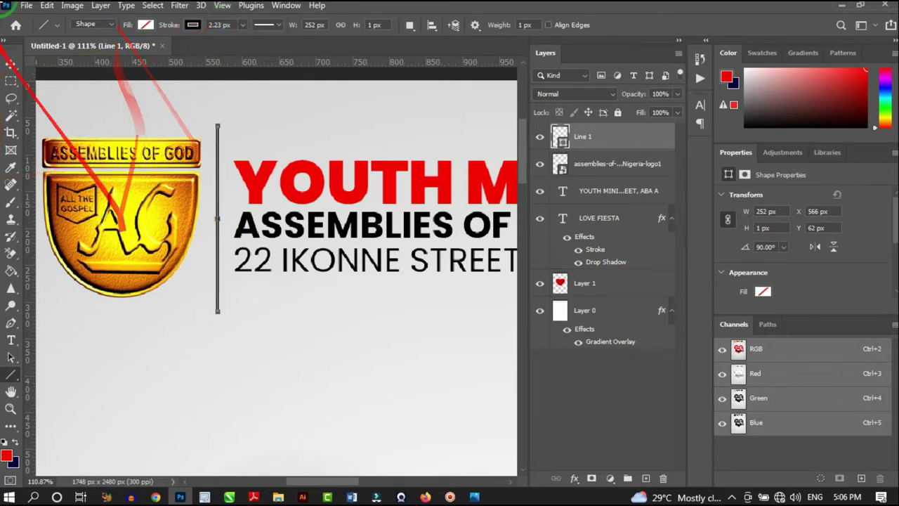
{"action": "left_click", "coordinate": [11, 64]}
{"action": "scroll", "coordinate": [280, 200], "scroll_direction": "down", "scroll_amount": 8}
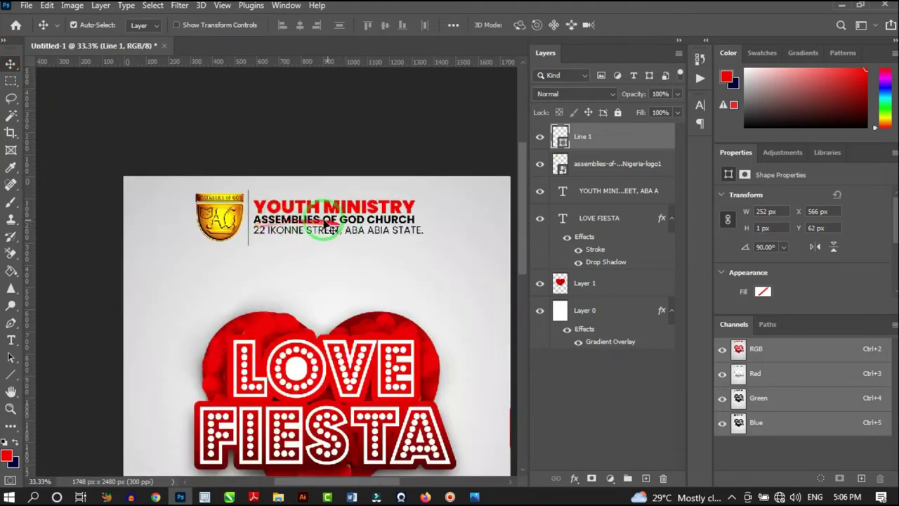
Group the Line 1, logo and YOUTH MINISTRY layers together.
{"action": "scroll", "coordinate": [321, 210], "scroll_direction": "up", "scroll_amount": 2}
{"action": "scroll", "coordinate": [313, 222], "scroll_direction": "down", "scroll_amount": 1}
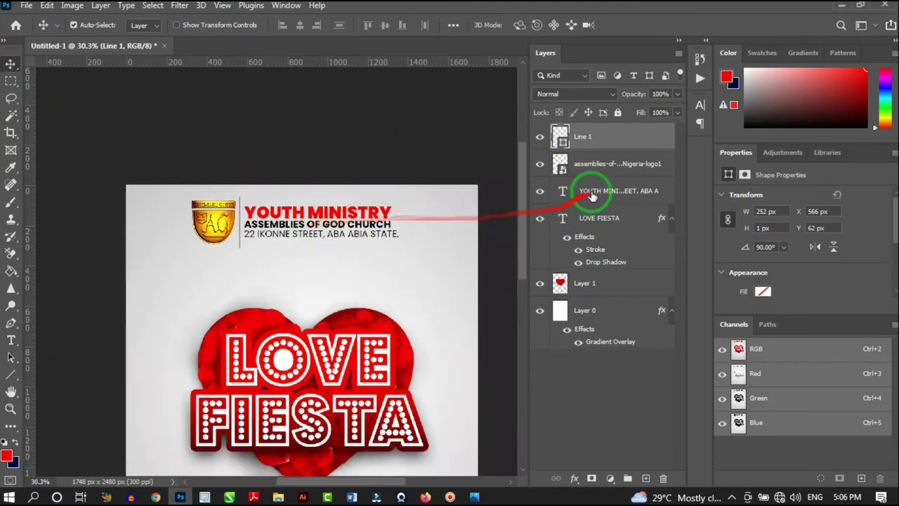
{"action": "scroll", "coordinate": [288, 228], "scroll_direction": "up", "scroll_amount": 2}
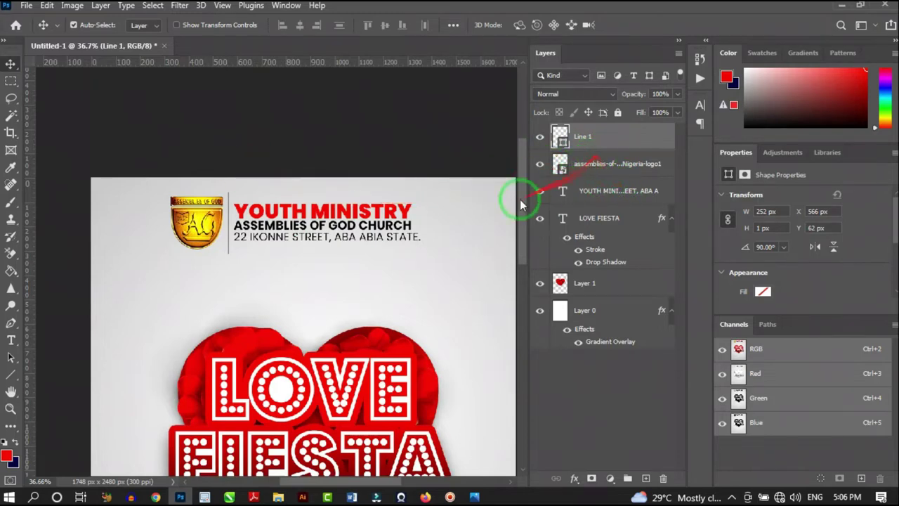
{"action": "scroll", "coordinate": [281, 210], "scroll_direction": "up", "scroll_amount": 1}
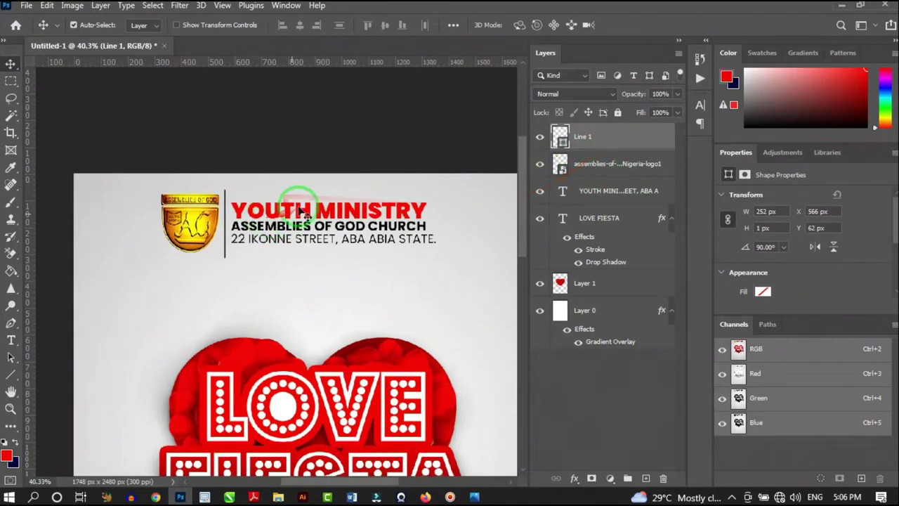
{"action": "left_click", "coordinate": [615, 191], "text": "shift"}
{"action": "left_click_drag", "start_coordinate": [594, 191], "coordinate": [590, 156]}
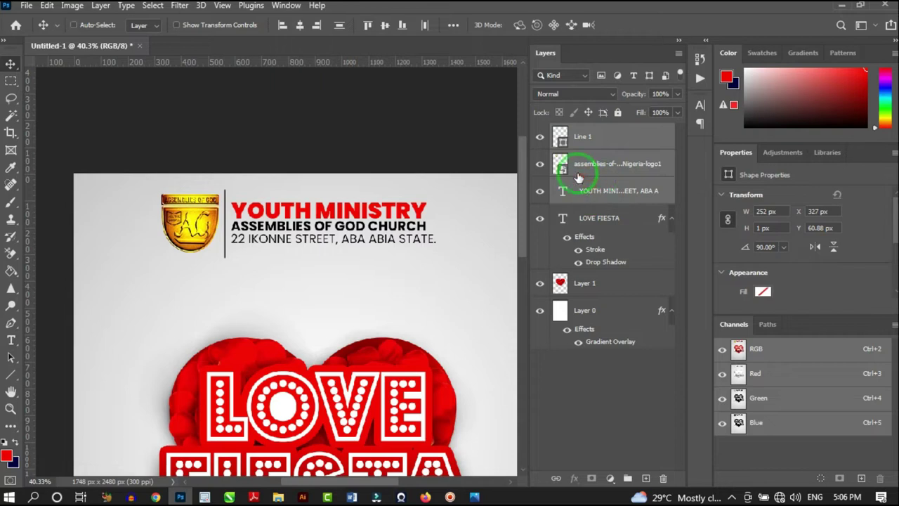
{"action": "key", "text": "ctrl+g"}
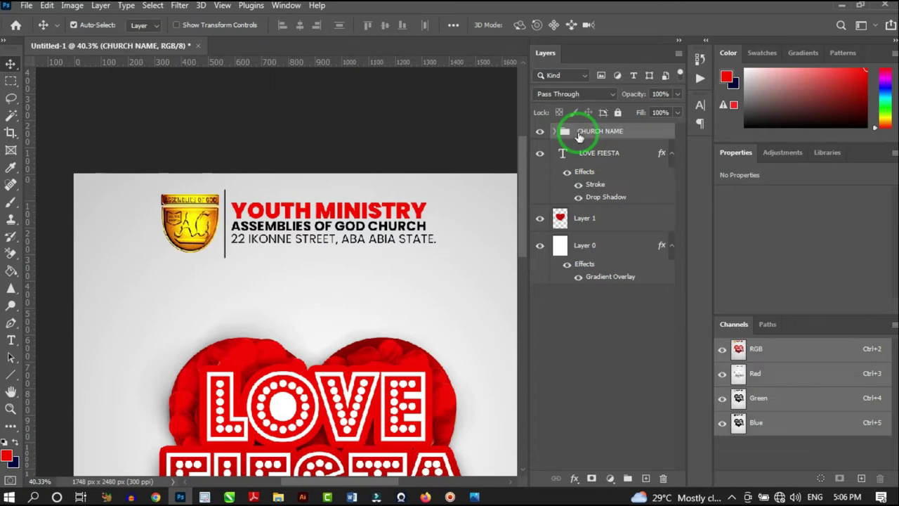
Nudge the CHURCH NAME group slightly down at the top of the flyer.
{"action": "scroll", "coordinate": [277, 274], "scroll_direction": "down", "scroll_amount": 5}
{"action": "scroll", "coordinate": [270, 274], "scroll_direction": "up", "scroll_amount": 5}
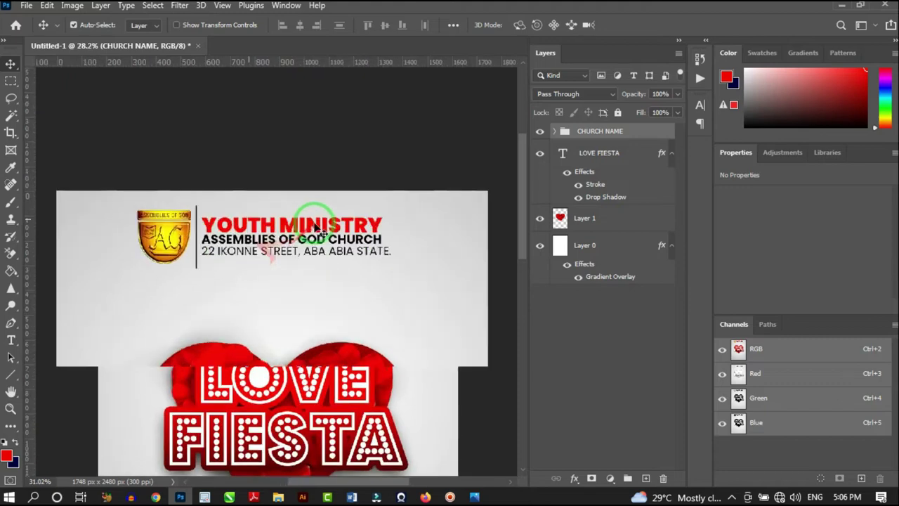
{"action": "left_click_drag", "start_coordinate": [261, 261], "coordinate": [286, 209]}
{"action": "scroll", "coordinate": [284, 249], "scroll_direction": "down", "scroll_amount": 5}
{"action": "scroll", "coordinate": [288, 246], "scroll_direction": "up", "scroll_amount": 4}
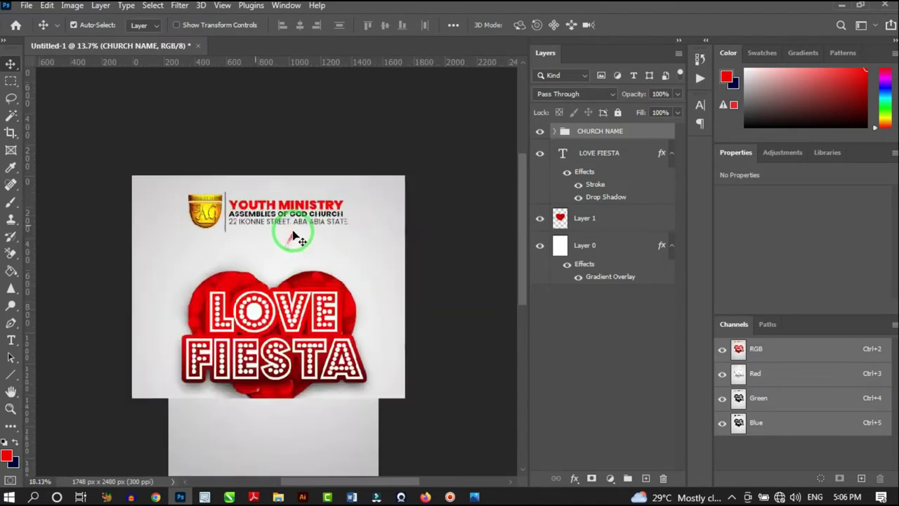
{"action": "scroll", "coordinate": [302, 239], "scroll_direction": "down", "scroll_amount": 6}
{"action": "scroll", "coordinate": [306, 235], "scroll_direction": "up", "scroll_amount": 3}
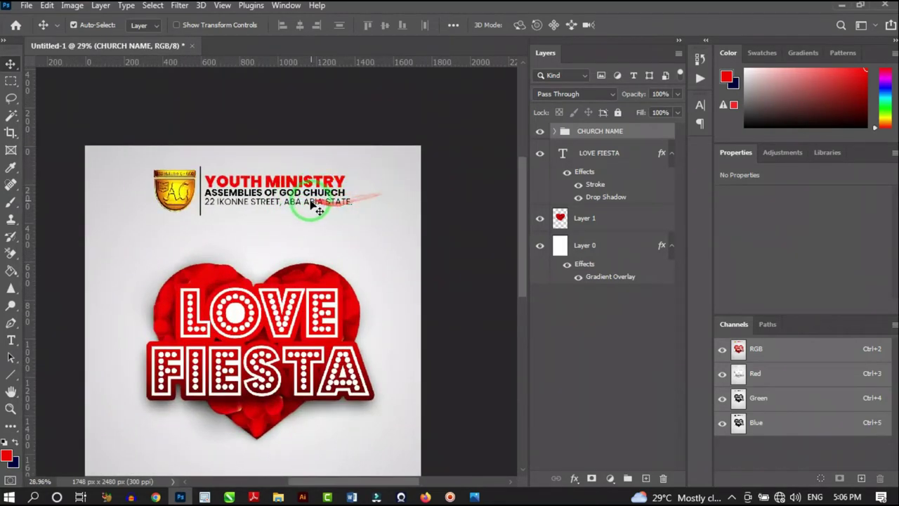
{"action": "scroll", "coordinate": [280, 198], "scroll_direction": "up", "scroll_amount": 2}
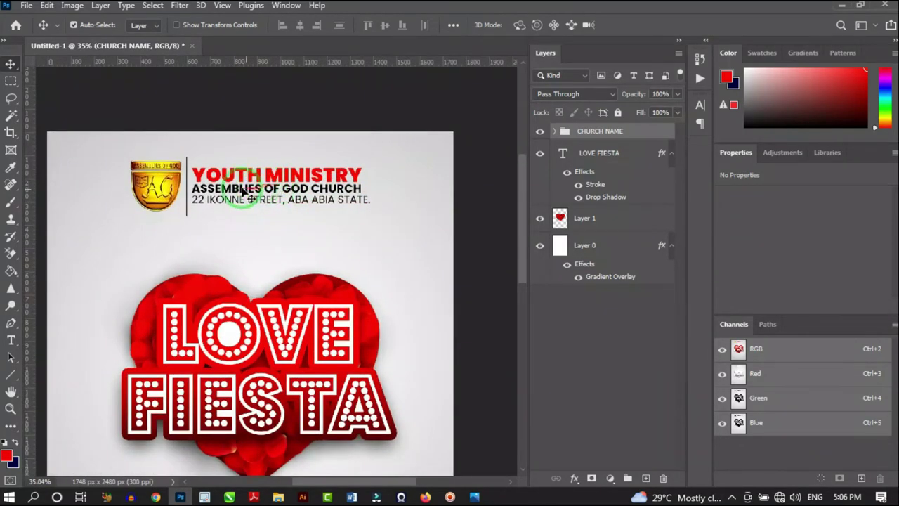
Add a new PRESENTS text line above the heart.
{"action": "key", "text": "t"}
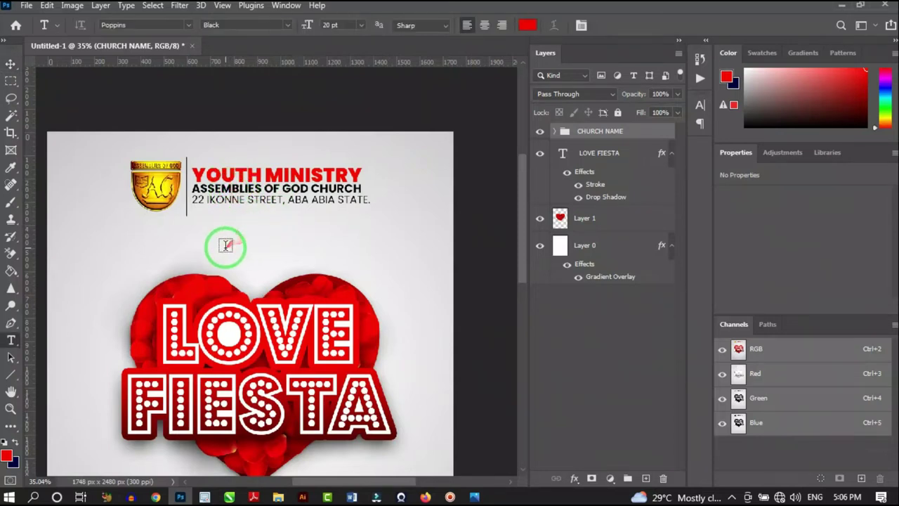
{"action": "left_click", "coordinate": [233, 258]}
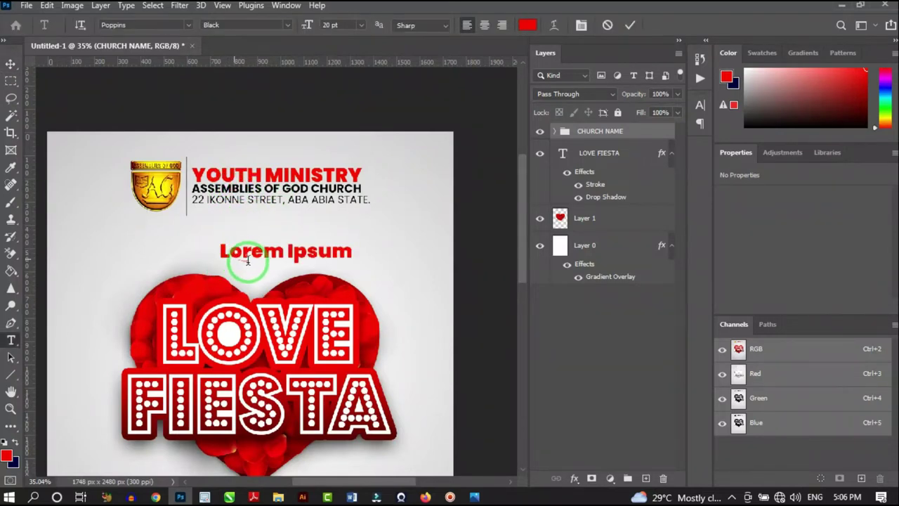
{"action": "scroll", "coordinate": [251, 262], "scroll_direction": "up", "scroll_amount": 1}
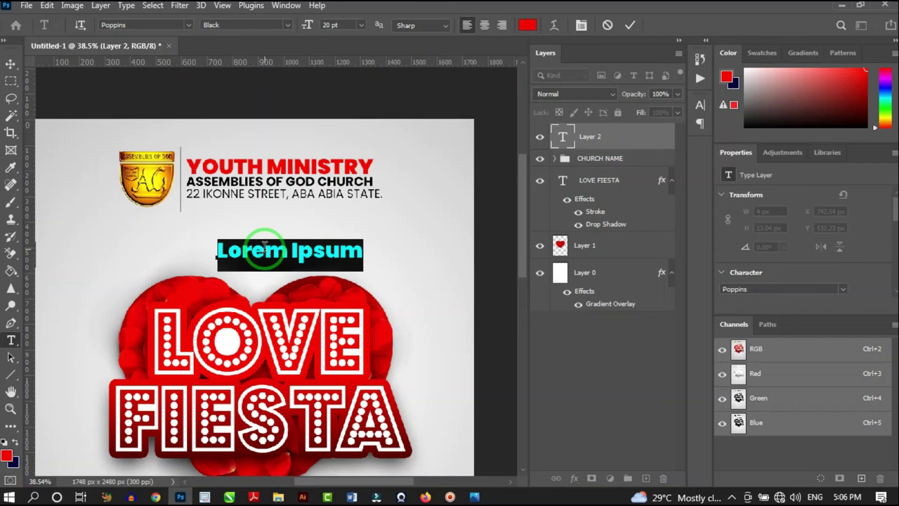
{"action": "type", "text": "PRESENTS"}
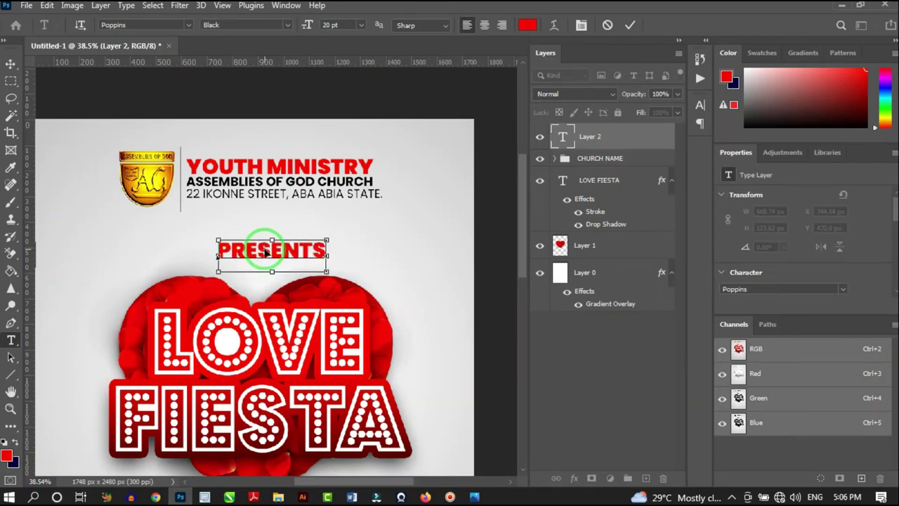
Make PRESENTS black, Regular weight, with 440 letter tracking.
{"action": "double_click", "coordinate": [265, 251]}
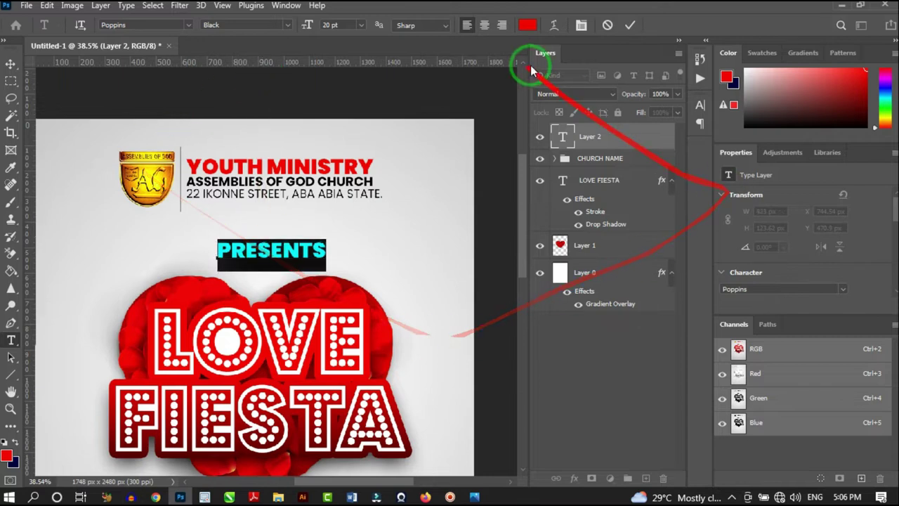
{"action": "left_click_drag", "start_coordinate": [806, 91], "coordinate": [836, 114]}
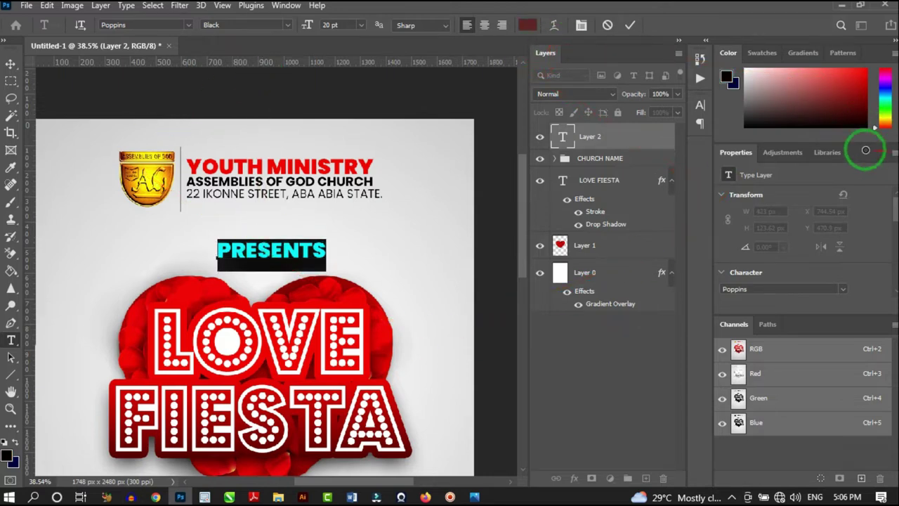
{"action": "left_click", "coordinate": [291, 28]}
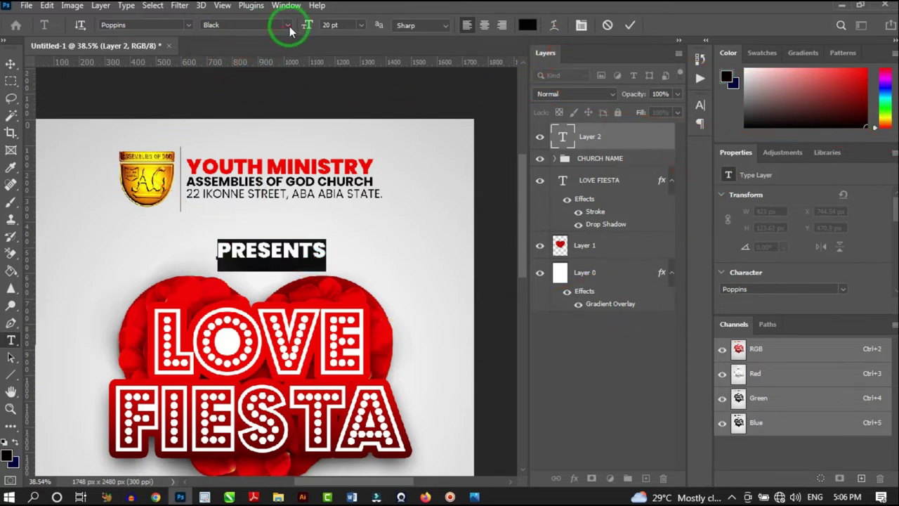
{"action": "left_click", "coordinate": [288, 28]}
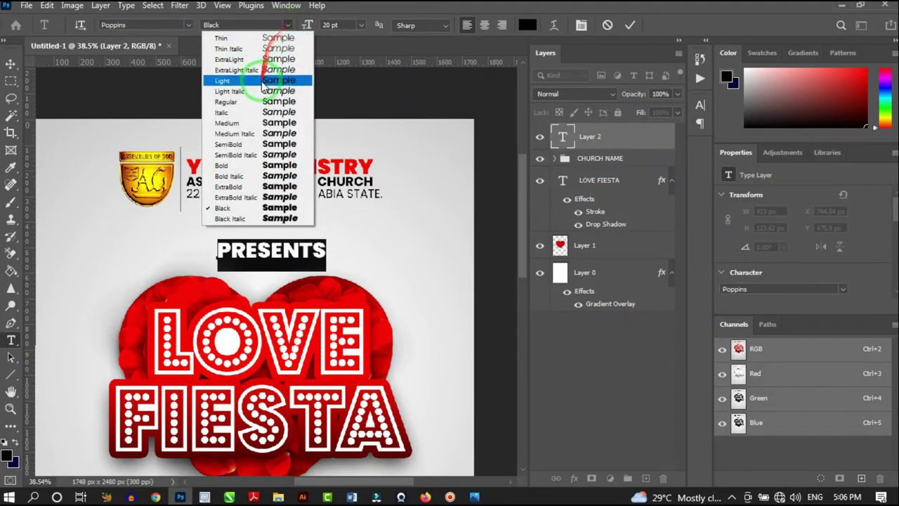
{"action": "left_click", "coordinate": [279, 102]}
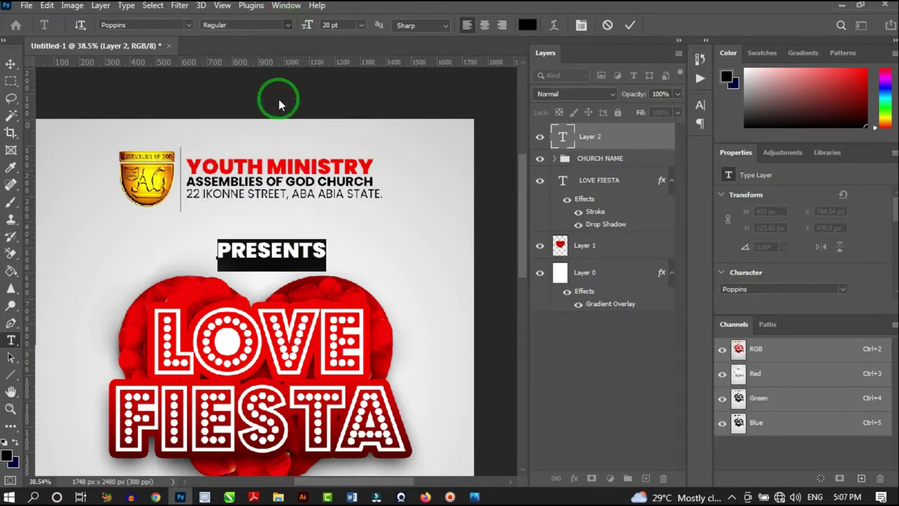
{"action": "scroll", "coordinate": [327, 265], "scroll_direction": "up", "scroll_amount": 2}
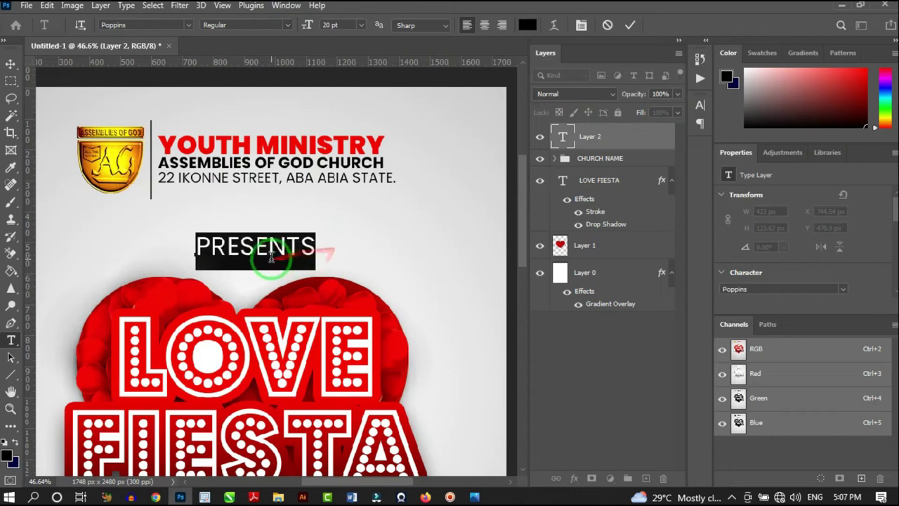
{"action": "left_click", "coordinate": [580, 27]}
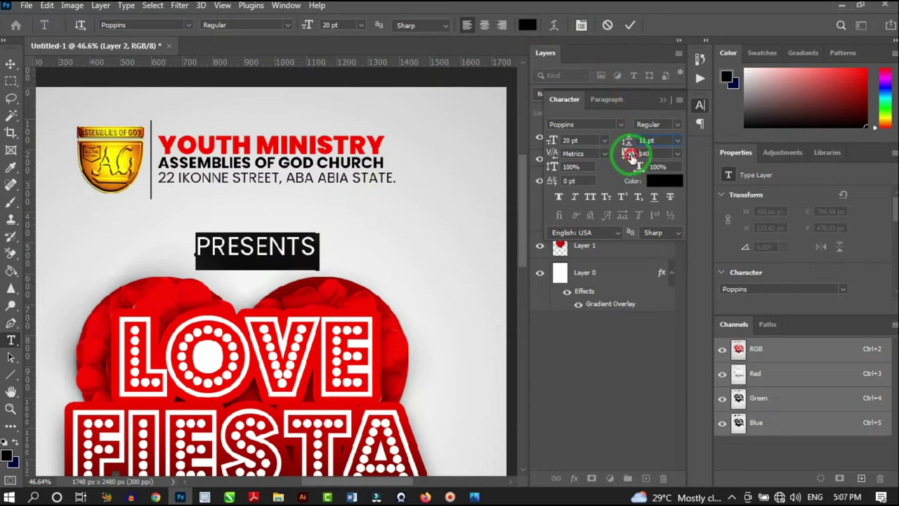
{"action": "left_click_drag", "start_coordinate": [637, 156], "coordinate": [638, 177]}
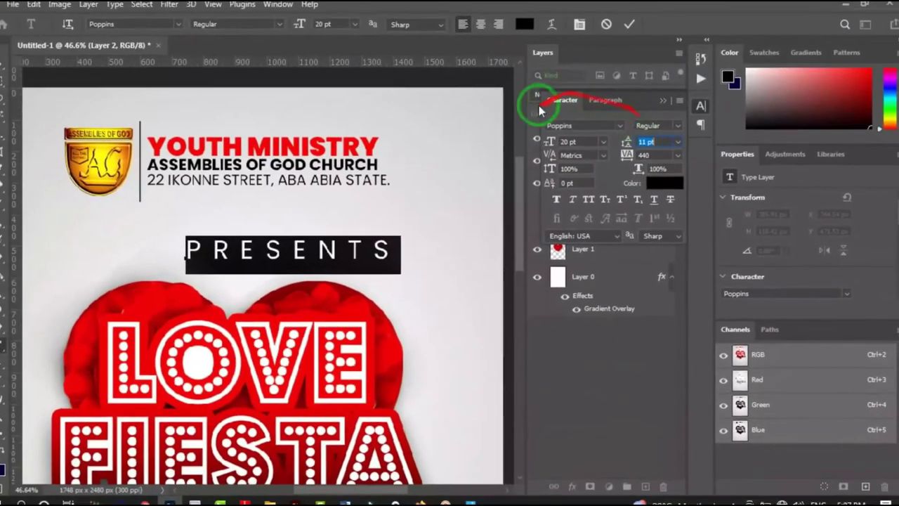
{"action": "left_click", "coordinate": [663, 100]}
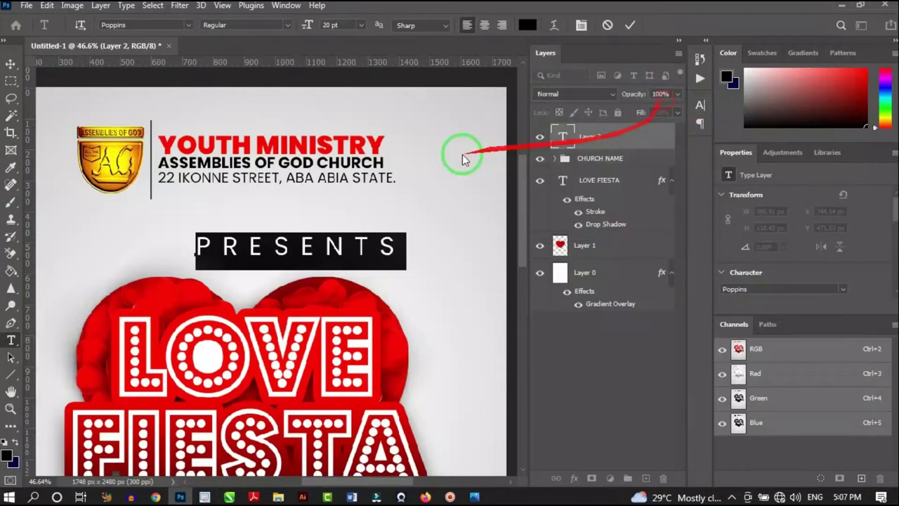
Centre PRESENTS horizontally on the flyer.
{"action": "left_click", "coordinate": [11, 64]}
{"action": "left_click", "coordinate": [358, 229]}
{"action": "scroll", "coordinate": [356, 236], "scroll_direction": "down", "scroll_amount": 3}
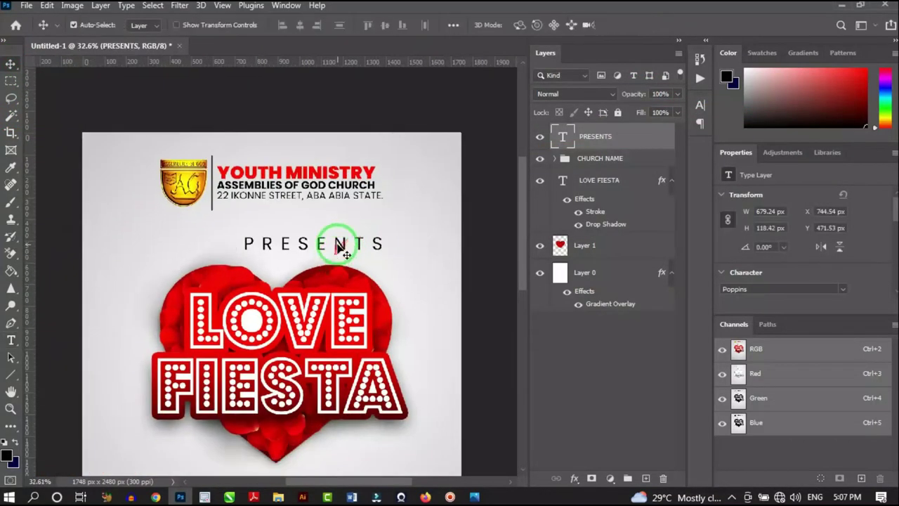
{"action": "left_click_drag", "start_coordinate": [342, 246], "coordinate": [286, 233]}
{"action": "scroll", "coordinate": [302, 232], "scroll_direction": "down", "scroll_amount": 2}
{"action": "scroll", "coordinate": [302, 232], "scroll_direction": "up", "scroll_amount": 3}
Scale PRESENTS to about 73% and move it up toward the header.
{"action": "key", "text": "ctrl+t"}
{"action": "scroll", "coordinate": [316, 239], "scroll_direction": "up", "scroll_amount": 1}
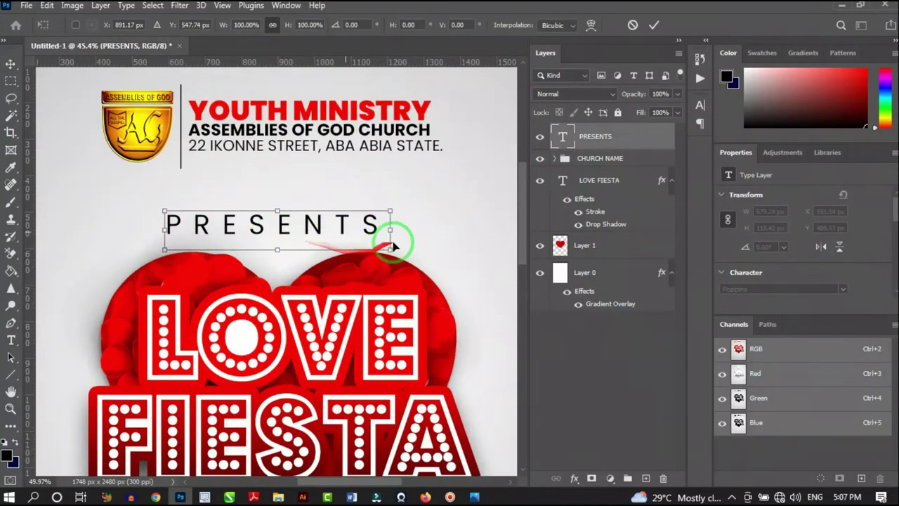
{"action": "left_click_drag", "start_coordinate": [399, 249], "coordinate": [367, 255]}
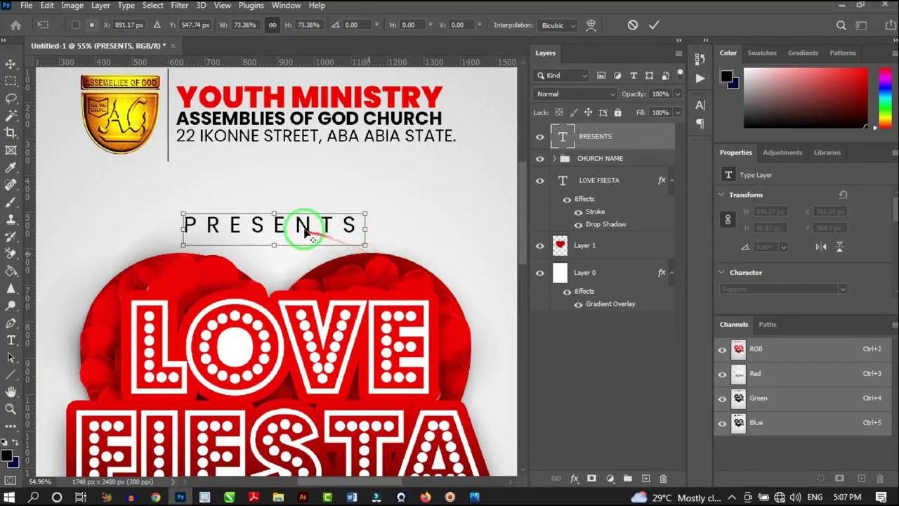
{"action": "left_click_drag", "start_coordinate": [300, 228], "coordinate": [305, 204]}
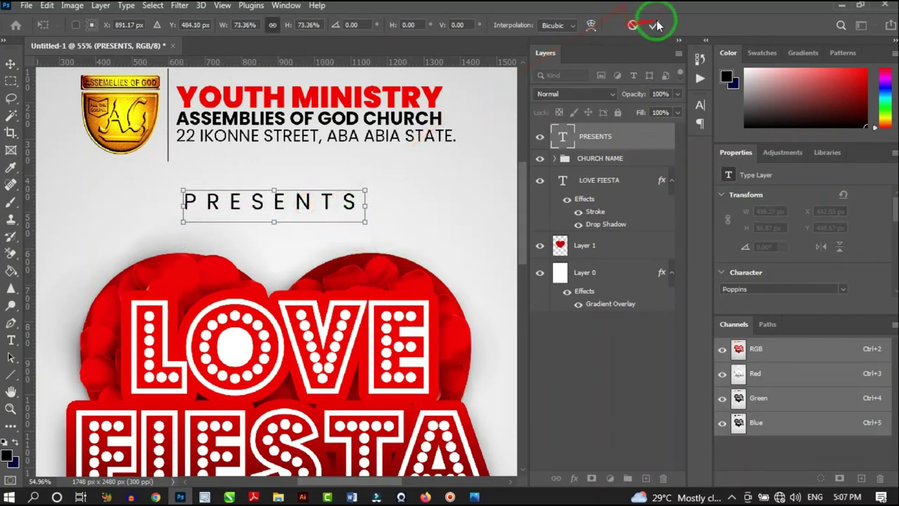
{"action": "scroll", "coordinate": [302, 171], "scroll_direction": "down", "scroll_amount": 4}
Commit the PRESENTS resize and select the heart image layer.
{"action": "key", "text": "Return"}
{"action": "scroll", "coordinate": [472, 225], "scroll_direction": "up", "scroll_amount": 1}
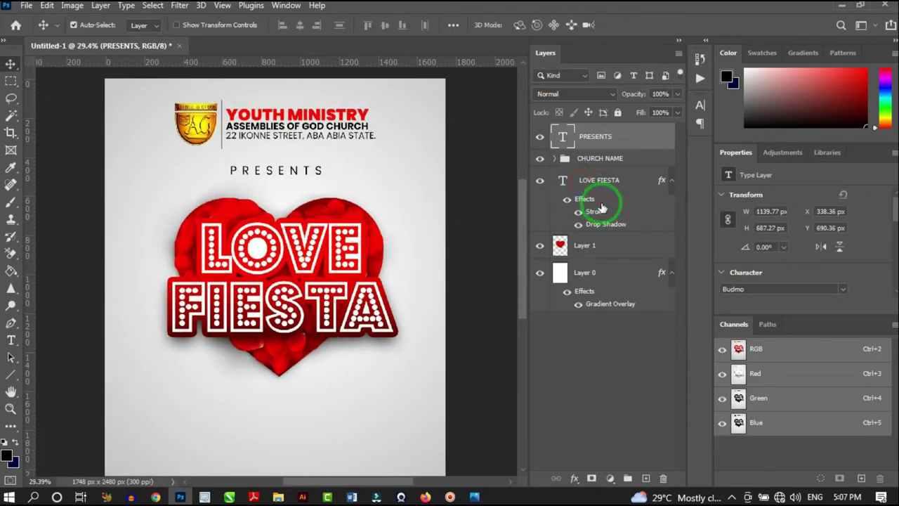
{"action": "left_click", "coordinate": [602, 200]}
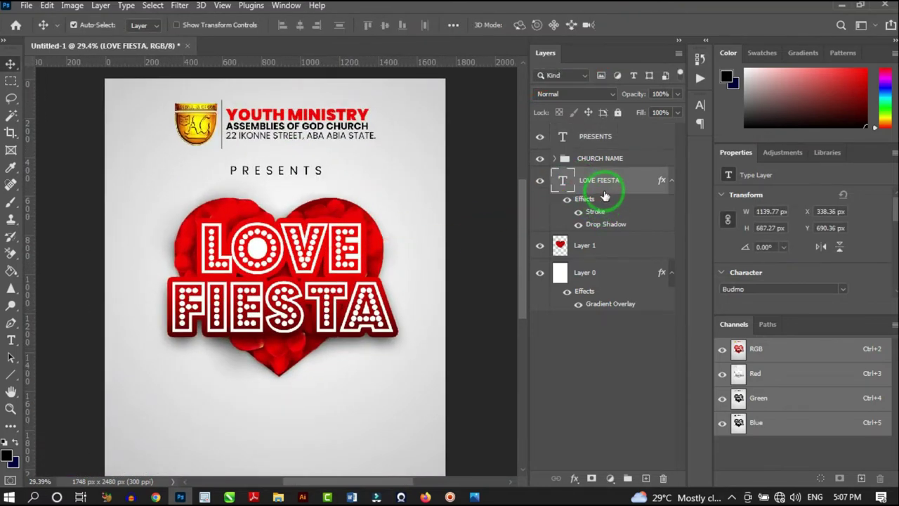
{"action": "left_click", "coordinate": [612, 246]}
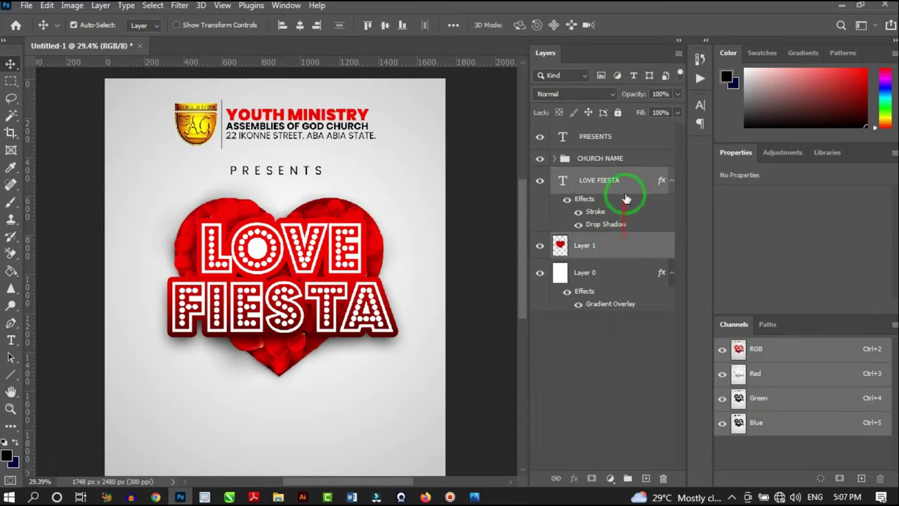
Nudge the heart artwork up three Shift+Up steps toward PRESENTS.
{"action": "key", "text": "shift+Up"}
{"action": "key", "text": "shift+Up"}
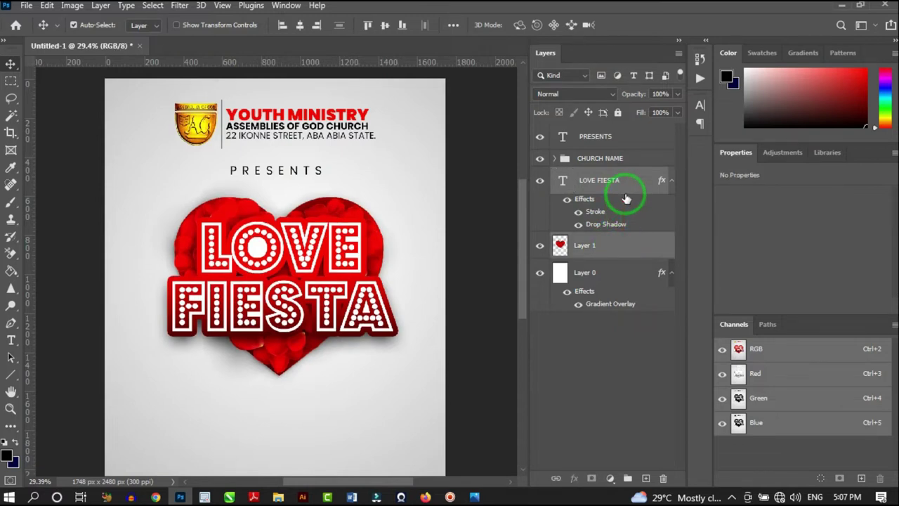
{"action": "key", "text": "shift+Up"}
{"action": "key", "text": "shift+Up"}
{"action": "key", "text": "shift+Up"}
{"action": "key", "text": "shift+Up"}
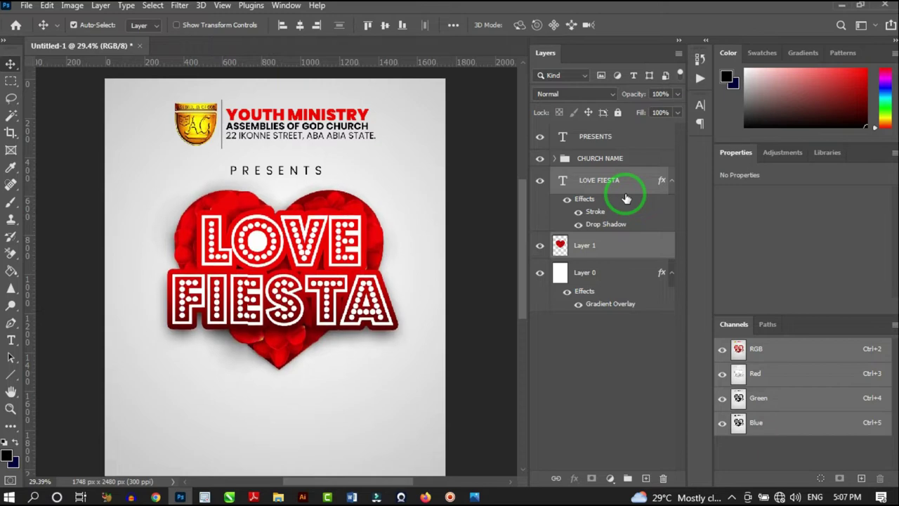
{"action": "key", "text": "shift+Up"}
{"action": "key", "text": "shift+Up"}
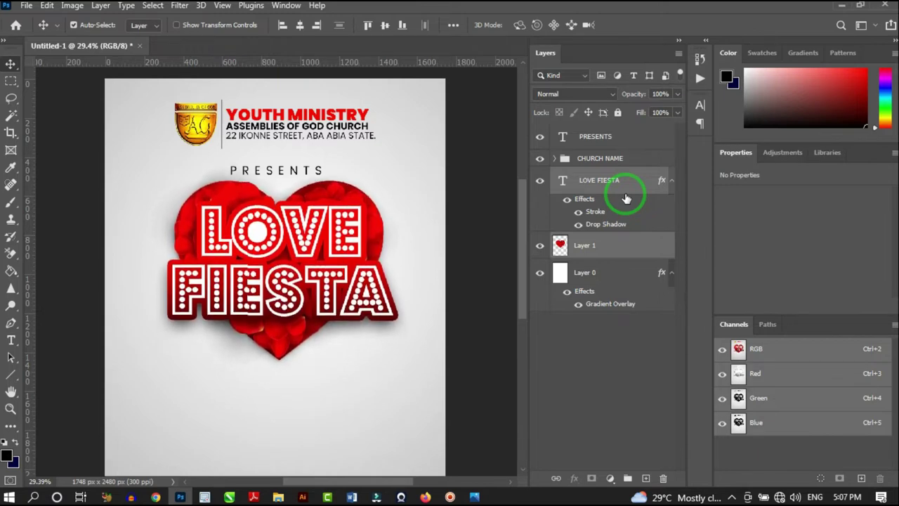
{"action": "scroll", "coordinate": [321, 150], "scroll_direction": "down", "scroll_amount": 3}
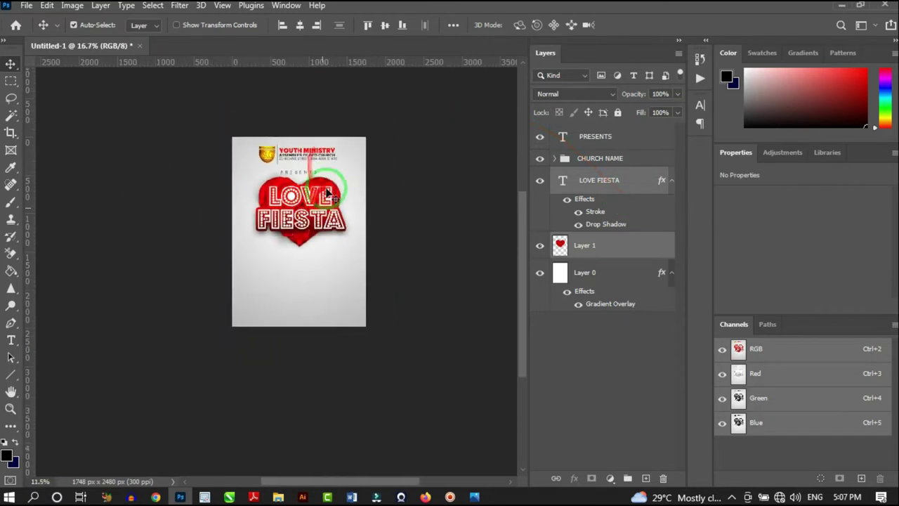
{"action": "scroll", "coordinate": [327, 169], "scroll_direction": "up", "scroll_amount": 2}
{"action": "scroll", "coordinate": [327, 169], "scroll_direction": "up", "scroll_amount": 3}
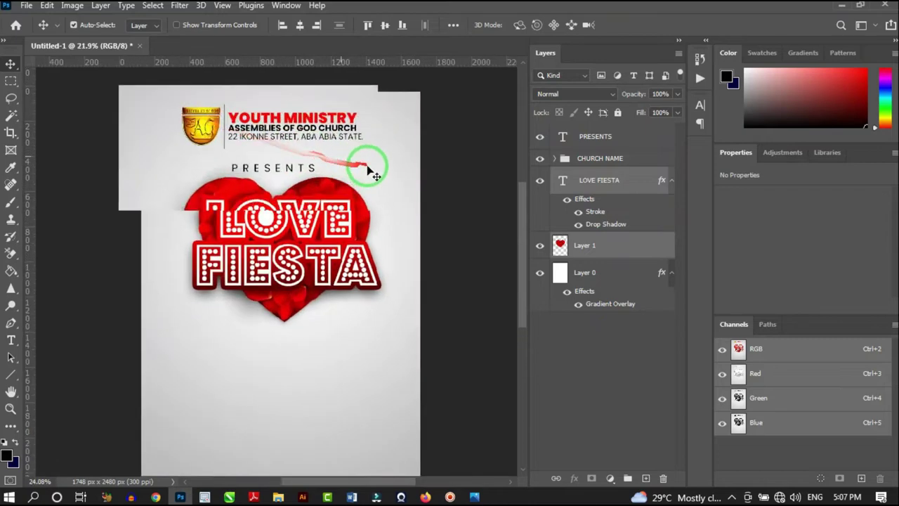
{"action": "scroll", "coordinate": [331, 176], "scroll_direction": "down", "scroll_amount": 2}
{"action": "scroll", "coordinate": [257, 222], "scroll_direction": "up", "scroll_amount": 1}
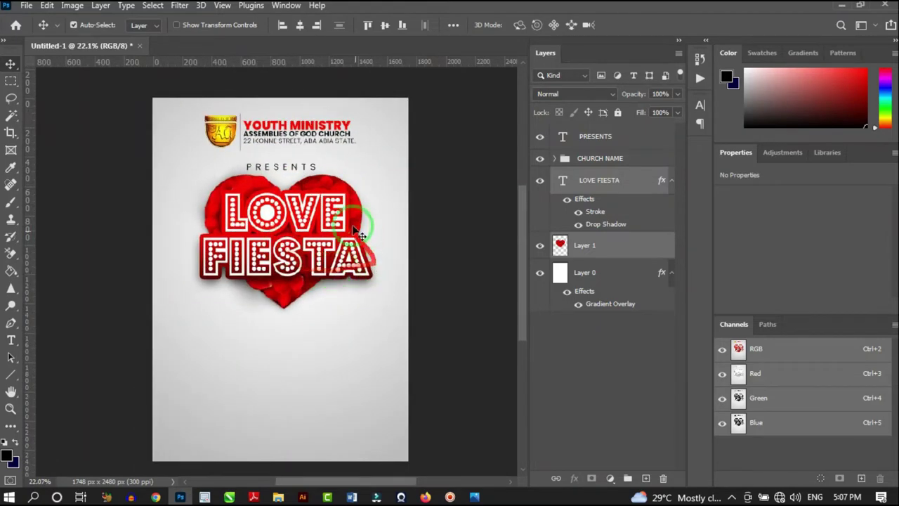
{"action": "scroll", "coordinate": [353, 234], "scroll_direction": "up", "scroll_amount": 1}
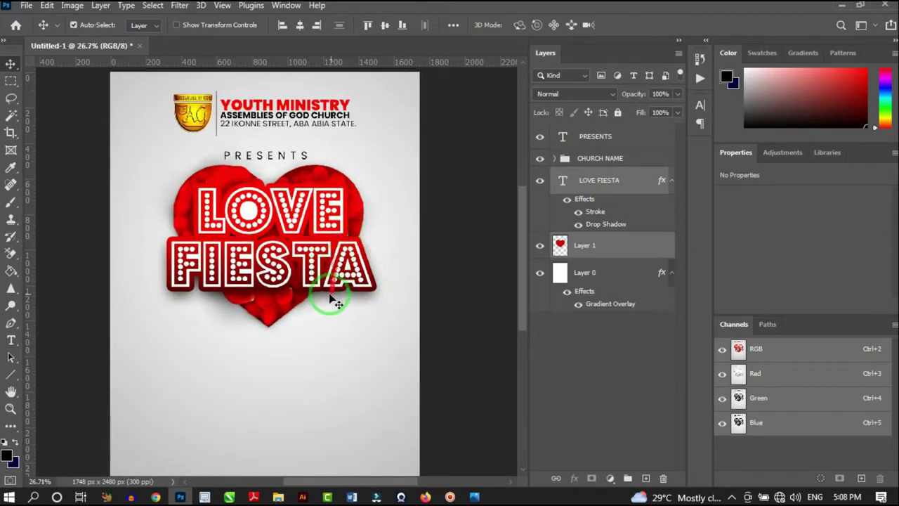
{"action": "scroll", "coordinate": [336, 302], "scroll_direction": "up", "scroll_amount": 1}
{"action": "scroll", "coordinate": [357, 320], "scroll_direction": "up", "scroll_amount": 2}
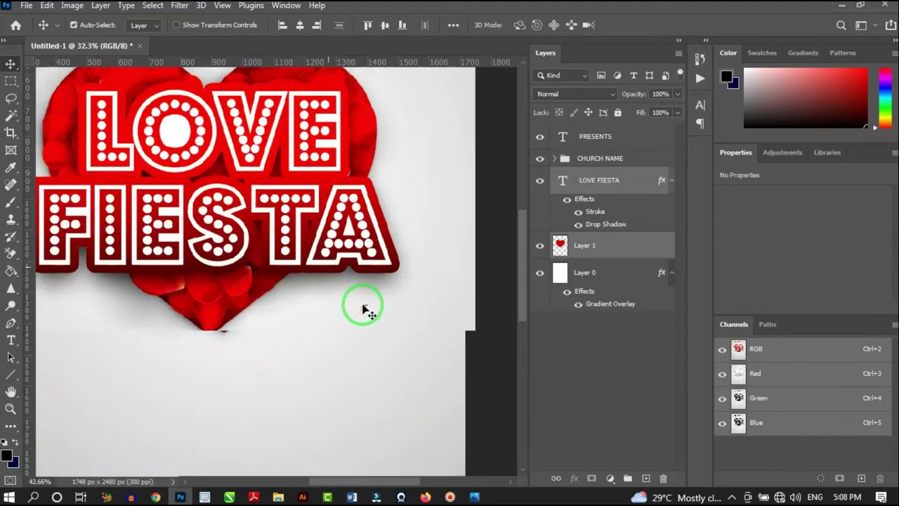
{"action": "scroll", "coordinate": [361, 305], "scroll_direction": "down", "scroll_amount": 2}
{"action": "scroll", "coordinate": [353, 321], "scroll_direction": "up", "scroll_amount": 1}
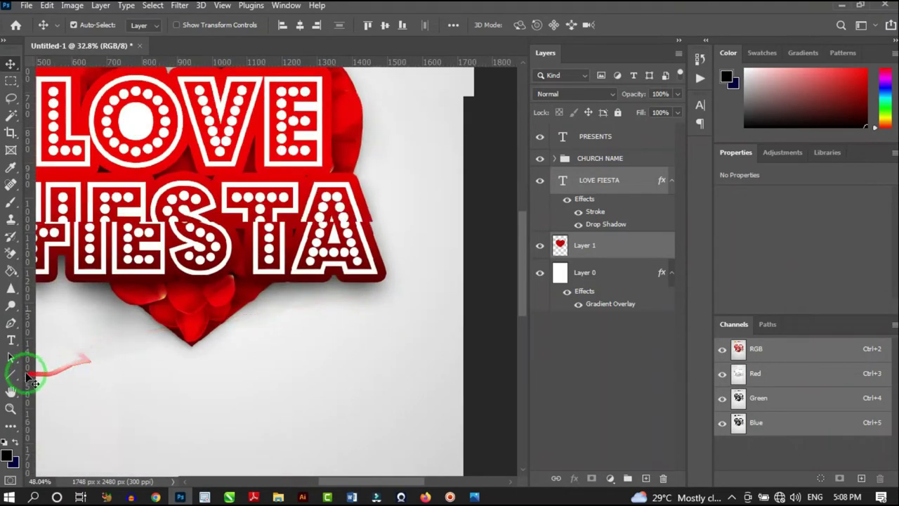
Draw a 377 × 96 px rectangle below FIESTA and round its corners into a pill.
{"action": "key", "text": "u"}
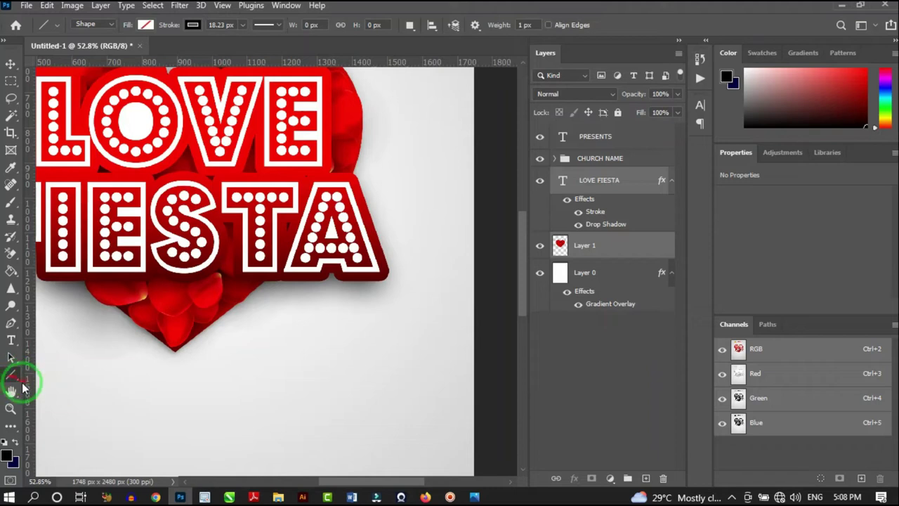
{"action": "right_click", "coordinate": [14, 376]}
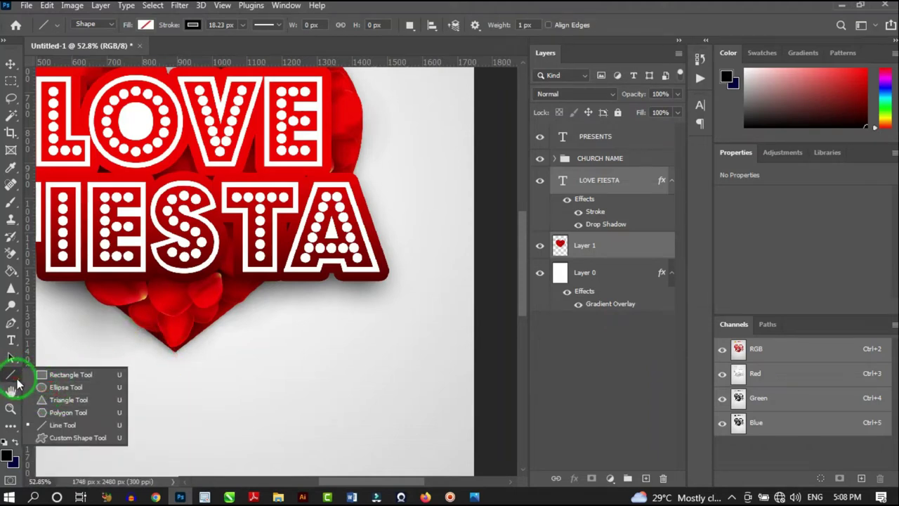
{"action": "left_click", "coordinate": [62, 376]}
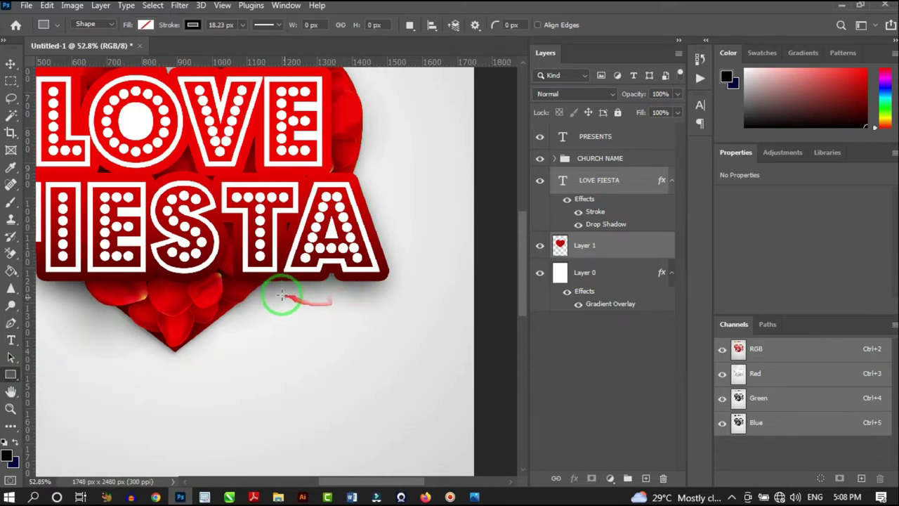
{"action": "mouse_move", "coordinate": [267, 292]}
{"action": "left_mouse_down"}
{"action": "mouse_move", "coordinate": [343, 353]}
{"action": "mouse_move", "coordinate": [407, 317]}
{"action": "mouse_move", "coordinate": [398, 326]}
{"action": "left_mouse_up"}
{"action": "scroll", "coordinate": [398, 325], "scroll_direction": "up", "scroll_amount": 3}
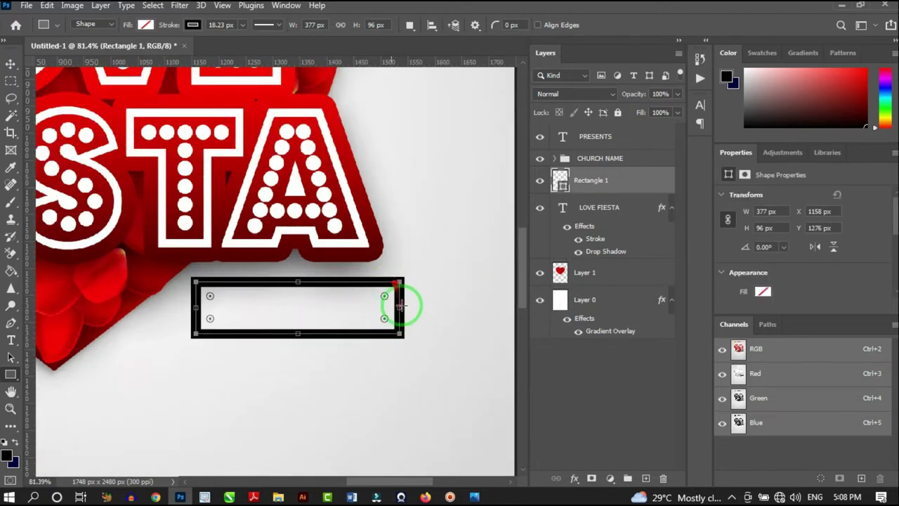
{"action": "scroll", "coordinate": [357, 311], "scroll_direction": "up", "scroll_amount": 2}
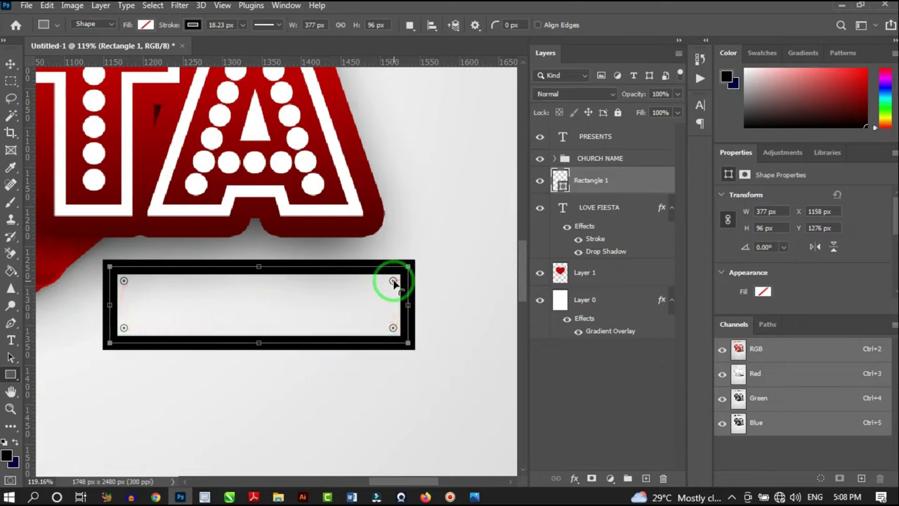
{"action": "mouse_move", "coordinate": [393, 283]}
{"action": "left_mouse_down"}
{"action": "mouse_move", "coordinate": [370, 291]}
{"action": "mouse_move", "coordinate": [377, 289]}
{"action": "left_mouse_up"}
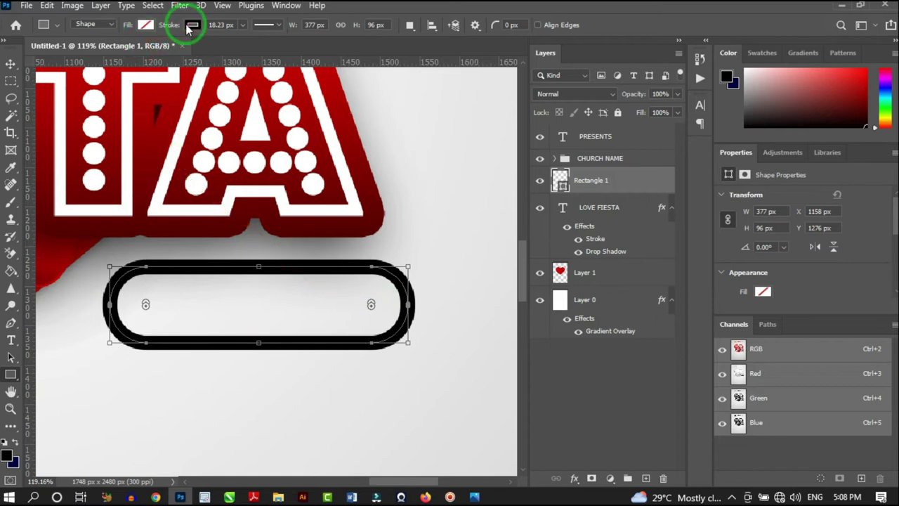
Remove the pill's stroke and fill it with the recently used red.
{"action": "left_click", "coordinate": [191, 25]}
{"action": "left_click", "coordinate": [118, 59]}
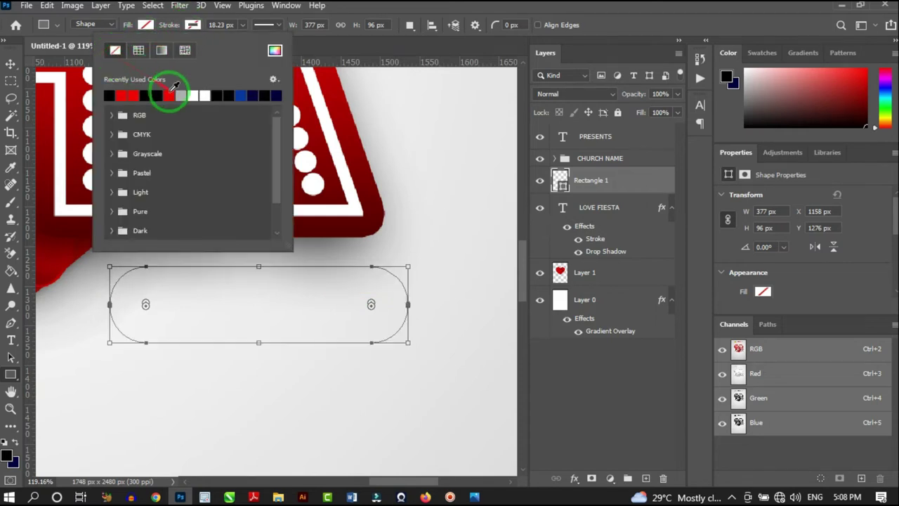
{"action": "left_click", "coordinate": [75, 79]}
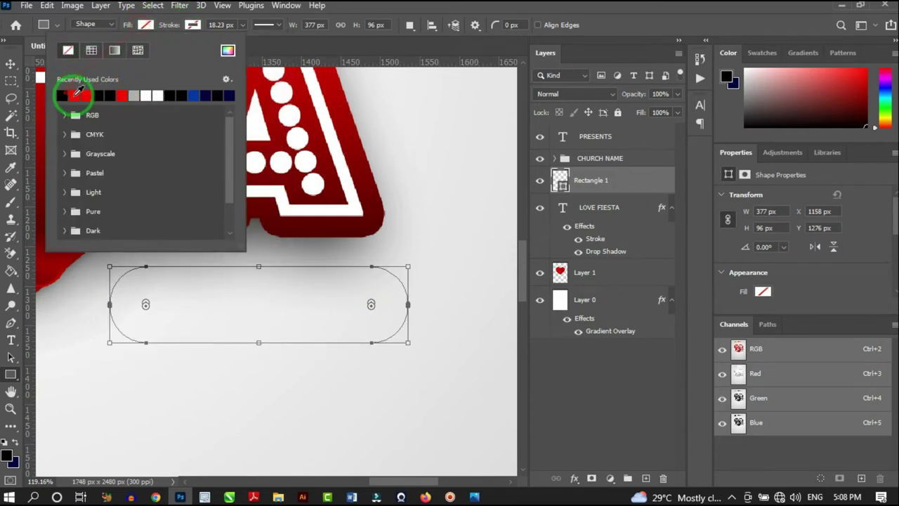
{"action": "left_click", "coordinate": [77, 94]}
Move the red pill up and left so it sits under FIESTA.
{"action": "left_click", "coordinate": [11, 64]}
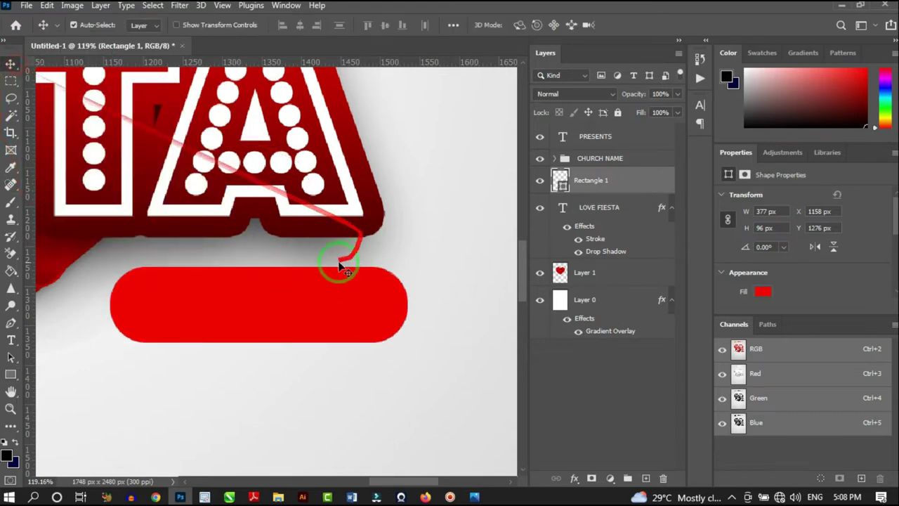
{"action": "scroll", "coordinate": [339, 263], "scroll_direction": "down", "scroll_amount": 5}
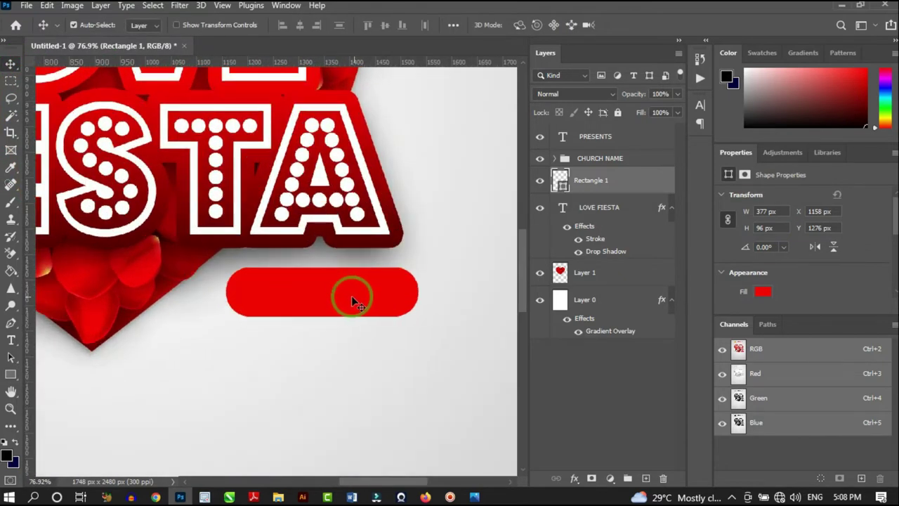
{"action": "left_click_drag", "start_coordinate": [351, 296], "coordinate": [342, 285]}
{"action": "scroll", "coordinate": [342, 305], "scroll_direction": "down", "scroll_amount": 8}
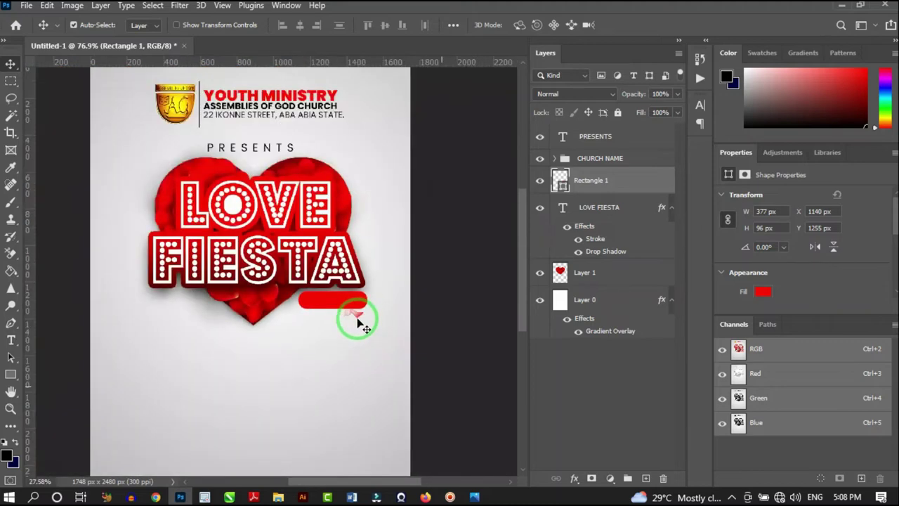
{"action": "scroll", "coordinate": [358, 323], "scroll_direction": "up", "scroll_amount": 5}
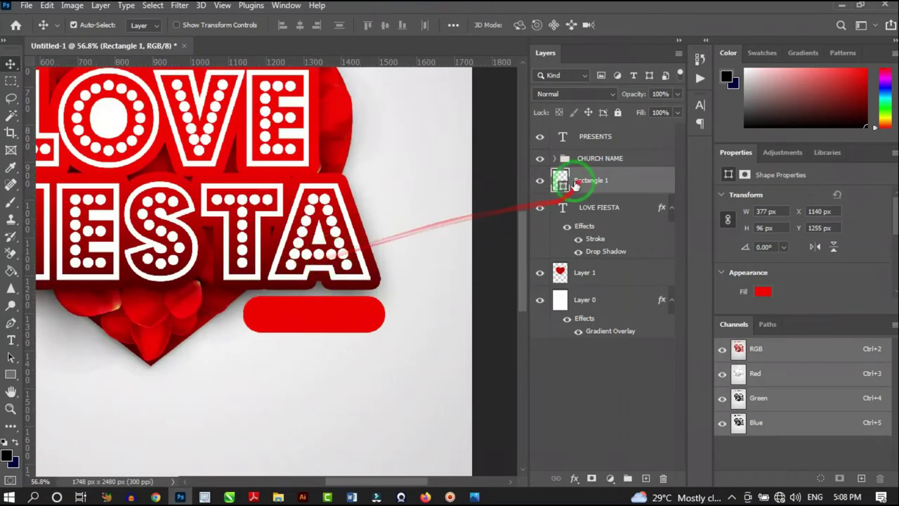
{"action": "scroll", "coordinate": [320, 326], "scroll_direction": "up", "scroll_amount": 1}
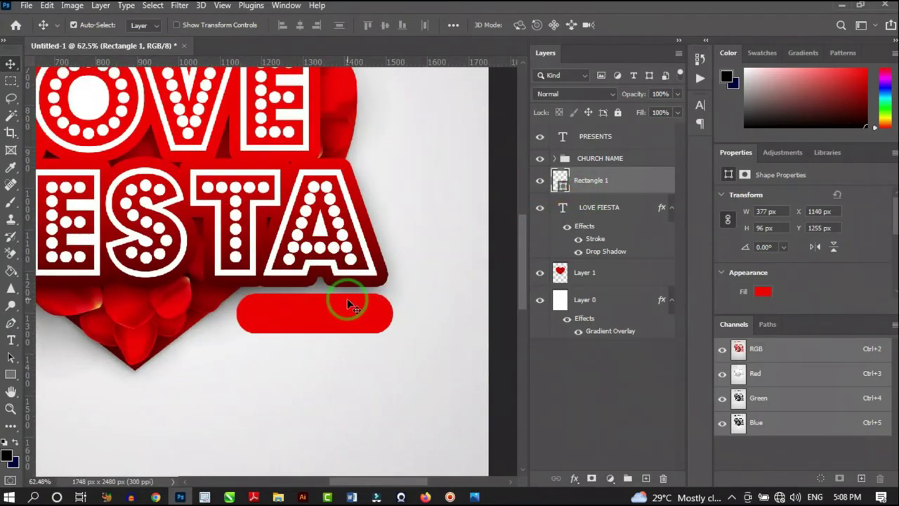
{"action": "key", "text": "u"}
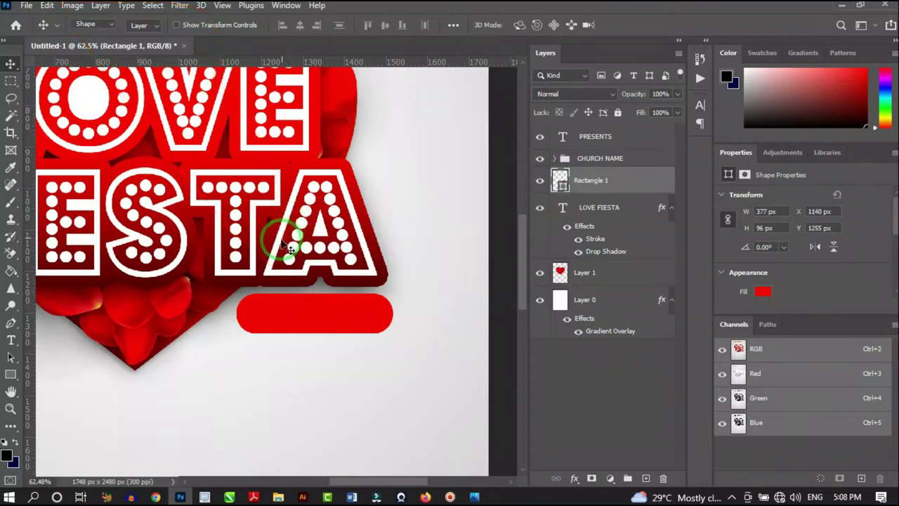
{"action": "left_click", "coordinate": [9, 63]}
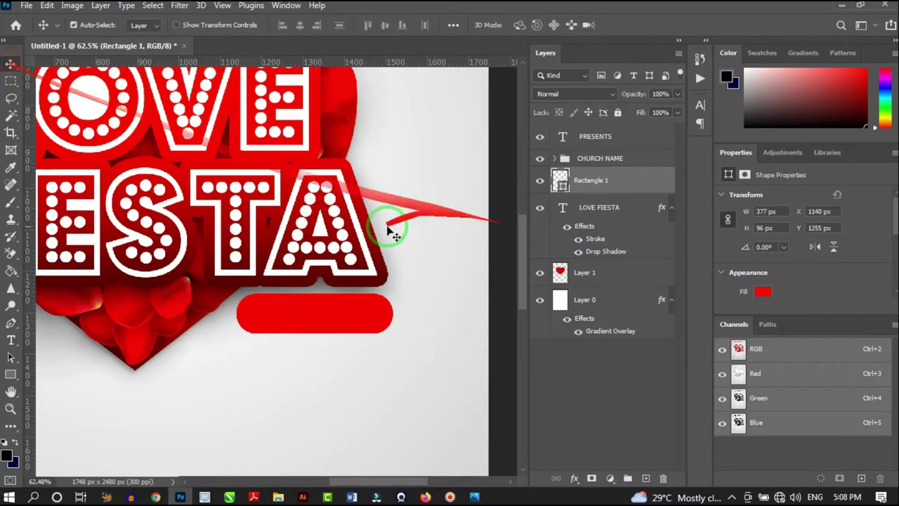
{"action": "scroll", "coordinate": [380, 236], "scroll_direction": "down", "scroll_amount": 4}
{"action": "scroll", "coordinate": [421, 265], "scroll_direction": "up", "scroll_amount": 3}
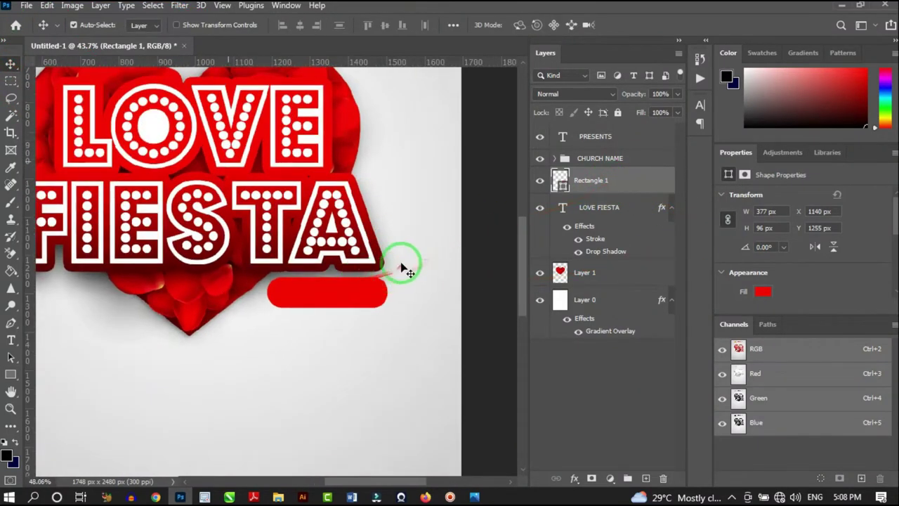
{"action": "scroll", "coordinate": [281, 317], "scroll_direction": "up", "scroll_amount": 1}
{"action": "scroll", "coordinate": [278, 318], "scroll_direction": "up", "scroll_amount": 1}
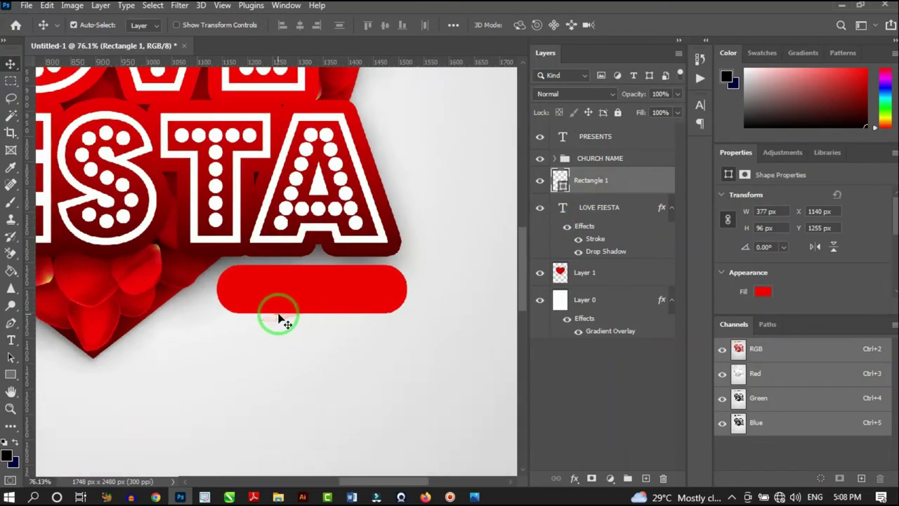
Change the pill's fill to a gradient with a dark red #460000 left stop.
{"action": "key", "text": "u"}
{"action": "scroll", "coordinate": [365, 292], "scroll_direction": "up", "scroll_amount": 2}
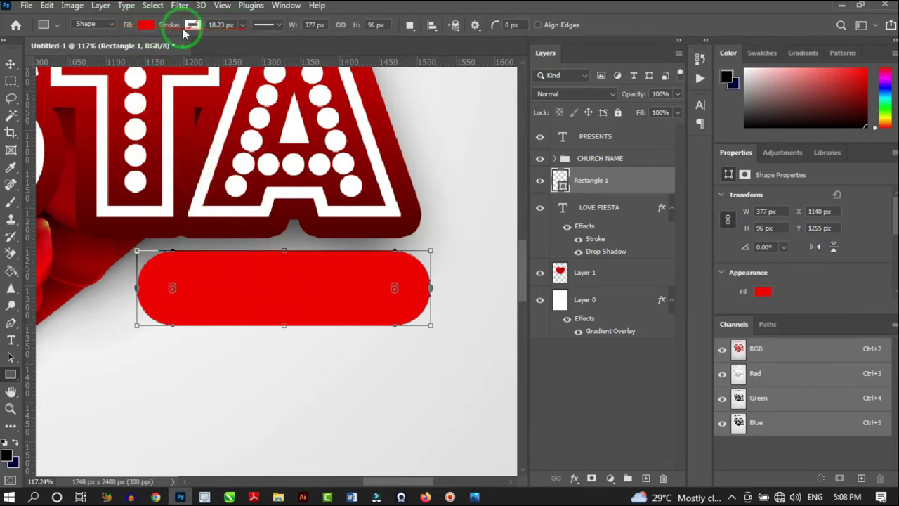
{"action": "left_click", "coordinate": [145, 26]}
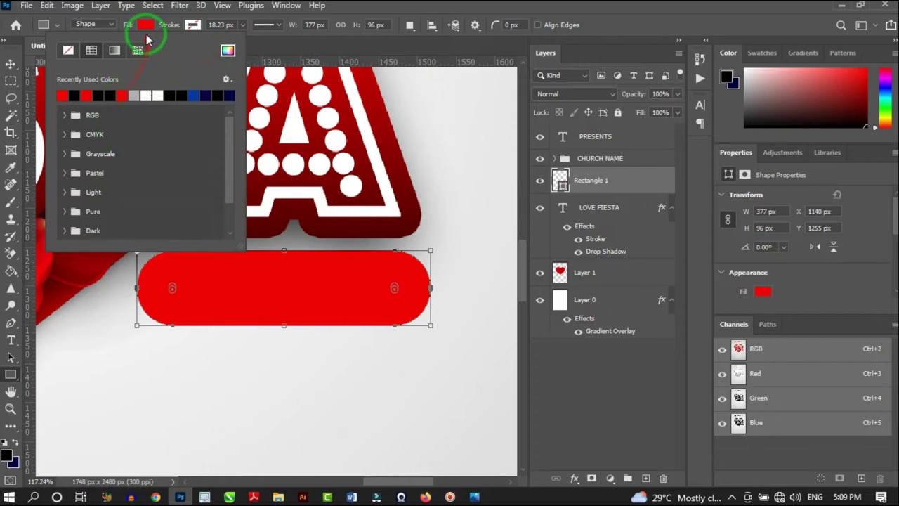
{"action": "left_click", "coordinate": [114, 50]}
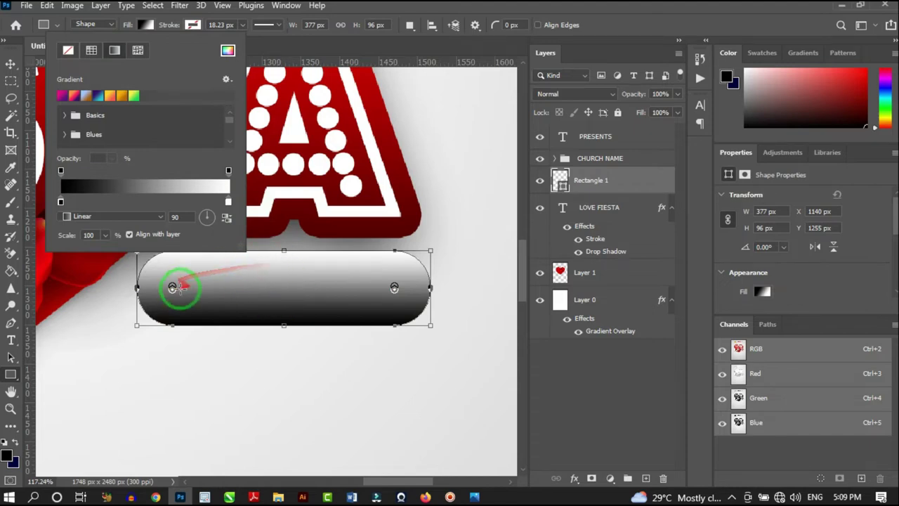
{"action": "double_click", "coordinate": [61, 204]}
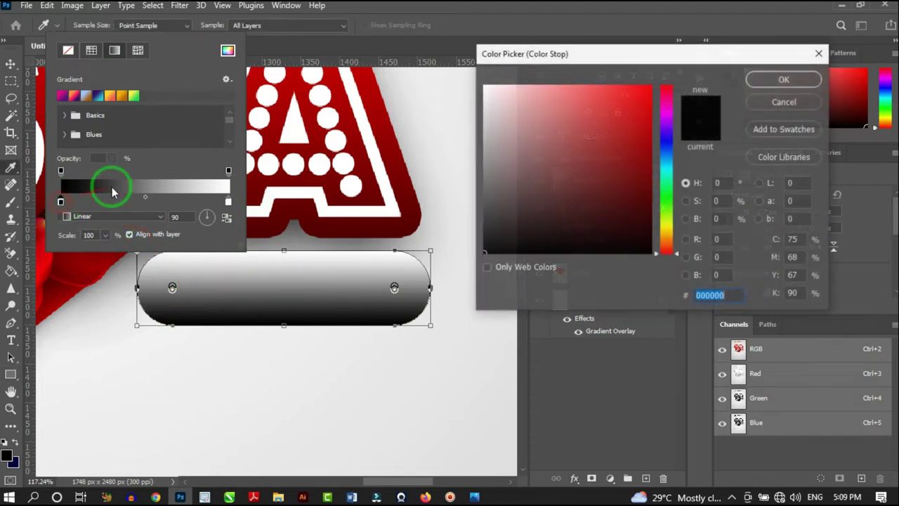
{"action": "left_click_drag", "start_coordinate": [583, 159], "coordinate": [664, 207]}
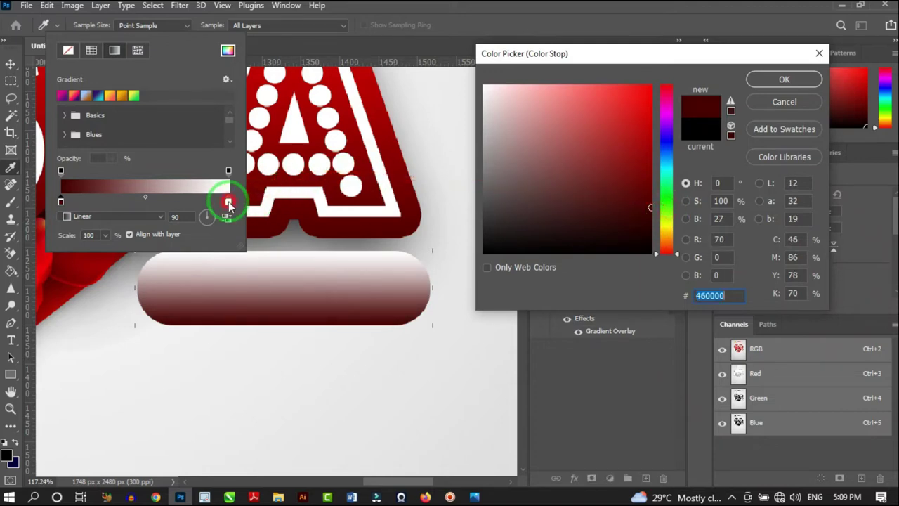
{"action": "left_click_drag", "start_coordinate": [228, 204], "coordinate": [765, 100]}
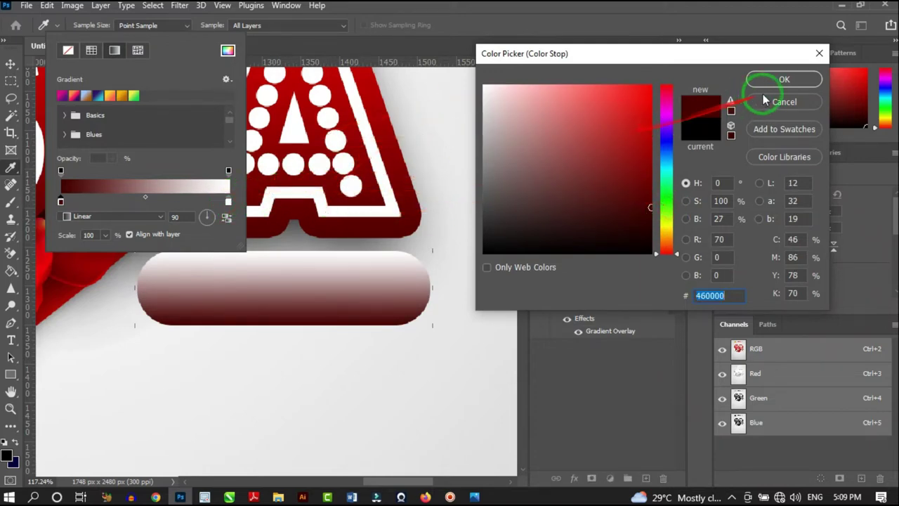
{"action": "left_click", "coordinate": [776, 82]}
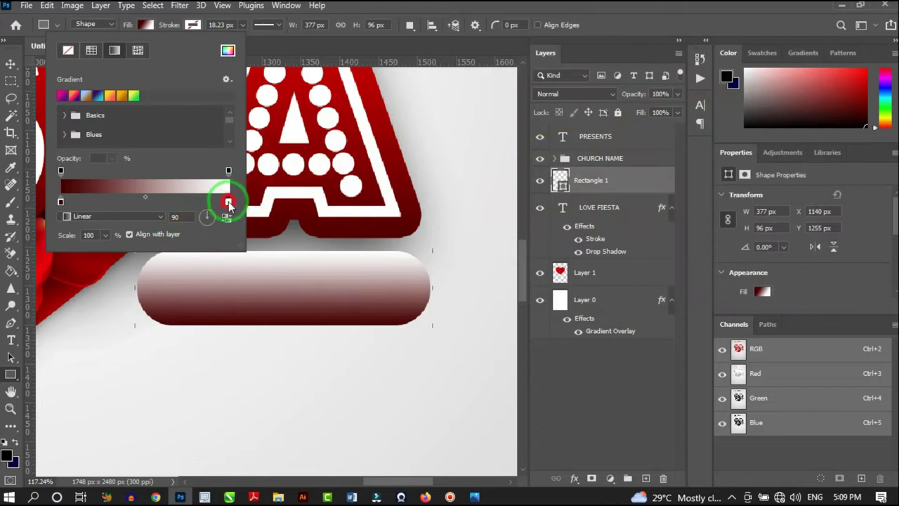
Set the gradient's right stop to #ff0000 and raise its scale to 210%.
{"action": "double_click", "coordinate": [228, 204]}
{"action": "left_click_drag", "start_coordinate": [582, 120], "coordinate": [688, 66]}
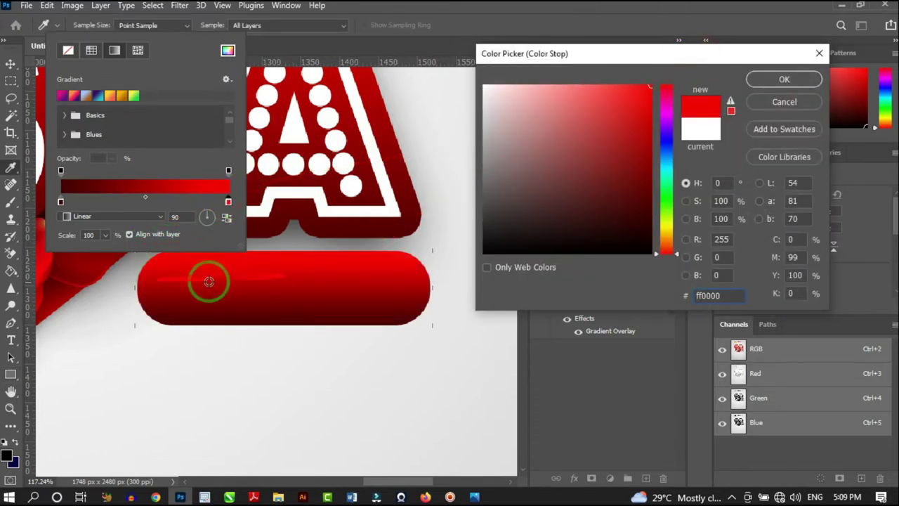
{"action": "left_click", "coordinate": [783, 79]}
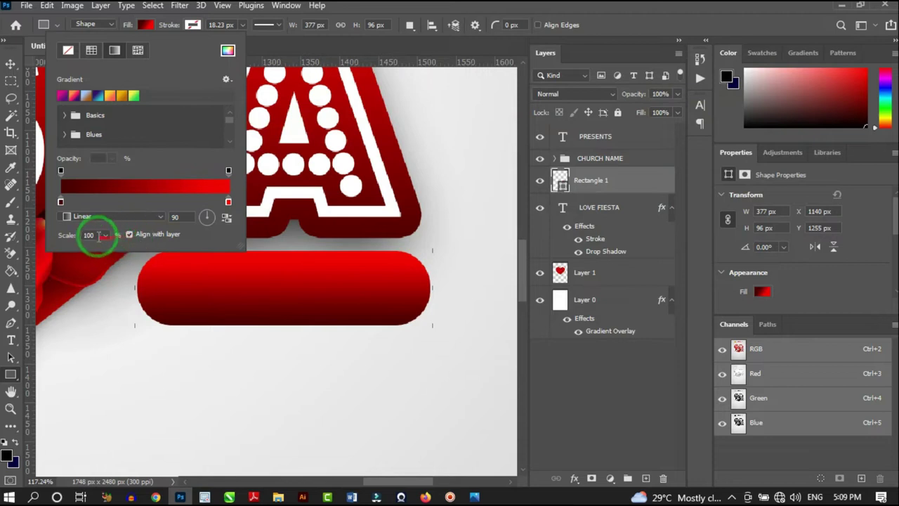
{"action": "left_click_drag", "start_coordinate": [104, 252], "coordinate": [116, 254]}
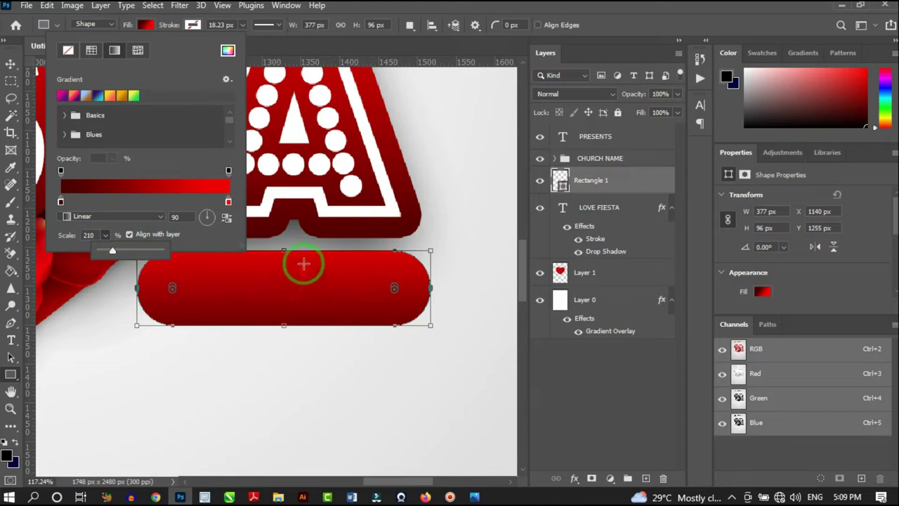
{"action": "left_click", "coordinate": [10, 63]}
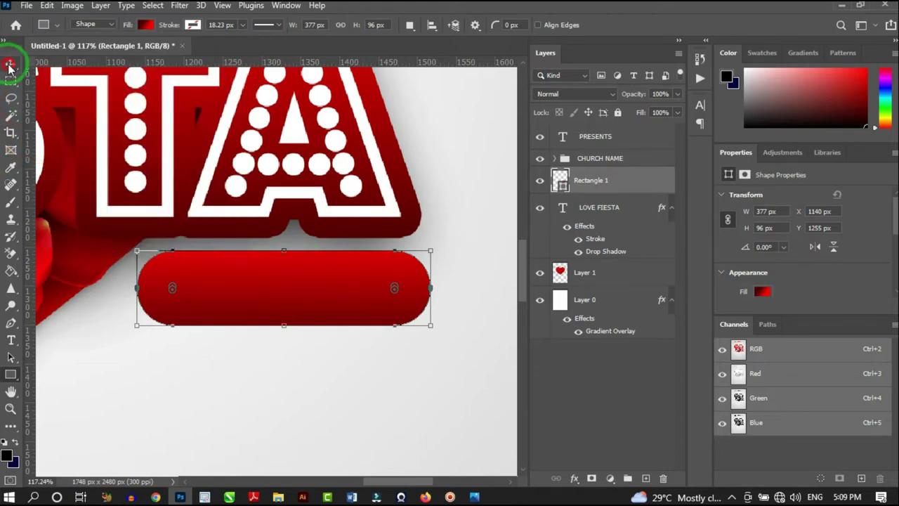
{"action": "scroll", "coordinate": [307, 255], "scroll_direction": "down", "scroll_amount": 4}
{"action": "scroll", "coordinate": [335, 298], "scroll_direction": "down", "scroll_amount": 2}
{"action": "scroll", "coordinate": [333, 288], "scroll_direction": "up", "scroll_amount": 2}
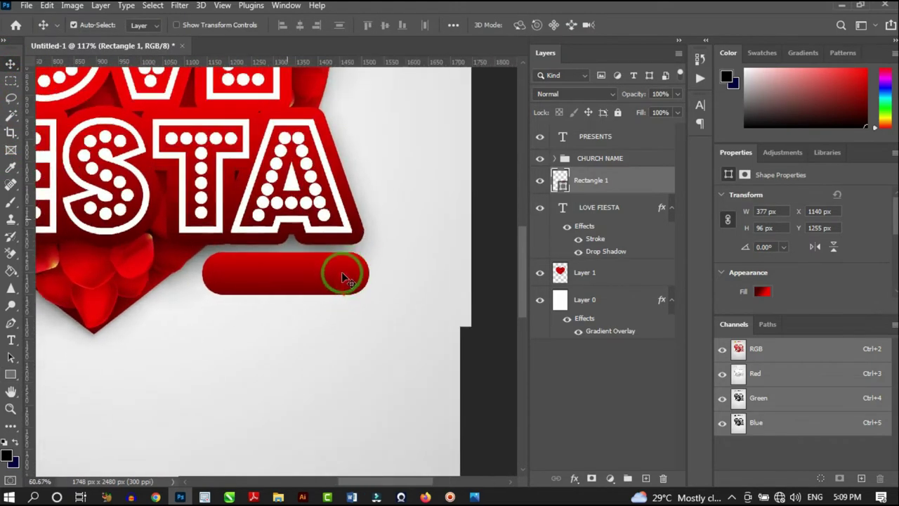
Create a SEASON 2 text layer below the red pill.
{"action": "key", "text": "t"}
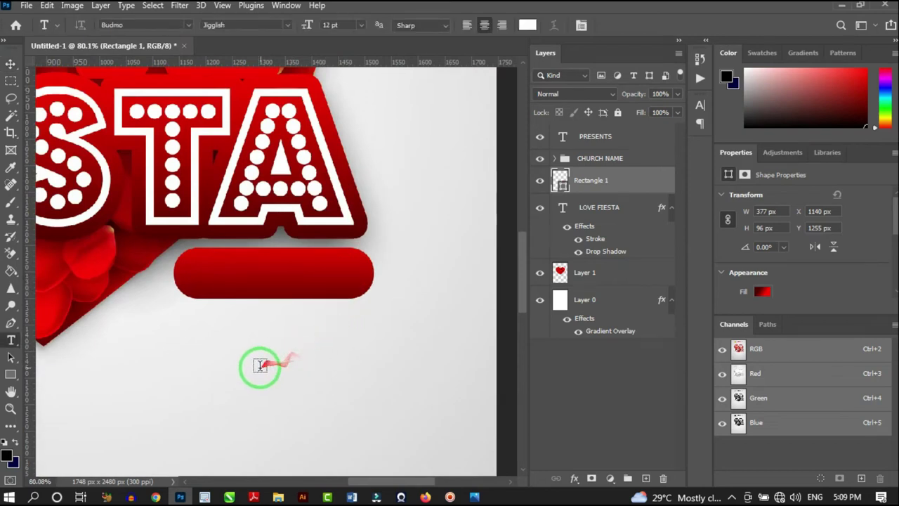
{"action": "left_click", "coordinate": [229, 368]}
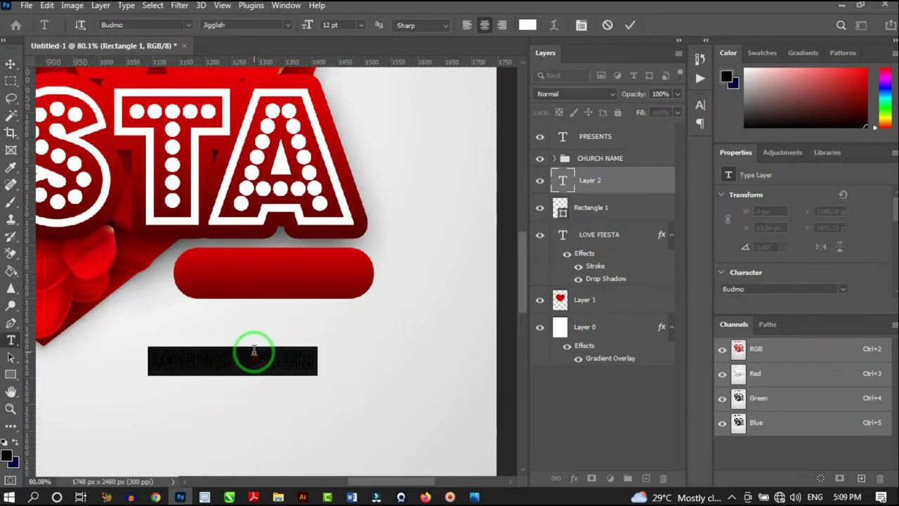
{"action": "left_click", "coordinate": [254, 350]}
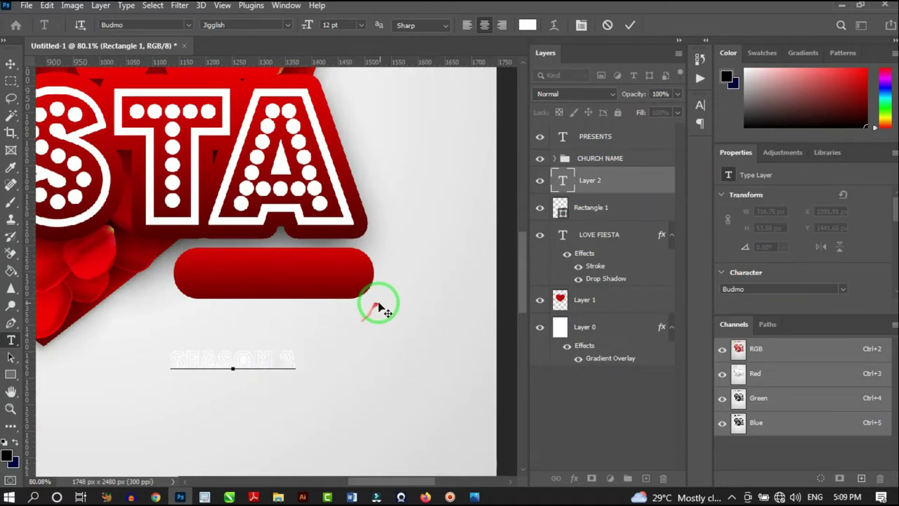
Set the SEASON 2 text in Poppins Bold and finish editing.
{"action": "key", "text": "ctrl+a"}
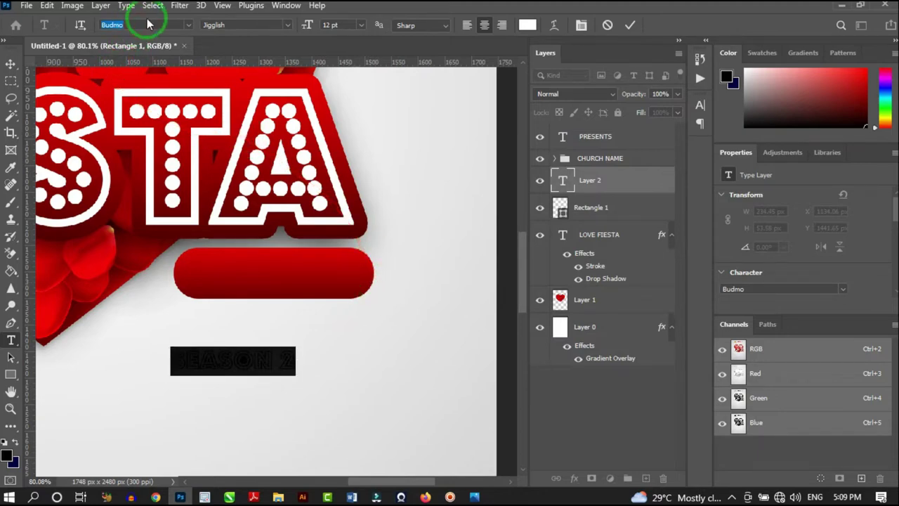
{"action": "type", "text": "Poppi"}
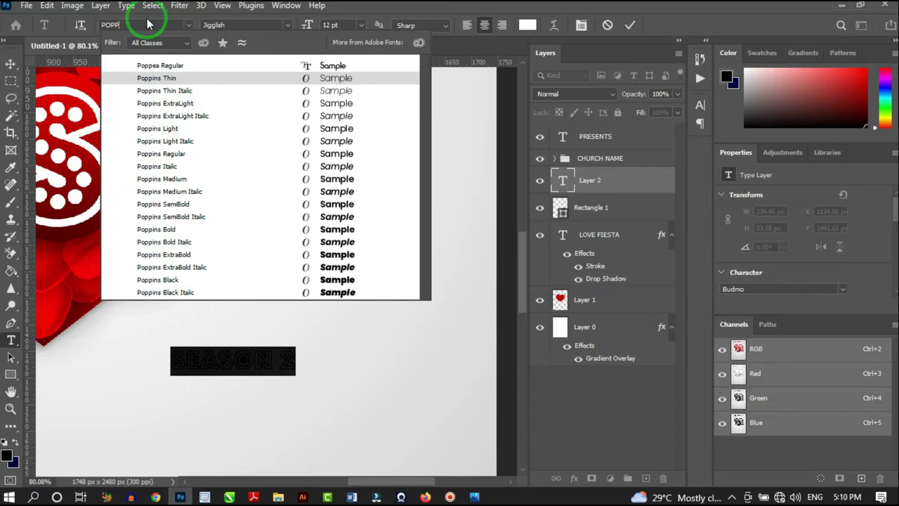
{"action": "left_click", "coordinate": [200, 128]}
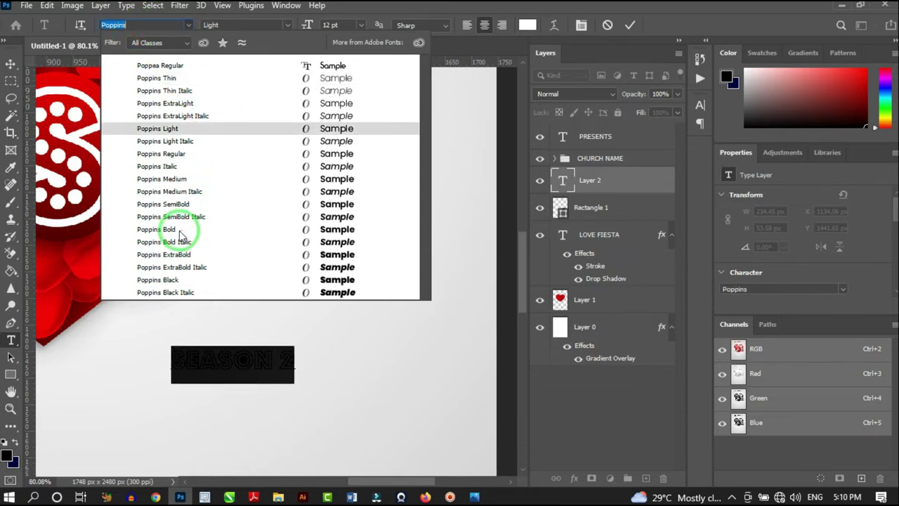
{"action": "left_click", "coordinate": [184, 230]}
{"action": "left_click_drag", "start_coordinate": [110, 136], "coordinate": [541, 7]}
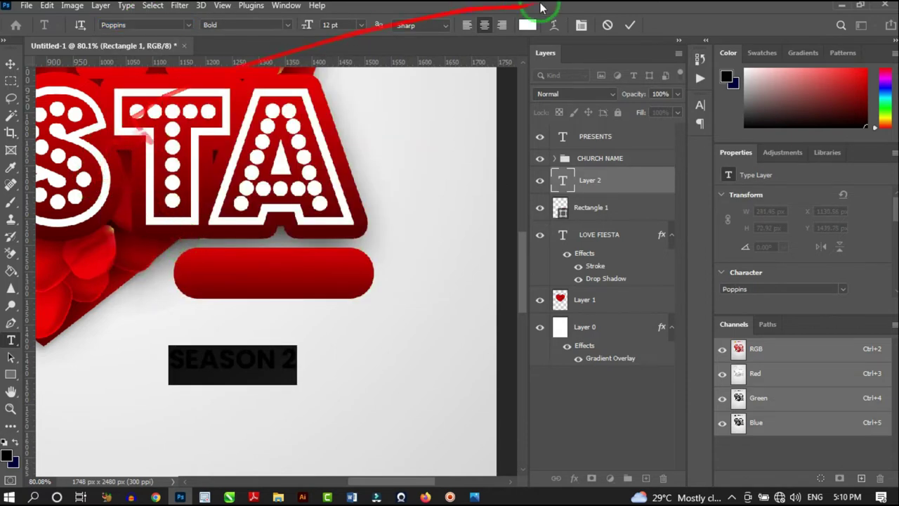
{"action": "left_click", "coordinate": [19, 47]}
Commit the SEASON 2 text and move it into the centre of the red bar.
{"action": "left_click", "coordinate": [260, 360]}
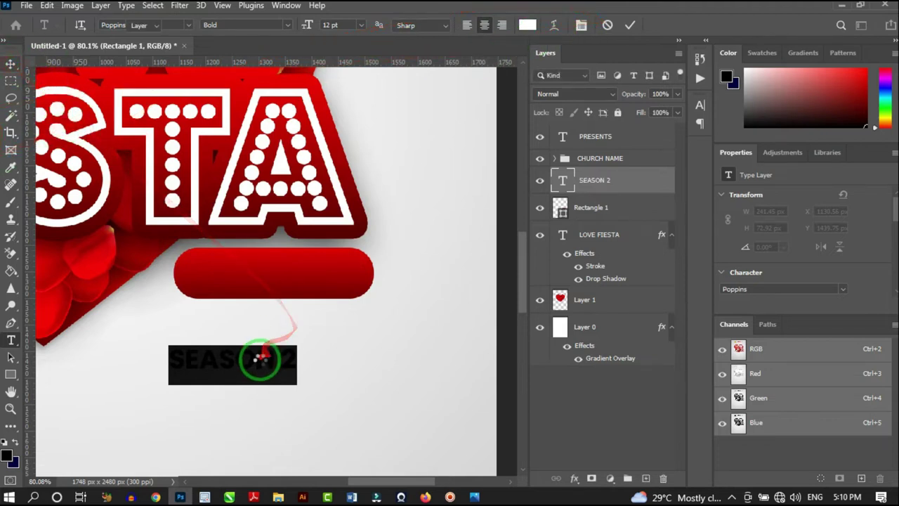
{"action": "key", "text": "ctrl+Return"}
{"action": "left_click_drag", "start_coordinate": [264, 361], "coordinate": [304, 275]}
{"action": "scroll", "coordinate": [323, 289], "scroll_direction": "down", "scroll_amount": 3}
{"action": "scroll", "coordinate": [329, 277], "scroll_direction": "up", "scroll_amount": 5}
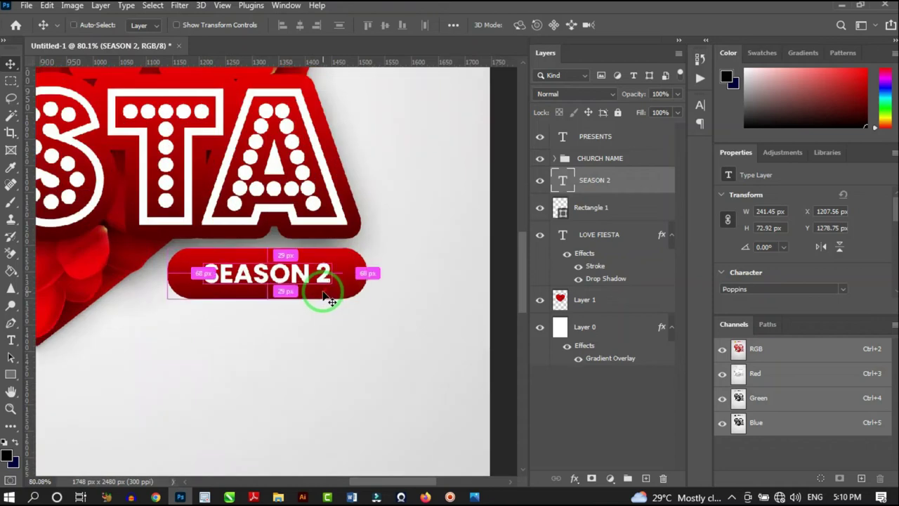
Scale SEASON 2 about 120% to 290.42 × 87.72 px and apply it.
{"action": "key", "text": "ctrl+t"}
{"action": "left_click_drag", "start_coordinate": [334, 306], "coordinate": [343, 319]}
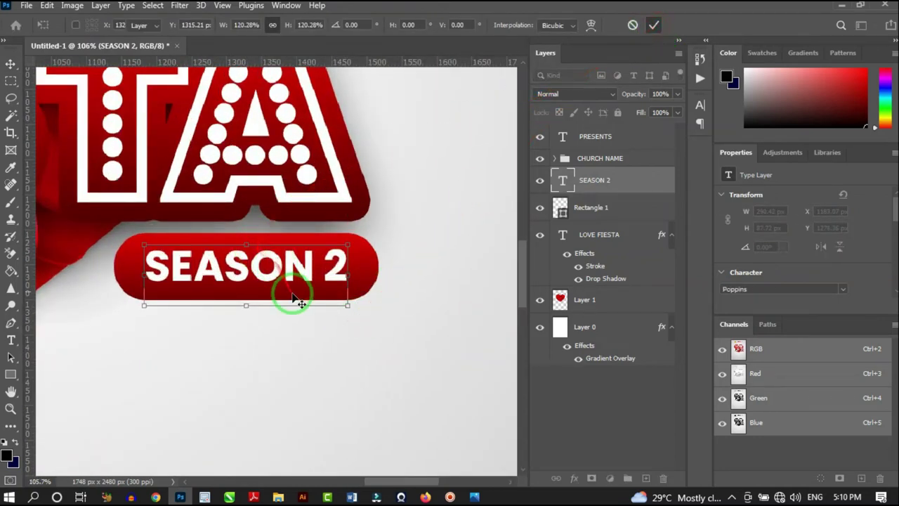
{"action": "scroll", "coordinate": [291, 290], "scroll_direction": "down", "scroll_amount": 4}
{"action": "scroll", "coordinate": [281, 281], "scroll_direction": "down", "scroll_amount": 2}
{"action": "key", "text": "Return"}
{"action": "scroll", "coordinate": [285, 281], "scroll_direction": "up", "scroll_amount": 5}
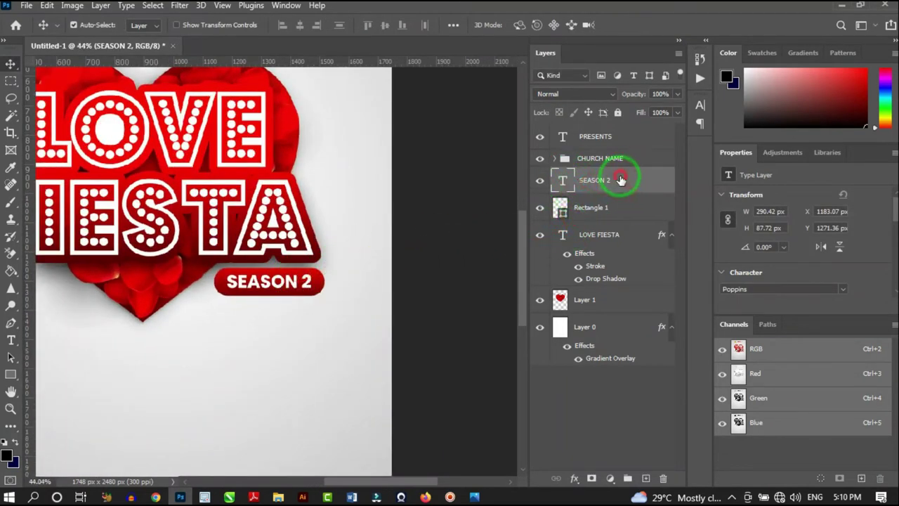
Group SEASON 2 with Rectangle 1 into Group 1 and zoom in on it.
{"action": "left_click", "coordinate": [627, 211], "text": "shift"}
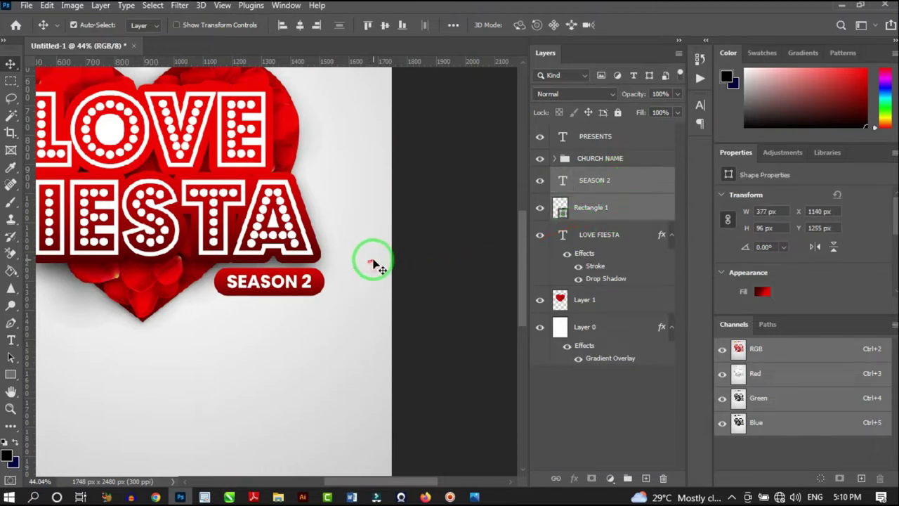
{"action": "key", "text": "ctrl+g"}
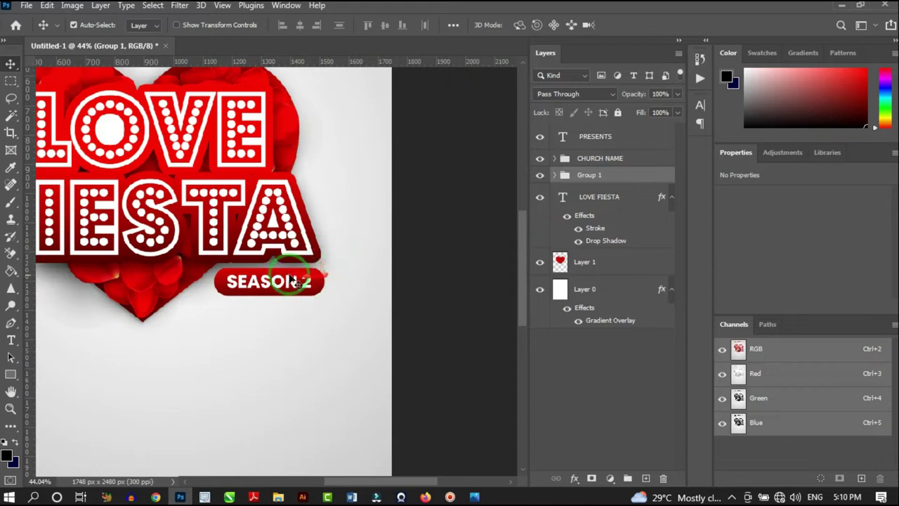
{"action": "key", "text": "ctrl+plus"}
{"action": "scroll", "coordinate": [306, 265], "scroll_direction": "up", "scroll_amount": 1}
Rotate the badge group -4.75° and move it up under FIESTA.
{"action": "key", "text": "ctrl+t"}
{"action": "scroll", "coordinate": [347, 270], "scroll_direction": "up", "scroll_amount": 4}
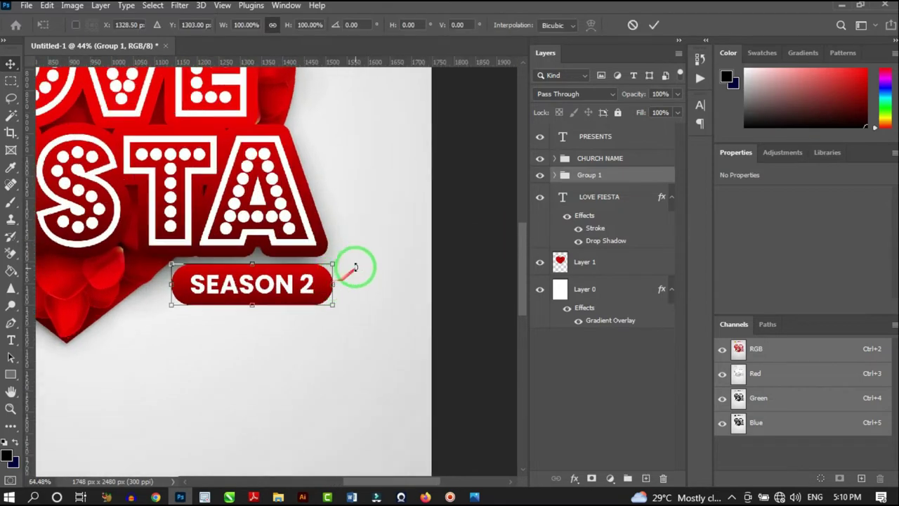
{"action": "left_click_drag", "start_coordinate": [350, 263], "coordinate": [349, 255]}
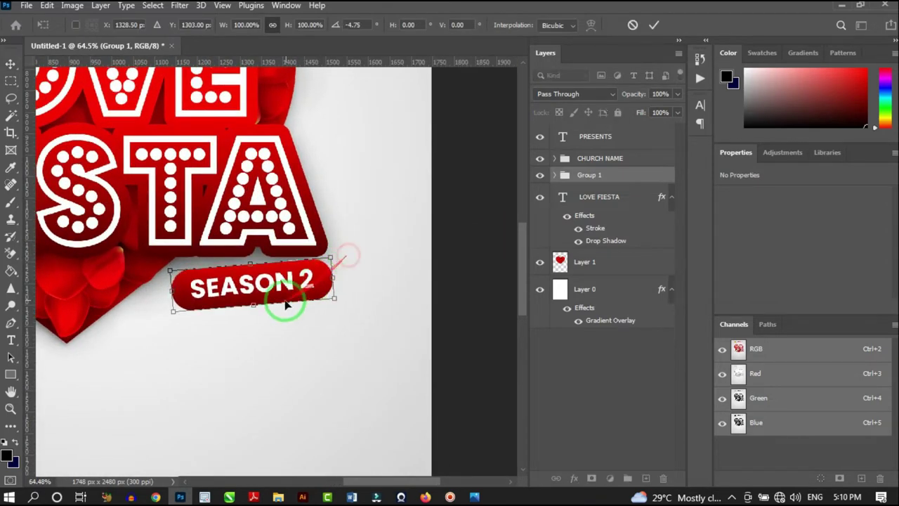
{"action": "left_click_drag", "start_coordinate": [287, 294], "coordinate": [281, 282]}
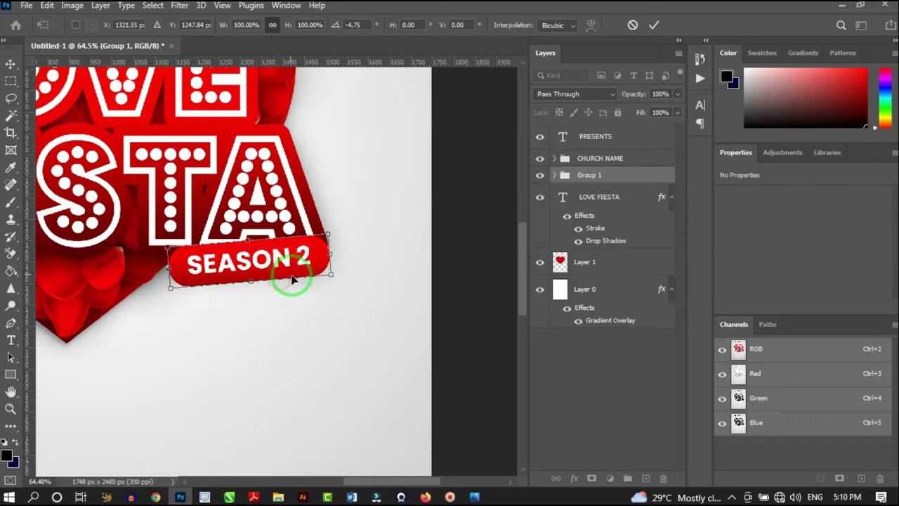
{"action": "scroll", "coordinate": [291, 278], "scroll_direction": "down", "scroll_amount": 3}
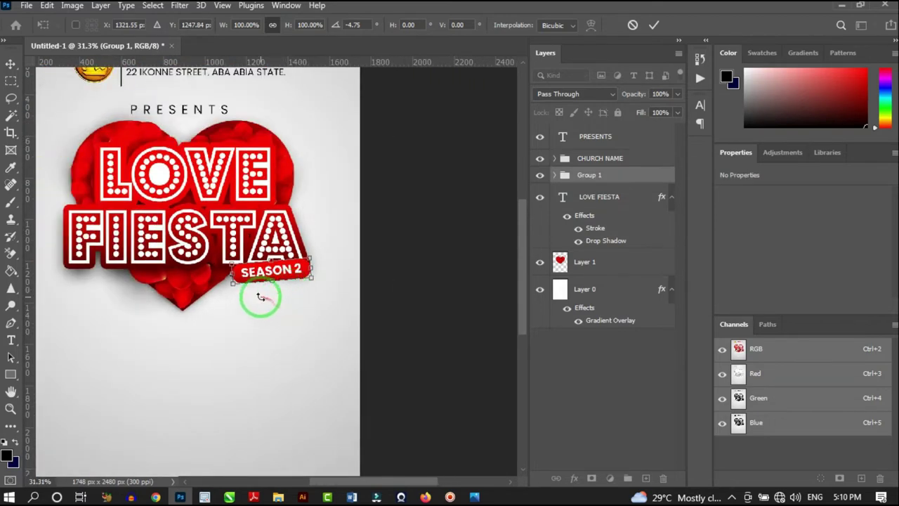
{"action": "scroll", "coordinate": [260, 297], "scroll_direction": "down", "scroll_amount": 2}
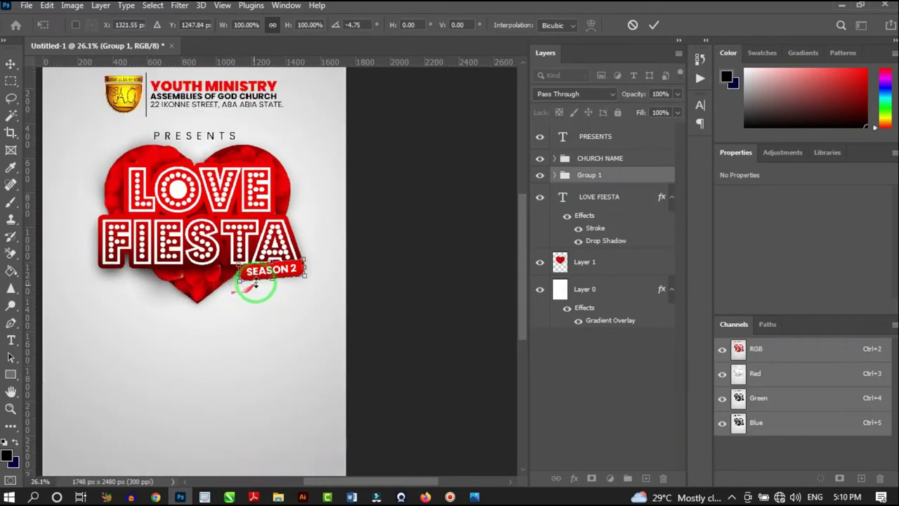
{"action": "scroll", "coordinate": [255, 285], "scroll_direction": "up", "scroll_amount": 1}
{"action": "left_click", "coordinate": [652, 25]}
{"action": "scroll", "coordinate": [298, 279], "scroll_direction": "up", "scroll_amount": 1}
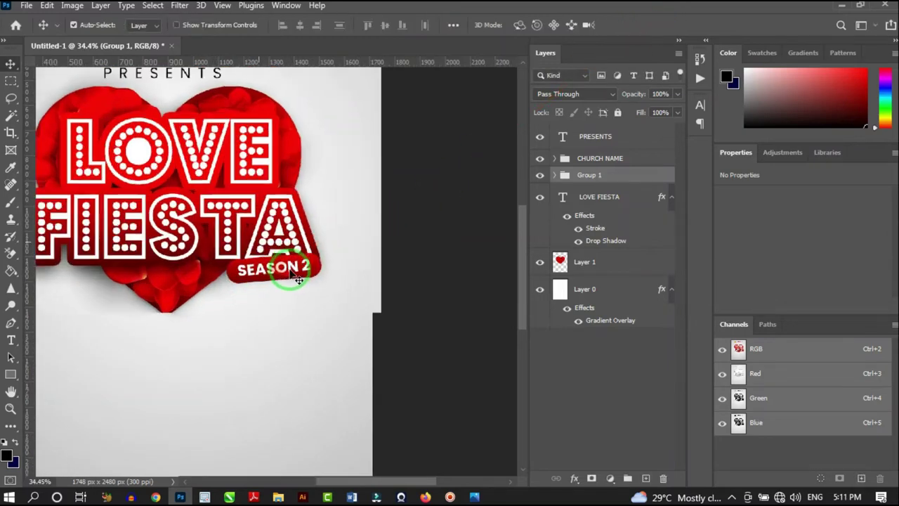
{"action": "scroll", "coordinate": [292, 275], "scroll_direction": "up", "scroll_amount": 3}
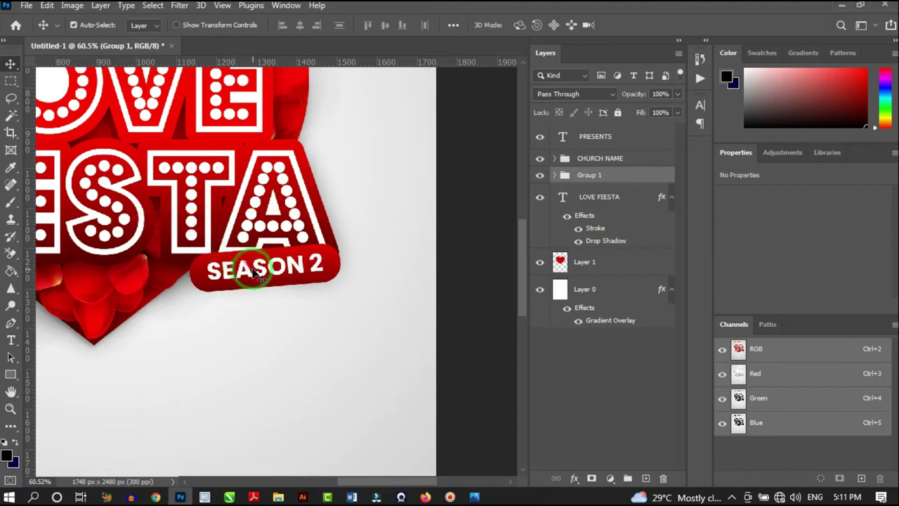
Add a Drop Shadow to Group 1 with size 62, opacity about 73, distance about 15.
{"action": "left_click", "coordinate": [575, 480]}
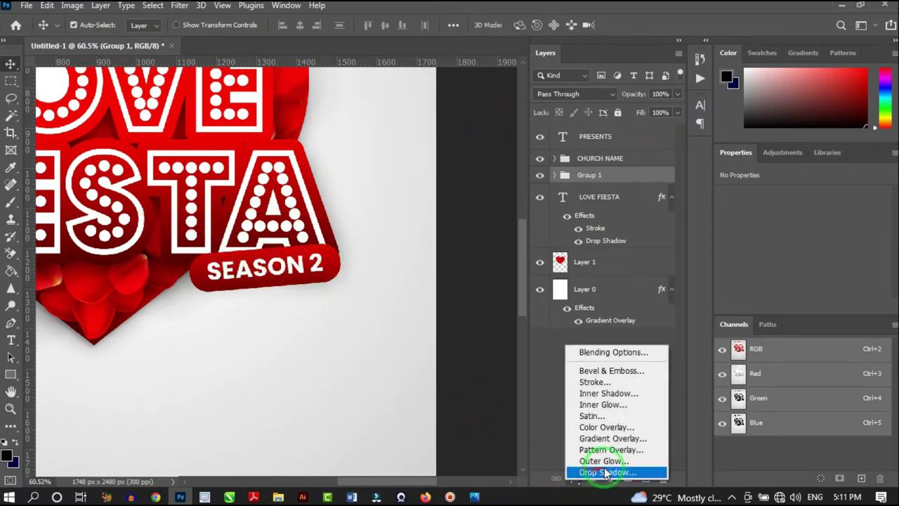
{"action": "left_click", "coordinate": [603, 472]}
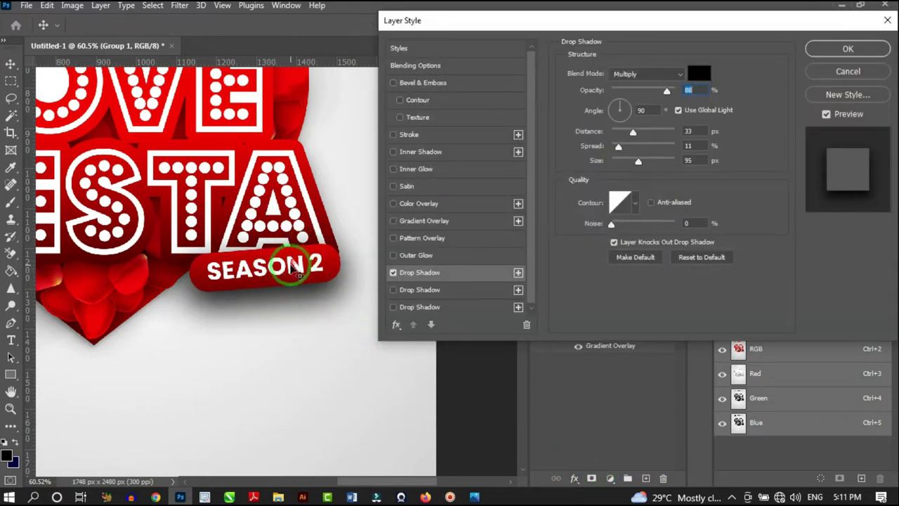
{"action": "left_click", "coordinate": [639, 161]}
{"action": "left_click_drag", "start_coordinate": [639, 161], "coordinate": [630, 160]}
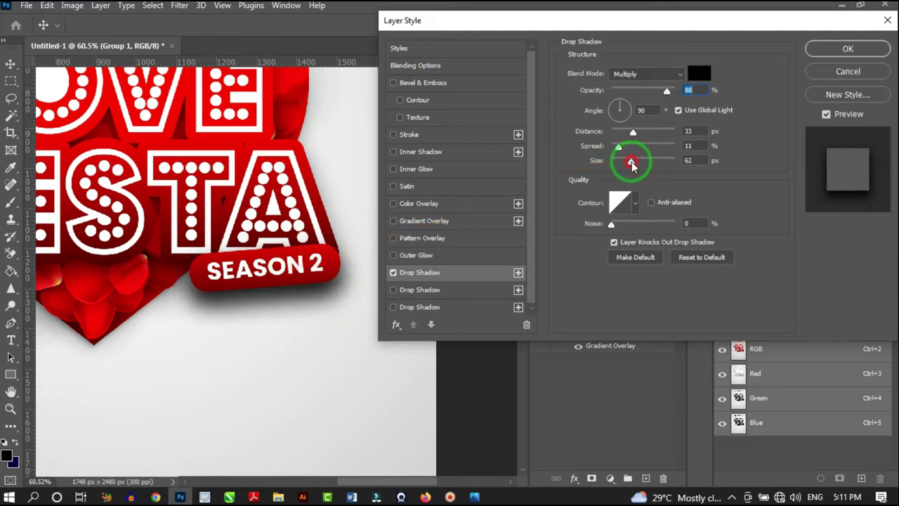
{"action": "left_click", "coordinate": [666, 92]}
{"action": "left_click_drag", "start_coordinate": [669, 95], "coordinate": [658, 93]}
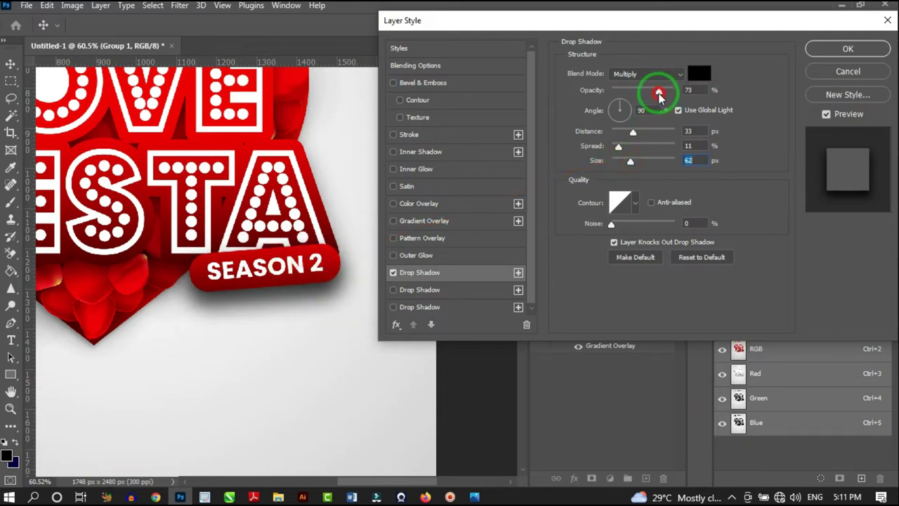
{"action": "left_click_drag", "start_coordinate": [633, 132], "coordinate": [621, 135]}
{"action": "left_click", "coordinate": [848, 49]}
{"action": "scroll", "coordinate": [130, 298], "scroll_direction": "down", "scroll_amount": 5}
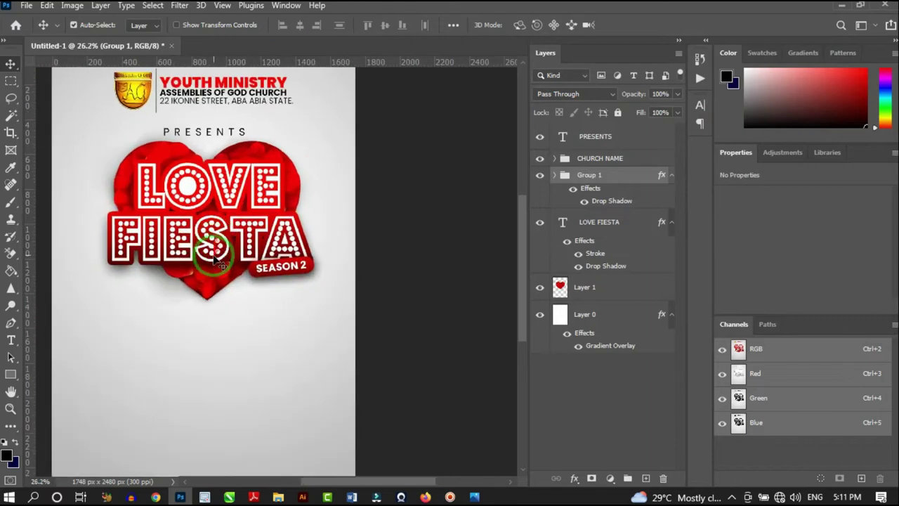
{"action": "scroll", "coordinate": [231, 243], "scroll_direction": "down", "scroll_amount": 2}
{"action": "scroll", "coordinate": [199, 204], "scroll_direction": "up", "scroll_amount": 1}
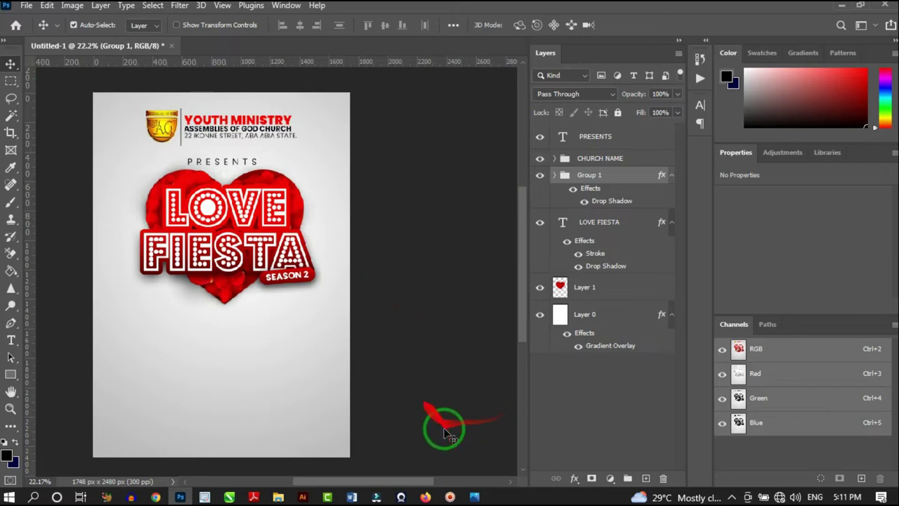
In Word's Document1, select the THEME: and SEX, LOVE & MARRIAGE lines.
{"action": "left_click", "coordinate": [353, 493]}
{"action": "scroll", "coordinate": [277, 271], "scroll_direction": "down", "scroll_amount": 4}
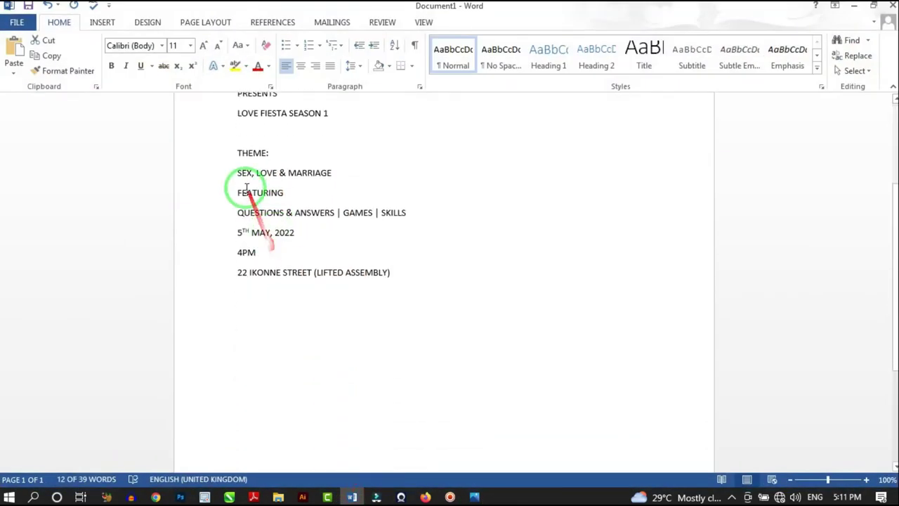
{"action": "scroll", "coordinate": [240, 185], "scroll_direction": "up", "scroll_amount": 1}
{"action": "left_click_drag", "start_coordinate": [236, 206], "coordinate": [331, 203]}
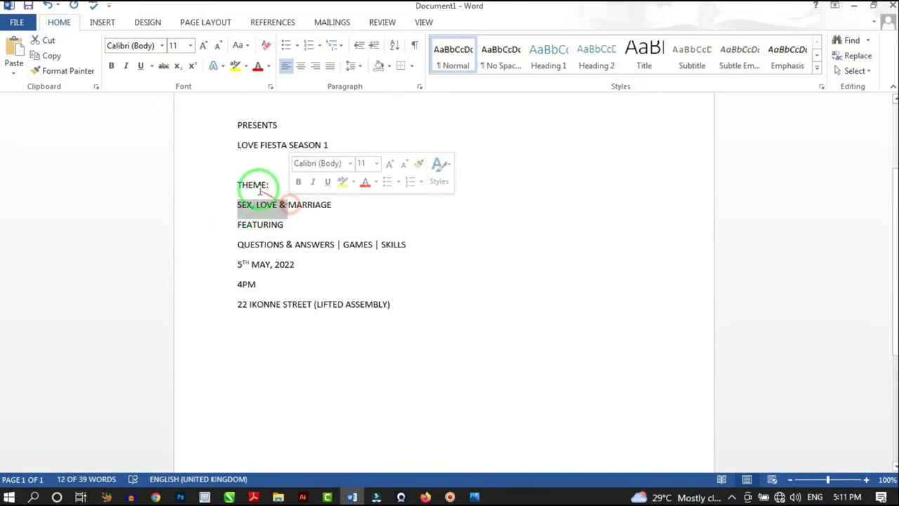
{"action": "left_click_drag", "start_coordinate": [237, 184], "coordinate": [337, 214]}
{"action": "key", "text": "ctrl+c"}
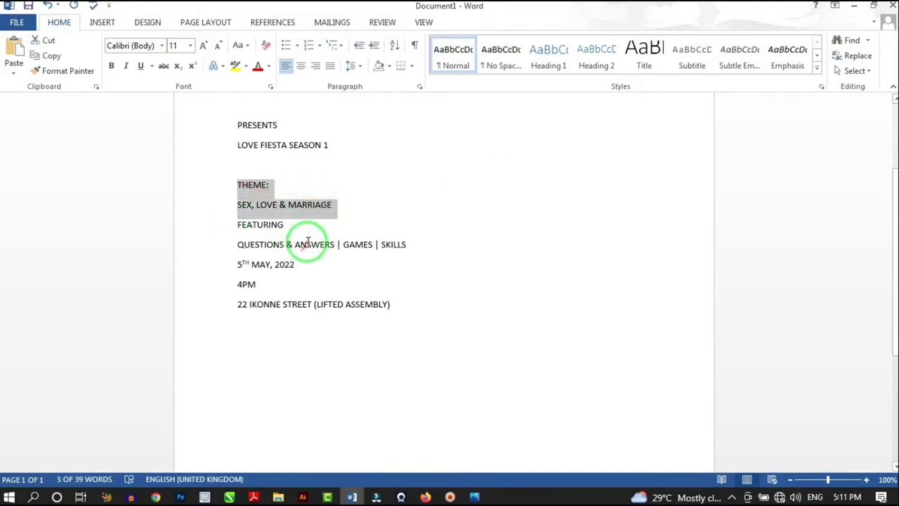
Back in Photoshop, create a text layer below the heart and paste the theme lines.
{"action": "left_click", "coordinate": [179, 496]}
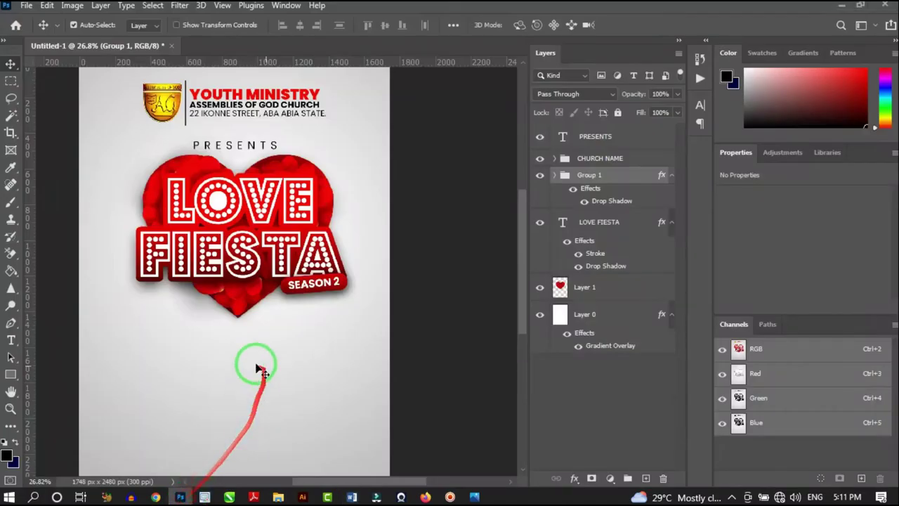
{"action": "scroll", "coordinate": [229, 378], "scroll_direction": "up", "scroll_amount": 2}
{"action": "key", "text": "t"}
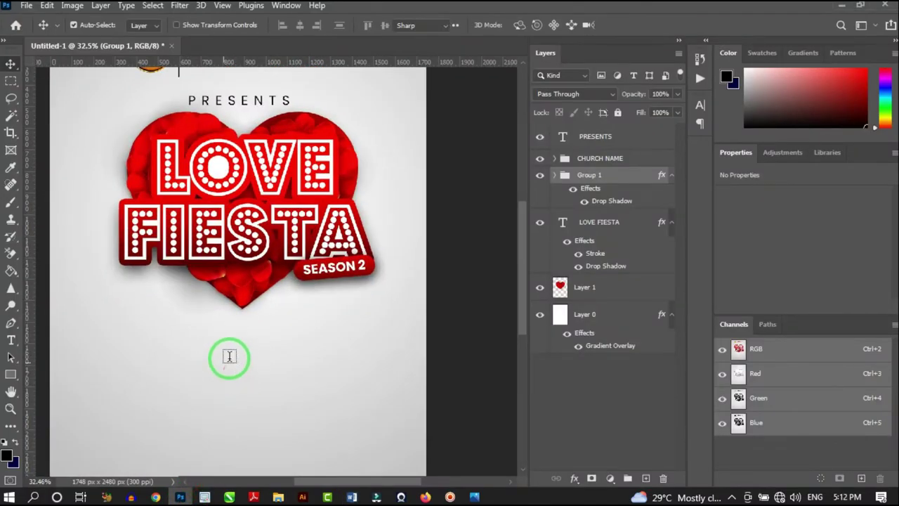
{"action": "left_click", "coordinate": [204, 361]}
{"action": "scroll", "coordinate": [203, 365], "scroll_direction": "up", "scroll_amount": 2}
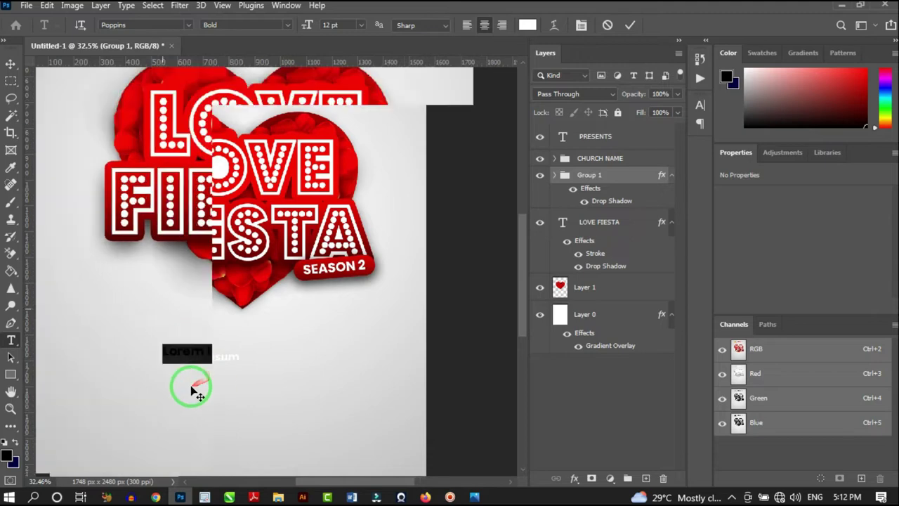
{"action": "key", "text": "ctrl+v"}
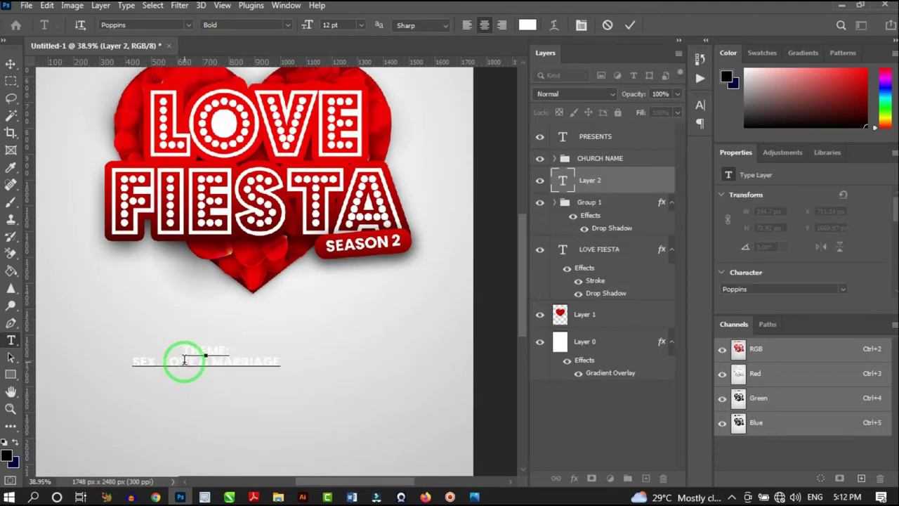
{"action": "scroll", "coordinate": [191, 365], "scroll_direction": "up", "scroll_amount": 2}
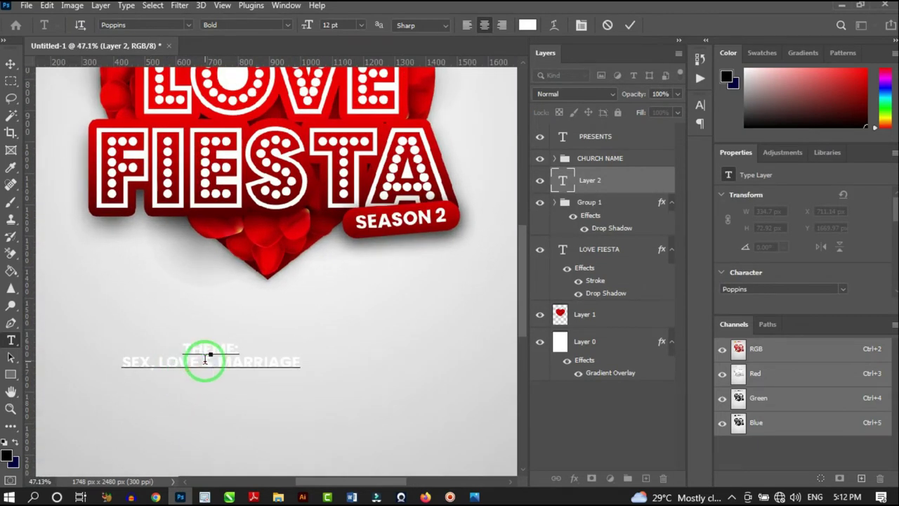
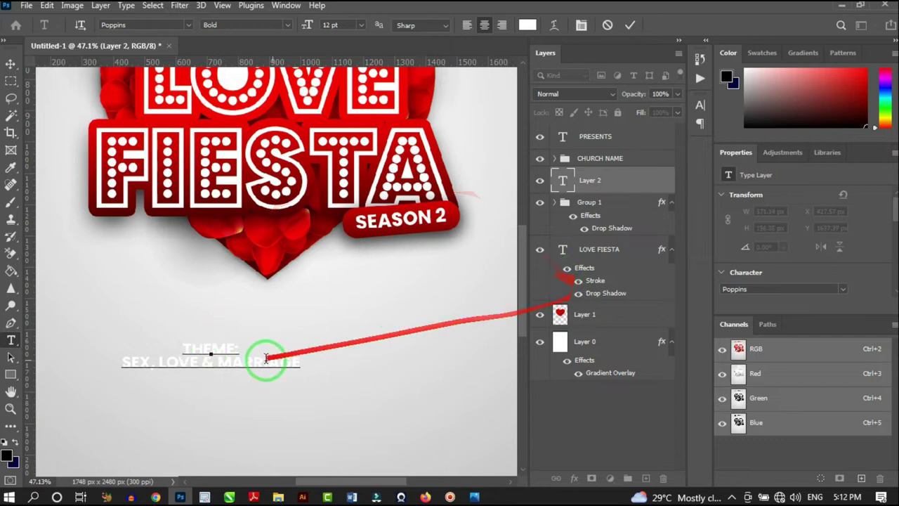
Colour the theme text dark red and break MARRIAGE onto its own line after '&'.
{"action": "key", "text": "ctrl+a"}
{"action": "left_click_drag", "start_coordinate": [840, 93], "coordinate": [894, 148]}
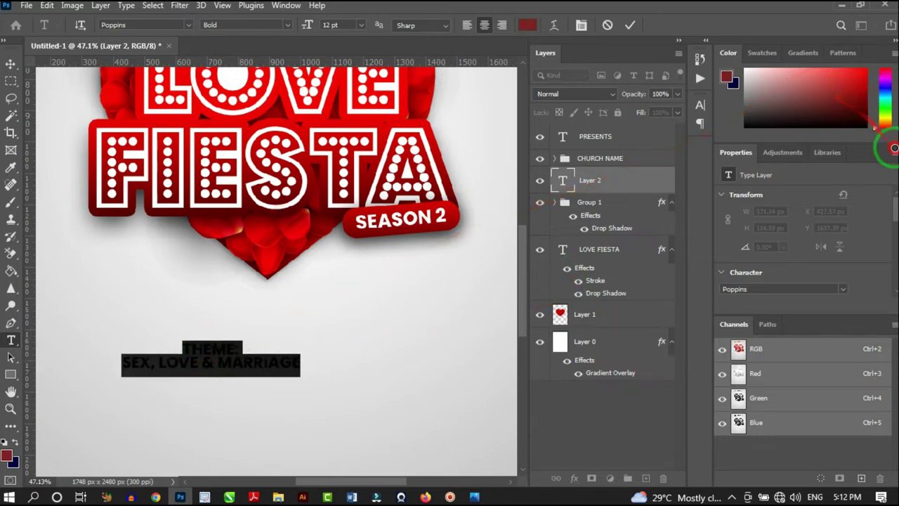
{"action": "scroll", "coordinate": [201, 371], "scroll_direction": "up", "scroll_amount": 2}
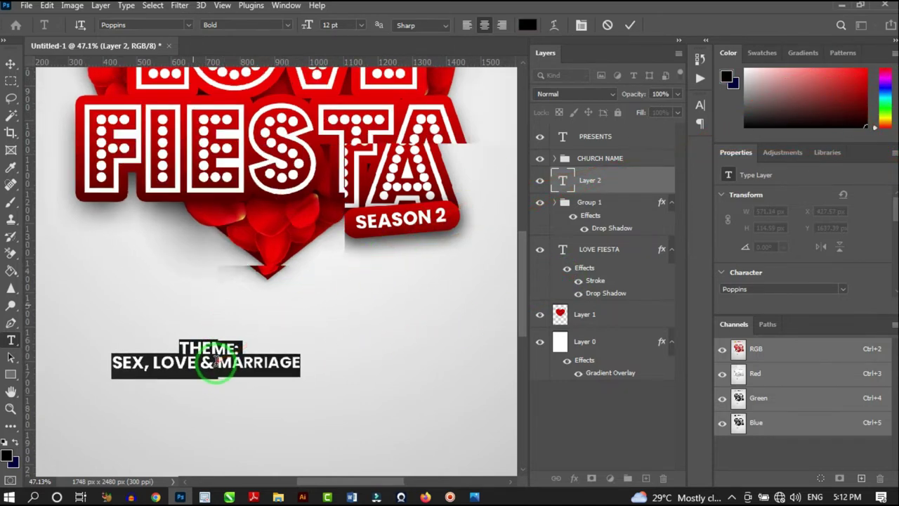
{"action": "left_click", "coordinate": [218, 383]}
{"action": "scroll", "coordinate": [218, 383], "scroll_direction": "up", "scroll_amount": 2}
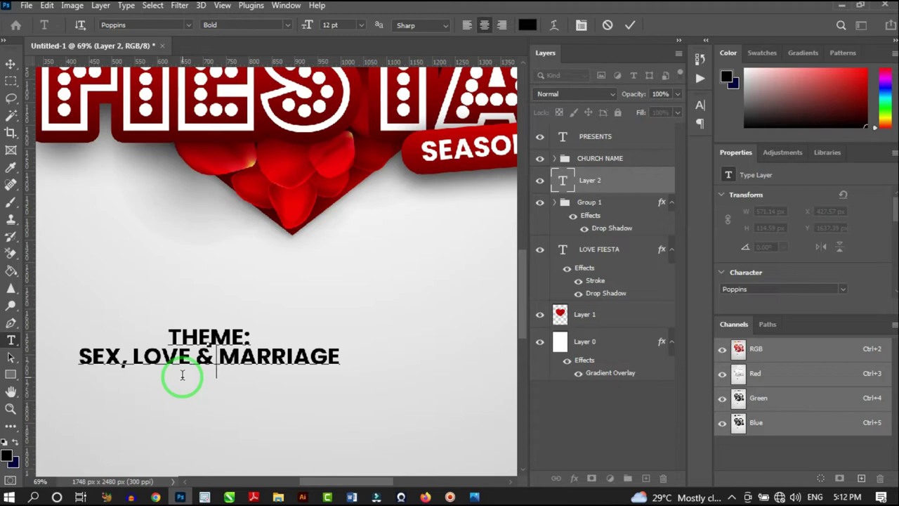
{"action": "key", "text": "Return"}
{"action": "scroll", "coordinate": [184, 377], "scroll_direction": "up", "scroll_amount": 2}
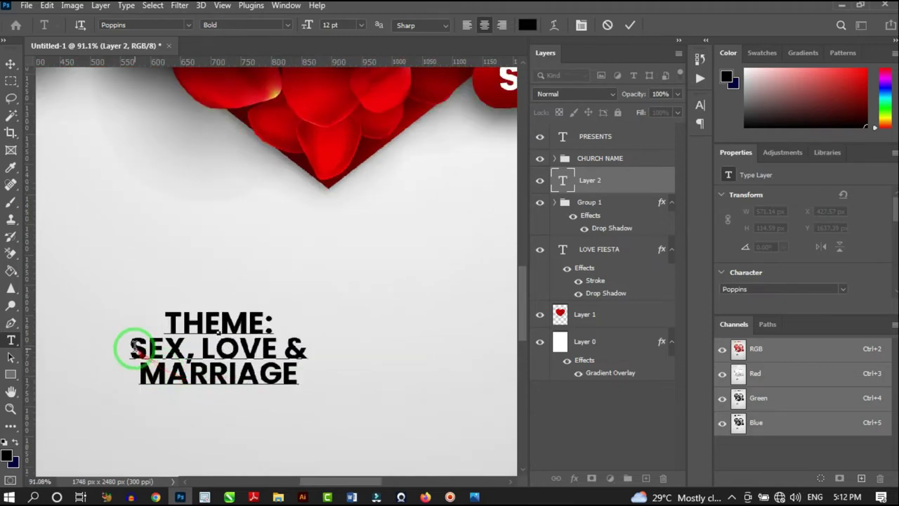
Set the SEX, LOVE & MARRIAGE lines to the Poppins Black weight.
{"action": "left_click_drag", "start_coordinate": [132, 346], "coordinate": [362, 377]}
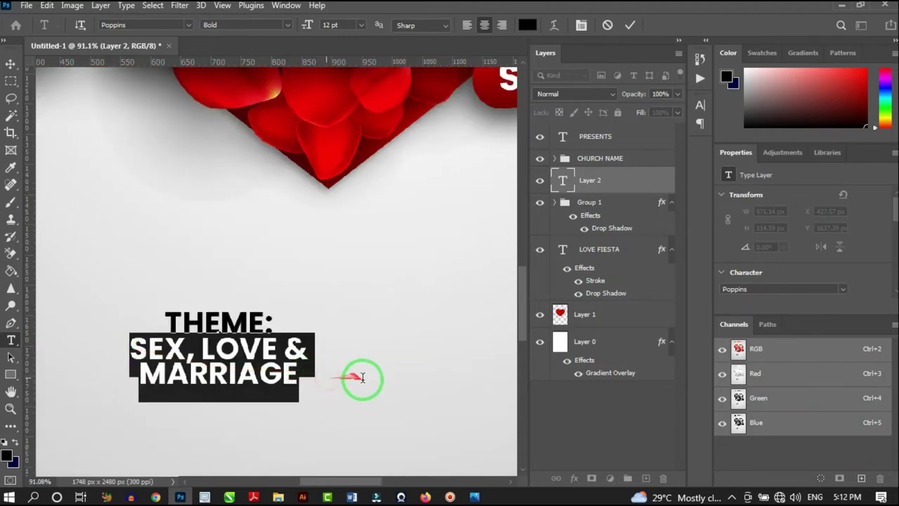
{"action": "left_click", "coordinate": [288, 29]}
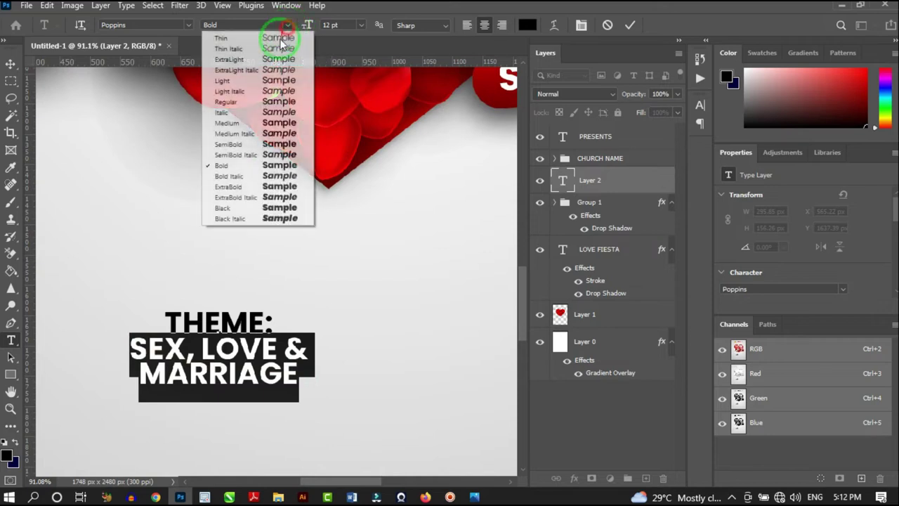
{"action": "left_click", "coordinate": [254, 209]}
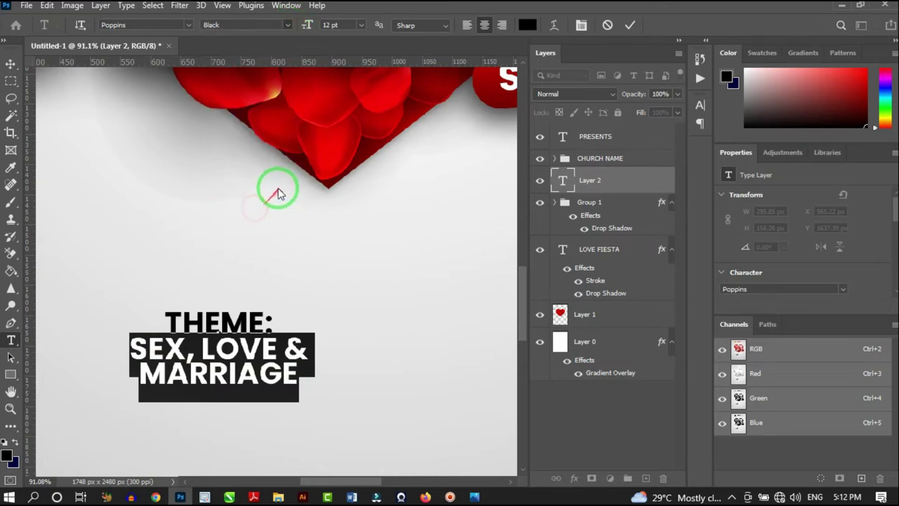
{"action": "scroll", "coordinate": [217, 368], "scroll_direction": "up", "scroll_amount": 2}
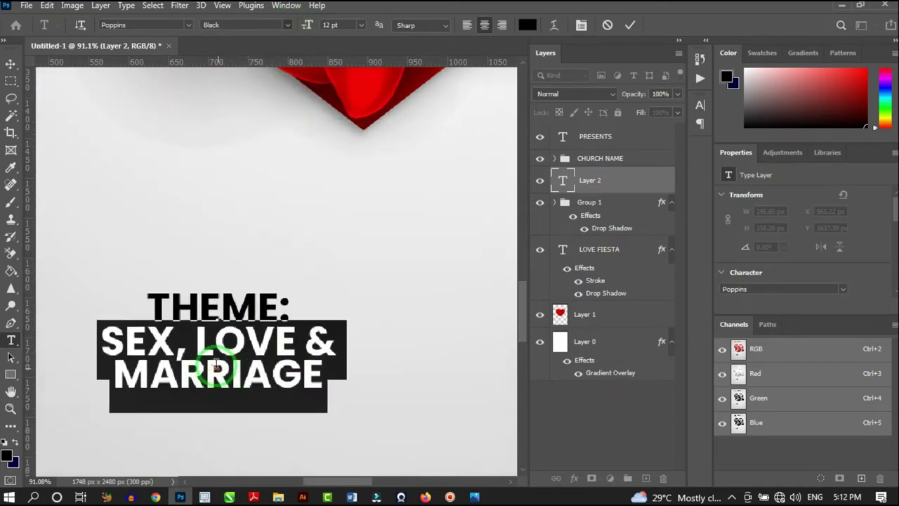
Shrink the word THEME: to 8 pt.
{"action": "left_click", "coordinate": [232, 383]}
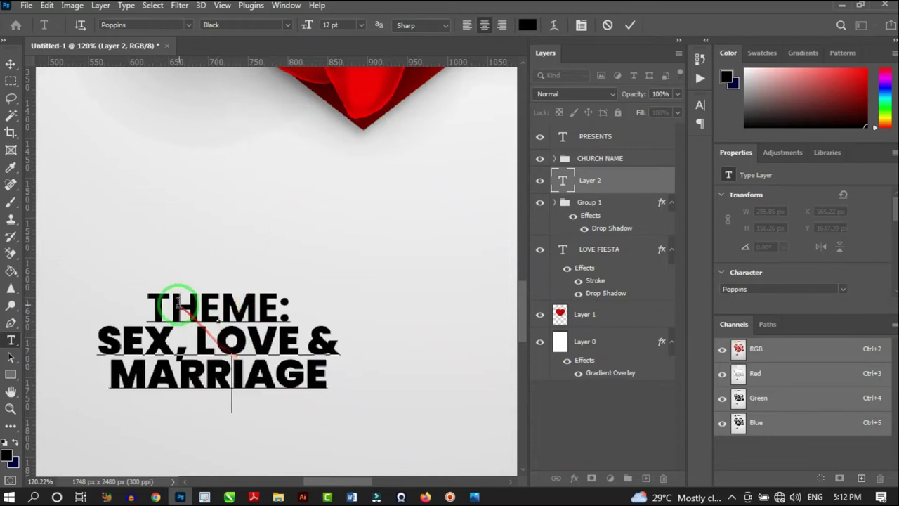
{"action": "left_click_drag", "start_coordinate": [151, 302], "coordinate": [307, 290]}
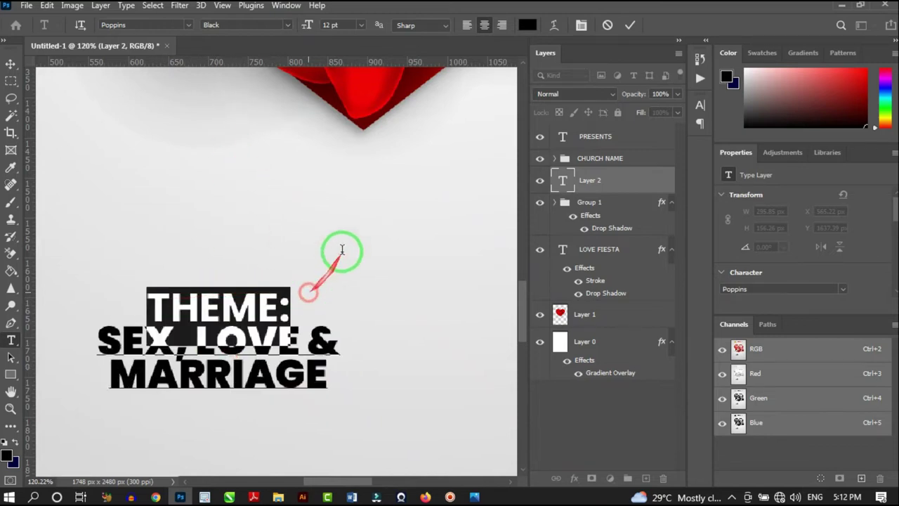
{"action": "scroll", "coordinate": [275, 24], "scroll_direction": "up", "scroll_amount": 2}
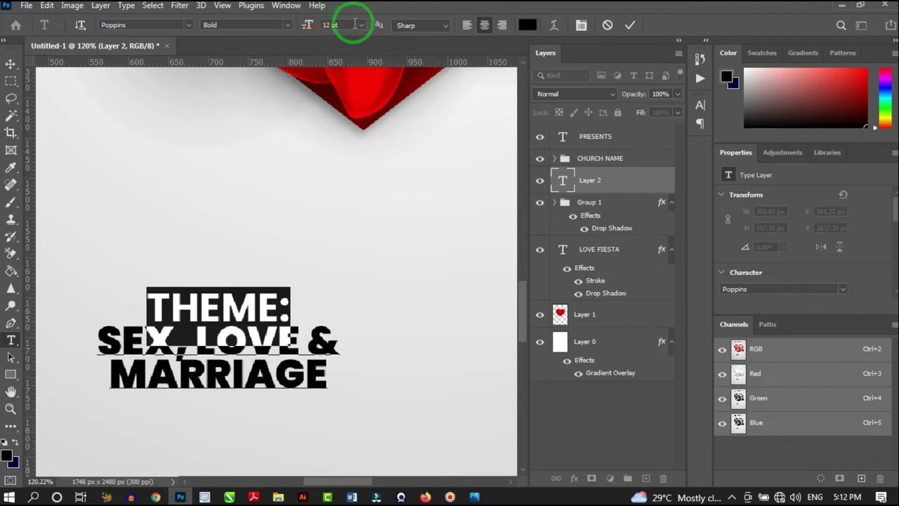
{"action": "left_click_drag", "start_coordinate": [360, 27], "coordinate": [349, 63]}
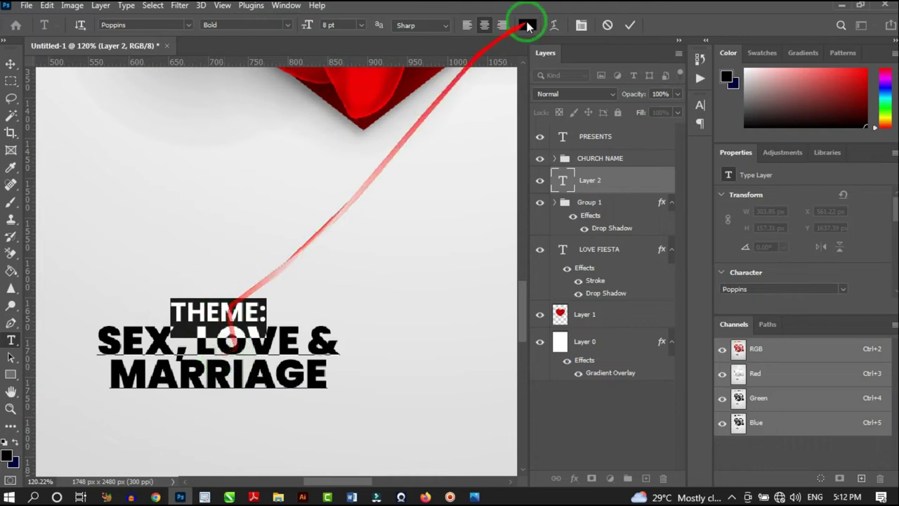
Widen THEME: tracking to 260 and colour it red.
{"action": "left_click", "coordinate": [582, 25]}
{"action": "left_click", "coordinate": [627, 141]}
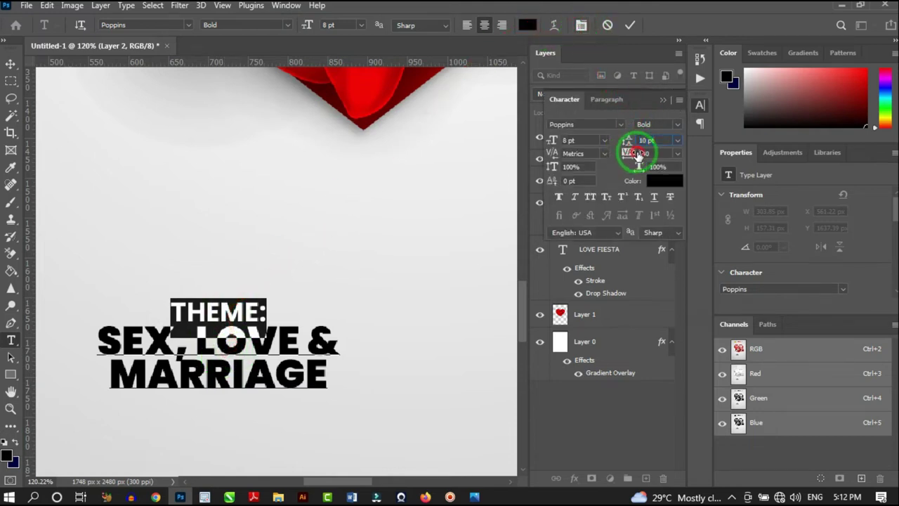
{"action": "key", "text": "shift+Up"}
{"action": "key", "text": "shift+Up"}
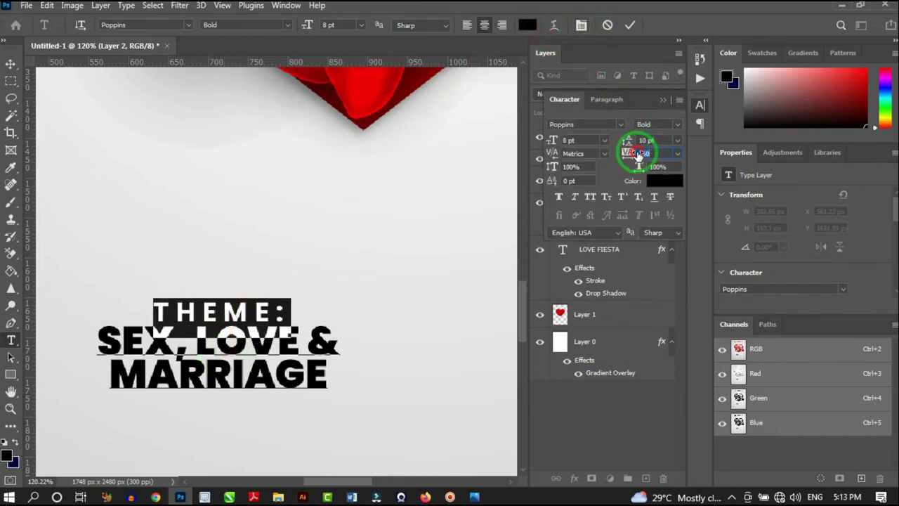
{"action": "left_click", "coordinate": [853, 87]}
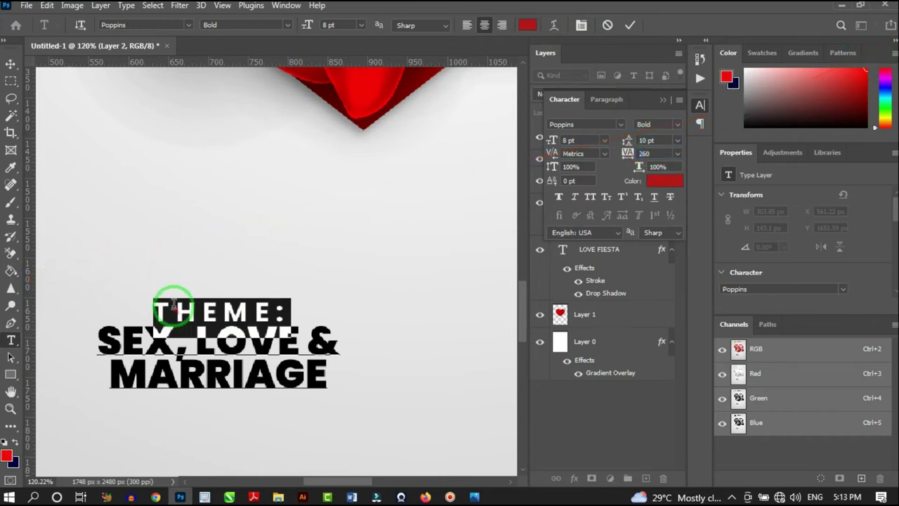
{"action": "left_click", "coordinate": [204, 312]}
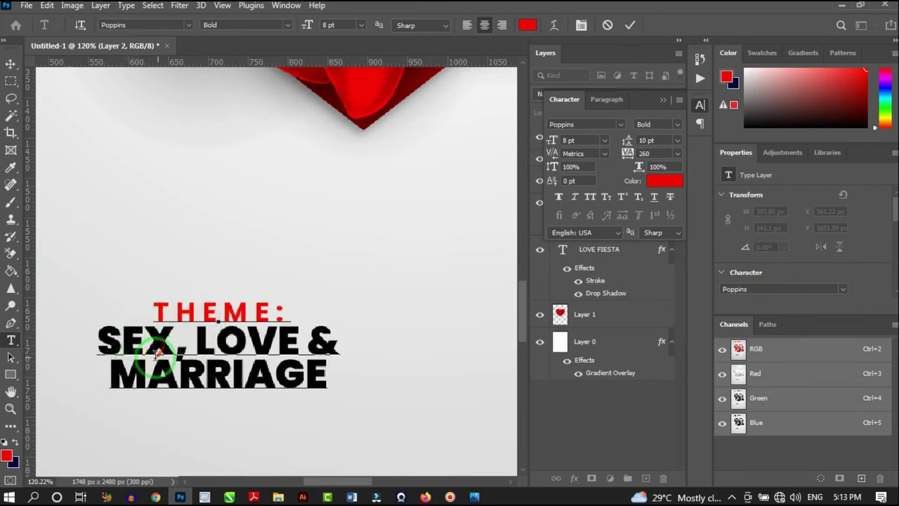
Colour the ampersand and MARRIAGE red.
{"action": "scroll", "coordinate": [211, 344], "scroll_direction": "down", "scroll_amount": 6}
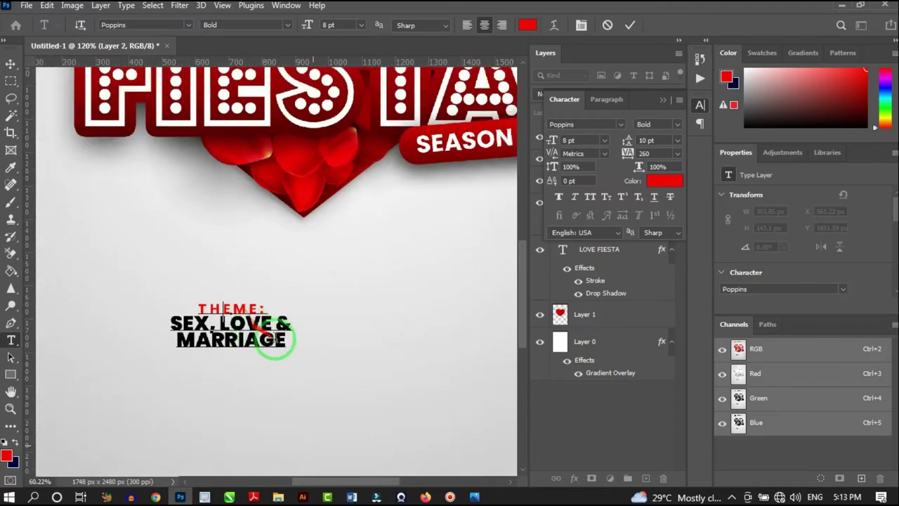
{"action": "scroll", "coordinate": [253, 344], "scroll_direction": "up", "scroll_amount": 4}
{"action": "left_click_drag", "start_coordinate": [297, 292], "coordinate": [311, 339]}
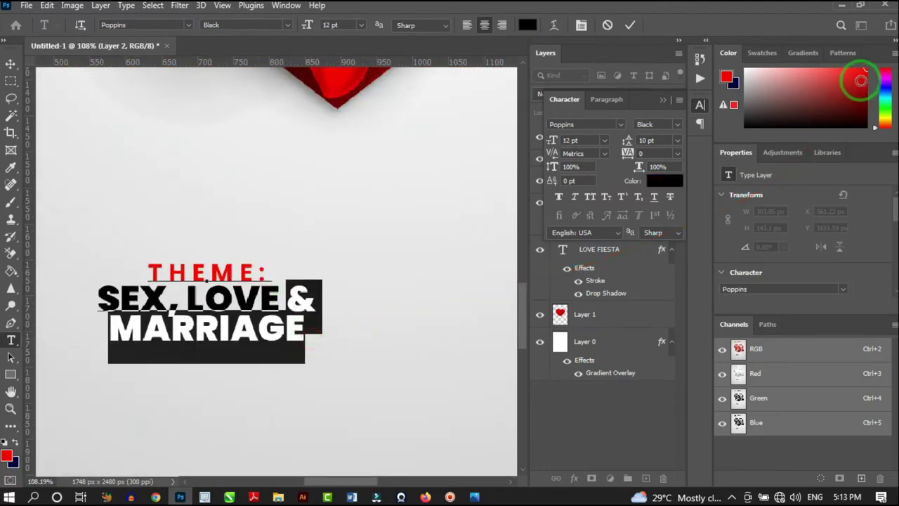
{"action": "left_click", "coordinate": [874, 59]}
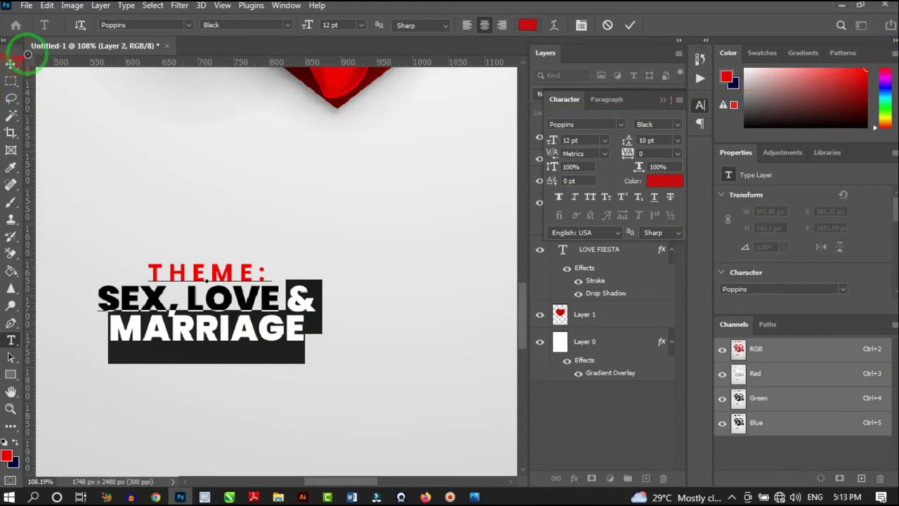
Scale the theme text layer up to about 312%.
{"action": "left_click", "coordinate": [10, 66]}
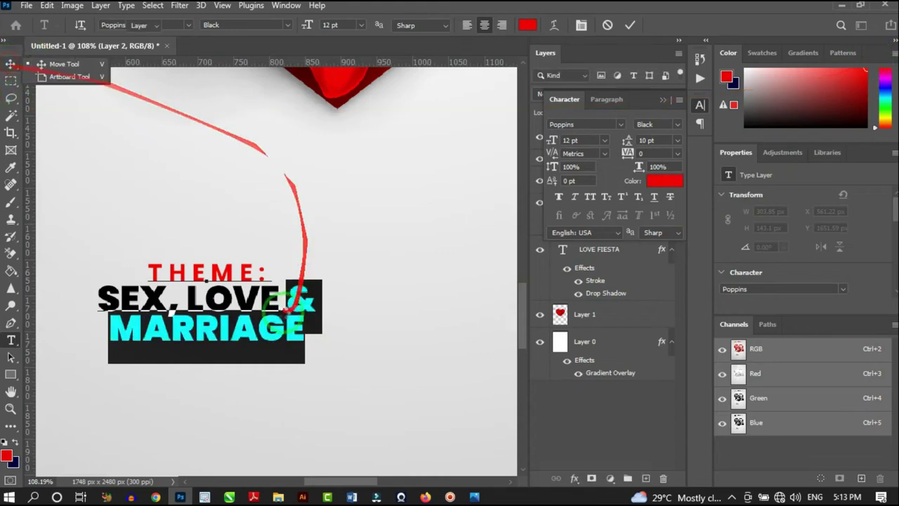
{"action": "scroll", "coordinate": [154, 330], "scroll_direction": "down", "scroll_amount": 5}
{"action": "left_click", "coordinate": [173, 321]}
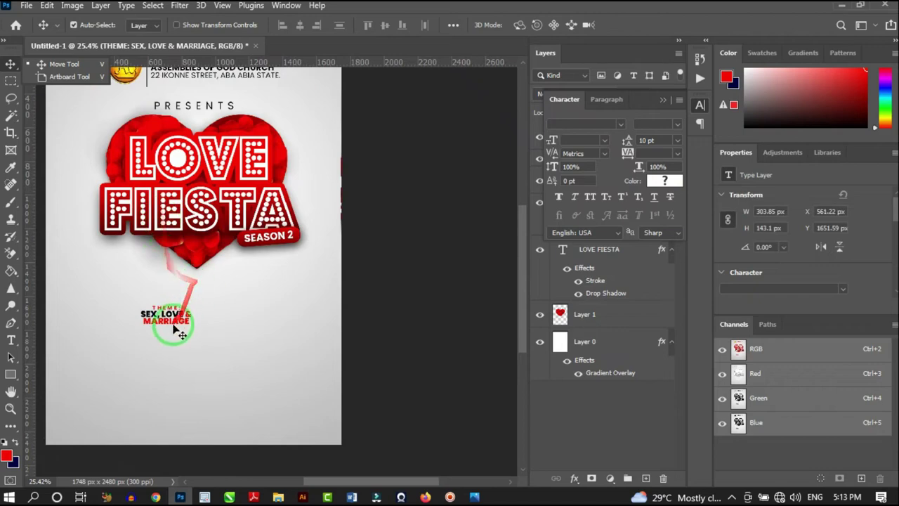
{"action": "scroll", "coordinate": [176, 321], "scroll_direction": "up", "scroll_amount": 2}
{"action": "key", "text": "ctrl+t"}
{"action": "scroll", "coordinate": [189, 336], "scroll_direction": "up", "scroll_amount": 1}
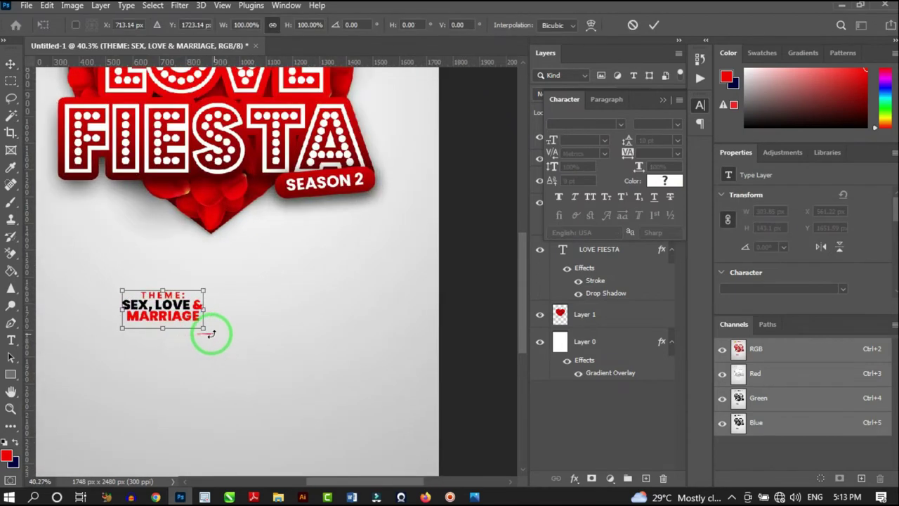
{"action": "left_click_drag", "start_coordinate": [209, 330], "coordinate": [353, 419]}
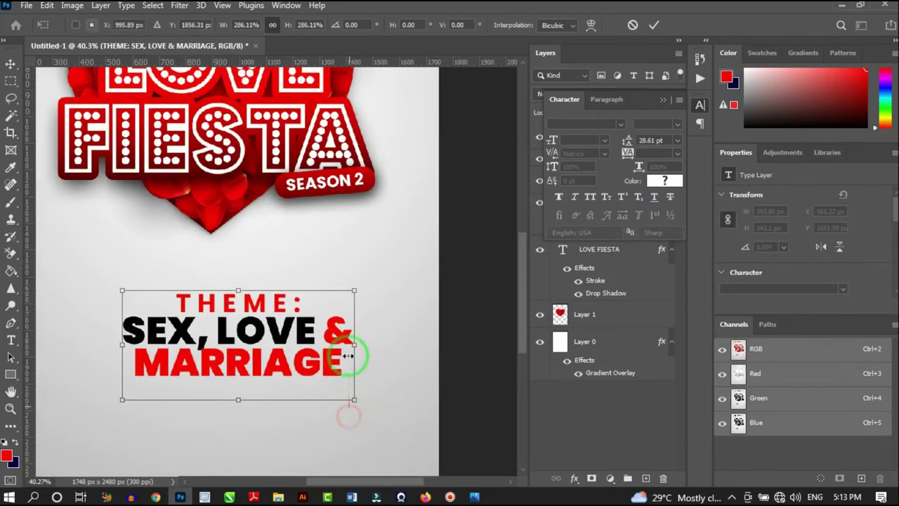
Position the enlarged theme block centred beneath the heart and apply the transform.
{"action": "scroll", "coordinate": [330, 372], "scroll_direction": "down", "scroll_amount": 1}
{"action": "left_click_drag", "start_coordinate": [308, 348], "coordinate": [283, 334]}
{"action": "scroll", "coordinate": [282, 352], "scroll_direction": "down", "scroll_amount": 3}
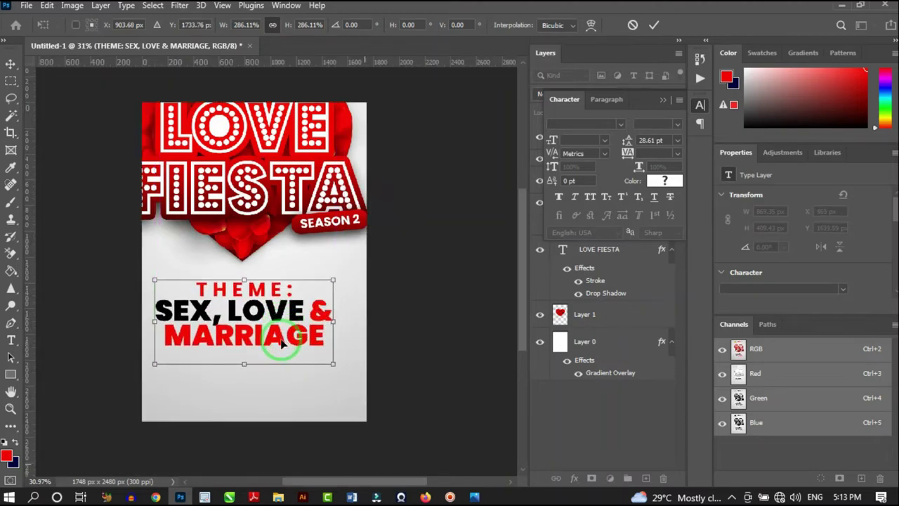
{"action": "scroll", "coordinate": [285, 351], "scroll_direction": "up", "scroll_amount": 3}
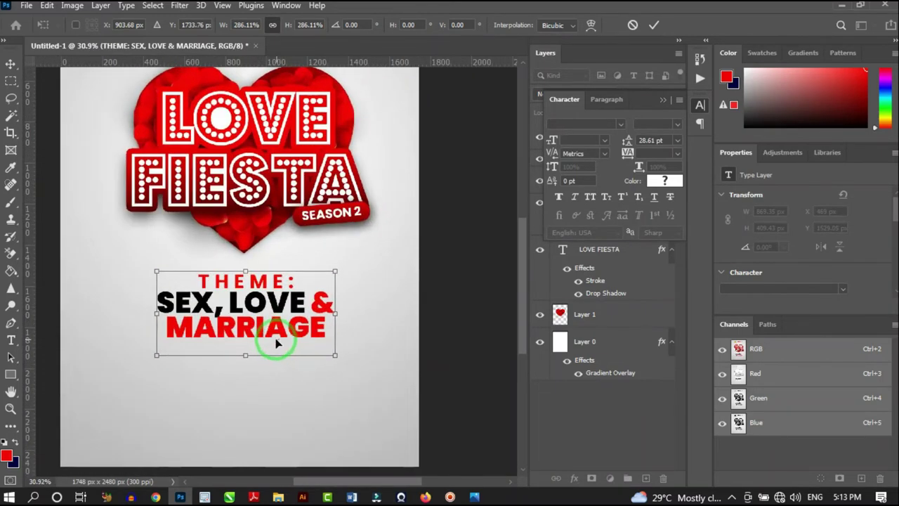
{"action": "scroll", "coordinate": [270, 349], "scroll_direction": "down", "scroll_amount": 3}
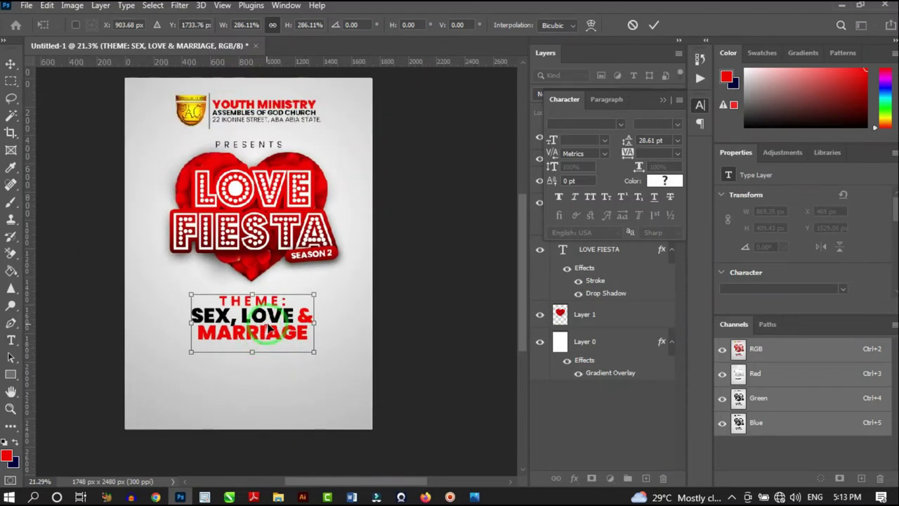
{"action": "left_click_drag", "start_coordinate": [269, 329], "coordinate": [247, 357]}
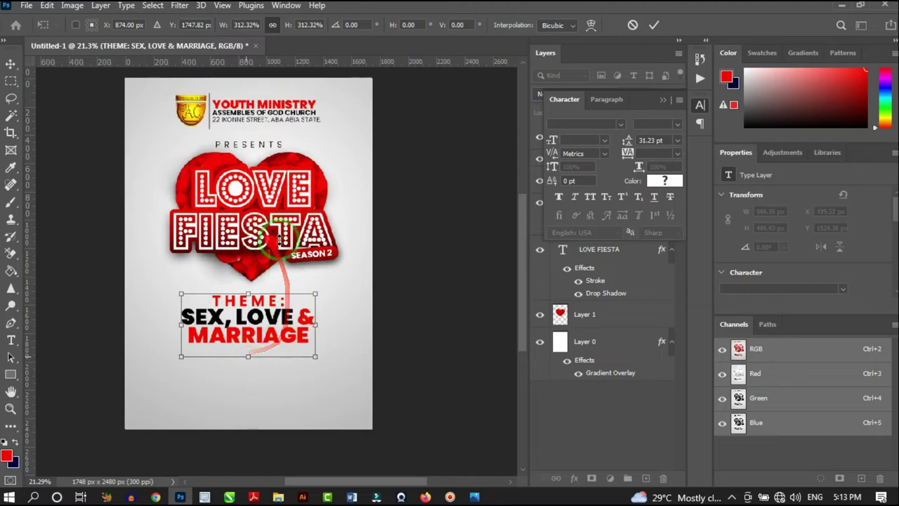
{"action": "scroll", "coordinate": [278, 239], "scroll_direction": "down", "scroll_amount": 2}
{"action": "scroll", "coordinate": [281, 231], "scroll_direction": "up", "scroll_amount": 1}
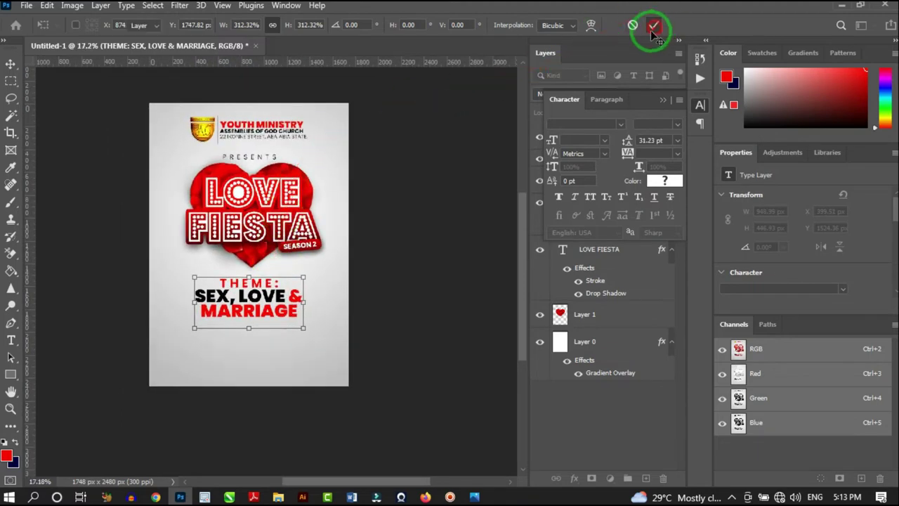
{"action": "left_click", "coordinate": [666, 100]}
{"action": "scroll", "coordinate": [316, 309], "scroll_direction": "up", "scroll_amount": 4}
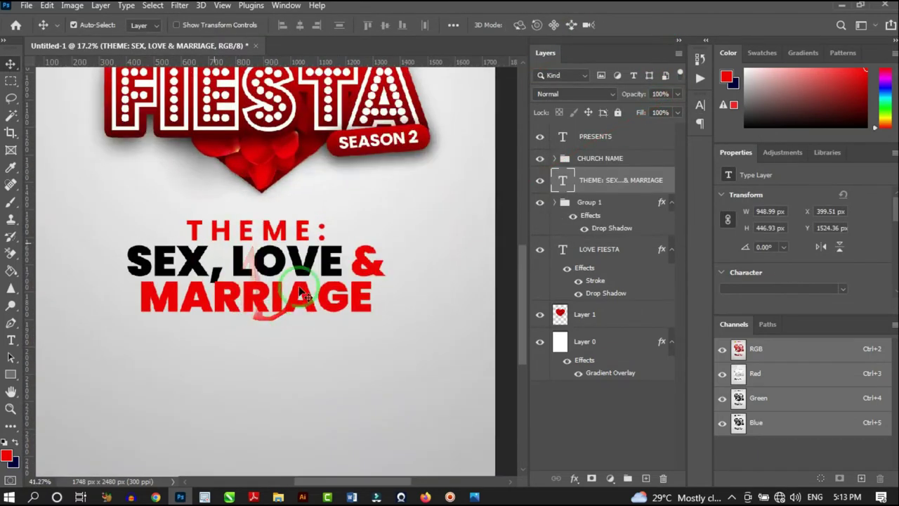
Raise MARRIAGE's leading from 31.23 pt to 35 pt and commit the text.
{"action": "scroll", "coordinate": [314, 307], "scroll_direction": "up", "scroll_amount": 1}
{"action": "mouse_move", "coordinate": [204, 289]}
{"action": "left_mouse_down"}
{"action": "mouse_move", "coordinate": [232, 257]}
{"action": "mouse_move", "coordinate": [112, 249]}
{"action": "mouse_move", "coordinate": [421, 248]}
{"action": "left_mouse_up"}
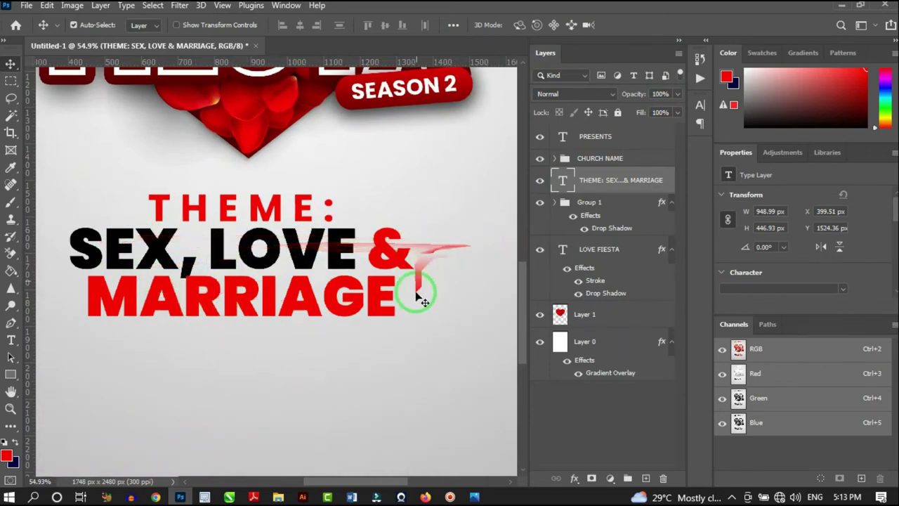
{"action": "key", "text": "t"}
{"action": "left_click_drag", "start_coordinate": [97, 294], "coordinate": [397, 297]}
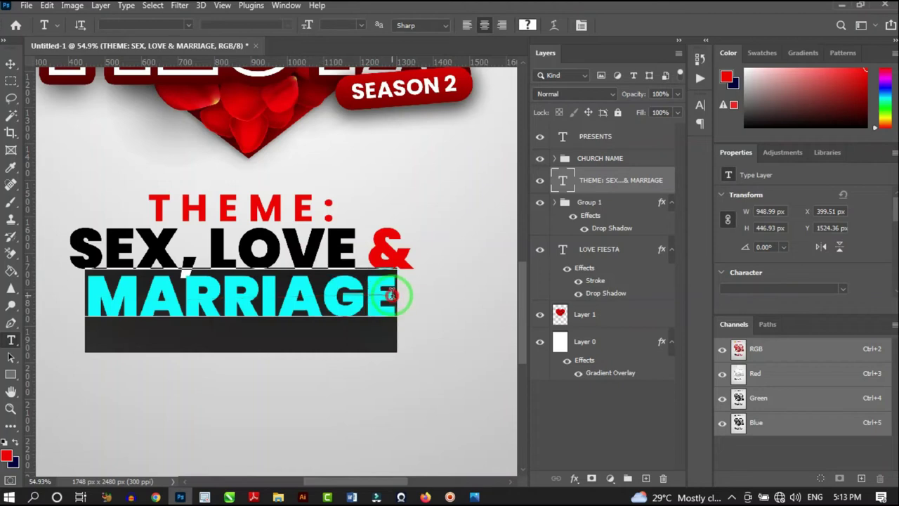
{"action": "left_click", "coordinate": [581, 25]}
{"action": "key", "text": "Up"}
{"action": "key", "text": "Up"}
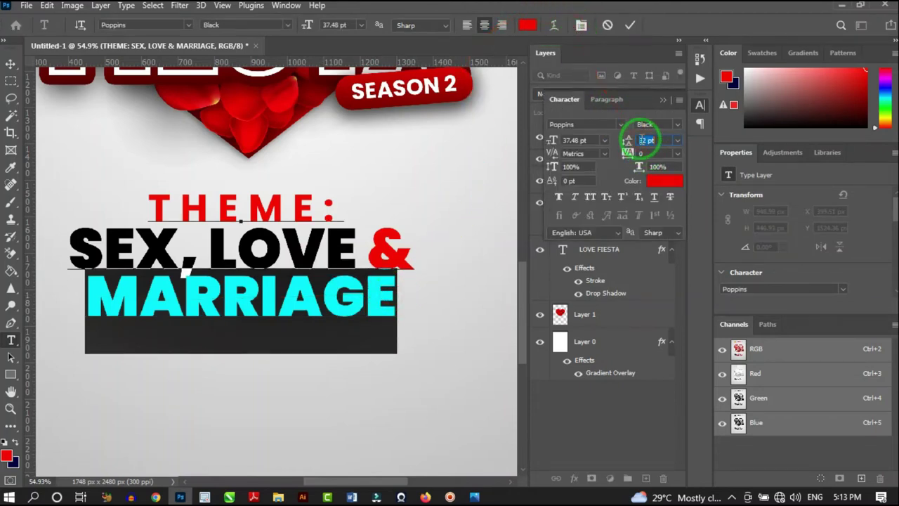
{"action": "key", "text": "Up"}
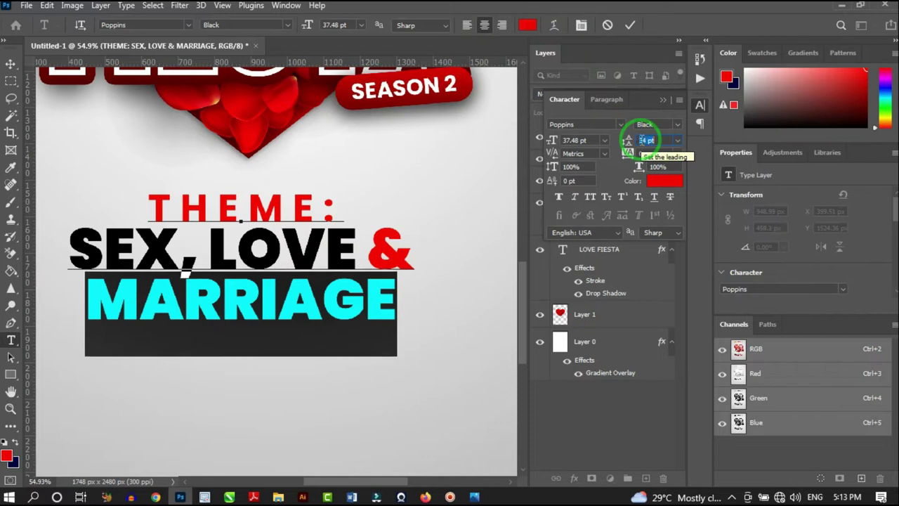
{"action": "key", "text": "Up"}
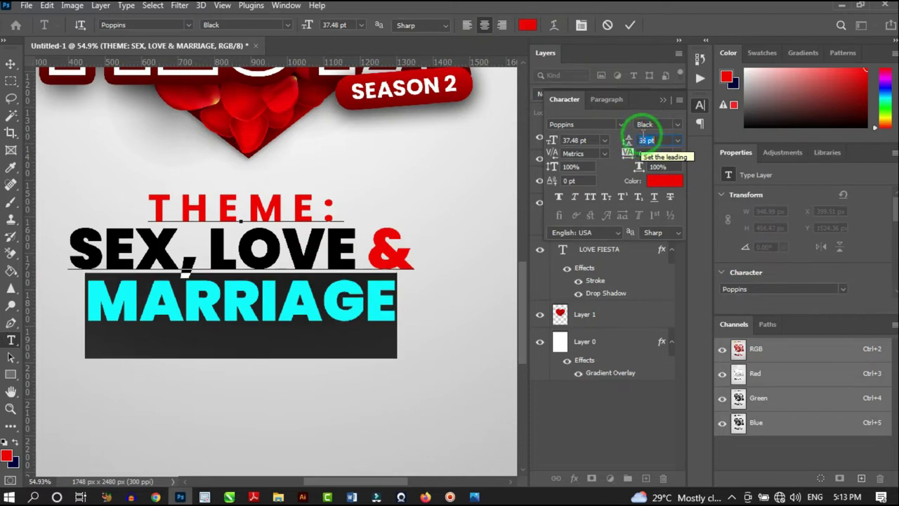
{"action": "left_click", "coordinate": [661, 103]}
{"action": "left_click", "coordinate": [10, 64]}
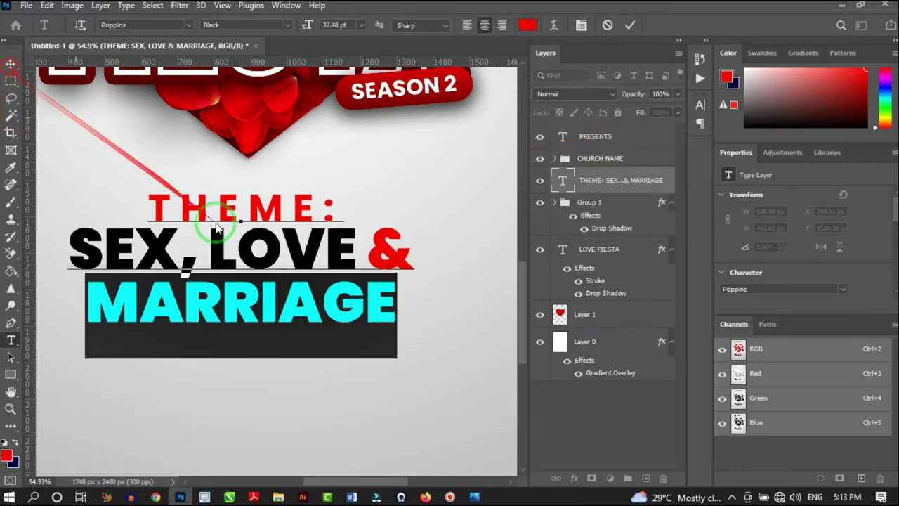
{"action": "scroll", "coordinate": [262, 278], "scroll_direction": "down", "scroll_amount": 5}
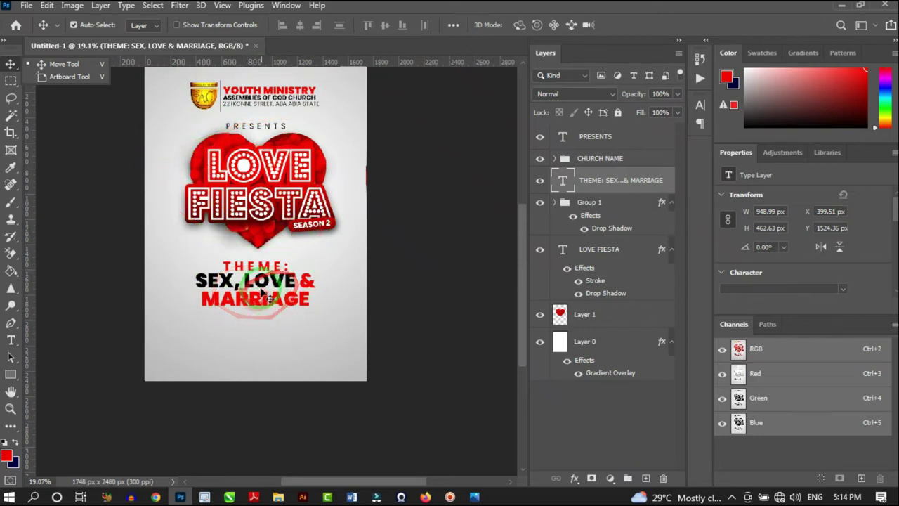
In Word, select the FEATURING and QUESTIONS & ANSWERS | GAMES | SKILLS lines to copy.
{"action": "scroll", "coordinate": [298, 298], "scroll_direction": "down", "scroll_amount": 1}
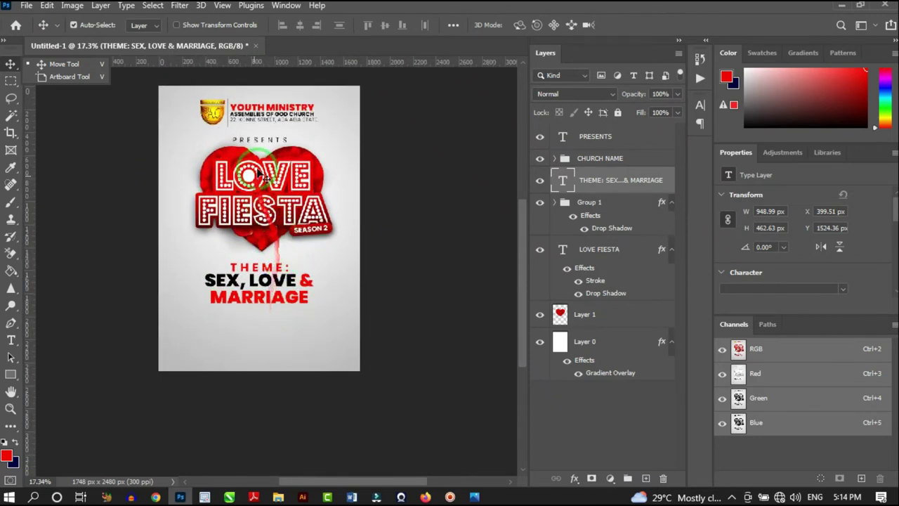
{"action": "scroll", "coordinate": [232, 94], "scroll_direction": "down", "scroll_amount": 1}
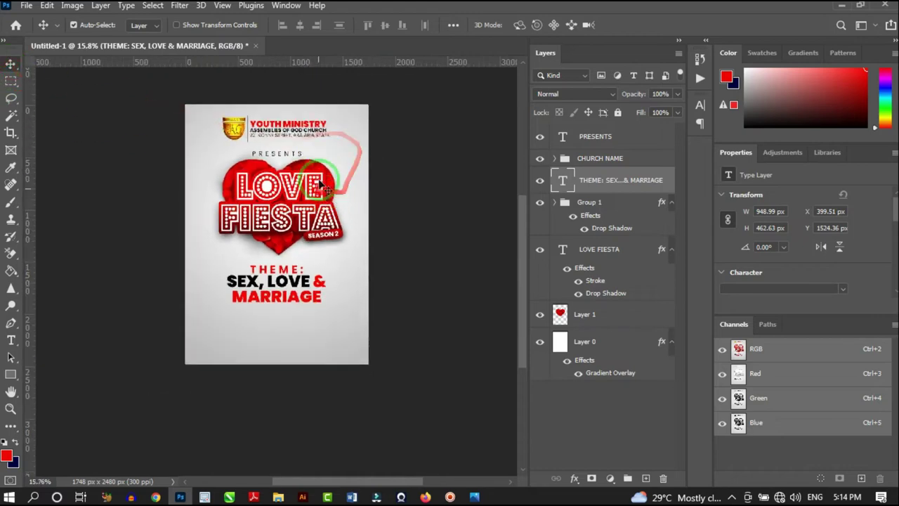
{"action": "scroll", "coordinate": [344, 130], "scroll_direction": "up", "scroll_amount": 1}
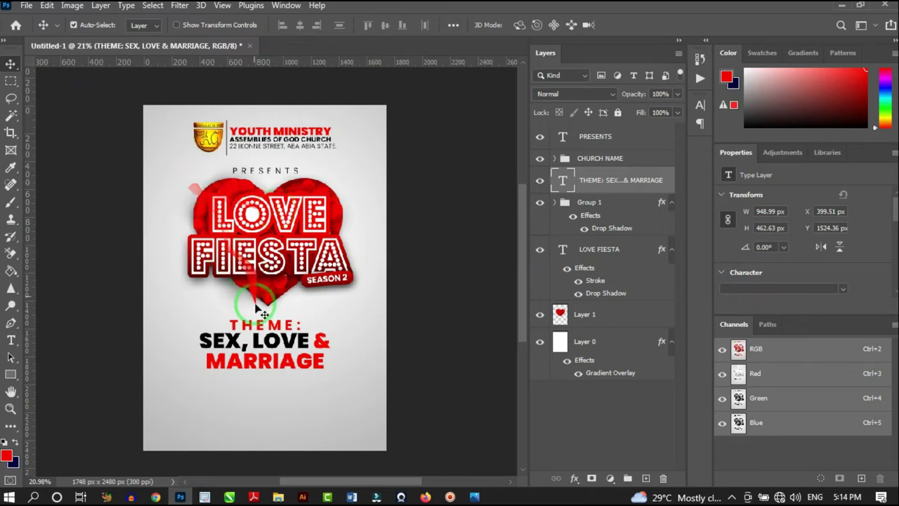
{"action": "scroll", "coordinate": [284, 295], "scroll_direction": "up", "scroll_amount": 2}
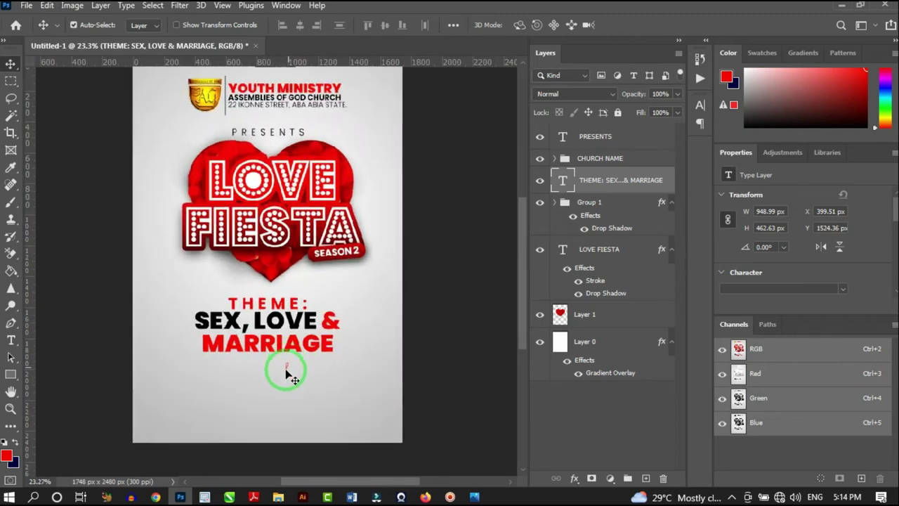
{"action": "left_click", "coordinate": [352, 496]}
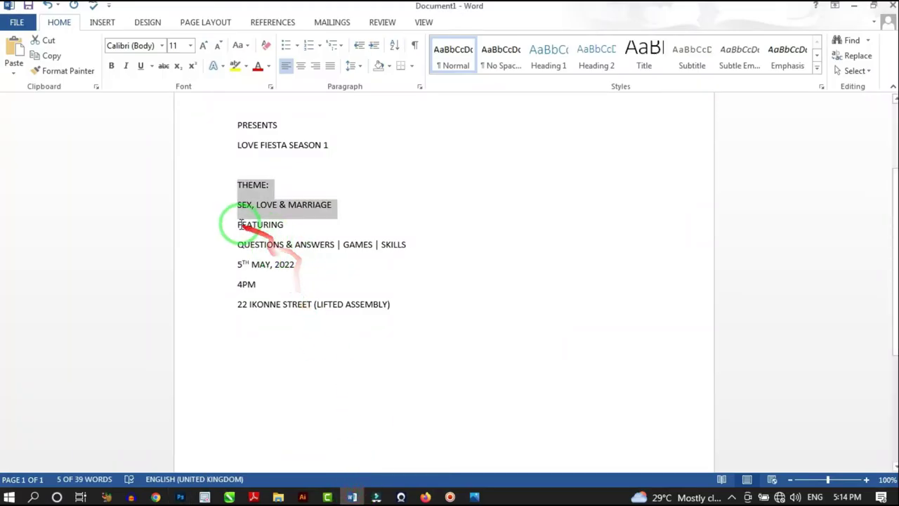
{"action": "left_click_drag", "start_coordinate": [239, 224], "coordinate": [317, 257]}
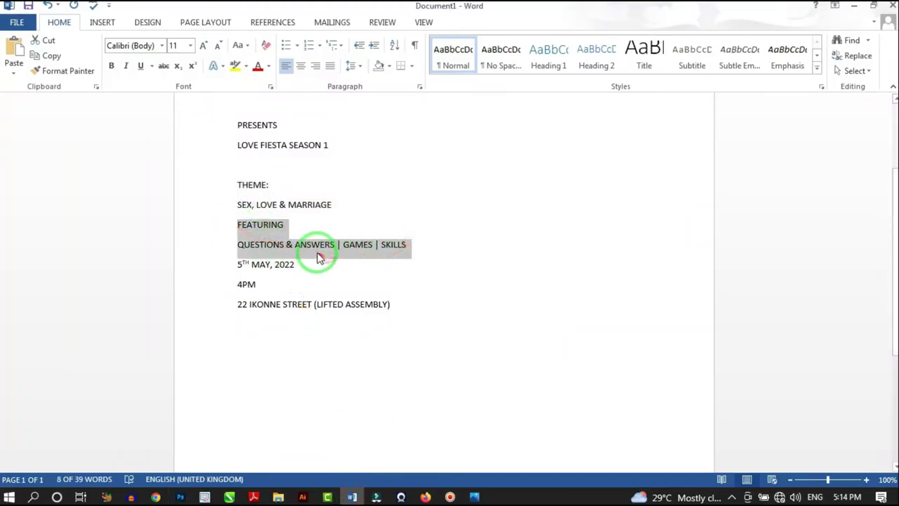
Paste the FEATURING lines as a new text layer below the theme.
{"action": "left_click", "coordinate": [181, 497]}
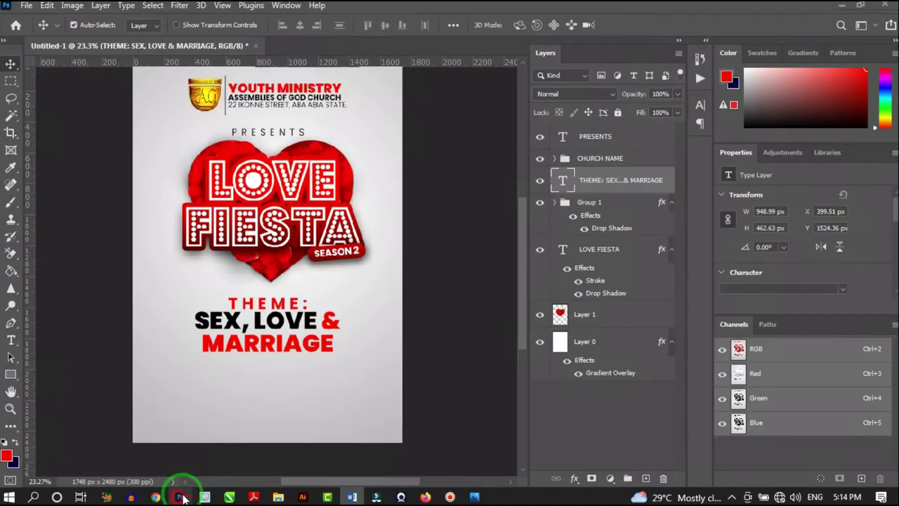
{"action": "scroll", "coordinate": [257, 388], "scroll_direction": "up", "scroll_amount": 3}
{"action": "key", "text": "t"}
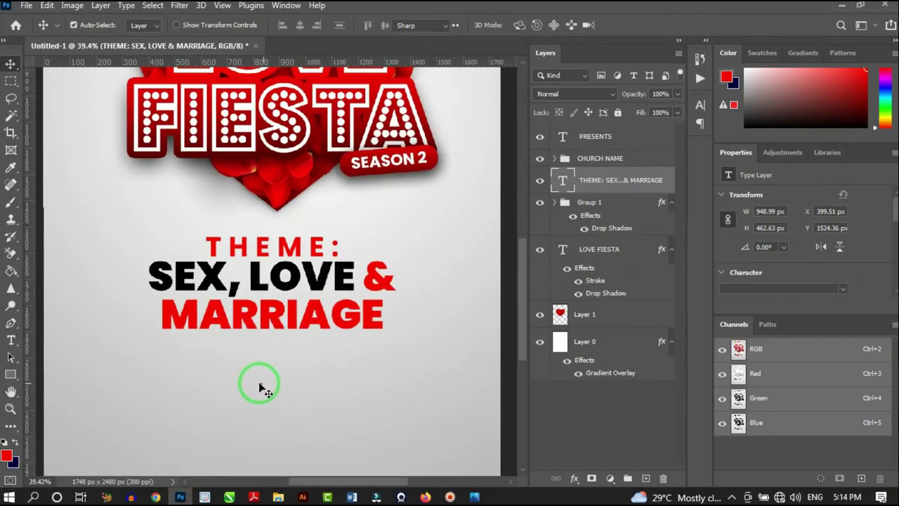
{"action": "left_click", "coordinate": [221, 379]}
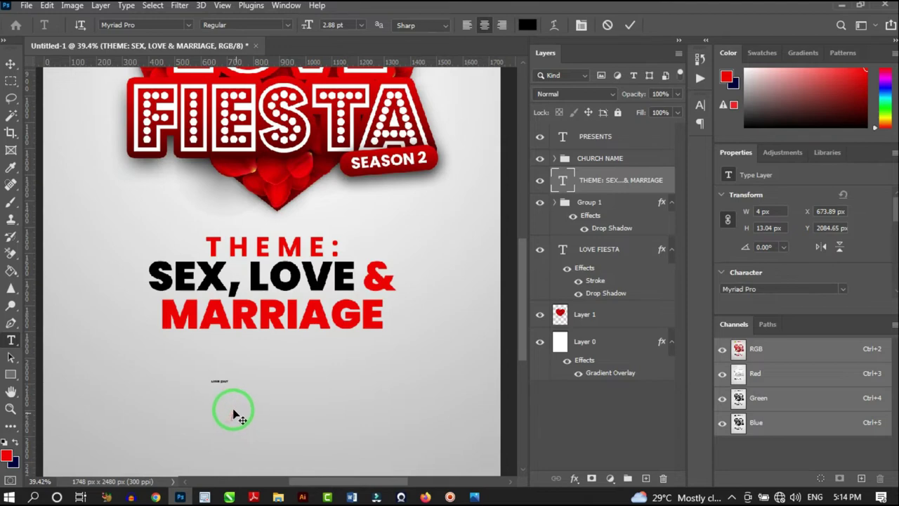
{"action": "scroll", "coordinate": [231, 408], "scroll_direction": "up", "scroll_amount": 2}
{"action": "type", "text": "QUESTIONS & ANSWERS | GAMES | SKILLS"}
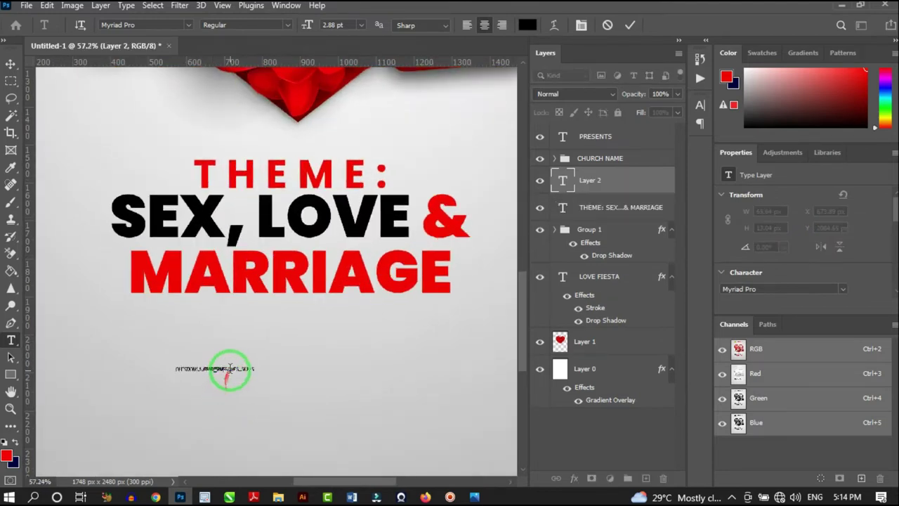
Set the pasted text's font to Poppins Medium.
{"action": "scroll", "coordinate": [204, 376], "scroll_direction": "up", "scroll_amount": 3}
{"action": "scroll", "coordinate": [200, 376], "scroll_direction": "up", "scroll_amount": 3}
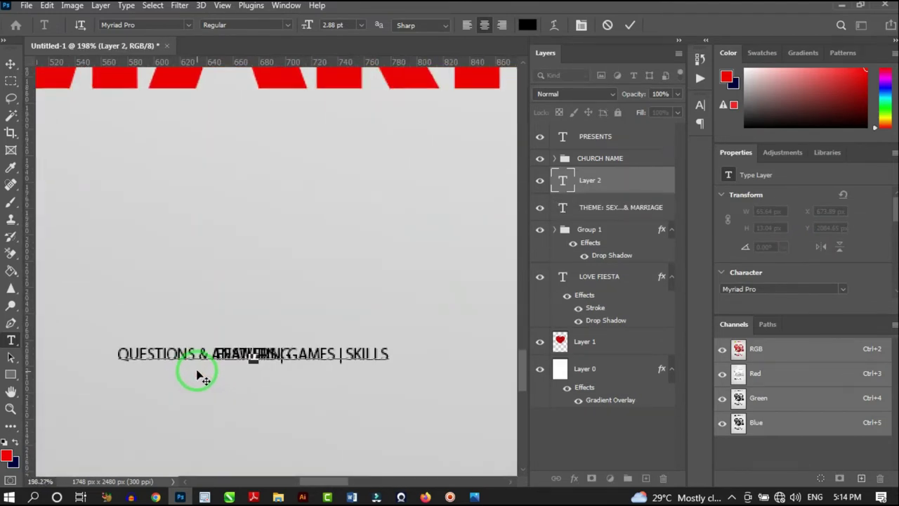
{"action": "scroll", "coordinate": [201, 375], "scroll_direction": "down", "scroll_amount": 4}
{"action": "scroll", "coordinate": [208, 331], "scroll_direction": "down", "scroll_amount": 3}
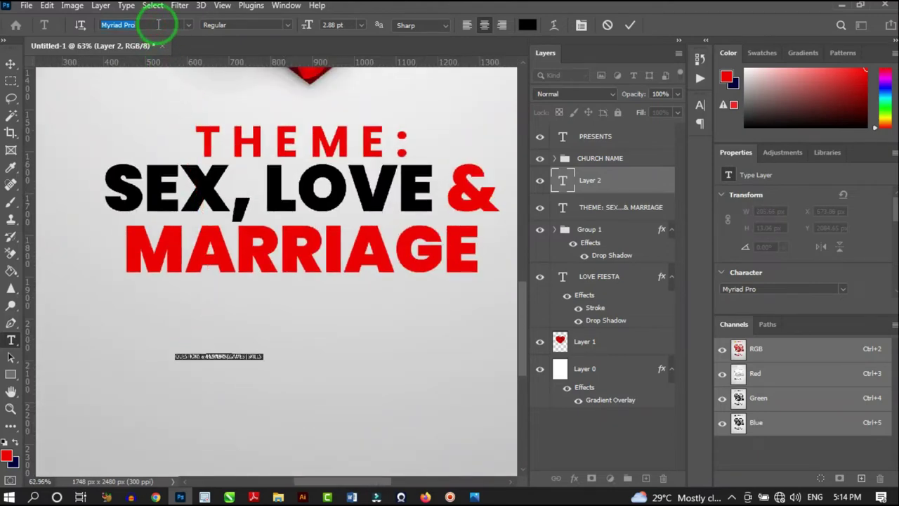
{"action": "type", "text": "POPPI"}
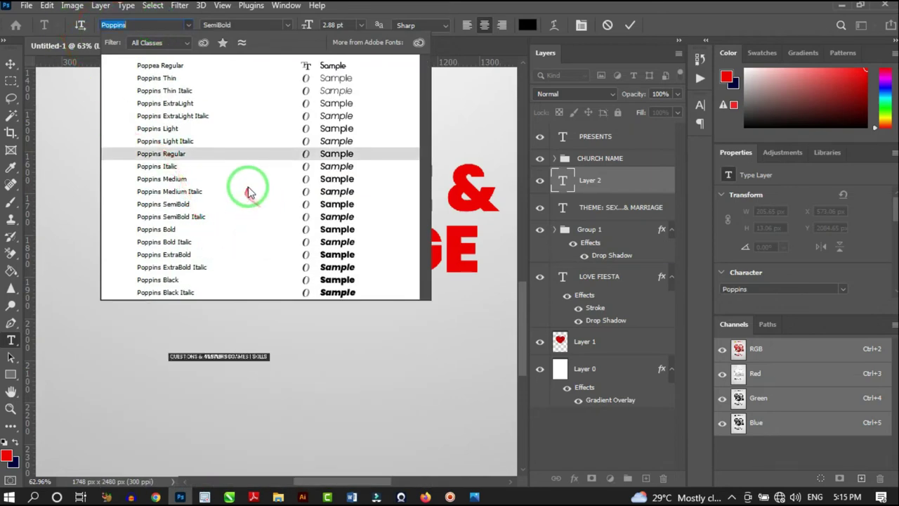
{"action": "left_click", "coordinate": [257, 177]}
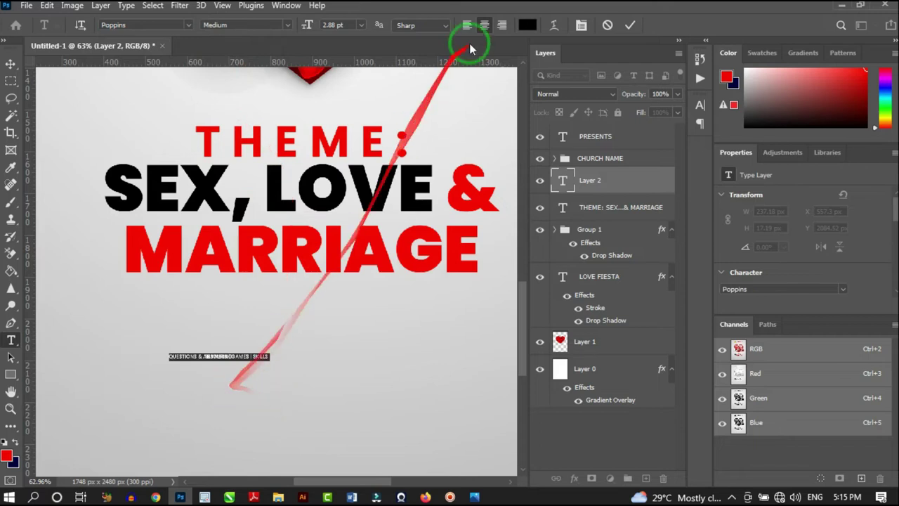
Size the new text at 12 pt with Auto leading.
{"action": "left_click", "coordinate": [581, 25]}
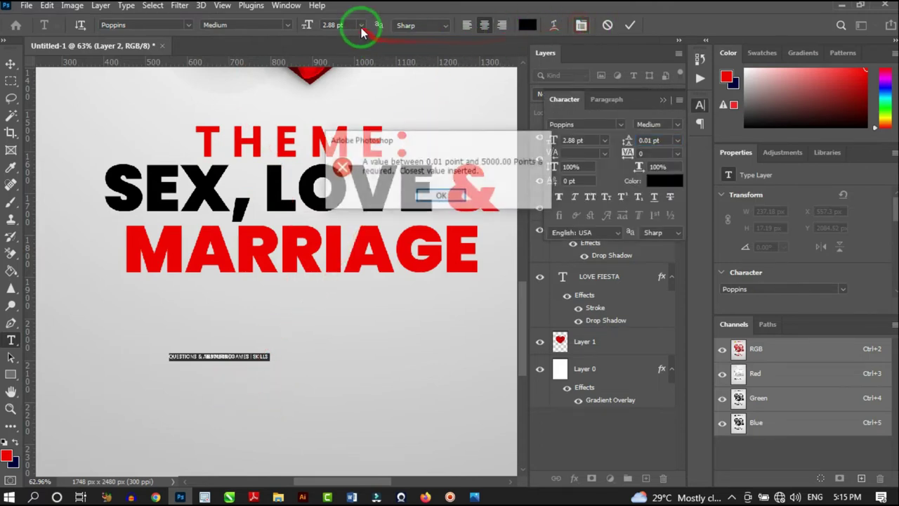
{"action": "left_click", "coordinate": [444, 253]}
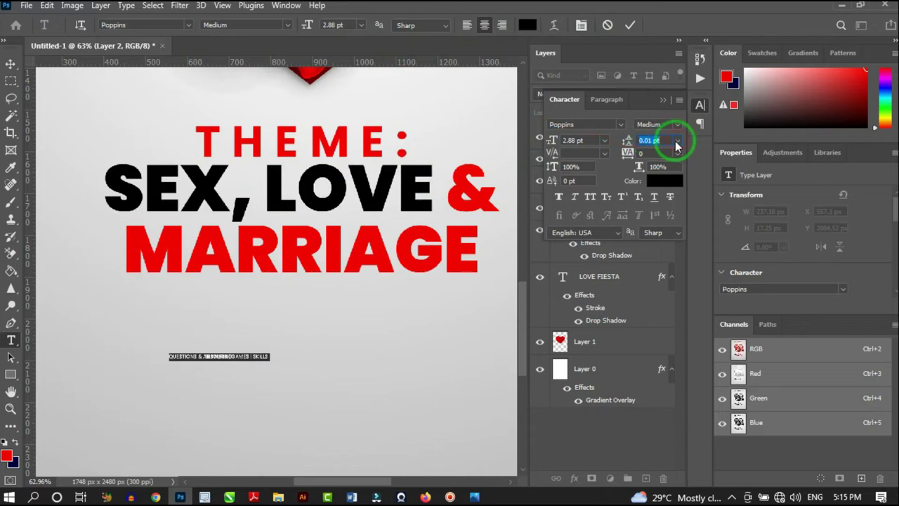
{"action": "left_click", "coordinate": [361, 25]}
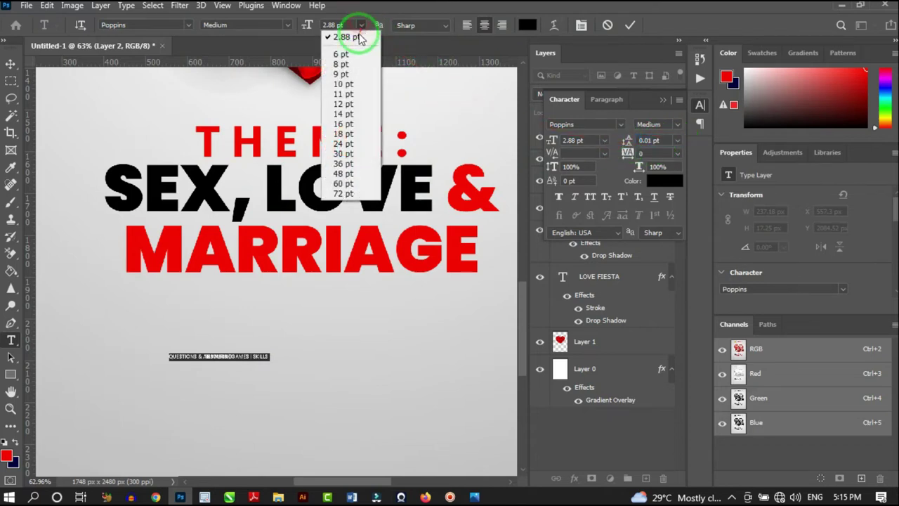
{"action": "left_click", "coordinate": [349, 135]}
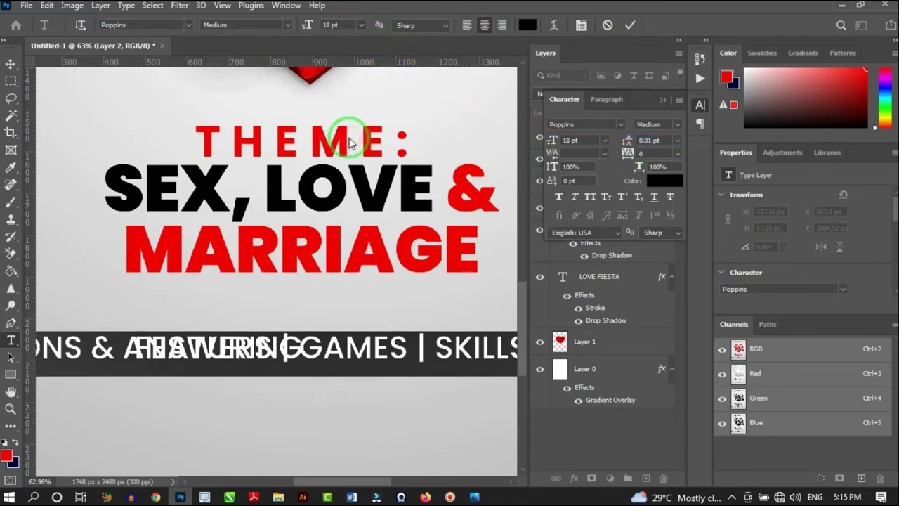
{"action": "left_click", "coordinate": [360, 26]}
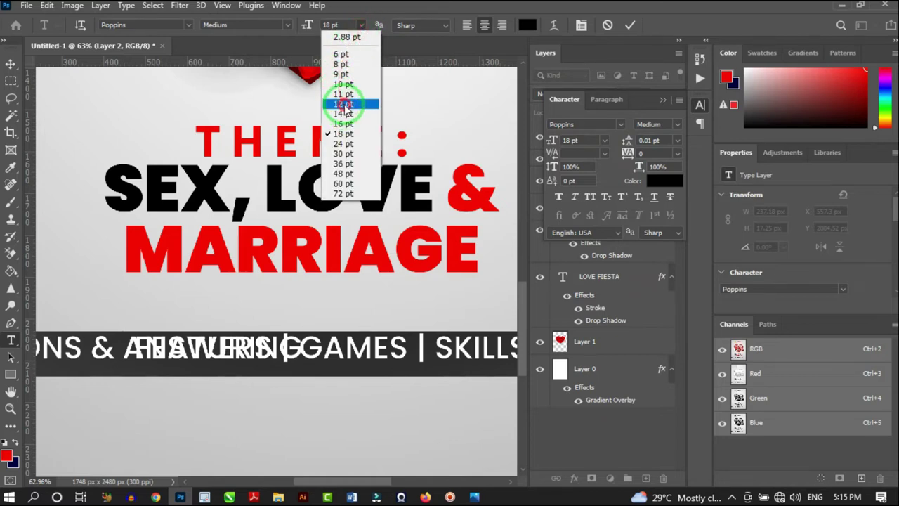
{"action": "left_click", "coordinate": [345, 84]}
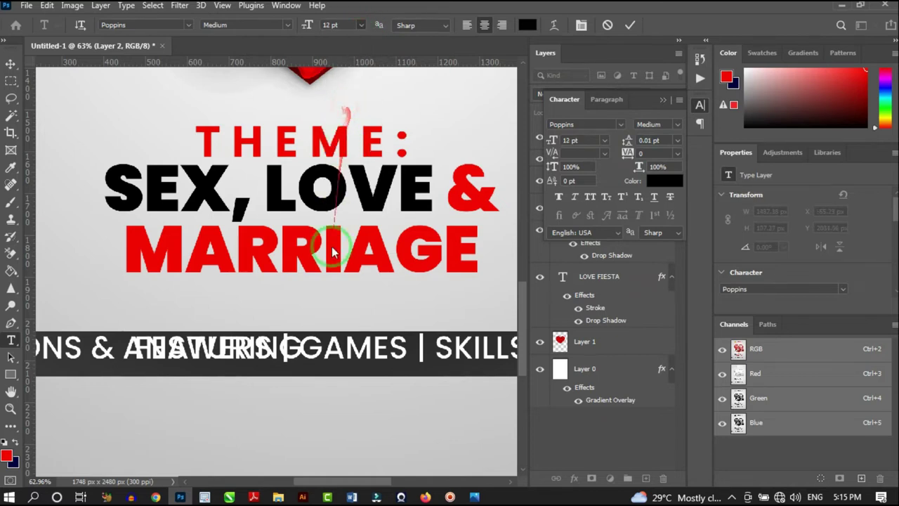
{"action": "left_click", "coordinate": [677, 142]}
{"action": "left_click", "coordinate": [657, 152]}
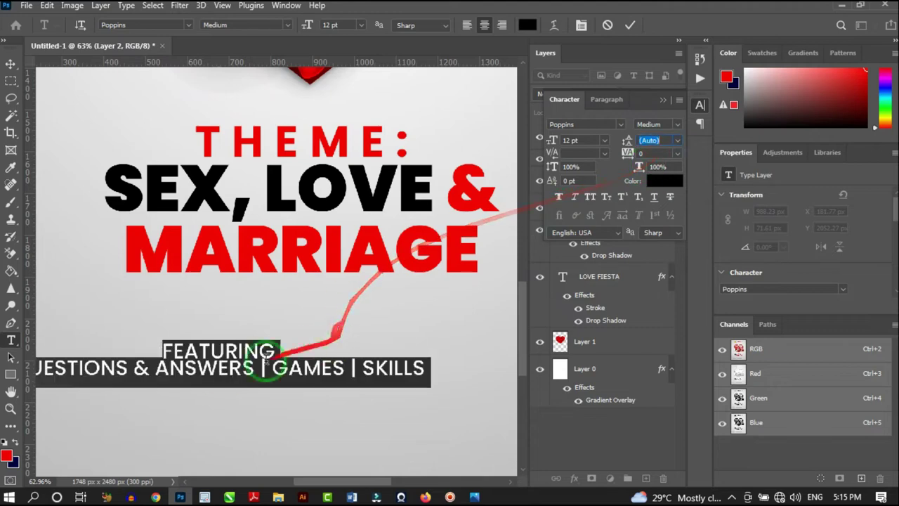
Set the whole subtitle text's leading to 14 pt.
{"action": "left_click", "coordinate": [234, 375]}
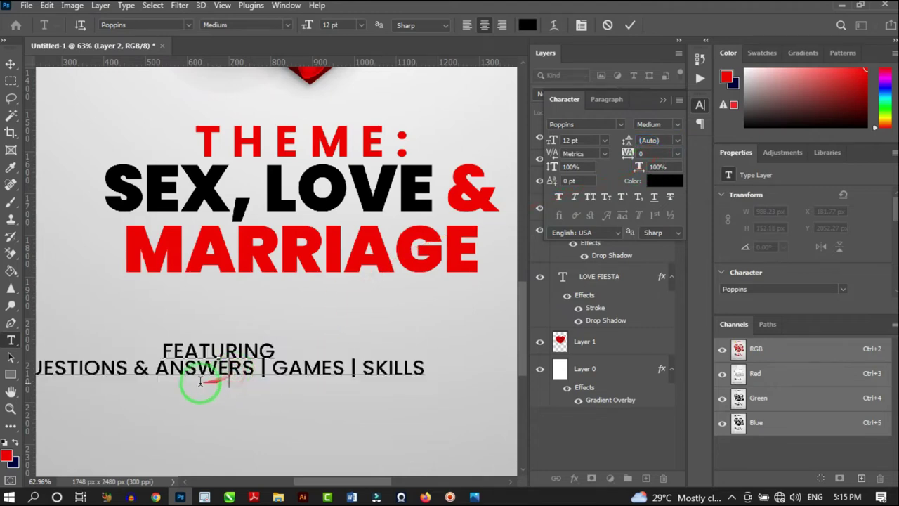
{"action": "scroll", "coordinate": [185, 377], "scroll_direction": "up", "scroll_amount": 2}
{"action": "scroll", "coordinate": [231, 378], "scroll_direction": "down", "scroll_amount": 3}
{"action": "scroll", "coordinate": [185, 382], "scroll_direction": "up", "scroll_amount": 3}
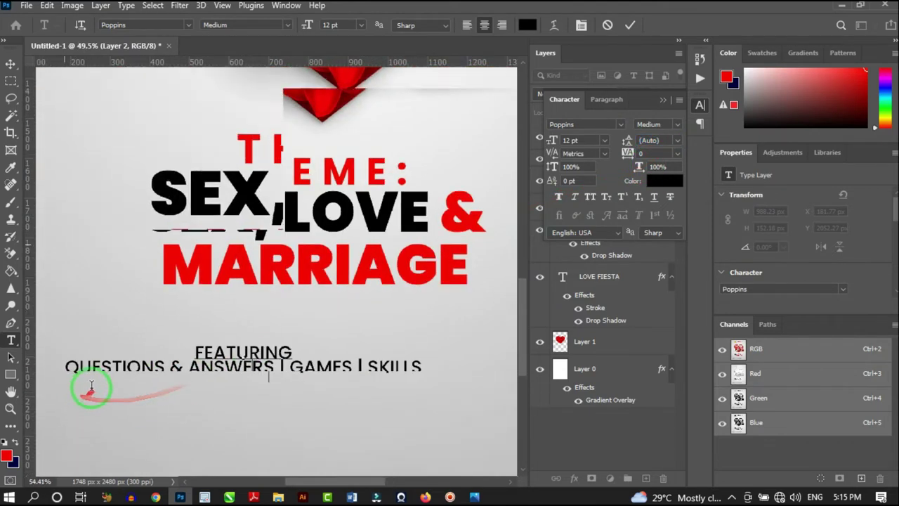
{"action": "left_click", "coordinate": [347, 363]}
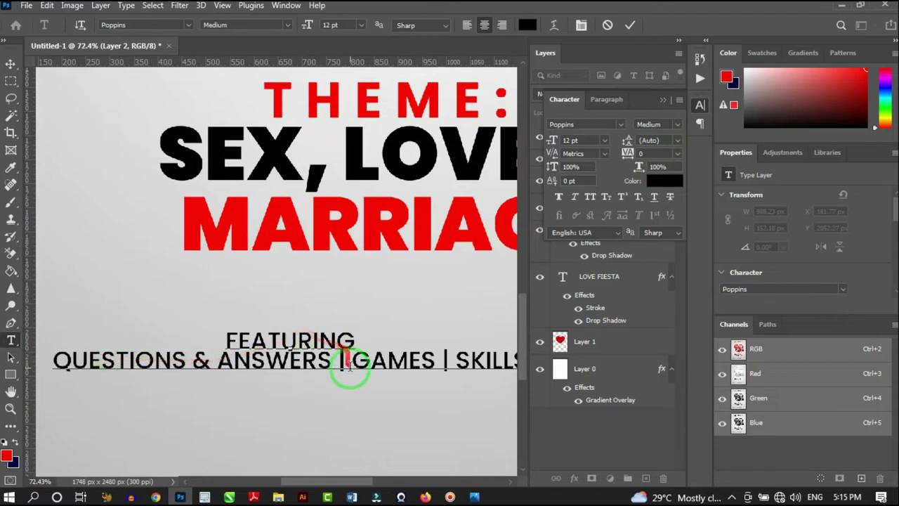
{"action": "scroll", "coordinate": [343, 370], "scroll_direction": "down", "scroll_amount": 2}
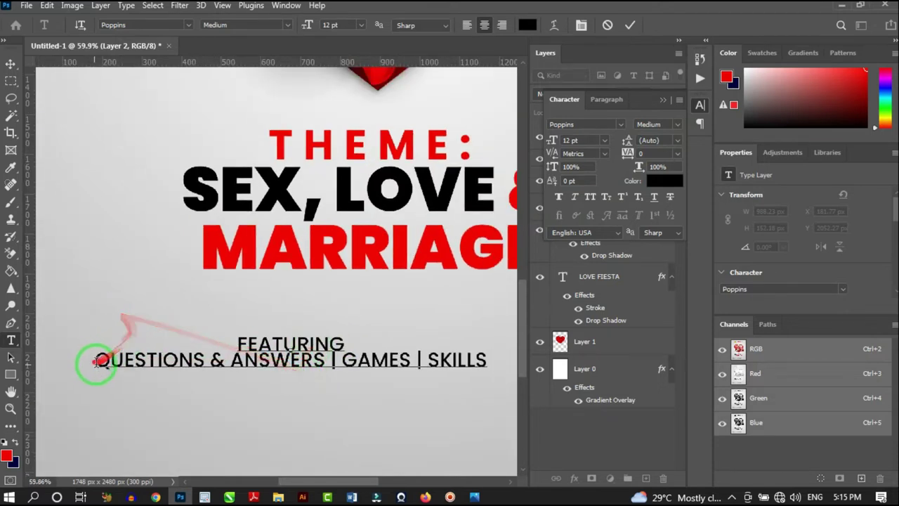
{"action": "mouse_move", "coordinate": [94, 361]}
{"action": "left_mouse_down"}
{"action": "mouse_move", "coordinate": [381, 361]}
{"action": "mouse_move", "coordinate": [92, 360]}
{"action": "left_mouse_up"}
{"action": "scroll", "coordinate": [160, 267], "scroll_direction": "down", "scroll_amount": 3}
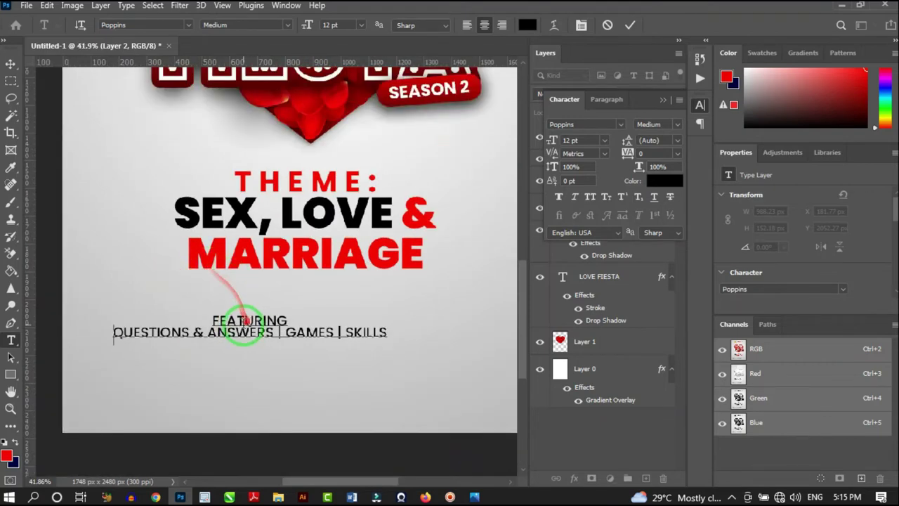
{"action": "scroll", "coordinate": [249, 320], "scroll_direction": "up", "scroll_amount": 2}
{"action": "key", "text": "ctrl+a"}
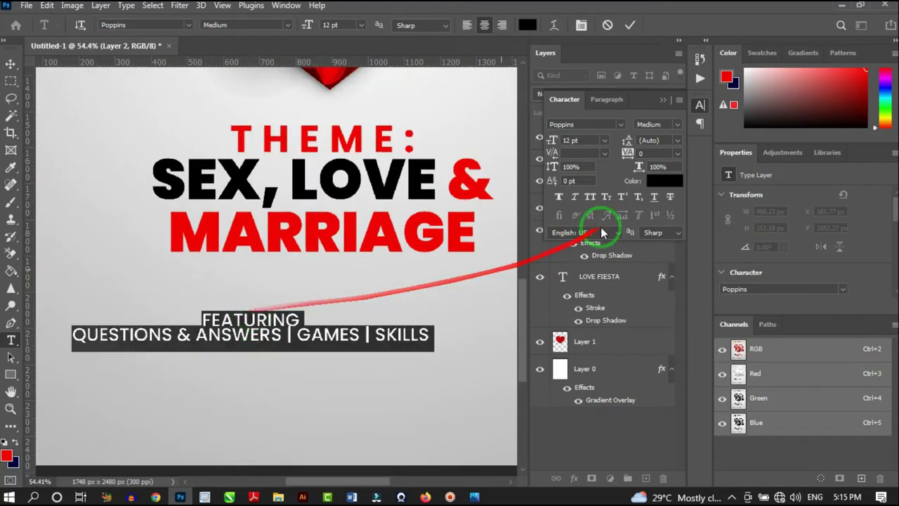
{"action": "left_click", "coordinate": [646, 139]}
{"action": "type", "text": "14"}
{"action": "key", "text": "Return"}
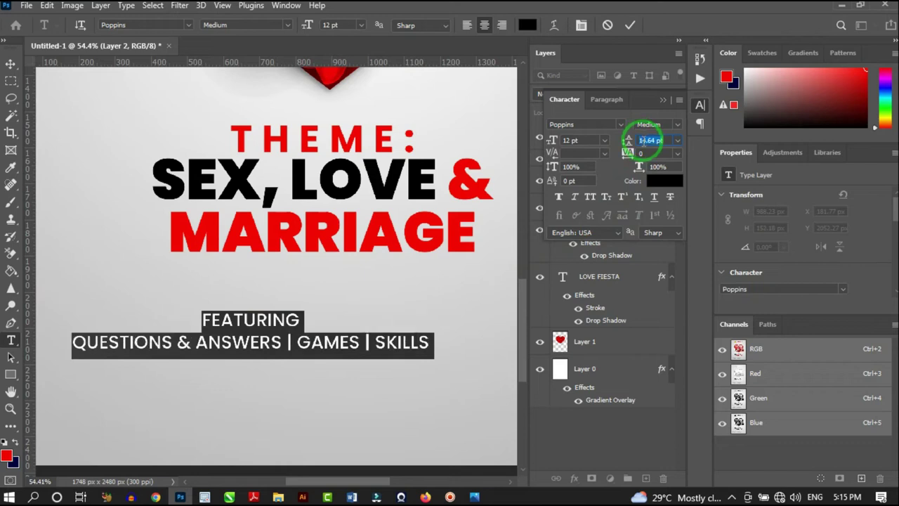
Give FEATURING 380 tracking and a red colour, then commit the text.
{"action": "left_click", "coordinate": [211, 321]}
{"action": "left_click_drag", "start_coordinate": [204, 321], "coordinate": [315, 314]}
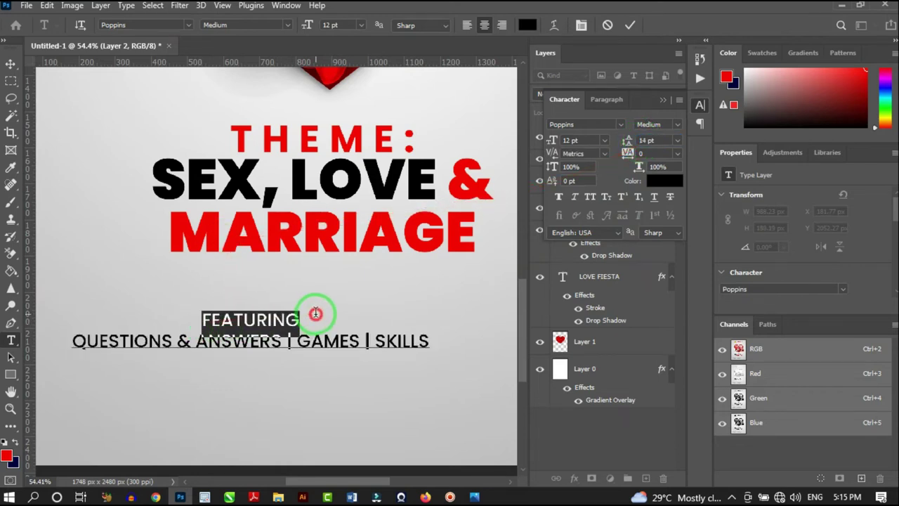
{"action": "left_click", "coordinate": [628, 153]}
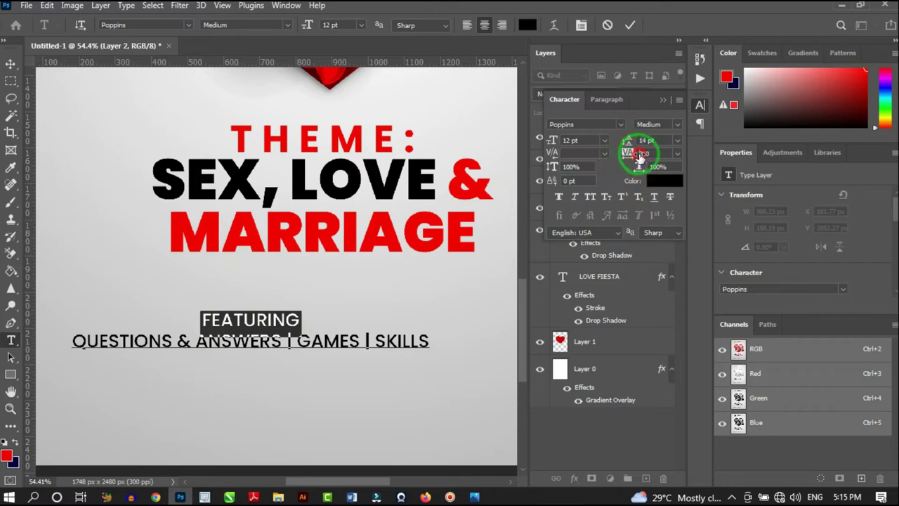
{"action": "left_click", "coordinate": [639, 156]}
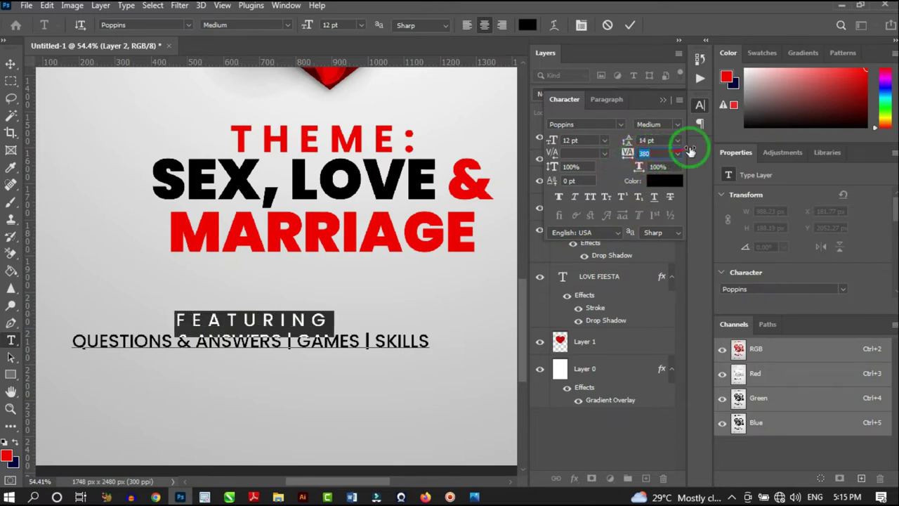
{"action": "left_click_drag", "start_coordinate": [856, 81], "coordinate": [867, 64]}
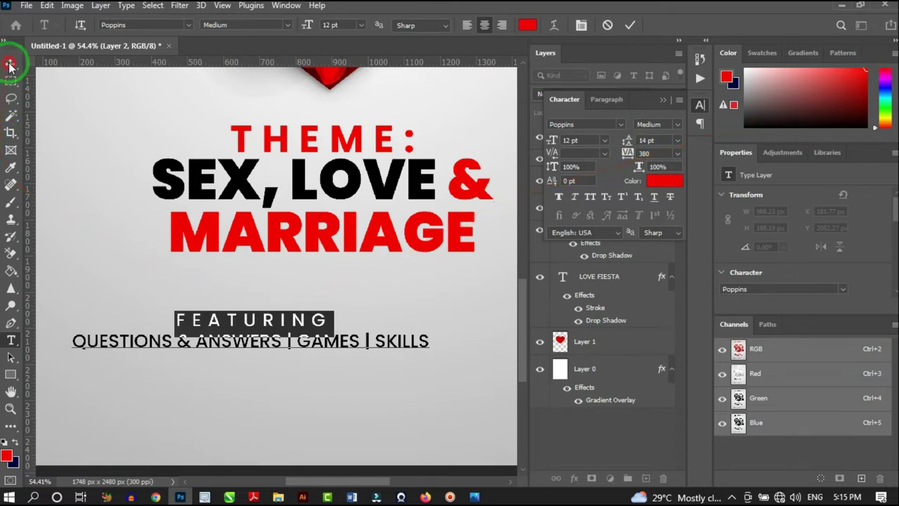
{"action": "key", "text": "ctrl+Return"}
Move the subtitle block up to sit just beneath MARRIAGE.
{"action": "key", "text": "v"}
{"action": "scroll", "coordinate": [218, 326], "scroll_direction": "down", "scroll_amount": 2}
{"action": "left_click_drag", "start_coordinate": [217, 325], "coordinate": [263, 314]}
{"action": "scroll", "coordinate": [264, 315], "scroll_direction": "down", "scroll_amount": 3}
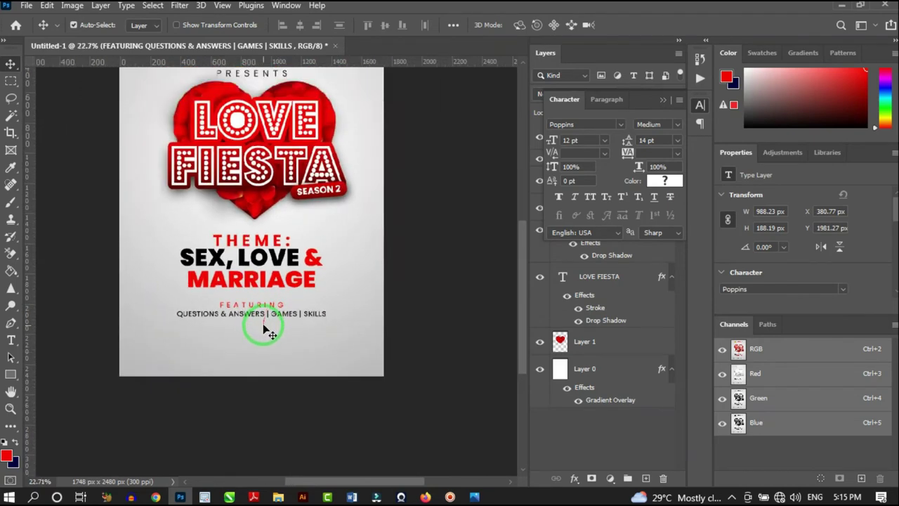
Shrink the FEATURING and QUESTIONS text block slightly, then collapse the Character panel.
{"action": "scroll", "coordinate": [262, 316], "scroll_direction": "up", "scroll_amount": 3}
{"action": "key", "text": "ctrl+t"}
{"action": "scroll", "coordinate": [257, 321], "scroll_direction": "up", "scroll_amount": 3}
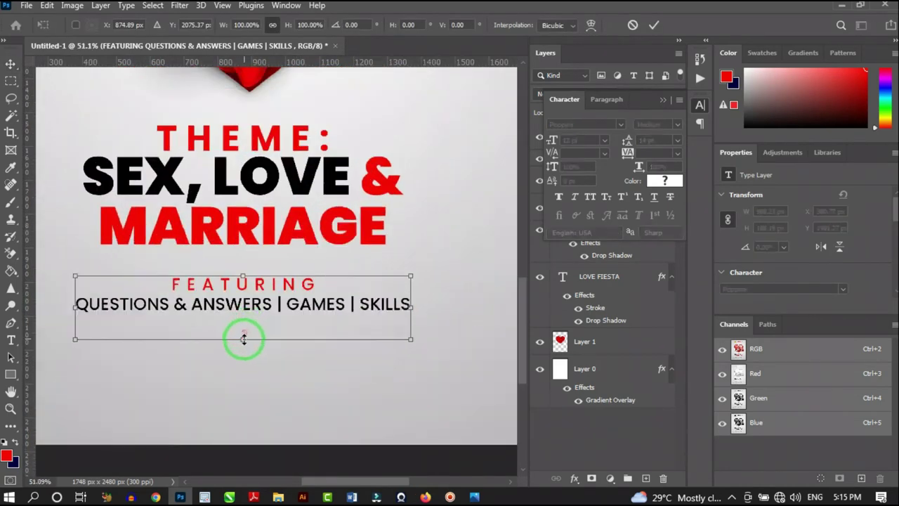
{"action": "left_click_drag", "start_coordinate": [242, 343], "coordinate": [247, 322]}
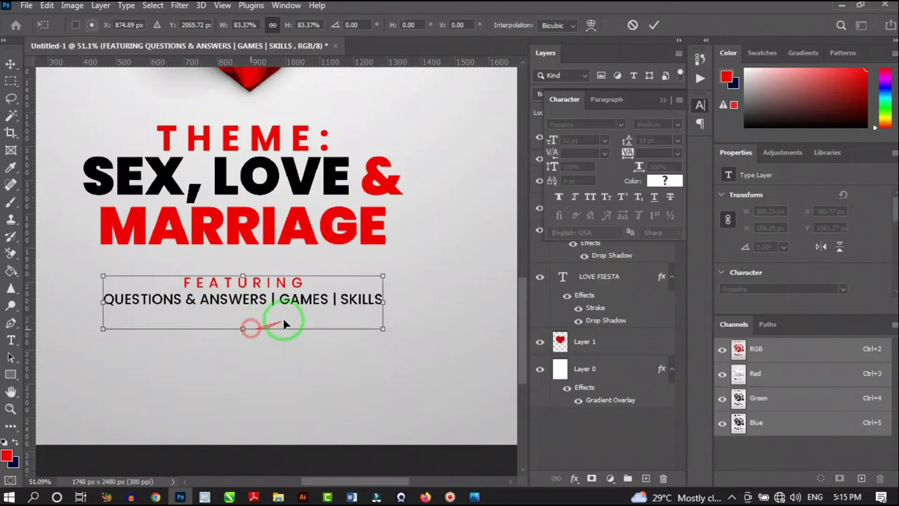
{"action": "left_click", "coordinate": [654, 25]}
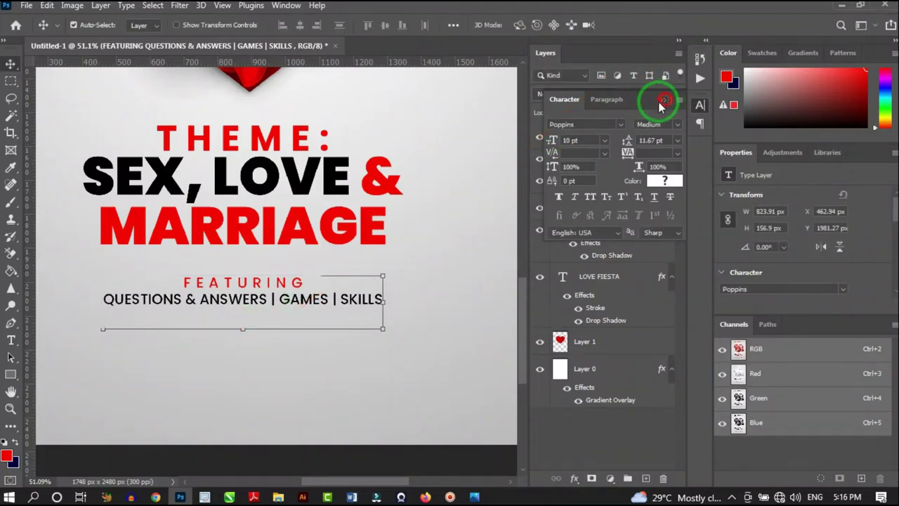
{"action": "left_click", "coordinate": [662, 99]}
{"action": "scroll", "coordinate": [379, 324], "scroll_direction": "down", "scroll_amount": 1}
{"action": "scroll", "coordinate": [379, 324], "scroll_direction": "down", "scroll_amount": 10}
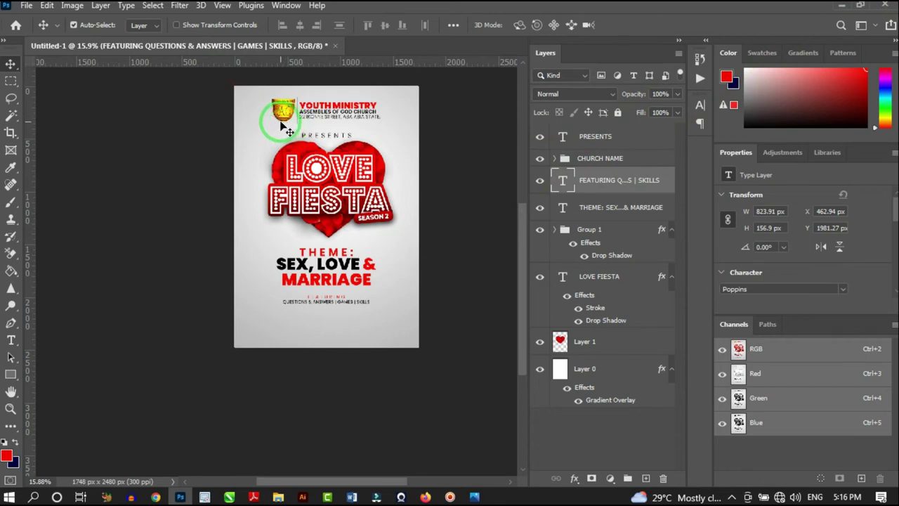
{"action": "scroll", "coordinate": [286, 315], "scroll_direction": "up", "scroll_amount": 5}
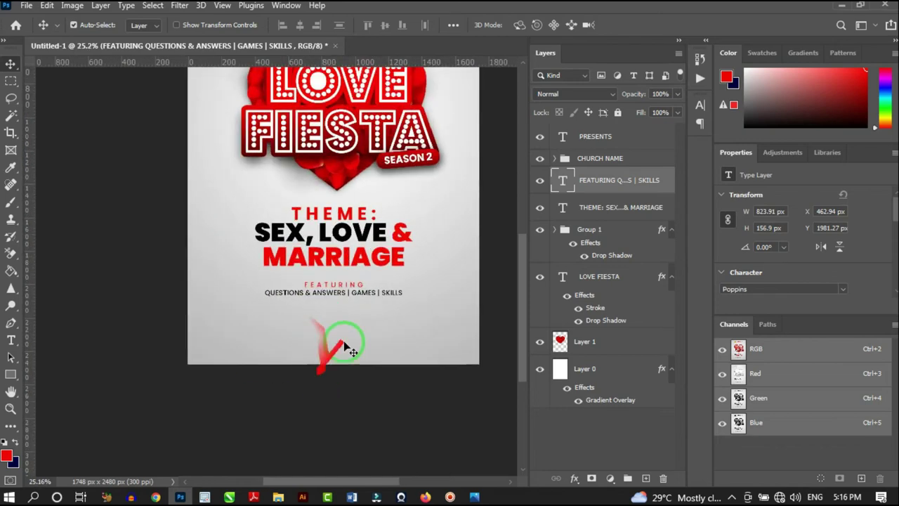
{"action": "scroll", "coordinate": [347, 309], "scroll_direction": "up", "scroll_amount": 3}
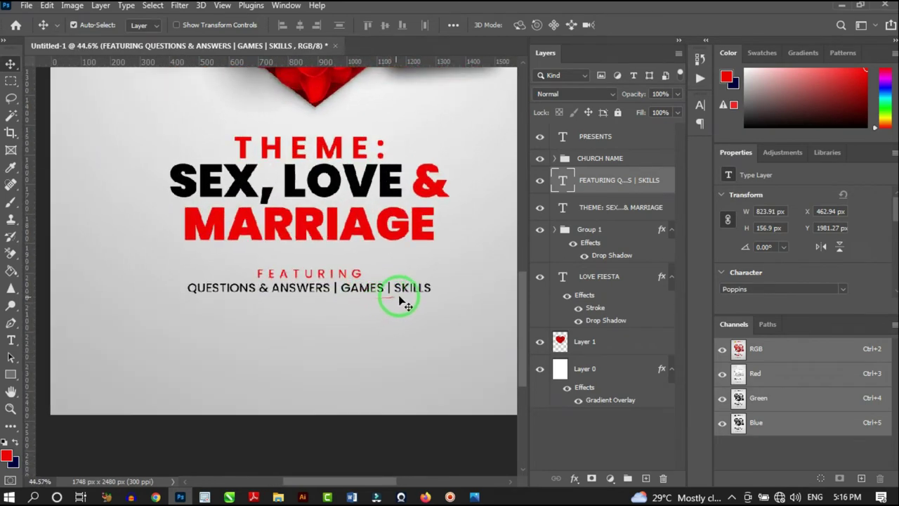
Draw an unfilled rectangle around FEATURING with a 4.23 px stroke.
{"action": "left_click", "coordinate": [11, 375]}
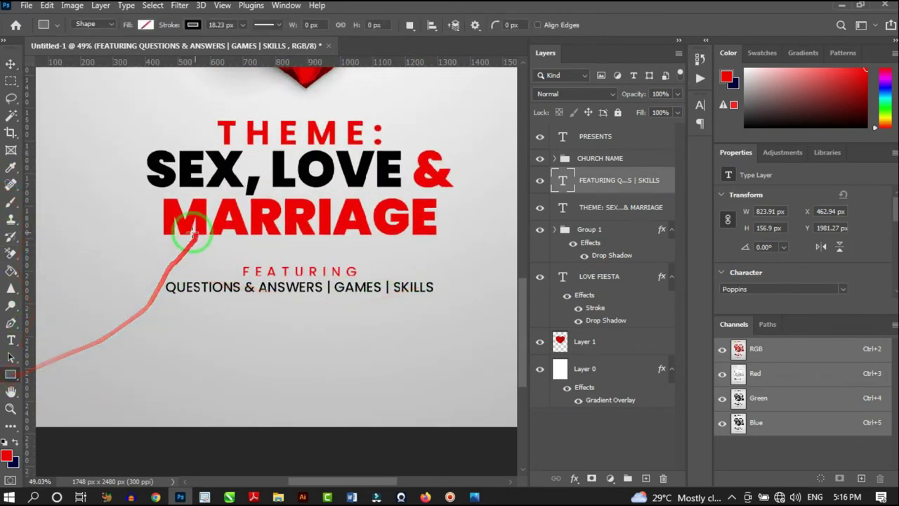
{"action": "mouse_move", "coordinate": [136, 256]}
{"action": "left_mouse_down"}
{"action": "mouse_move", "coordinate": [321, 314]}
{"action": "mouse_move", "coordinate": [456, 303]}
{"action": "left_mouse_up"}
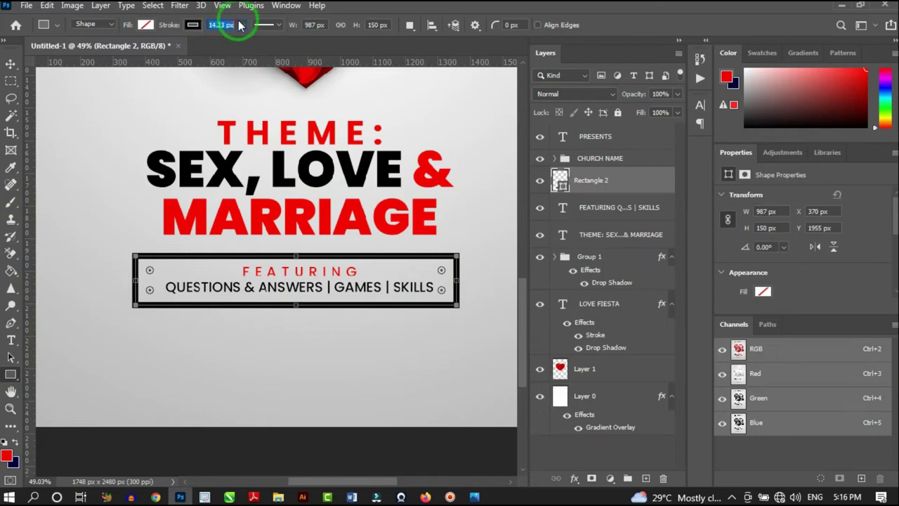
{"action": "key", "text": "Return"}
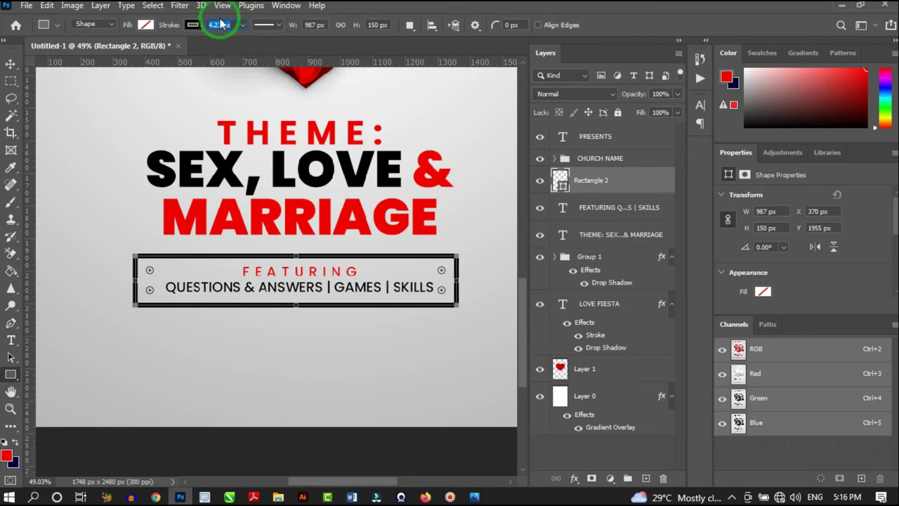
{"action": "key", "text": "Return"}
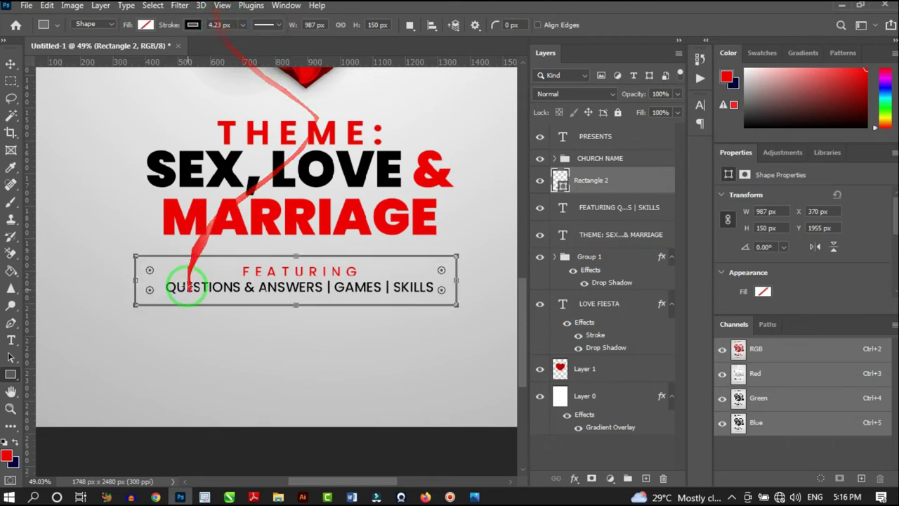
Round the rectangle's corners into a pill shape.
{"action": "scroll", "coordinate": [132, 260], "scroll_direction": "up", "scroll_amount": 5}
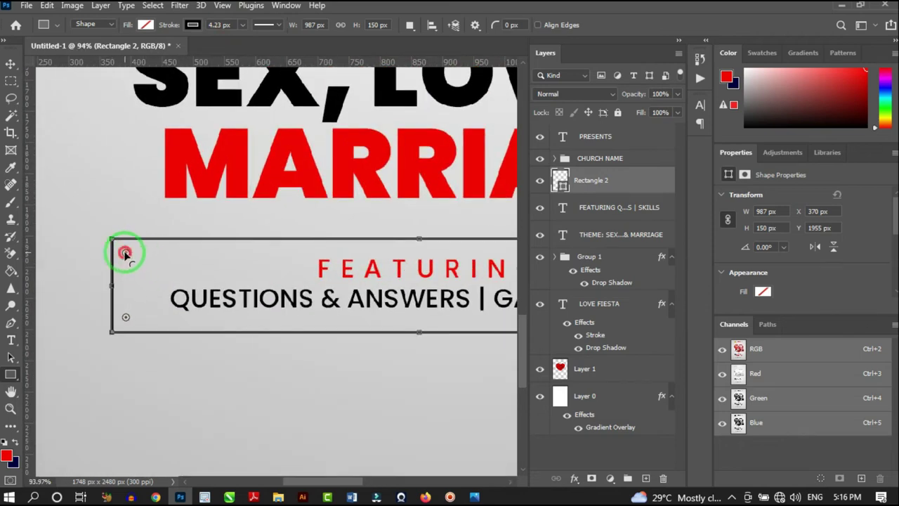
{"action": "left_click_drag", "start_coordinate": [125, 253], "coordinate": [156, 257]}
{"action": "scroll", "coordinate": [161, 261], "scroll_direction": "down", "scroll_amount": 3}
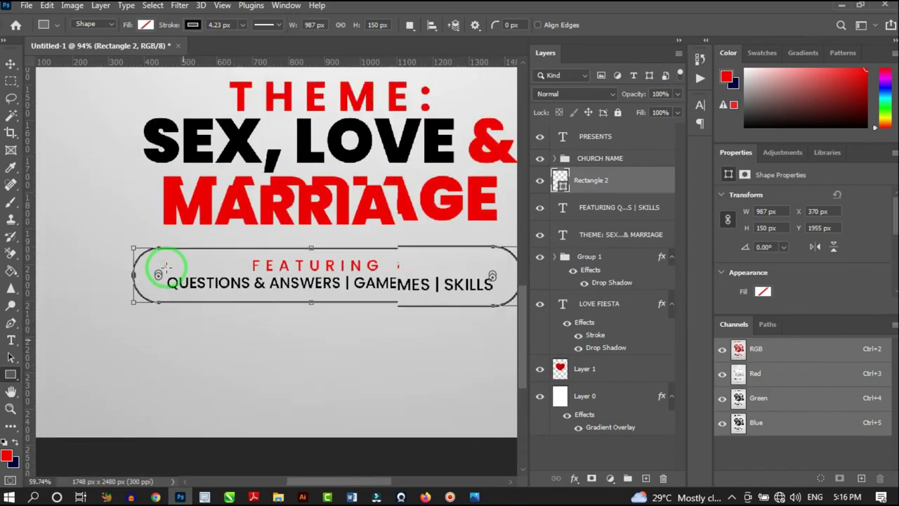
{"action": "scroll", "coordinate": [165, 267], "scroll_direction": "down", "scroll_amount": 3}
{"action": "left_click", "coordinate": [10, 63]}
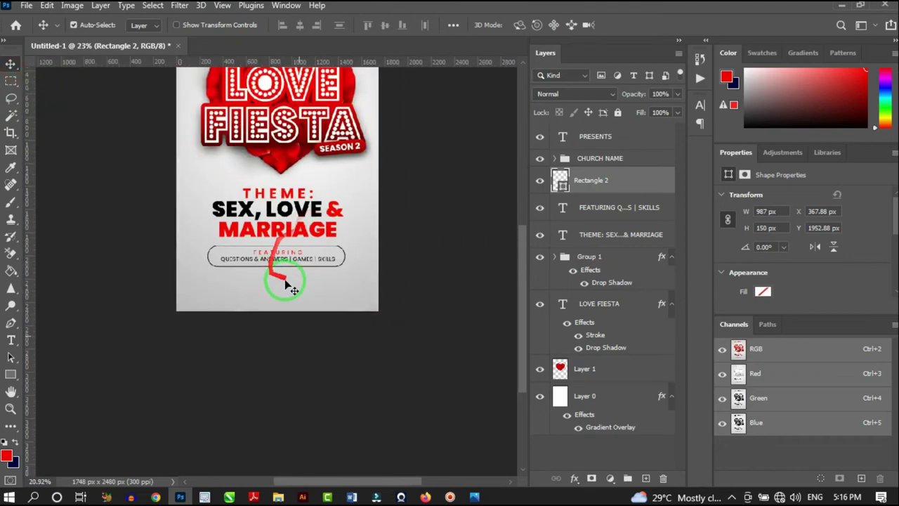
{"action": "scroll", "coordinate": [287, 285], "scroll_direction": "up", "scroll_amount": 2}
{"action": "scroll", "coordinate": [300, 266], "scroll_direction": "down", "scroll_amount": 4}
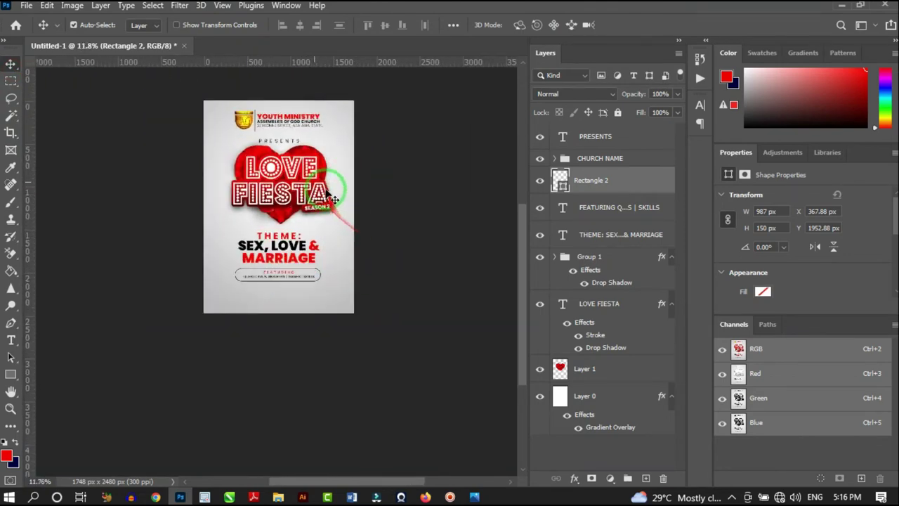
{"action": "scroll", "coordinate": [281, 257], "scroll_direction": "down", "scroll_amount": 1}
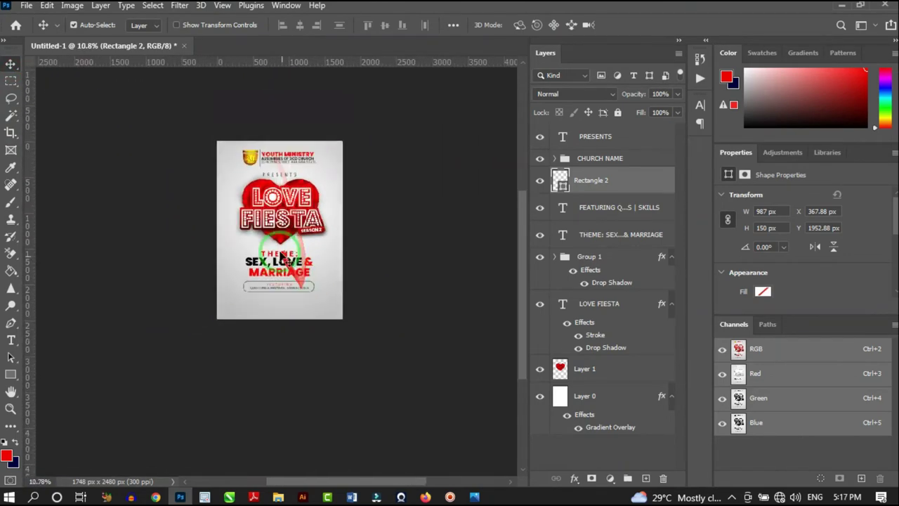
{"action": "scroll", "coordinate": [281, 256], "scroll_direction": "up", "scroll_amount": 5}
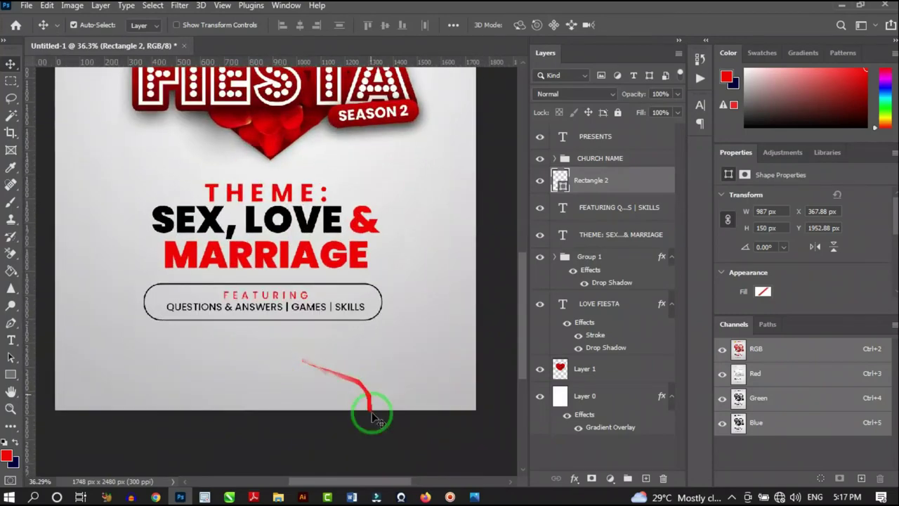
Select the date line 5TH MAY, 2022 in the Word document.
{"action": "left_click", "coordinate": [351, 498]}
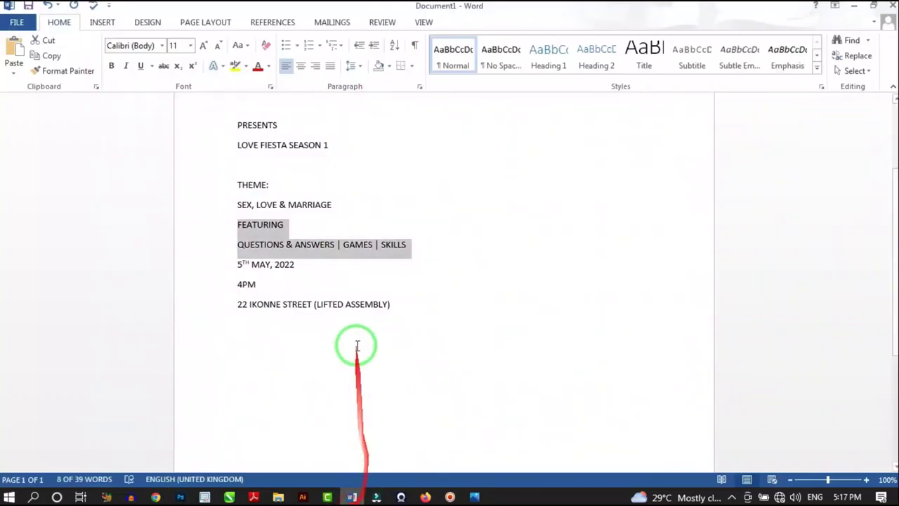
{"action": "left_click_drag", "start_coordinate": [238, 266], "coordinate": [295, 267]}
{"action": "key", "text": "ctrl+c"}
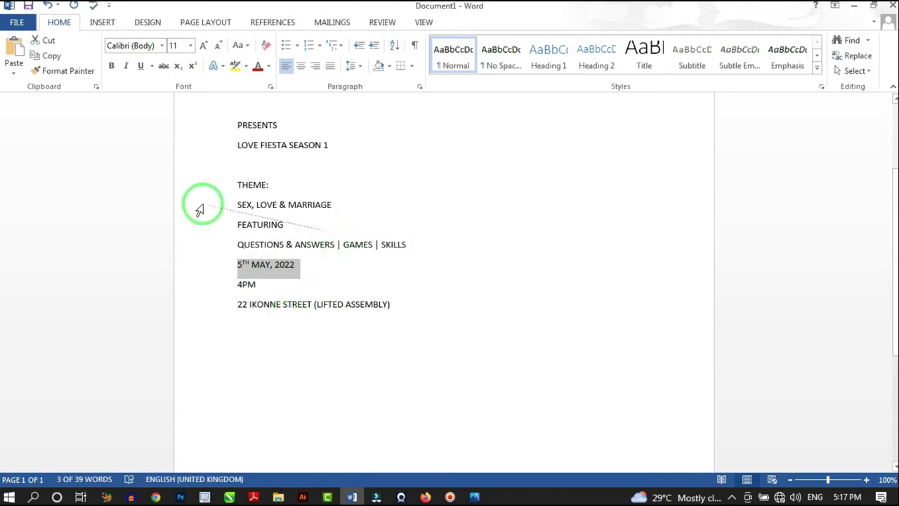
Paste 5TH MAY, 2022 as a new centred text line, removing the placeholder letters.
{"action": "left_click", "coordinate": [180, 496]}
{"action": "left_click", "coordinate": [232, 331]}
{"action": "left_click", "coordinate": [247, 330]}
{"action": "key", "text": "ctrl+v"}
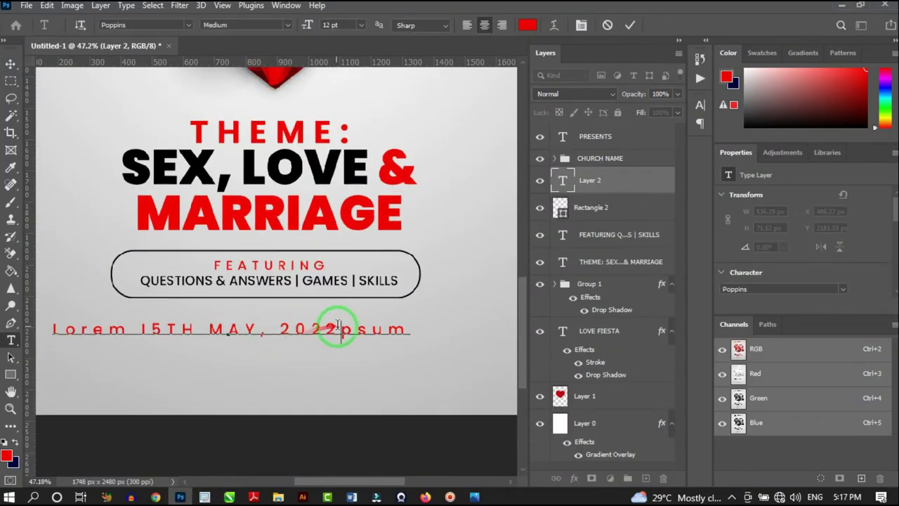
{"action": "key", "text": "Delete"}
{"action": "key", "text": "Delete"}
{"action": "key", "text": "Delete"}
{"action": "key", "text": "Delete"}
{"action": "left_click_drag", "start_coordinate": [149, 328], "coordinate": [46, 325]}
{"action": "key", "text": "BackSpace"}
{"action": "key", "text": "ctrl+a"}
Set the date to Poppins Black and enlarge it below the featuring box.
{"action": "left_click", "coordinate": [581, 24]}
{"action": "left_click", "coordinate": [657, 124]}
{"action": "left_click", "coordinate": [647, 295]}
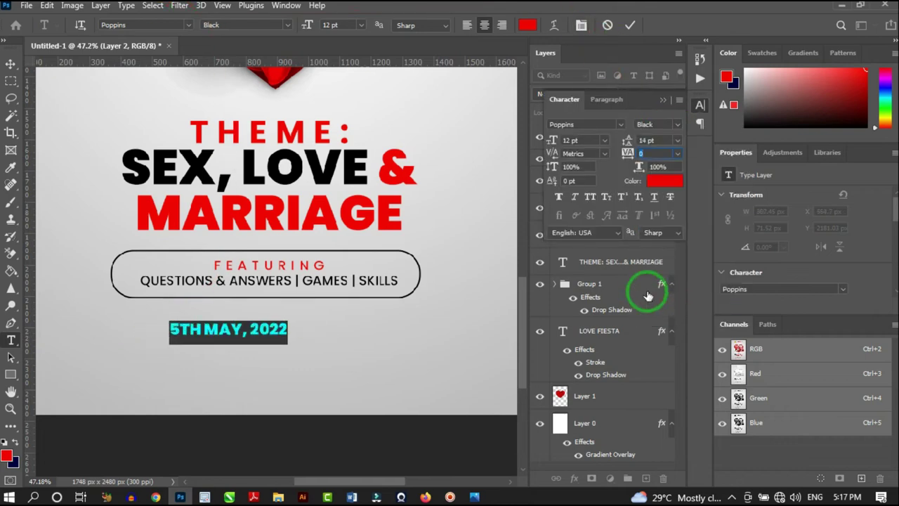
{"action": "left_click_drag", "start_coordinate": [228, 344], "coordinate": [311, 325]}
{"action": "left_click", "coordinate": [656, 25]}
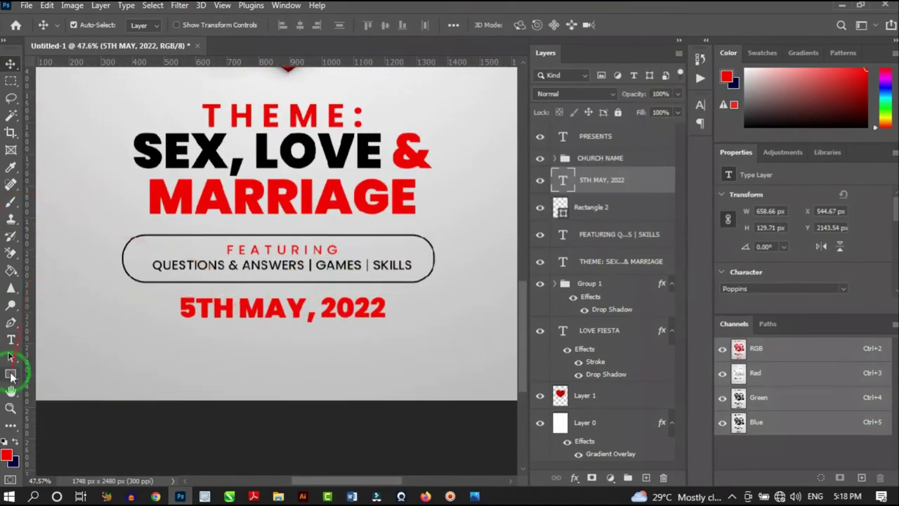
Draw a red-filled rounded rectangle behind the date.
{"action": "left_click", "coordinate": [10, 373]}
{"action": "left_click_drag", "start_coordinate": [144, 284], "coordinate": [302, 327]}
{"action": "left_click", "coordinate": [137, 24]}
{"action": "left_click", "coordinate": [114, 82]}
{"action": "scroll", "coordinate": [337, 323], "scroll_direction": "up", "scroll_amount": 1}
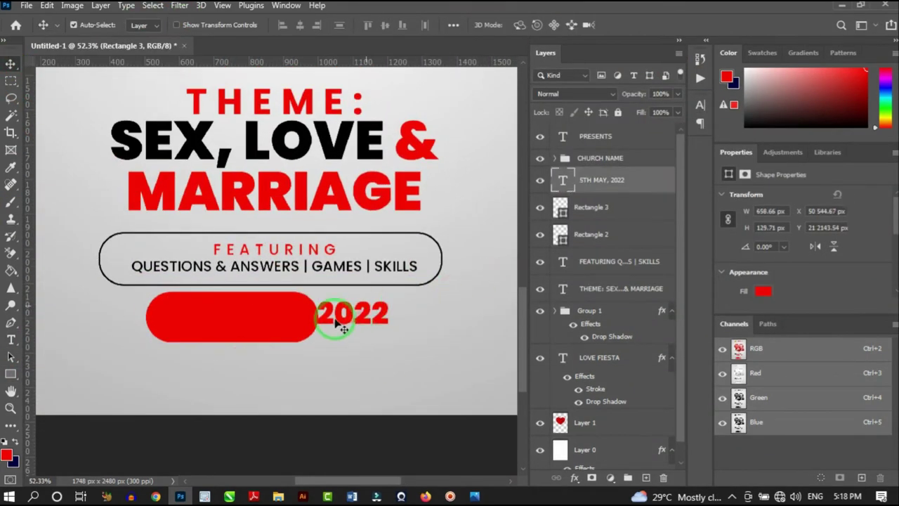
Make the date text white.
{"action": "double_click", "coordinate": [337, 323]}
{"action": "left_click", "coordinate": [746, 70]}
{"action": "left_click", "coordinate": [11, 63]}
{"action": "left_click", "coordinate": [238, 295]}
{"action": "scroll", "coordinate": [238, 288], "scroll_direction": "up", "scroll_amount": 2}
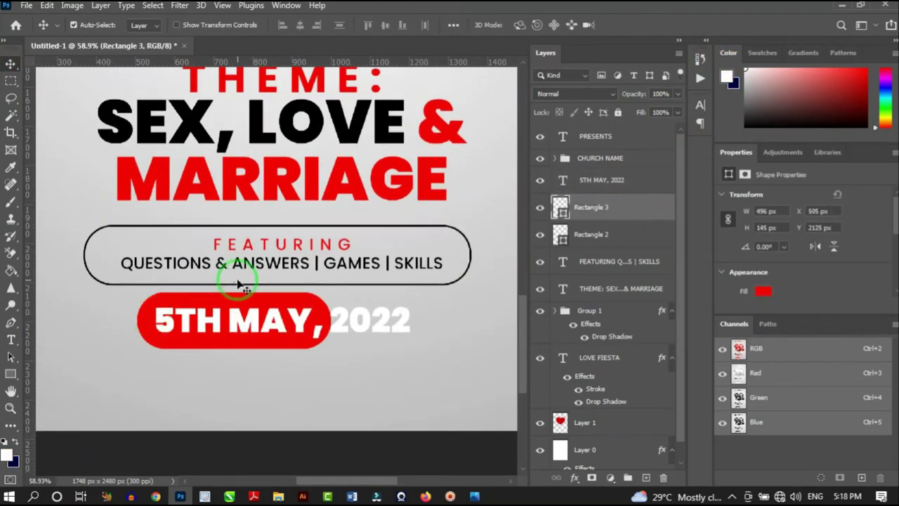
Duplicate the red pill and give copies gradient overlays: red-to-black, dark grey 313131, yellow ffc600.
{"action": "left_click_drag", "start_coordinate": [239, 288], "coordinate": [408, 355]}
{"action": "left_click", "coordinate": [241, 304]}
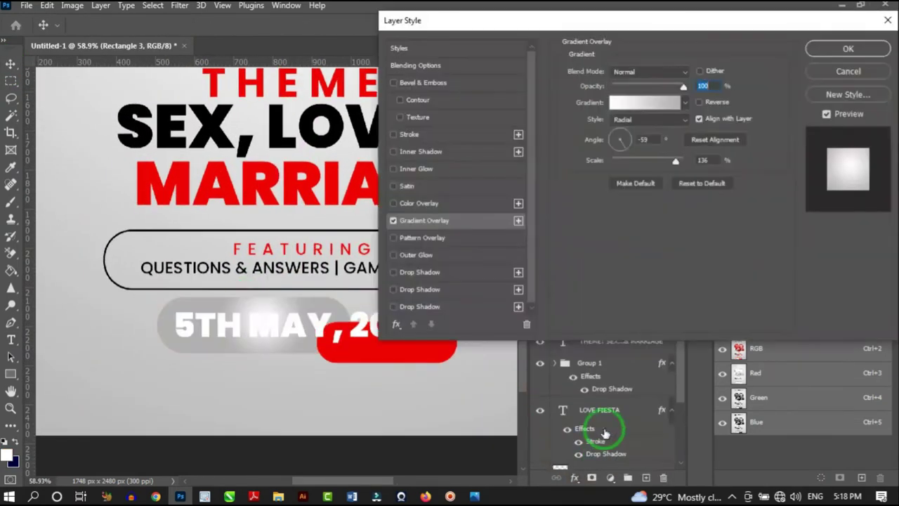
{"action": "left_click", "coordinate": [281, 325]}
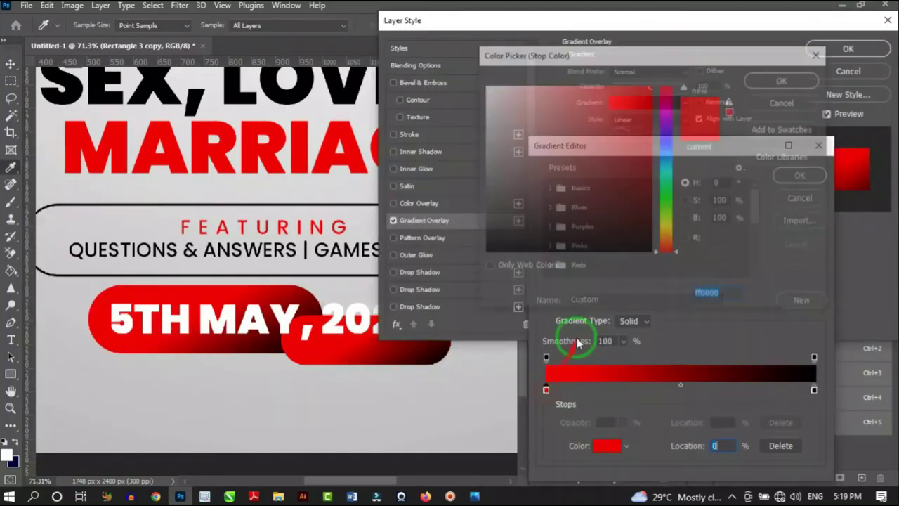
{"action": "left_click", "coordinate": [493, 232]}
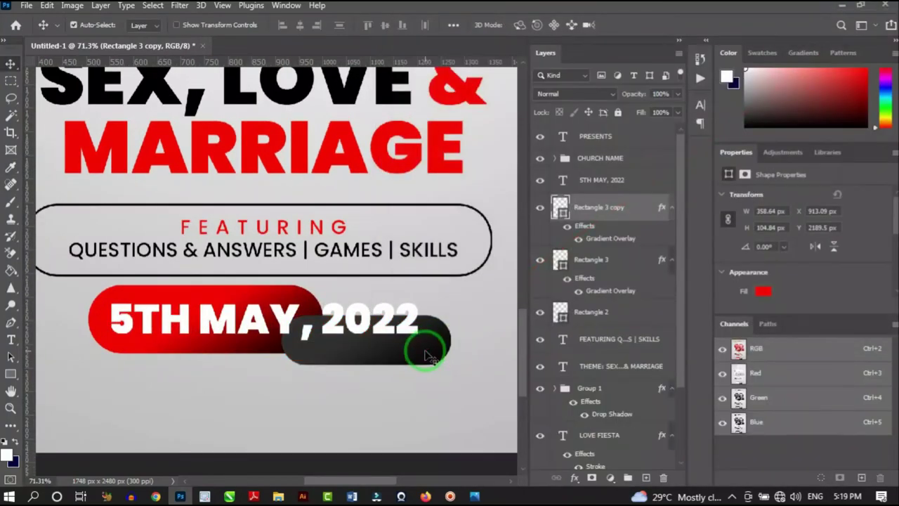
{"action": "scroll", "coordinate": [421, 351], "scroll_direction": "up", "scroll_amount": 4}
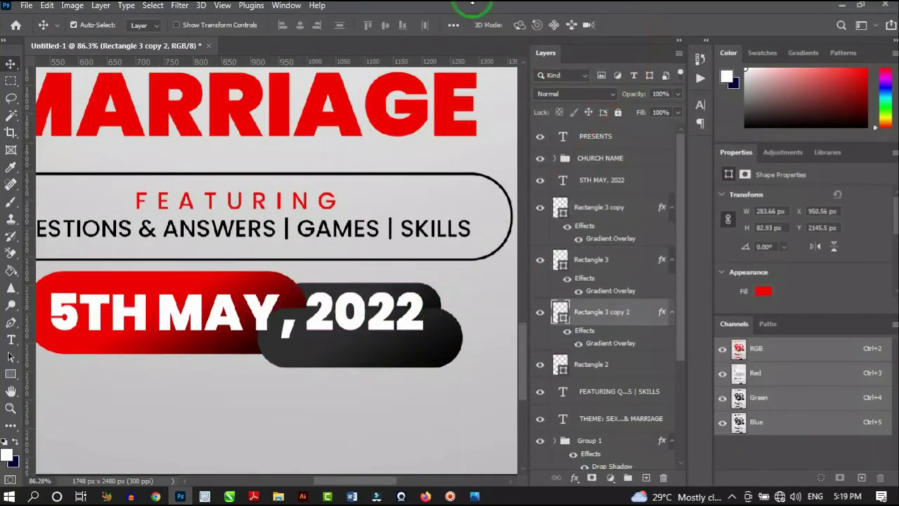
{"action": "double_click", "coordinate": [612, 344]}
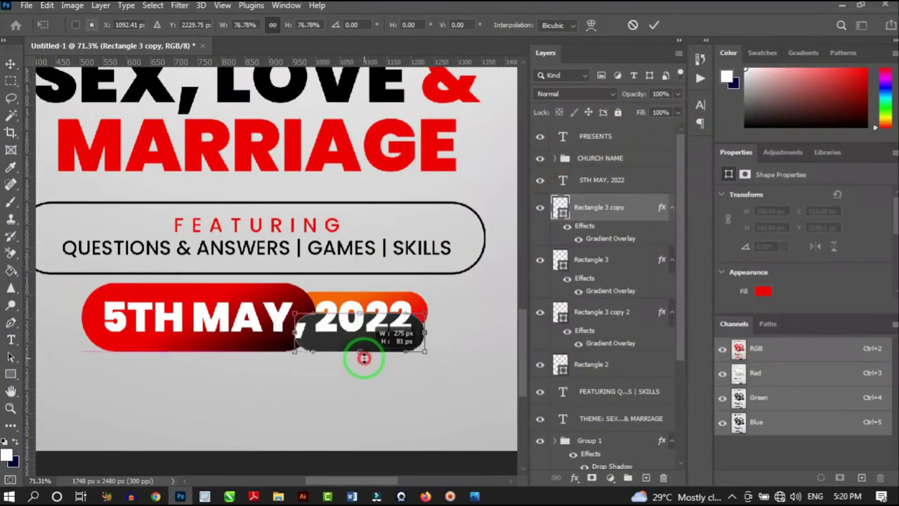
{"action": "scroll", "coordinate": [324, 346], "scroll_direction": "up", "scroll_amount": 3}
{"action": "scroll", "coordinate": [324, 347], "scroll_direction": "down", "scroll_amount": 3}
{"action": "scroll", "coordinate": [407, 317], "scroll_direction": "up", "scroll_amount": 1}
Copy 4PM from Word into a duplicated date layer and move it left under the date.
{"action": "key", "text": "alt+Tab"}
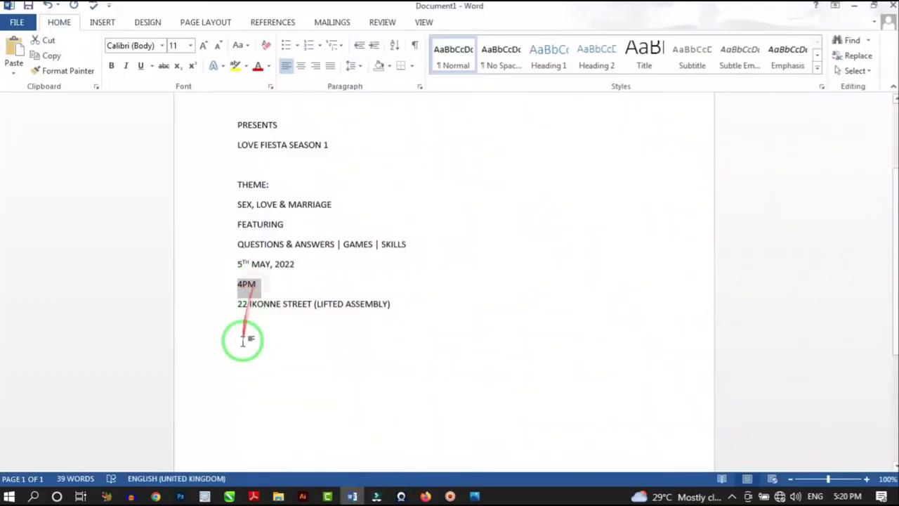
{"action": "left_click", "coordinate": [244, 286]}
{"action": "key", "text": "alt+Tab"}
{"action": "scroll", "coordinate": [255, 417], "scroll_direction": "up", "scroll_amount": 1}
{"action": "double_click", "coordinate": [255, 357]}
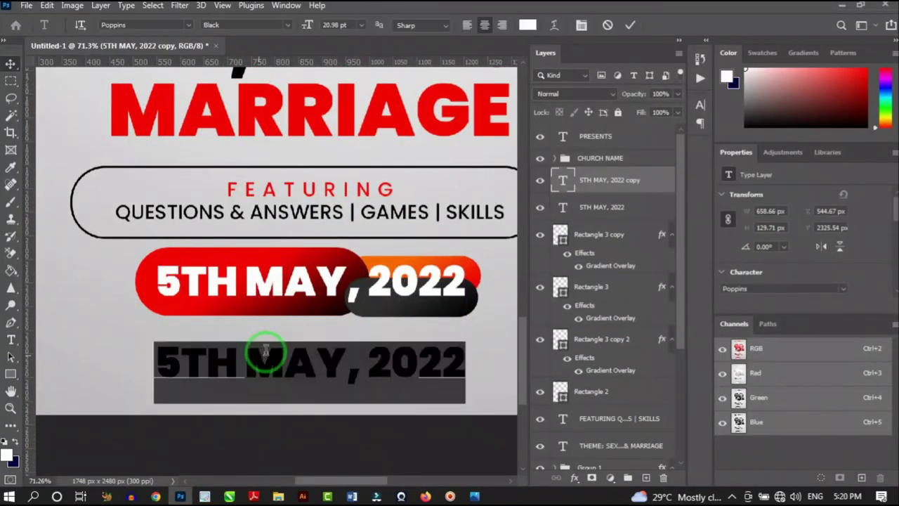
{"action": "key", "text": "ctrl+v"}
{"action": "left_click", "coordinate": [11, 63]}
{"action": "left_click_drag", "start_coordinate": [251, 361], "coordinate": [361, 345]}
Paste the address 22 IKONNE STREET (LIFTED ASSEMBLY) over a duplicate of the 4PM text.
{"action": "left_click", "coordinate": [352, 496]}
{"action": "key", "text": "alt+Tab"}
{"action": "double_click", "coordinate": [357, 347]}
{"action": "type", "text": "22 IKONNE STREET (LIFTED ASSEMBLY)"}
{"action": "key", "text": "ctrl+a"}
Reduce the address's font size and line spacing and align it beside 4PM.
{"action": "left_click", "coordinate": [338, 49]}
{"action": "left_click", "coordinate": [581, 25]}
{"action": "left_click", "coordinate": [642, 136]}
{"action": "left_click", "coordinate": [10, 63]}
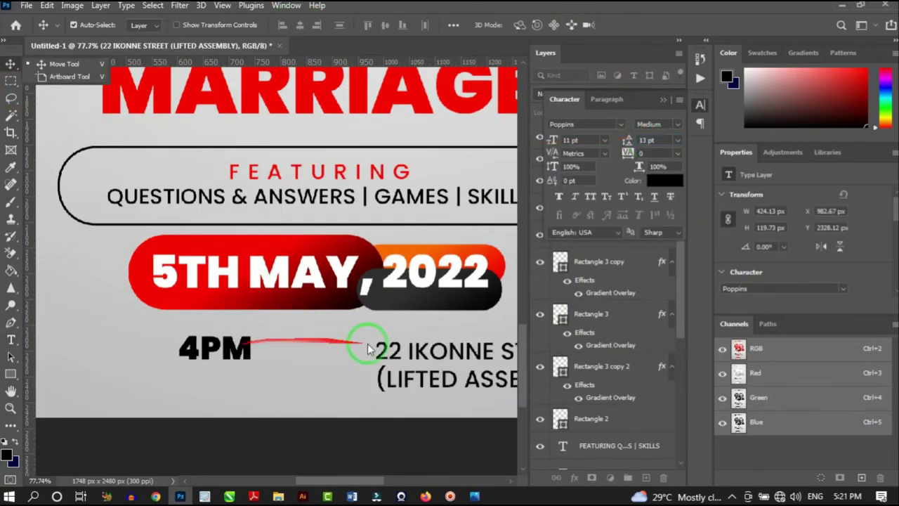
{"action": "scroll", "coordinate": [410, 361], "scroll_direction": "down", "scroll_amount": 2}
{"action": "scroll", "coordinate": [370, 367], "scroll_direction": "up", "scroll_amount": 2}
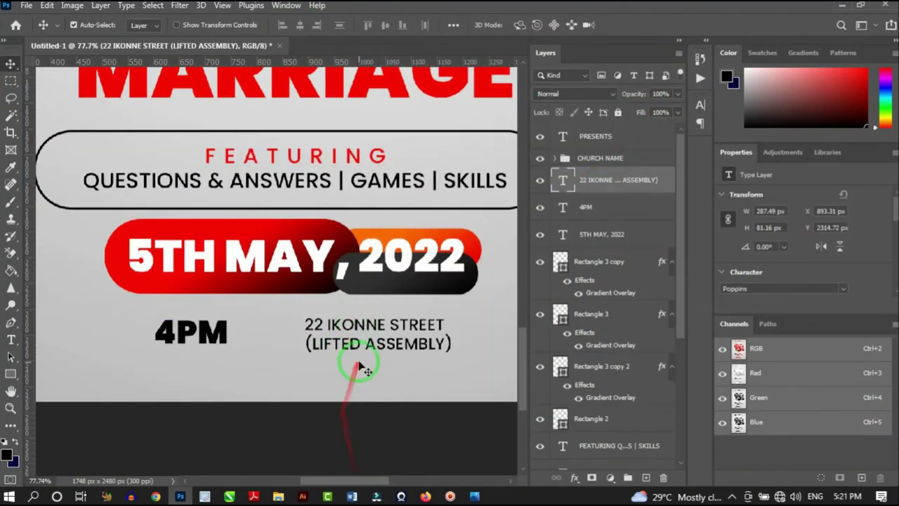
{"action": "scroll", "coordinate": [361, 367], "scroll_direction": "up", "scroll_amount": 1}
{"action": "key", "text": "alt+bracketleft"}
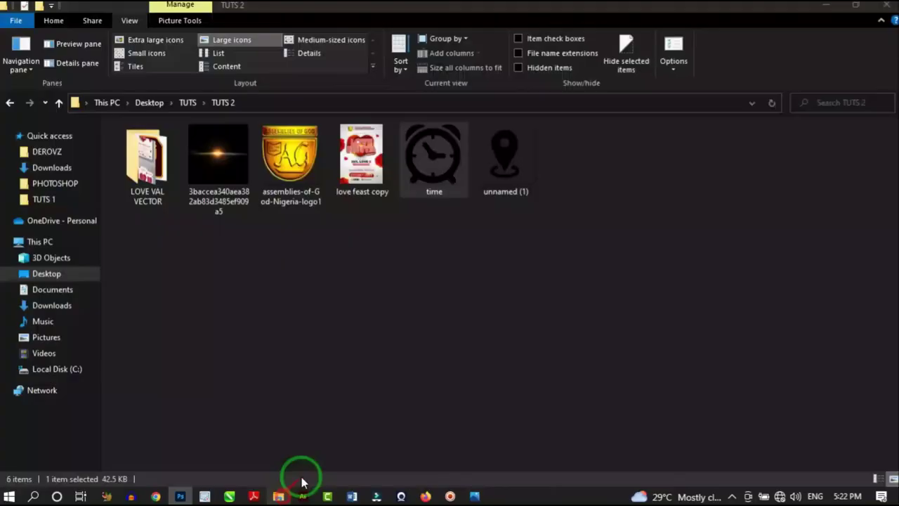
Place the red location pin image beside the venue address.
{"action": "left_click_drag", "start_coordinate": [302, 478], "coordinate": [179, 498]}
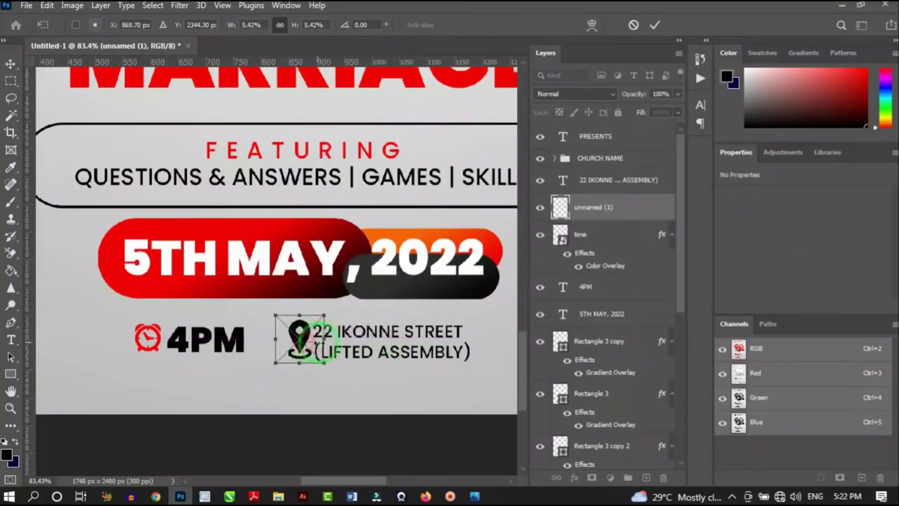
{"action": "left_click", "coordinate": [540, 478]}
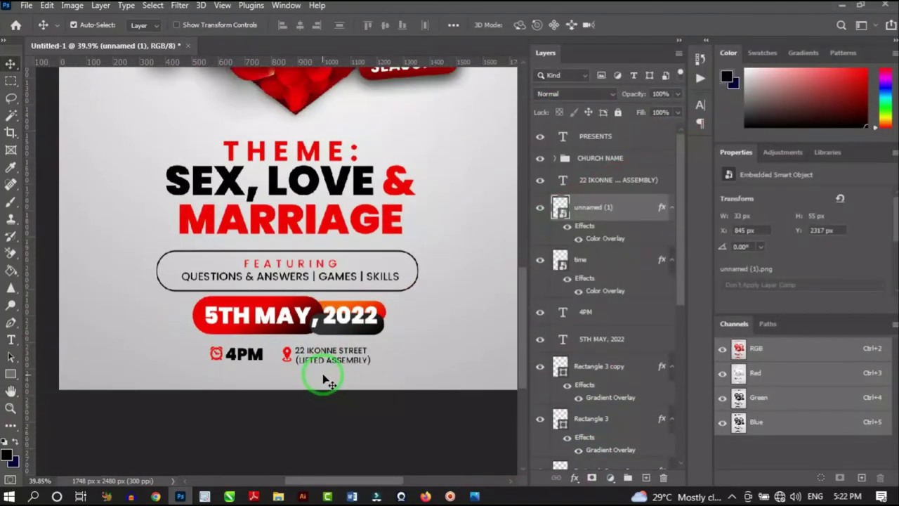
{"action": "scroll", "coordinate": [358, 376], "scroll_direction": "up", "scroll_amount": 3}
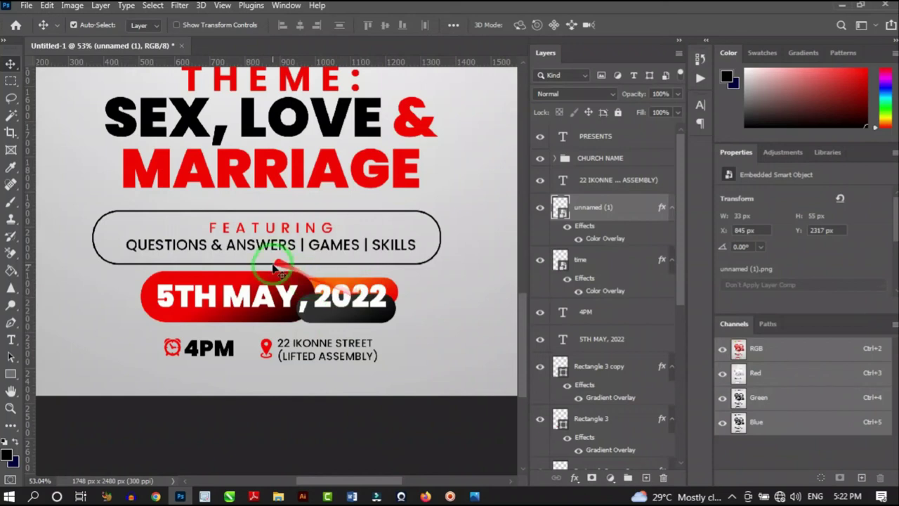
{"action": "scroll", "coordinate": [320, 297], "scroll_direction": "up", "scroll_amount": 2}
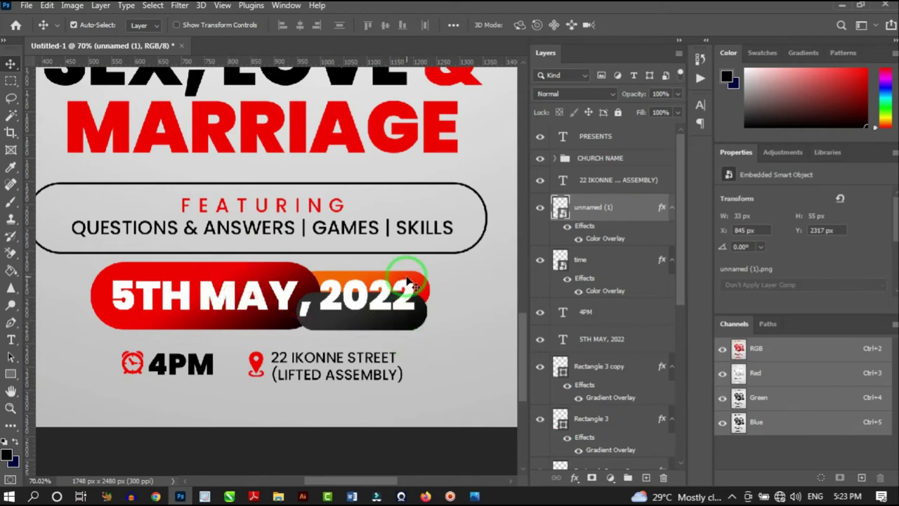
{"action": "scroll", "coordinate": [376, 288], "scroll_direction": "down", "scroll_amount": 2}
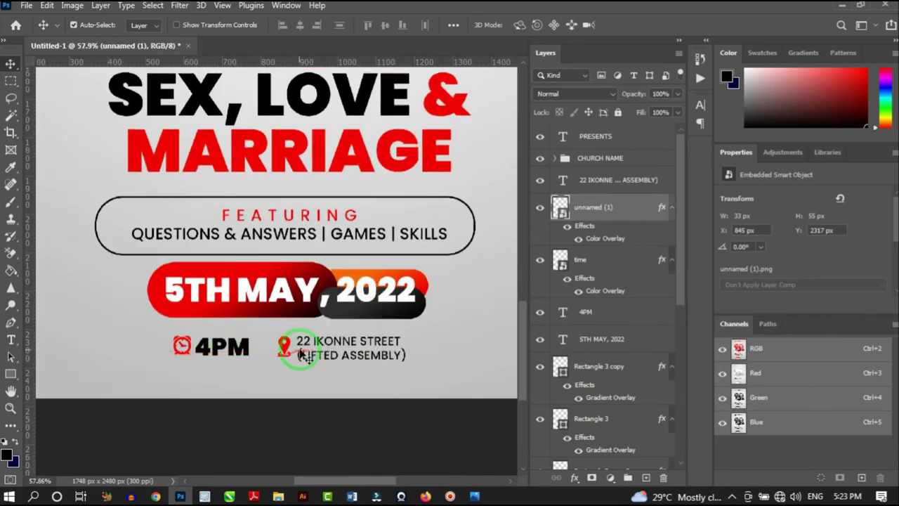
{"action": "scroll", "coordinate": [211, 351], "scroll_direction": "down", "scroll_amount": 2}
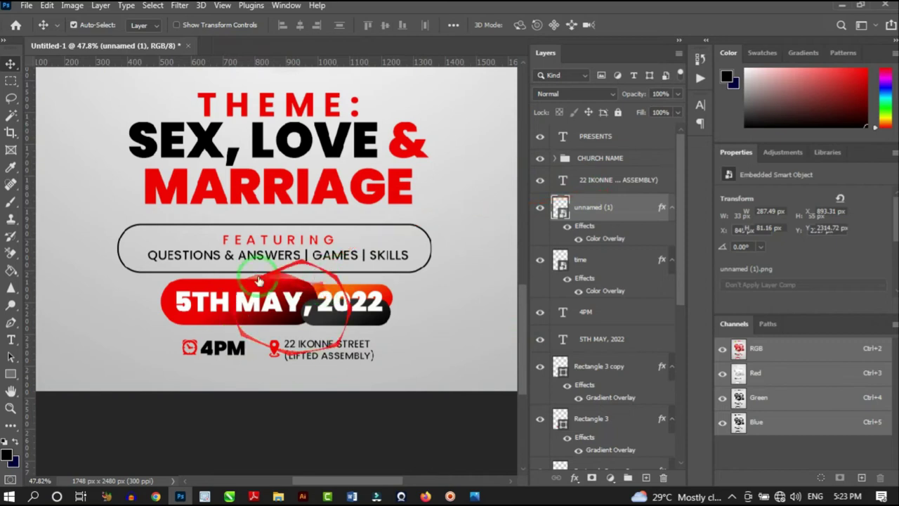
{"action": "left_click", "coordinate": [326, 349]}
{"action": "scroll", "coordinate": [600, 253], "scroll_direction": "down", "scroll_amount": 2}
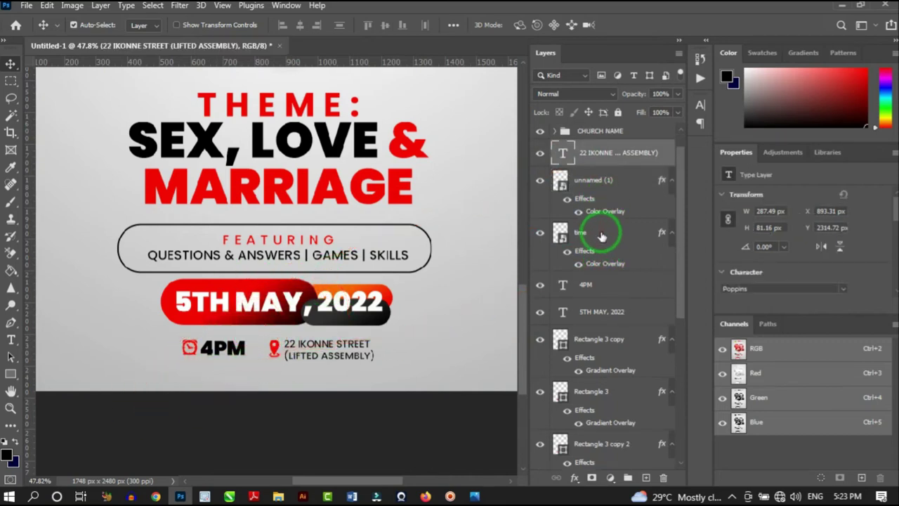
{"action": "scroll", "coordinate": [611, 211], "scroll_direction": "up", "scroll_amount": 1}
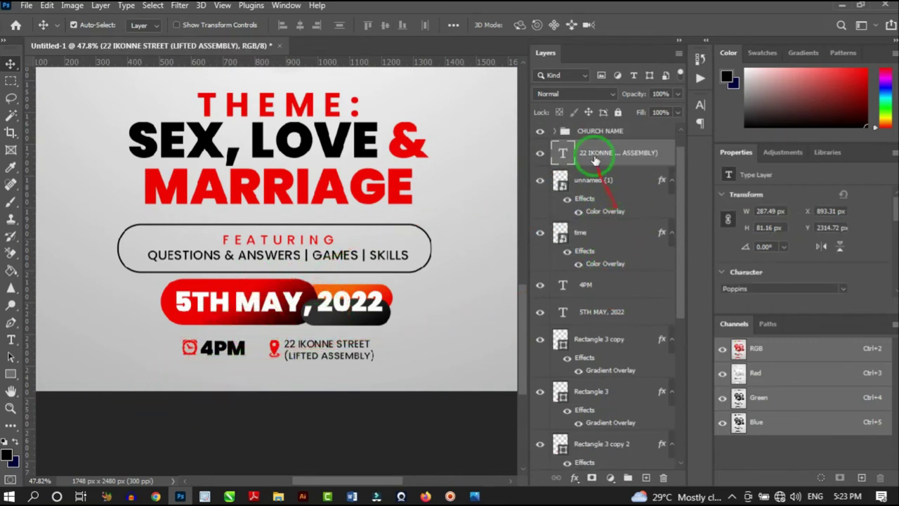
{"action": "left_click", "coordinate": [601, 181], "text": "shift"}
{"action": "left_click", "coordinate": [602, 235], "text": "shift"}
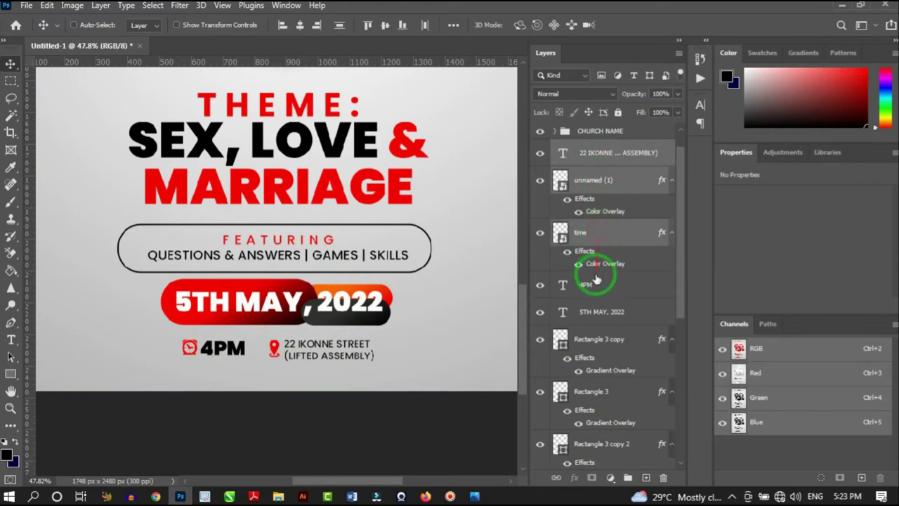
{"action": "left_click", "coordinate": [597, 286], "text": "shift"}
{"action": "left_click", "coordinate": [597, 321], "text": "shift"}
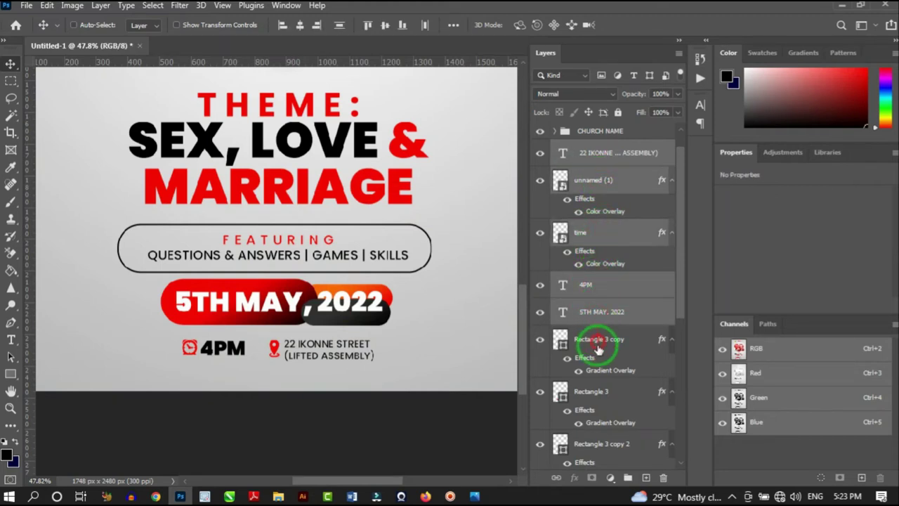
{"action": "left_click", "coordinate": [598, 344], "text": "shift"}
{"action": "left_click", "coordinate": [591, 394], "text": "shift"}
{"action": "left_click", "coordinate": [589, 449], "text": "shift"}
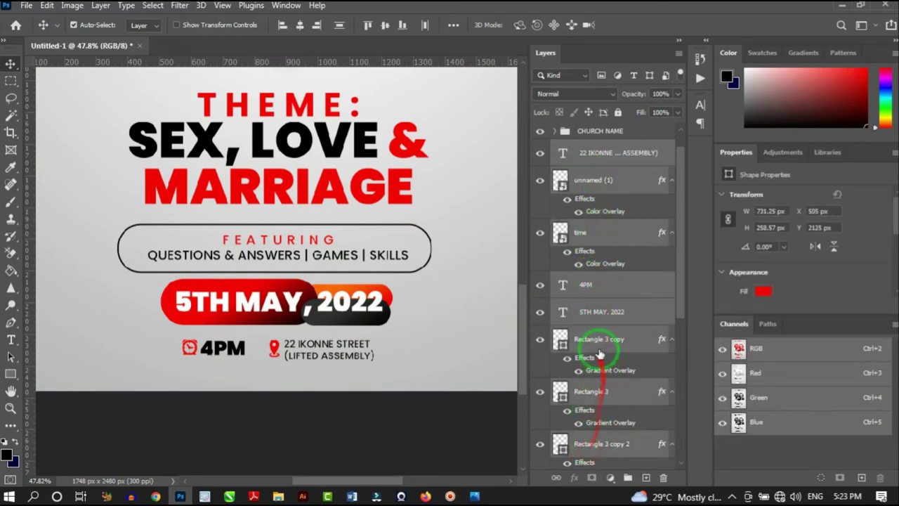
{"action": "scroll", "coordinate": [597, 357], "scroll_direction": "down", "scroll_amount": 4}
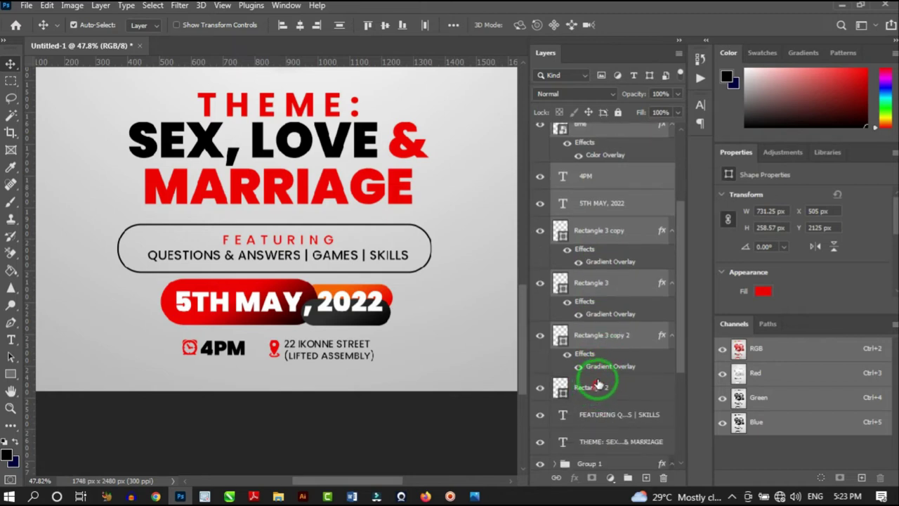
{"action": "left_click", "coordinate": [540, 388]}
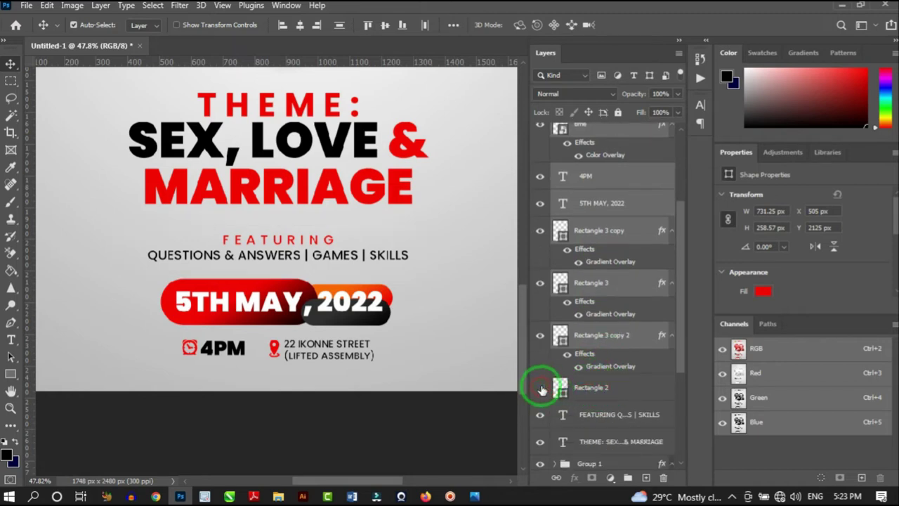
{"action": "left_click", "coordinate": [540, 387]}
{"action": "key", "text": "ctrl+g"}
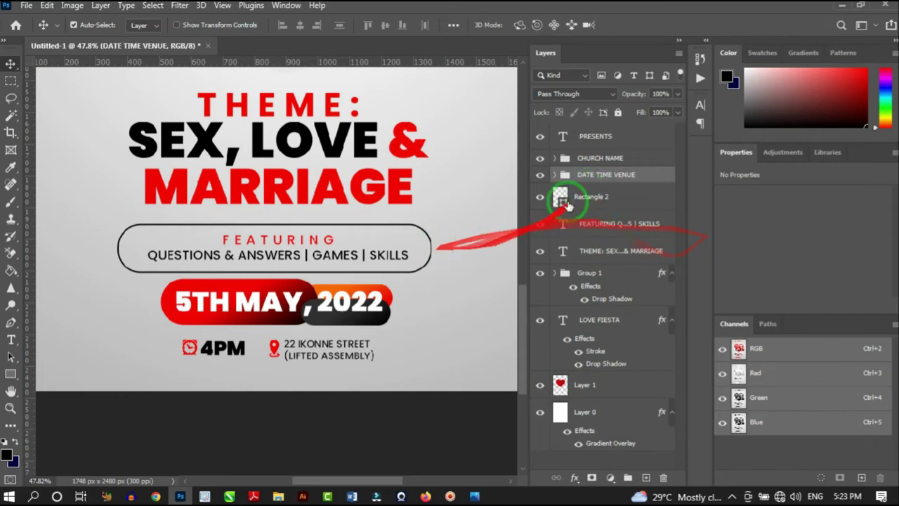
{"action": "left_click", "coordinate": [540, 175]}
{"action": "left_click", "coordinate": [540, 174]}
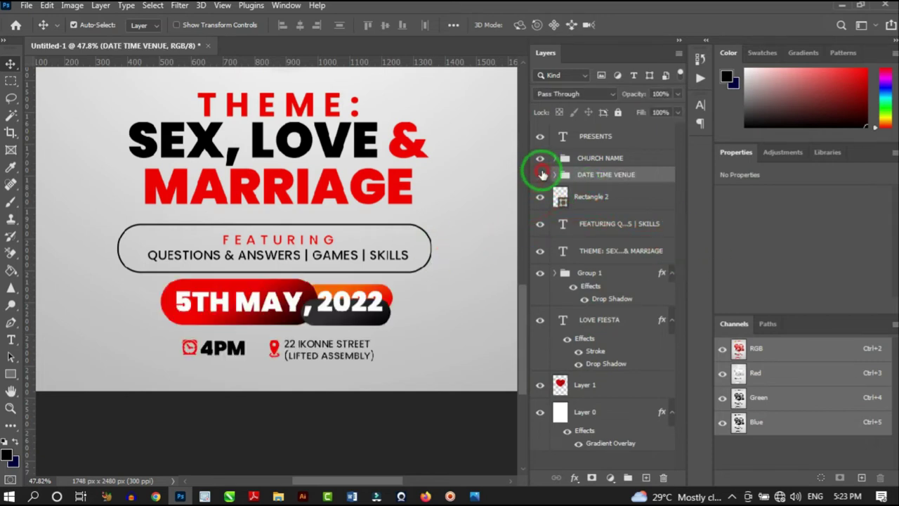
{"action": "left_click", "coordinate": [540, 175]}
{"action": "left_click", "coordinate": [540, 174]}
{"action": "scroll", "coordinate": [328, 264], "scroll_direction": "down", "scroll_amount": 5}
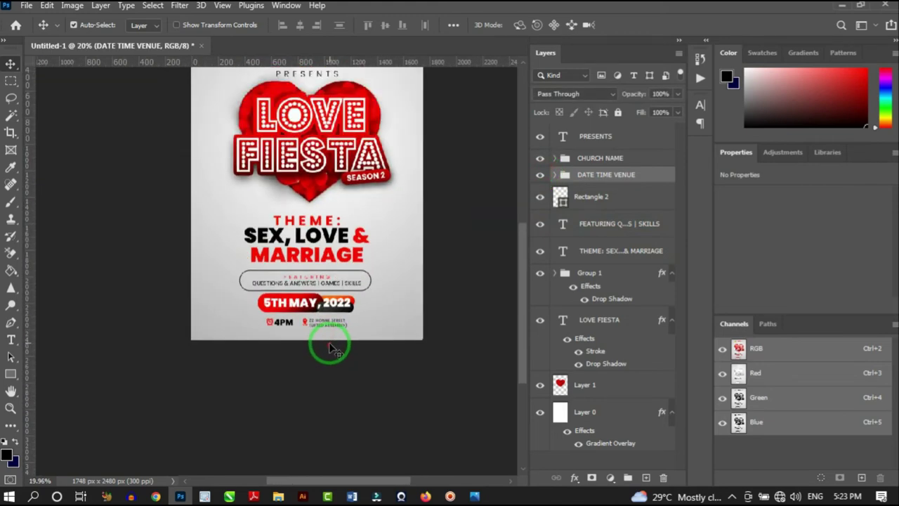
Zoom in and out to inspect the whole poster from header to venue.
{"action": "scroll", "coordinate": [355, 316], "scroll_direction": "up", "scroll_amount": 4}
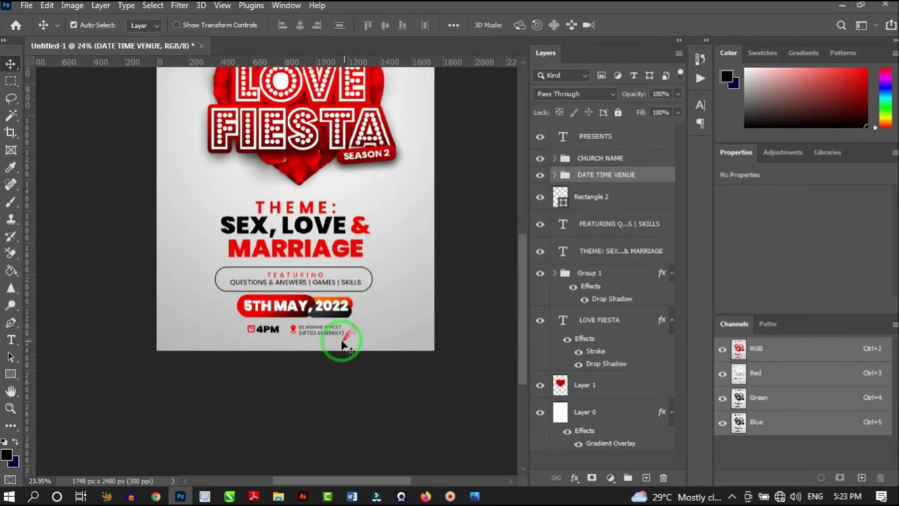
{"action": "scroll", "coordinate": [345, 372], "scroll_direction": "down", "scroll_amount": 3}
{"action": "scroll", "coordinate": [369, 361], "scroll_direction": "down", "scroll_amount": 3}
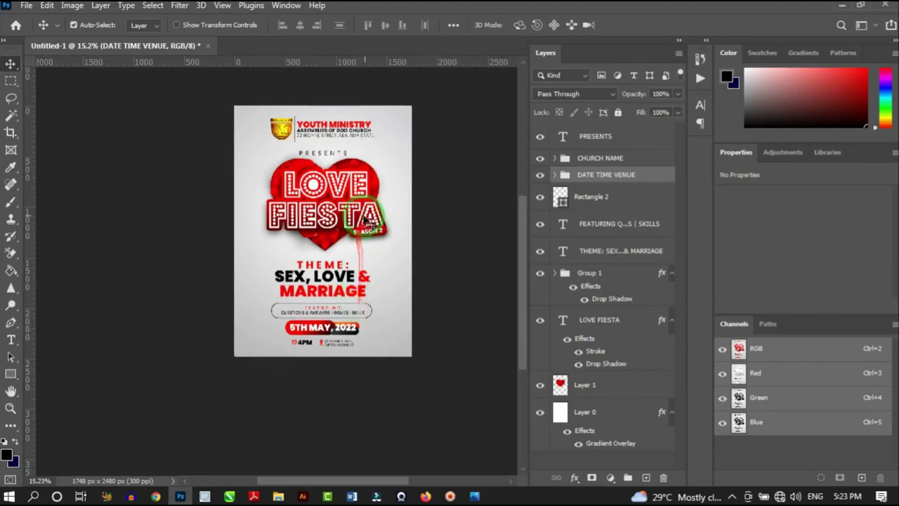
{"action": "scroll", "coordinate": [372, 218], "scroll_direction": "up", "scroll_amount": 3}
{"action": "scroll", "coordinate": [371, 154], "scroll_direction": "up", "scroll_amount": 1}
{"action": "scroll", "coordinate": [351, 126], "scroll_direction": "down", "scroll_amount": 1}
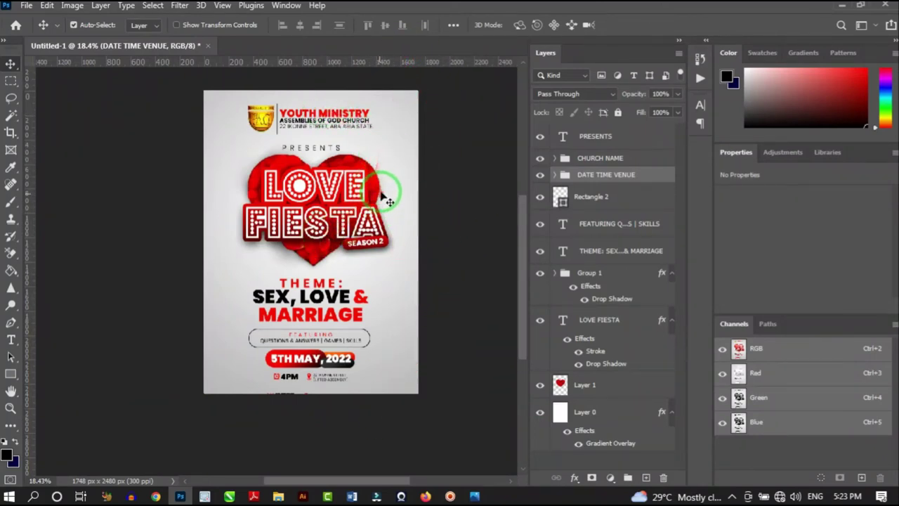
{"action": "scroll", "coordinate": [300, 111], "scroll_direction": "up", "scroll_amount": 1}
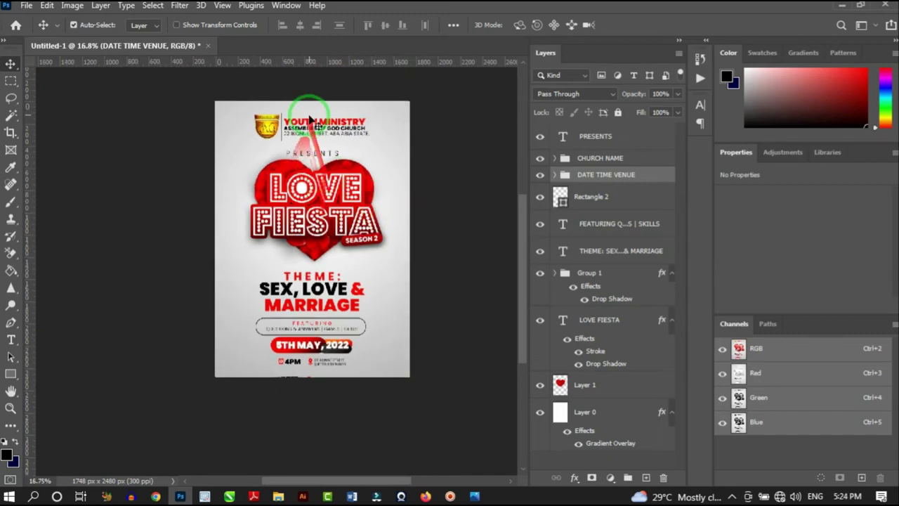
Select a red rose group on the Illustrator flyer and drag it into the Photoshop poster.
{"action": "left_click", "coordinate": [303, 496]}
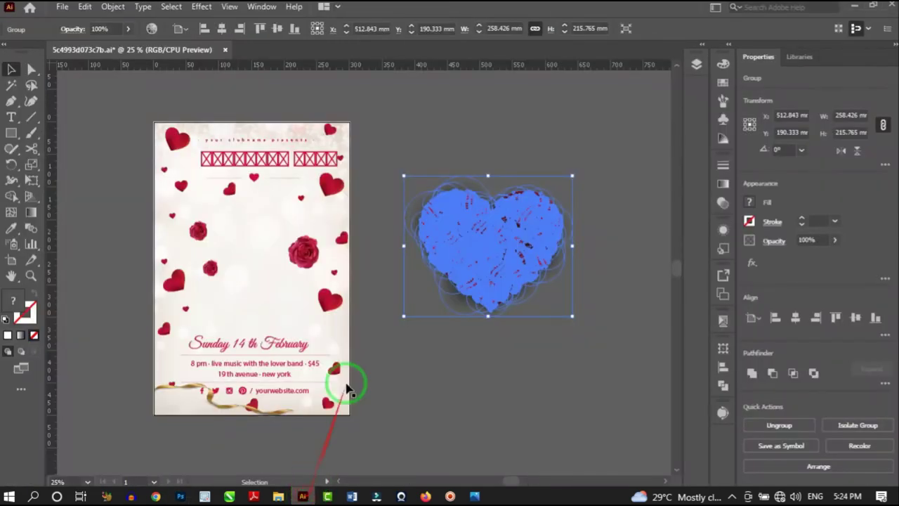
{"action": "left_click", "coordinate": [398, 387]}
{"action": "left_click", "coordinate": [317, 260]}
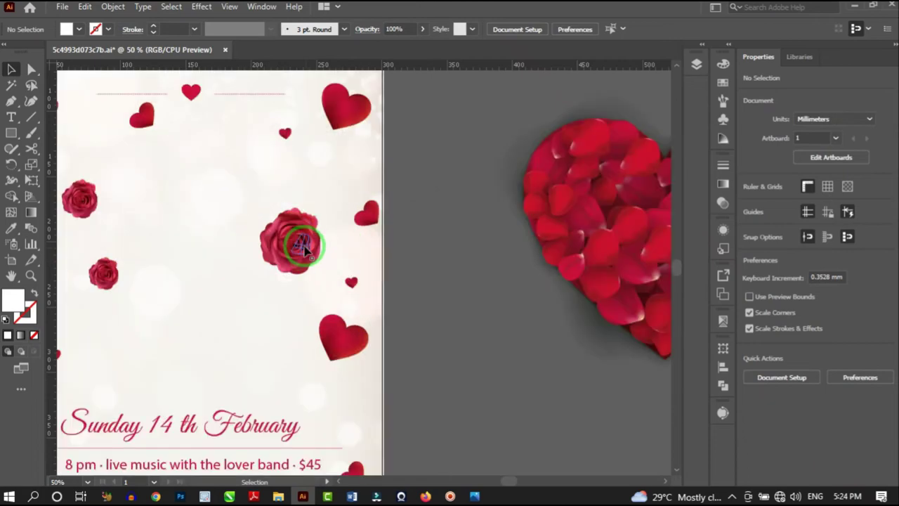
{"action": "left_click", "coordinate": [313, 260]}
{"action": "left_click", "coordinate": [299, 270], "text": "ctrl"}
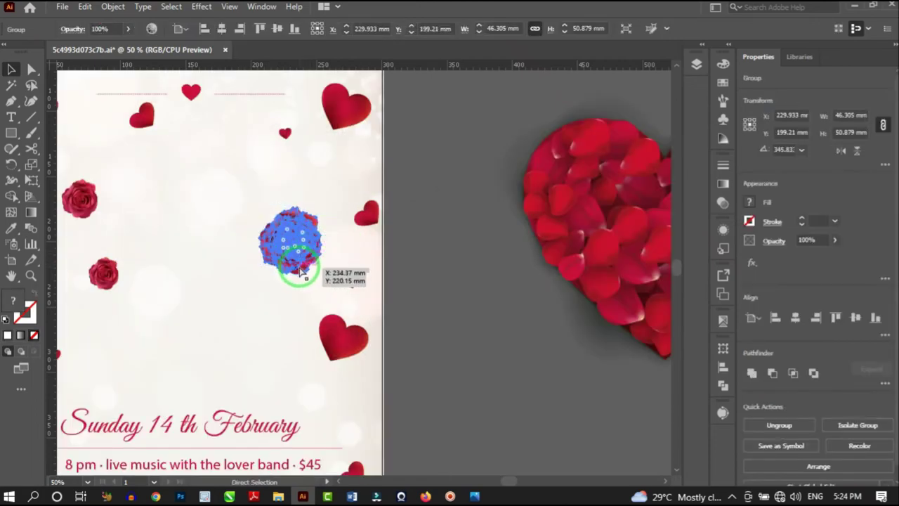
{"action": "mouse_move", "coordinate": [273, 298]}
{"action": "left_mouse_down"}
{"action": "mouse_move", "coordinate": [200, 486]}
{"action": "mouse_move", "coordinate": [180, 492]}
{"action": "mouse_move", "coordinate": [294, 284]}
{"action": "mouse_move", "coordinate": [286, 290]}
{"action": "left_mouse_up"}
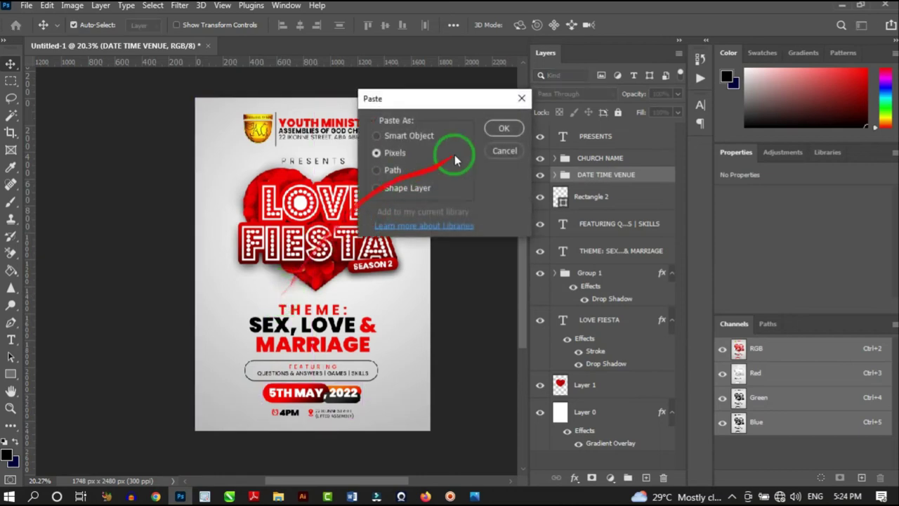
Paste the rose as pixels and move it to the poster's left edge.
{"action": "left_click", "coordinate": [501, 129]}
{"action": "left_click", "coordinate": [318, 261]}
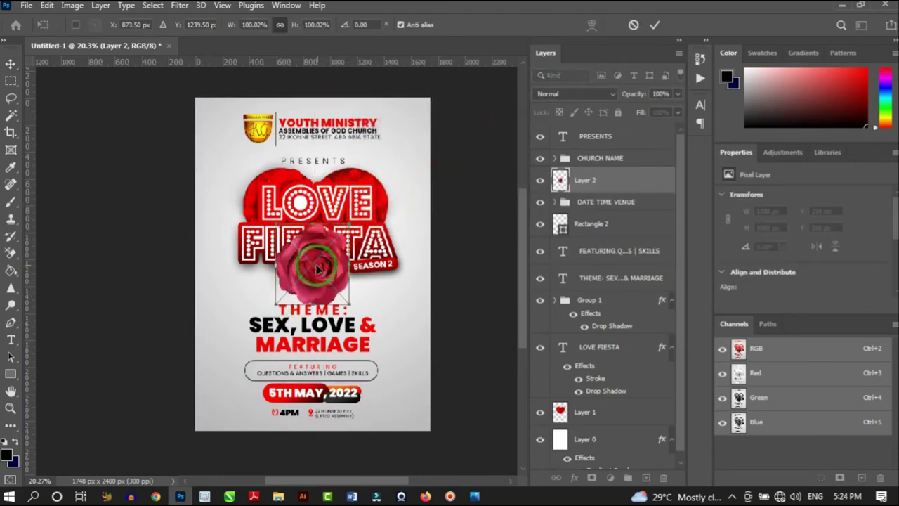
{"action": "left_click_drag", "start_coordinate": [317, 267], "coordinate": [202, 253]}
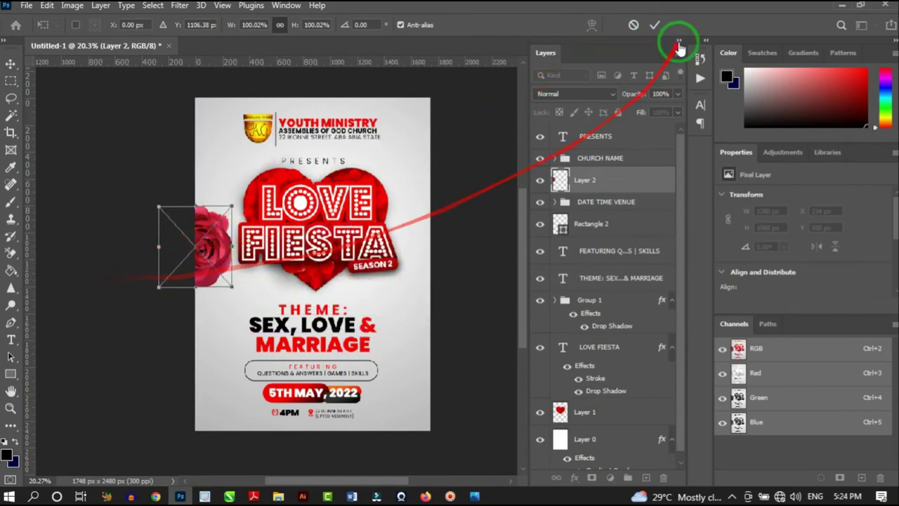
{"action": "left_click", "coordinate": [655, 25]}
{"action": "scroll", "coordinate": [212, 230], "scroll_direction": "up", "scroll_amount": 3}
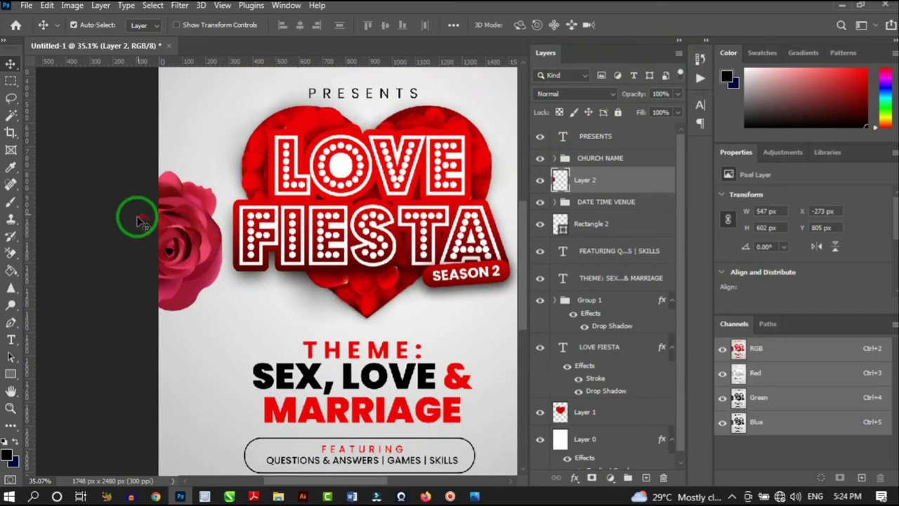
Redden the rose with Color Balance (+100 red, -20) and adjust Levels (0.63, 223).
{"action": "key", "text": "ctrl+b"}
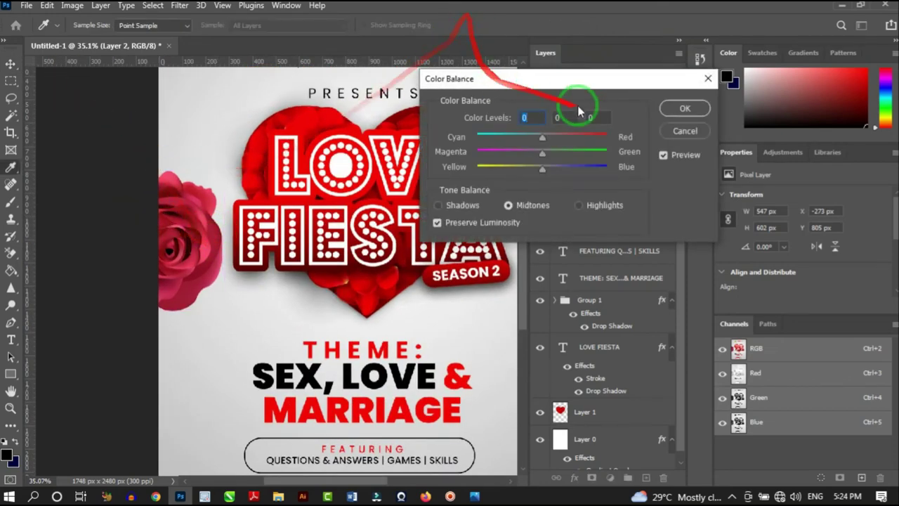
{"action": "left_click_drag", "start_coordinate": [544, 137], "coordinate": [604, 141]}
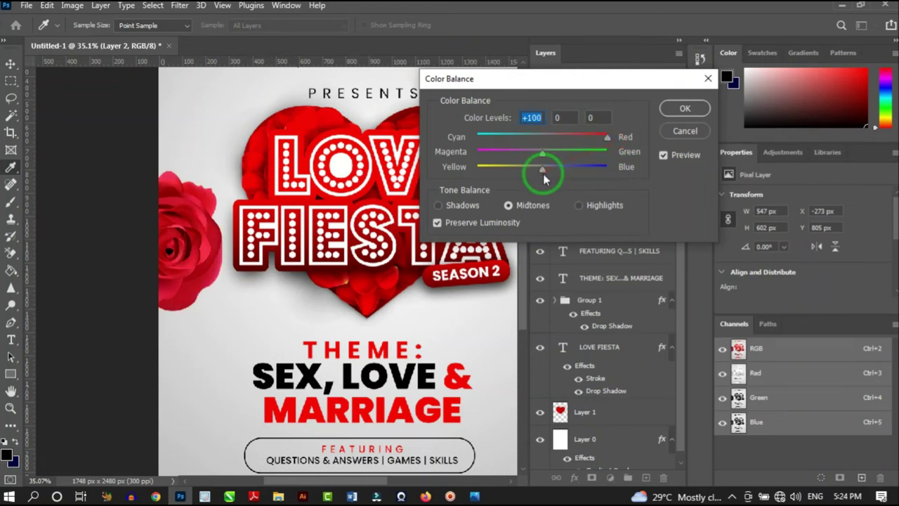
{"action": "left_click", "coordinate": [675, 110]}
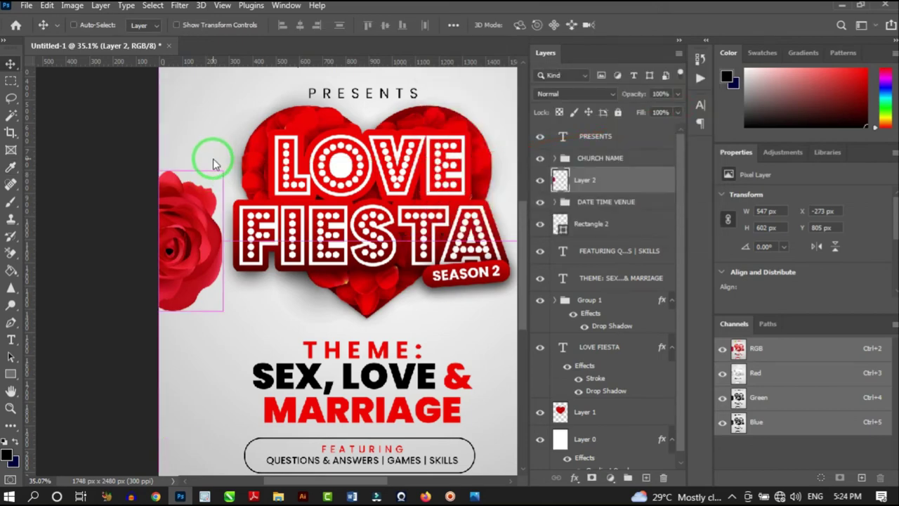
{"action": "key", "text": "ctrl+l"}
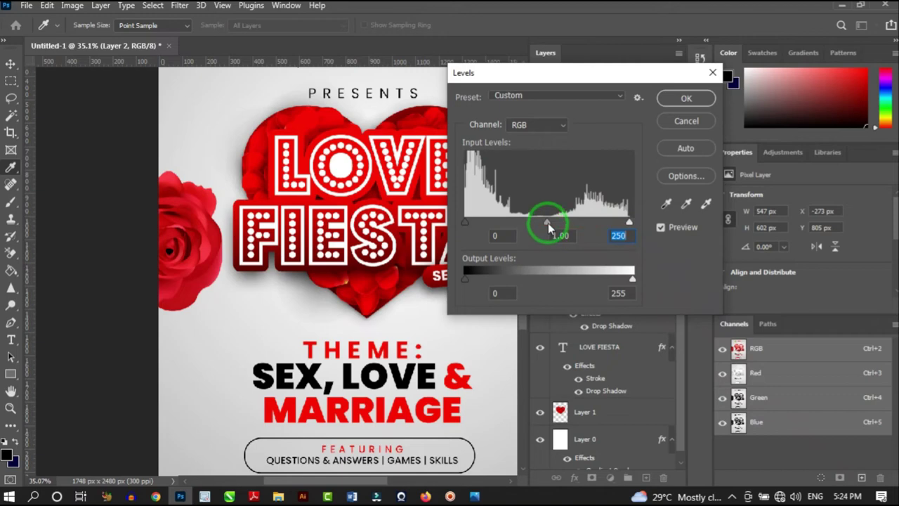
{"action": "left_click_drag", "start_coordinate": [549, 223], "coordinate": [563, 222]}
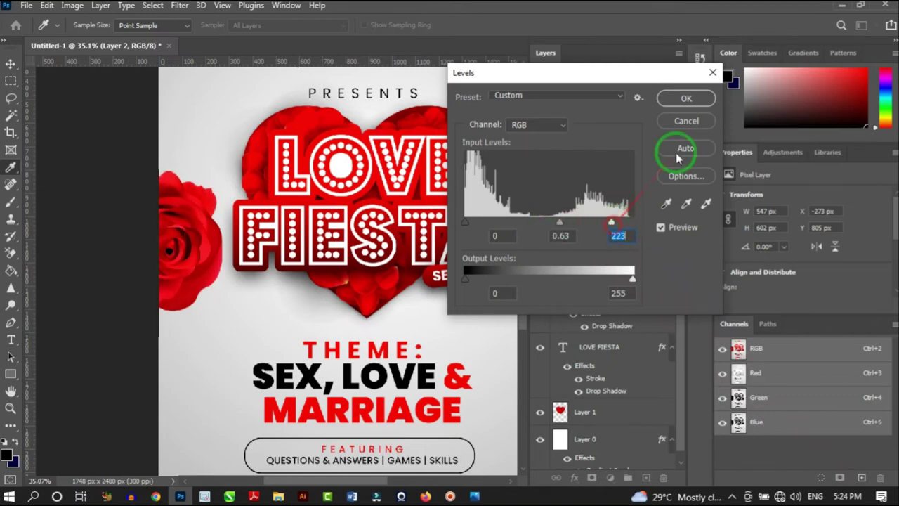
{"action": "left_click", "coordinate": [686, 99]}
{"action": "key", "text": "v"}
{"action": "scroll", "coordinate": [66, 295], "scroll_direction": "down", "scroll_amount": 5}
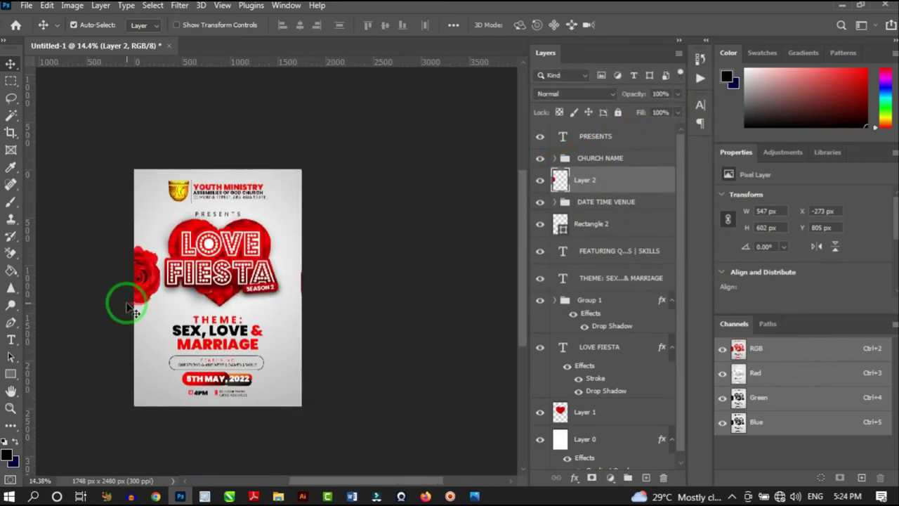
Nudge the rose along the left edge and compare against the reference love feast copy.jpg.
{"action": "left_click_drag", "start_coordinate": [128, 307], "coordinate": [136, 290]}
{"action": "left_click", "coordinate": [475, 496]}
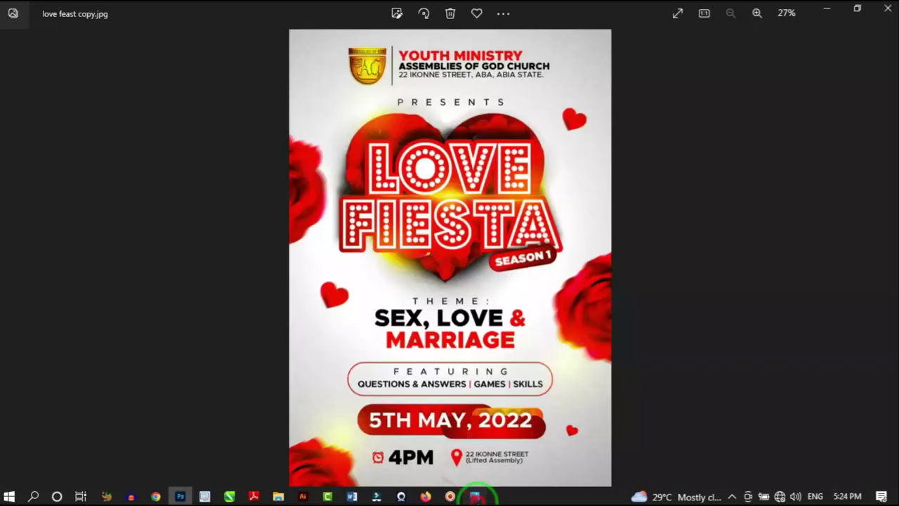
{"action": "left_click", "coordinate": [483, 497]}
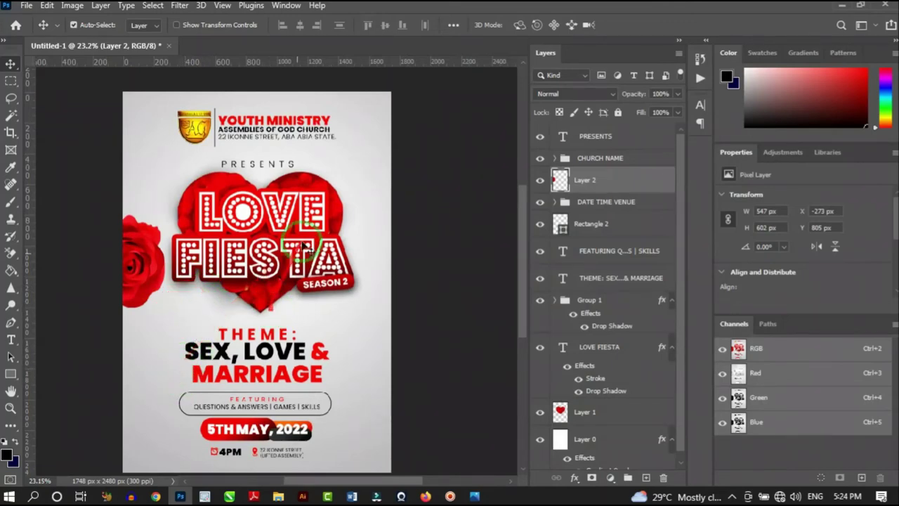
{"action": "left_click", "coordinate": [179, 6]}
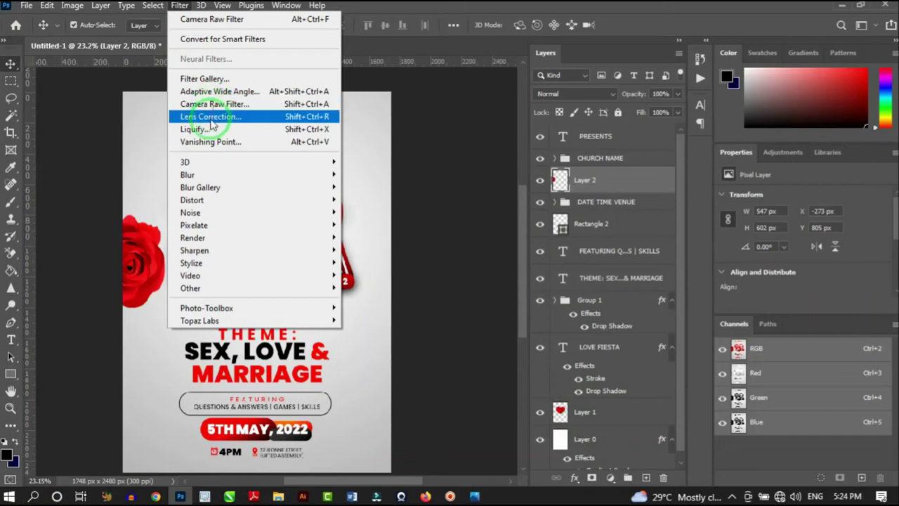
Apply a Motion Blur of 24 pixels at a 54° angle to the rose.
{"action": "mouse_move", "coordinate": [290, 182]}
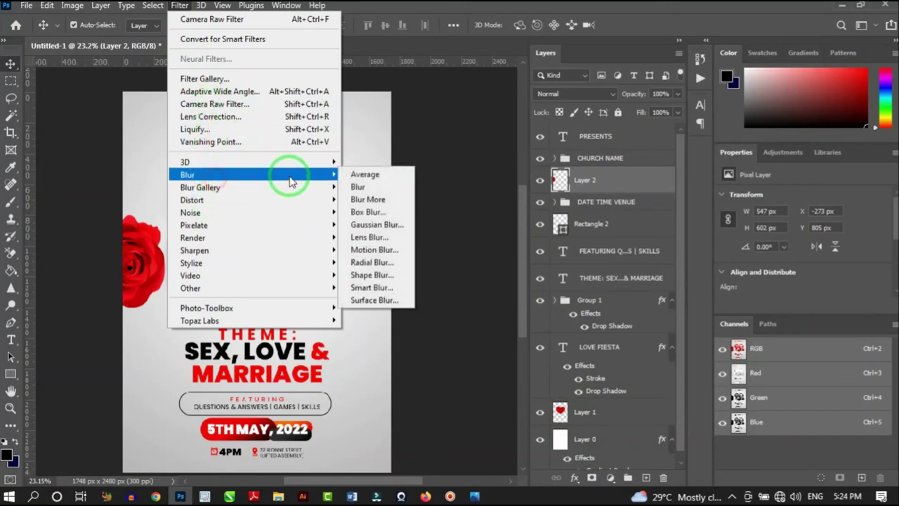
{"action": "left_click", "coordinate": [373, 250]}
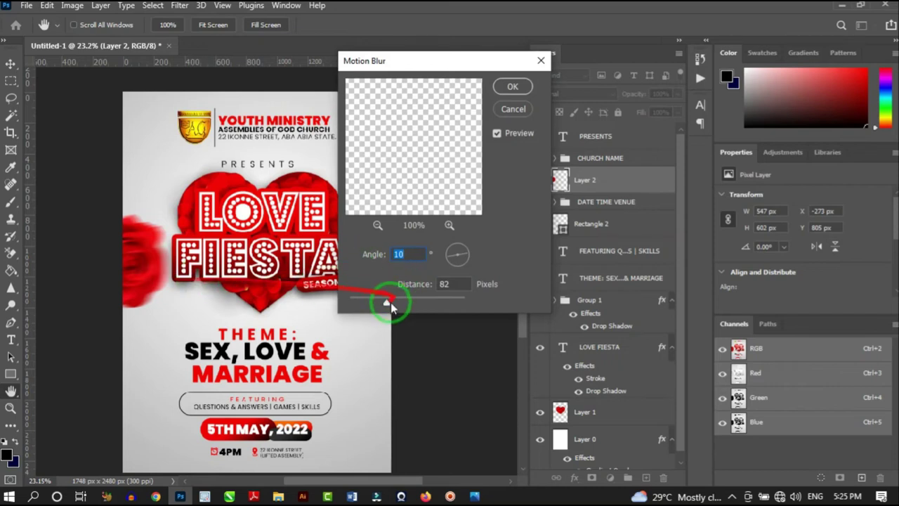
{"action": "left_click_drag", "start_coordinate": [386, 306], "coordinate": [374, 303]}
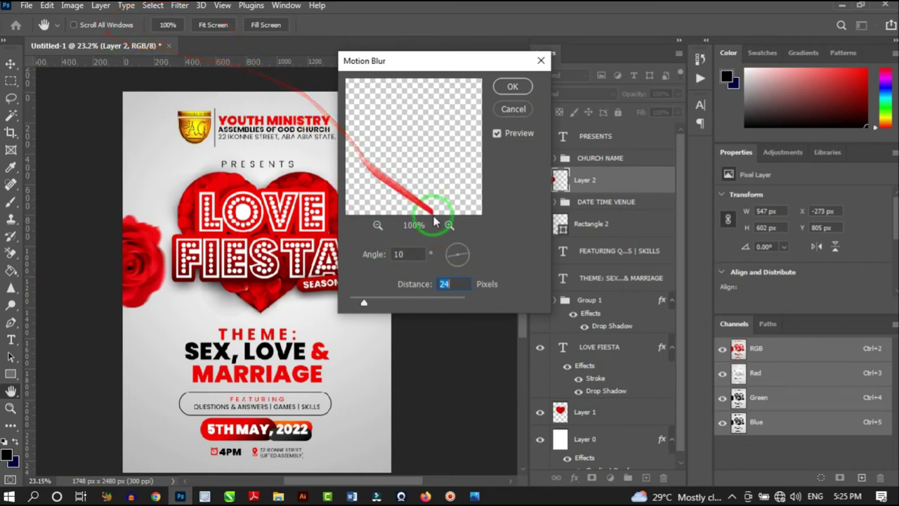
{"action": "left_click", "coordinate": [466, 248]}
{"action": "left_click", "coordinate": [456, 239]}
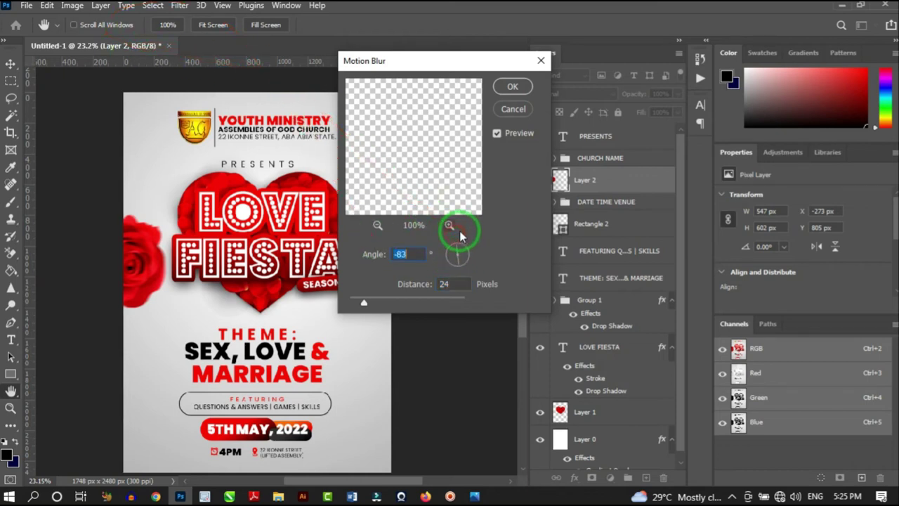
{"action": "left_click_drag", "start_coordinate": [464, 256], "coordinate": [462, 249]}
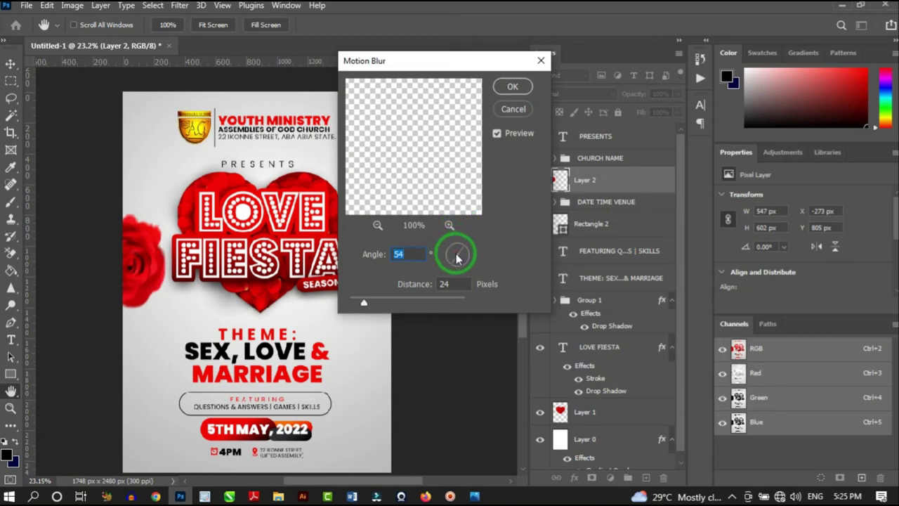
{"action": "left_click", "coordinate": [513, 86]}
{"action": "scroll", "coordinate": [175, 280], "scroll_direction": "down", "scroll_amount": 2}
{"action": "scroll", "coordinate": [175, 282], "scroll_direction": "up", "scroll_amount": 1}
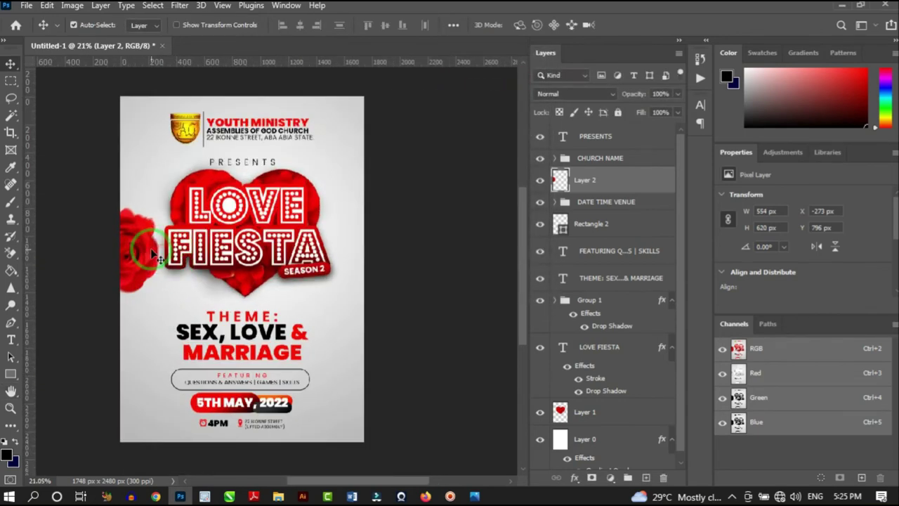
Duplicate the rose twice, placing copies at the bottom-left corner and the right edge.
{"action": "left_click_drag", "start_coordinate": [140, 251], "coordinate": [136, 291]}
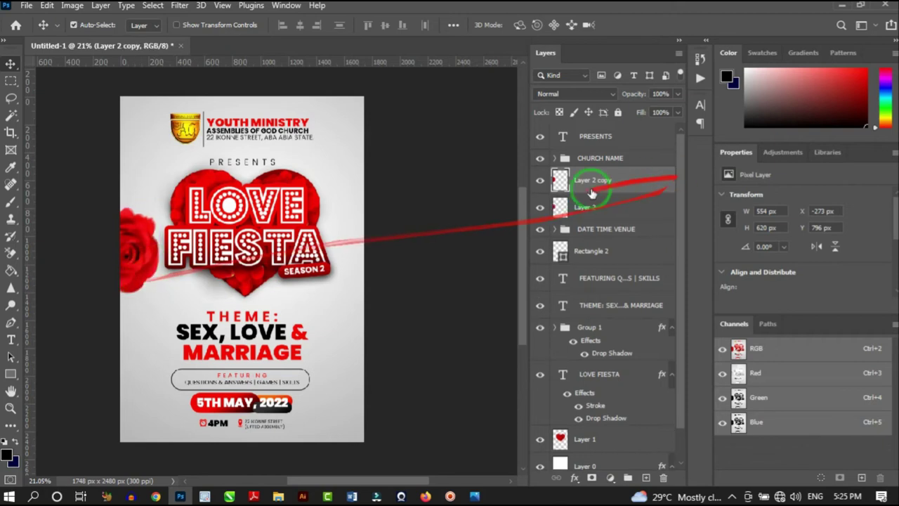
{"action": "left_click_drag", "start_coordinate": [144, 255], "coordinate": [110, 426]}
{"action": "scroll", "coordinate": [267, 337], "scroll_direction": "down", "scroll_amount": 2}
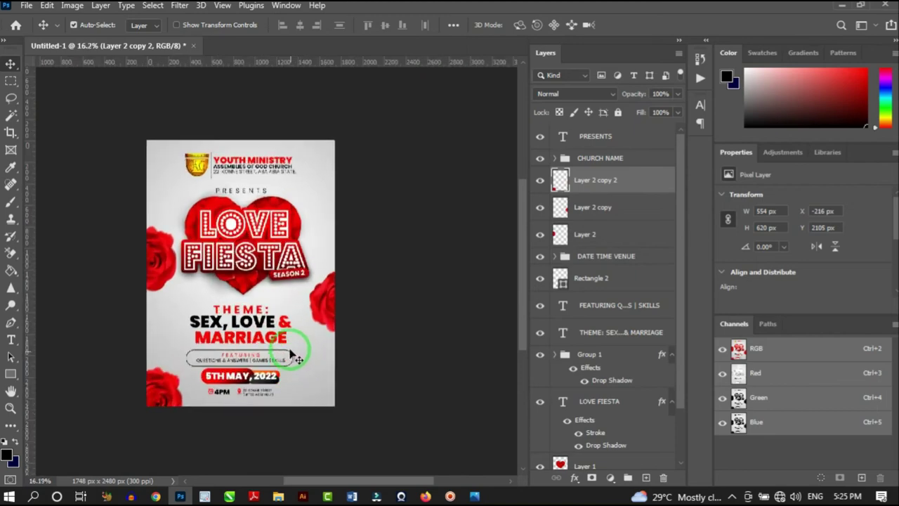
{"action": "scroll", "coordinate": [295, 261], "scroll_direction": "up", "scroll_amount": 1}
{"action": "scroll", "coordinate": [288, 219], "scroll_direction": "up", "scroll_amount": 1}
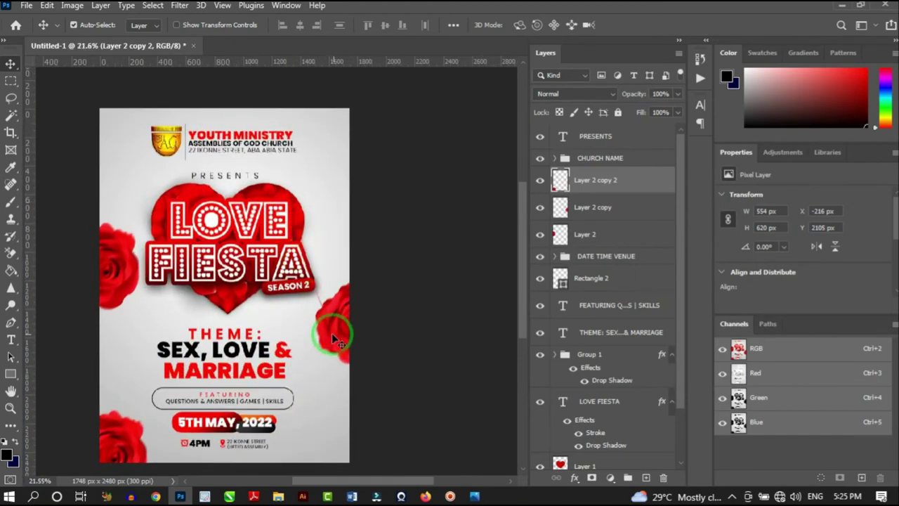
{"action": "left_click_drag", "start_coordinate": [330, 332], "coordinate": [325, 335]}
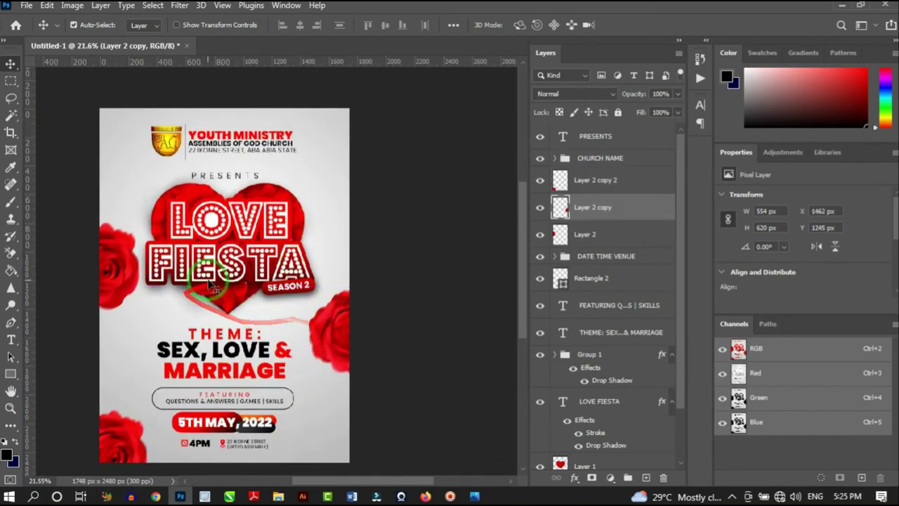
{"action": "scroll", "coordinate": [288, 267], "scroll_direction": "down", "scroll_amount": 3}
{"action": "scroll", "coordinate": [286, 263], "scroll_direction": "up", "scroll_amount": 2}
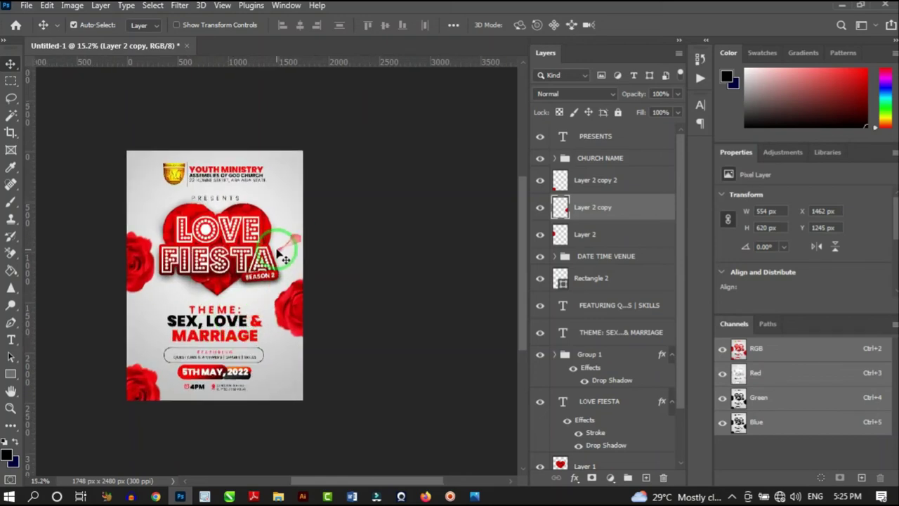
{"action": "scroll", "coordinate": [294, 423], "scroll_direction": "up", "scroll_amount": 1}
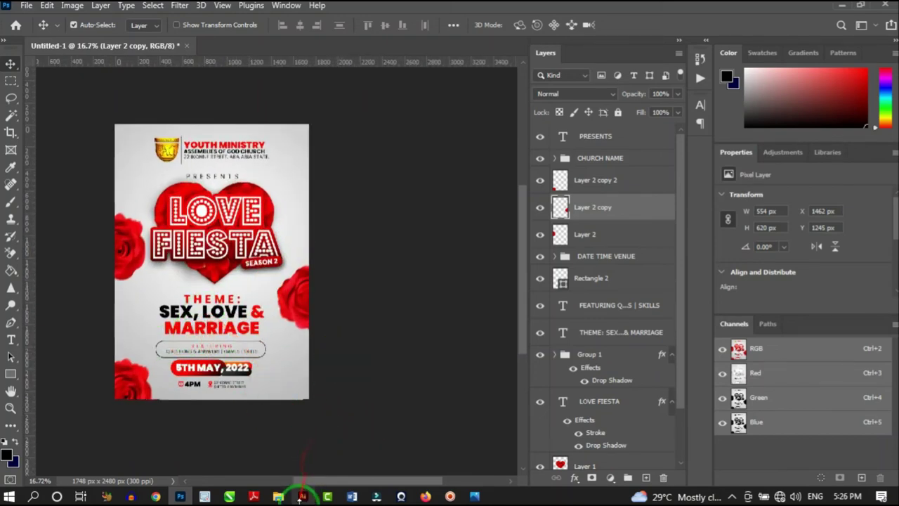
In Illustrator, release the clipping mask on the valentine template's clip group.
{"action": "left_click", "coordinate": [303, 497]}
{"action": "left_click", "coordinate": [381, 267]}
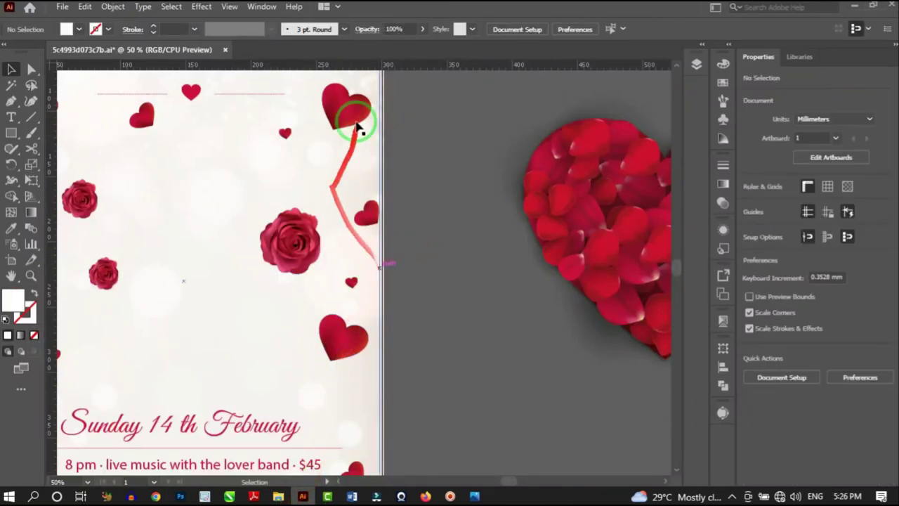
{"action": "left_click", "coordinate": [359, 113]}
{"action": "key", "text": "ctrl+minus"}
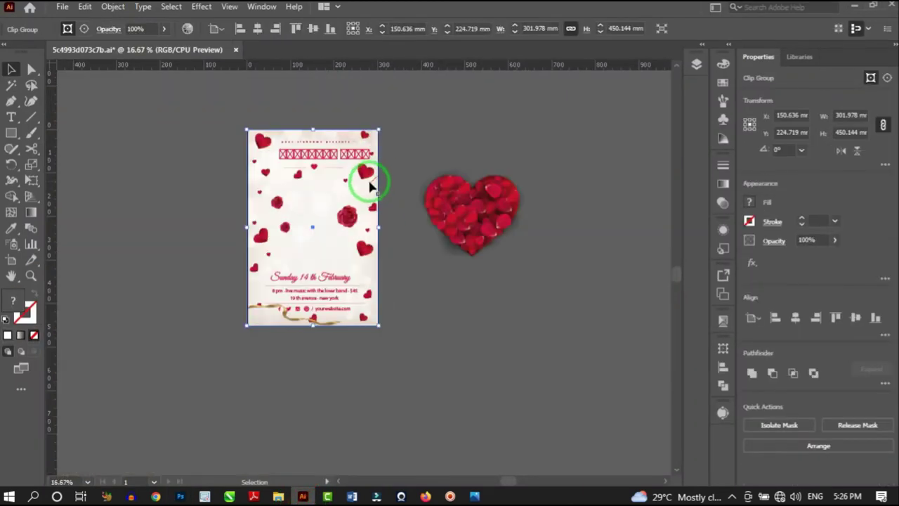
{"action": "scroll", "coordinate": [358, 137], "scroll_direction": "up", "scroll_amount": 2}
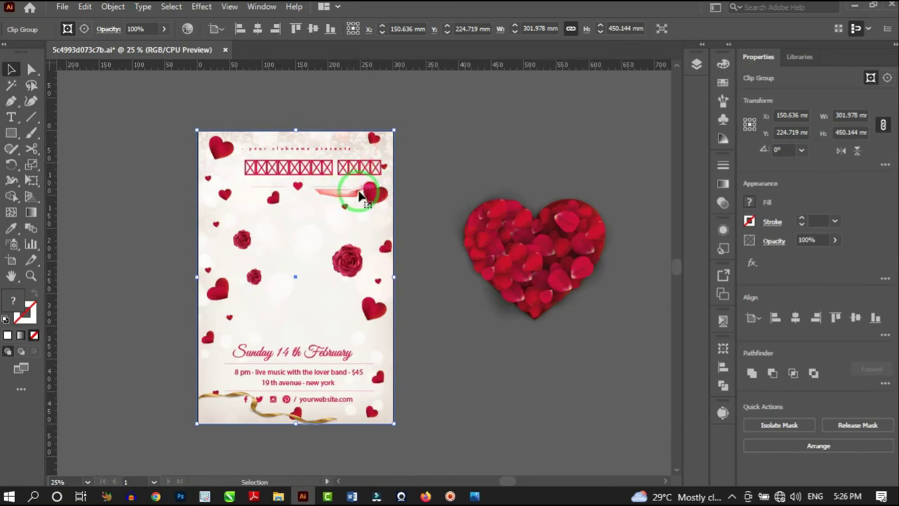
{"action": "right_click", "coordinate": [382, 192]}
{"action": "left_click", "coordinate": [439, 301]}
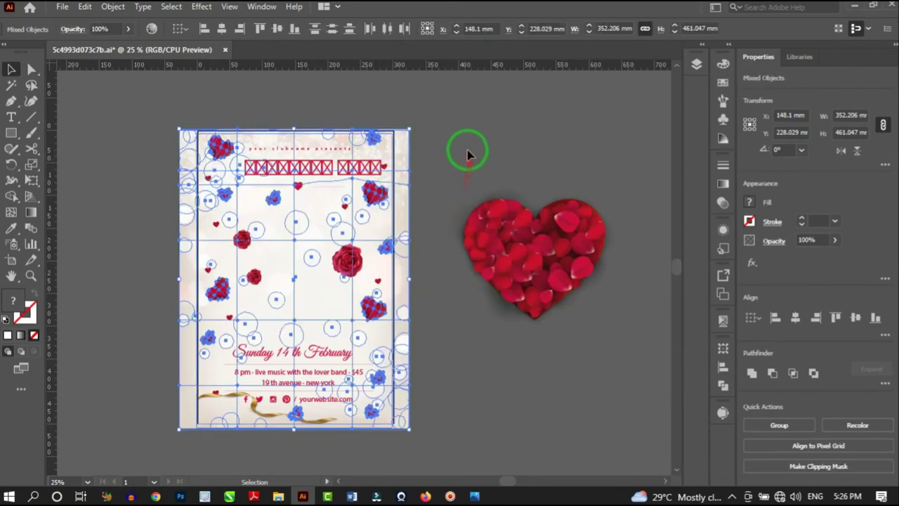
Select the small red heart at the top right and drag it into Photoshop.
{"action": "left_click", "coordinate": [488, 128]}
{"action": "left_click", "coordinate": [376, 191]}
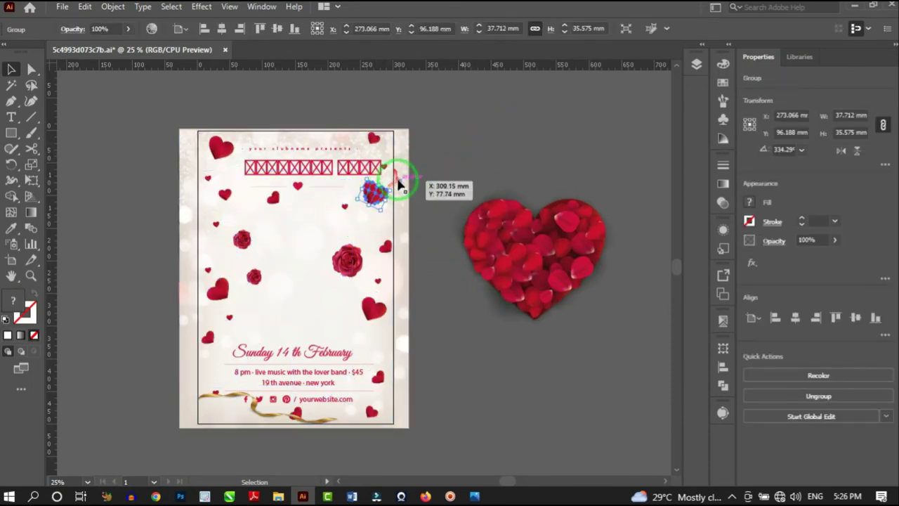
{"action": "left_click_drag", "start_coordinate": [399, 199], "coordinate": [219, 201]}
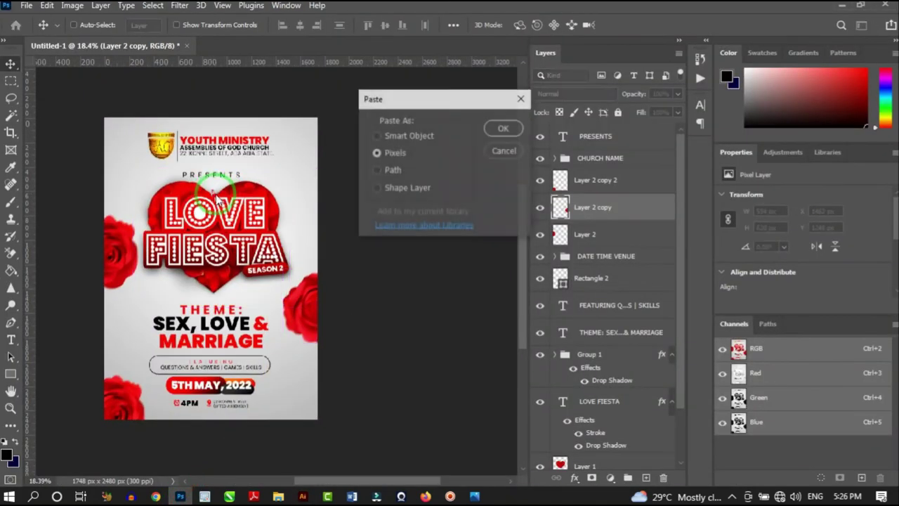
Paste the heart as pixels, move it to the top-right corner and shrink it to about a third.
{"action": "left_click", "coordinate": [498, 129]}
{"action": "scroll", "coordinate": [205, 249], "scroll_direction": "up", "scroll_amount": 1}
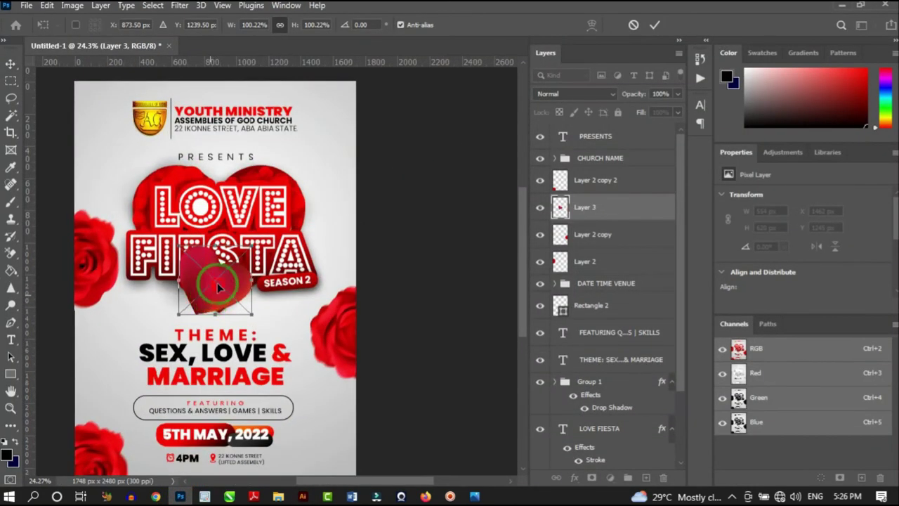
{"action": "left_click_drag", "start_coordinate": [218, 287], "coordinate": [337, 167]}
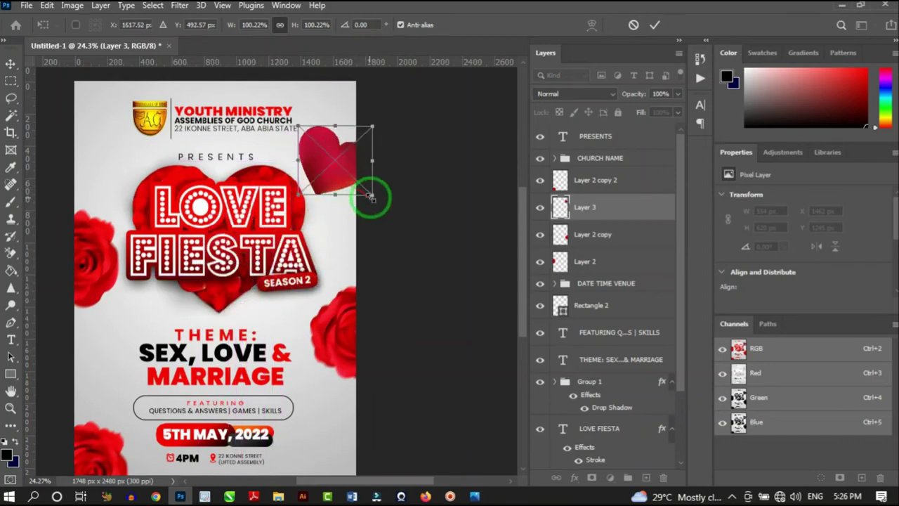
{"action": "left_click_drag", "start_coordinate": [371, 197], "coordinate": [326, 158]}
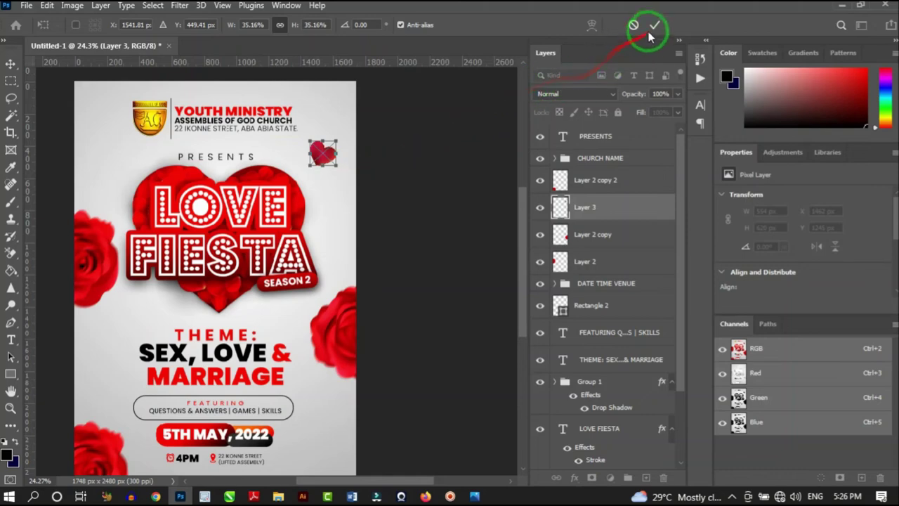
{"action": "left_click", "coordinate": [650, 32]}
Deepen the heart's red with Color Balance (Red +100) and darken its midtones with Levels.
{"action": "scroll", "coordinate": [330, 151], "scroll_direction": "up", "scroll_amount": 4}
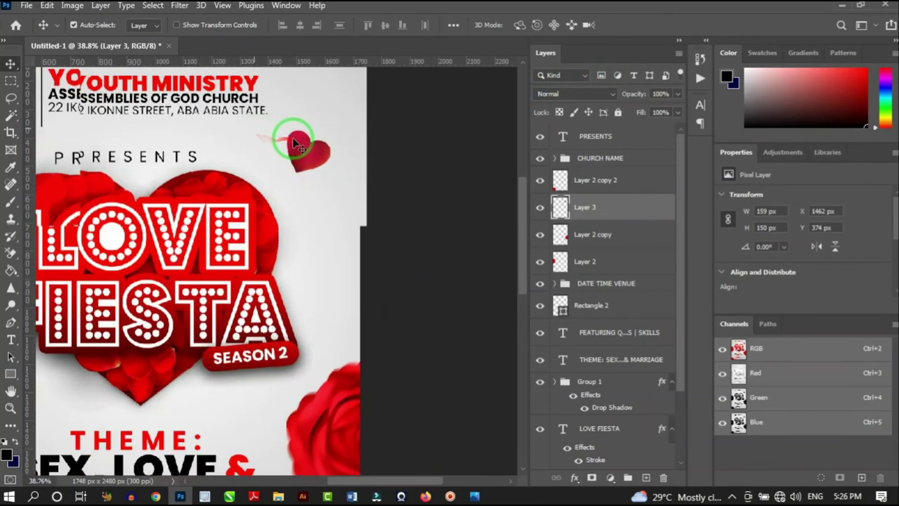
{"action": "scroll", "coordinate": [306, 135], "scroll_direction": "up", "scroll_amount": 1}
{"action": "key", "text": "ctrl+b"}
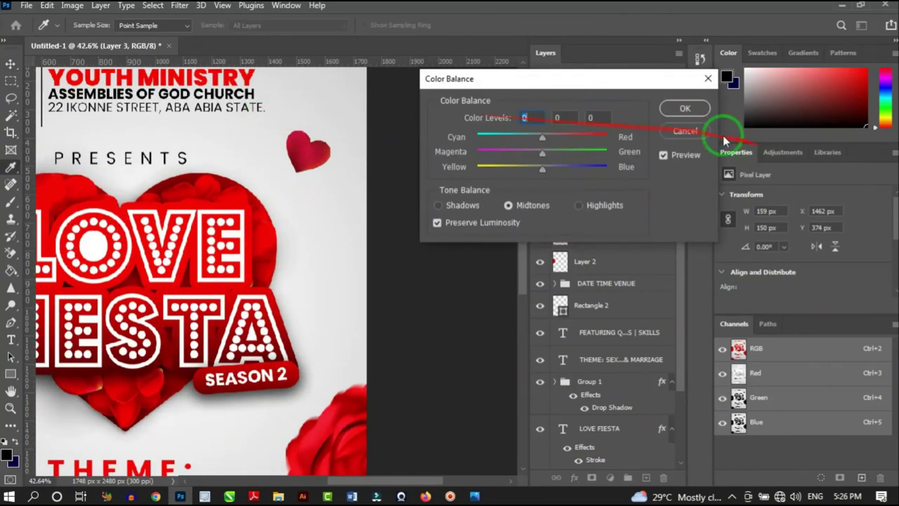
{"action": "left_click", "coordinate": [679, 108]}
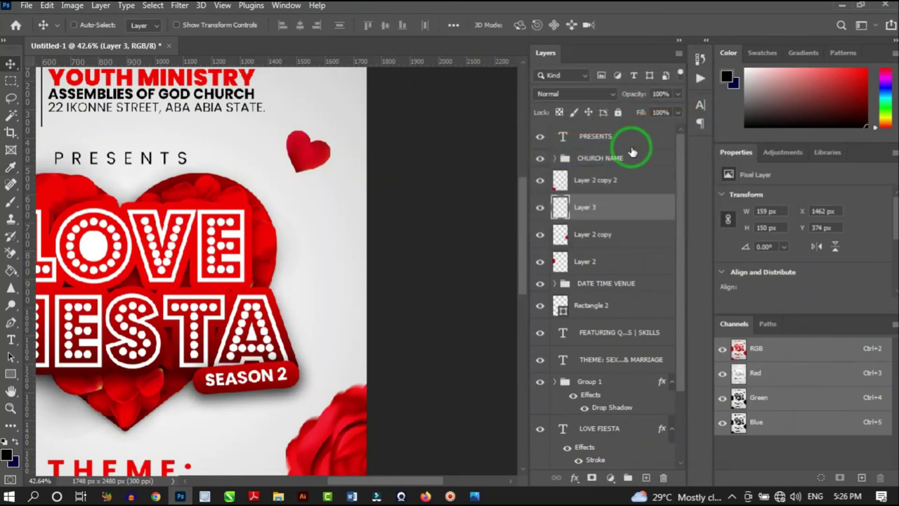
{"action": "key", "text": "ctrl+l"}
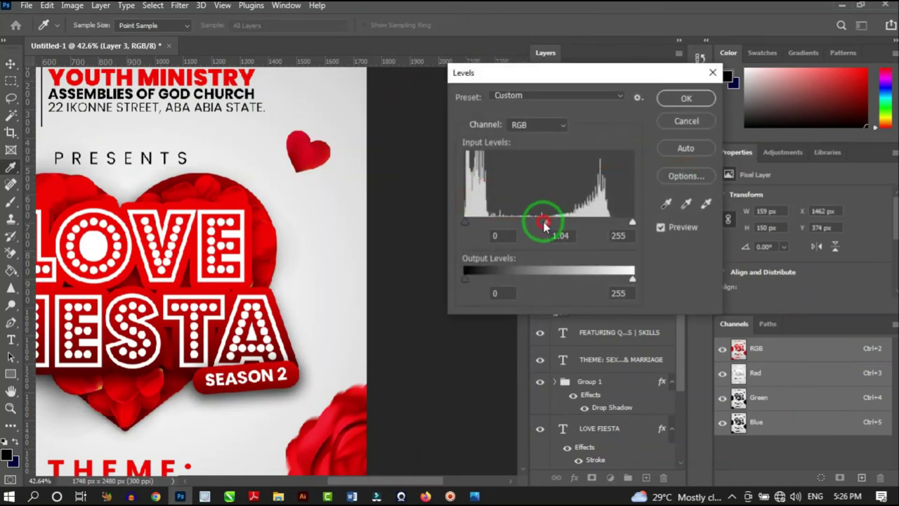
{"action": "left_click_drag", "start_coordinate": [545, 223], "coordinate": [566, 229]}
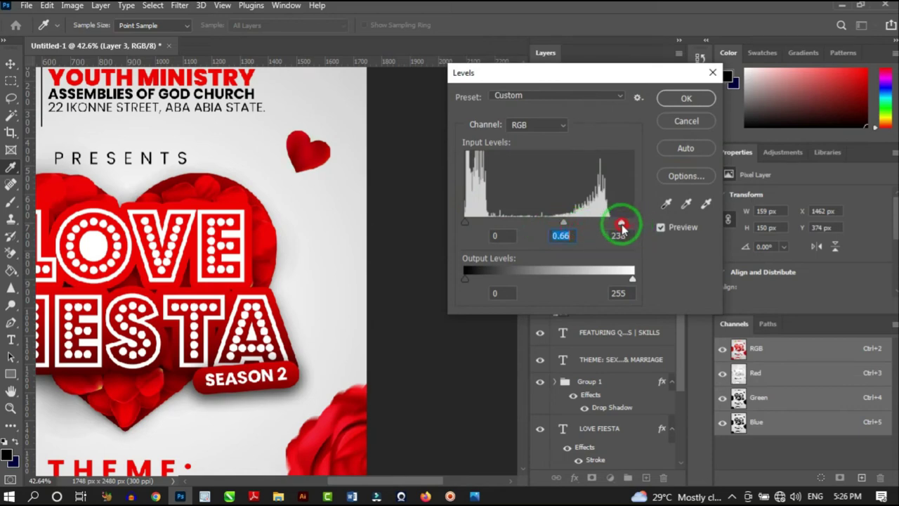
{"action": "left_click", "coordinate": [687, 98]}
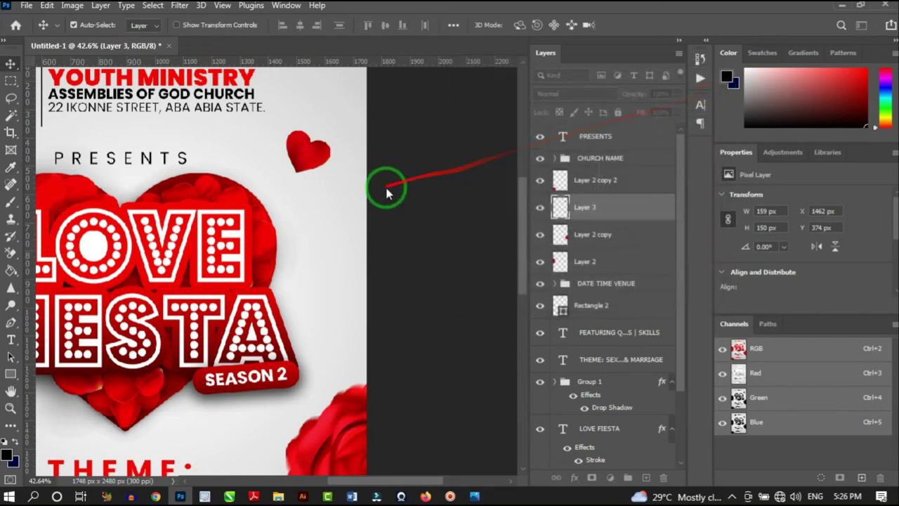
{"action": "scroll", "coordinate": [387, 190], "scroll_direction": "down", "scroll_amount": 4}
Duplicate the small heart and place a resized, rotated copy left of THEME.
{"action": "scroll", "coordinate": [404, 232], "scroll_direction": "down", "scroll_amount": 2}
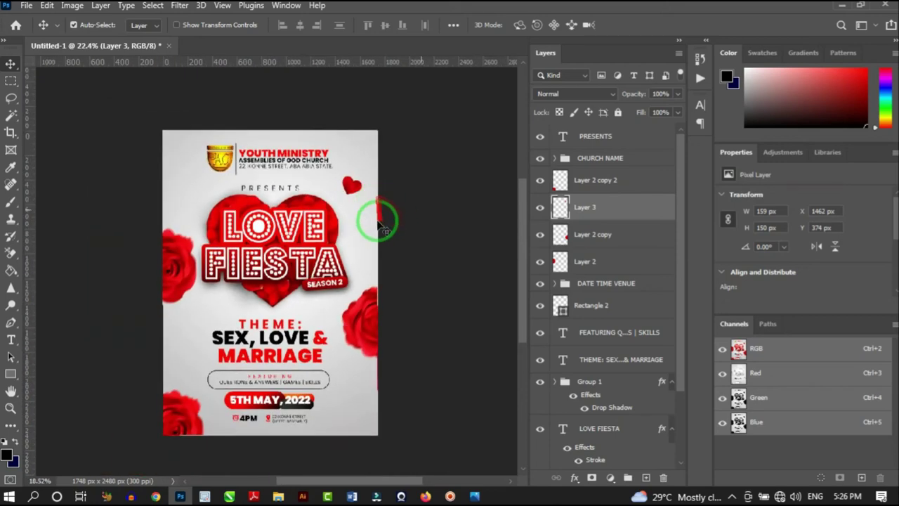
{"action": "key", "text": "ctrl+j"}
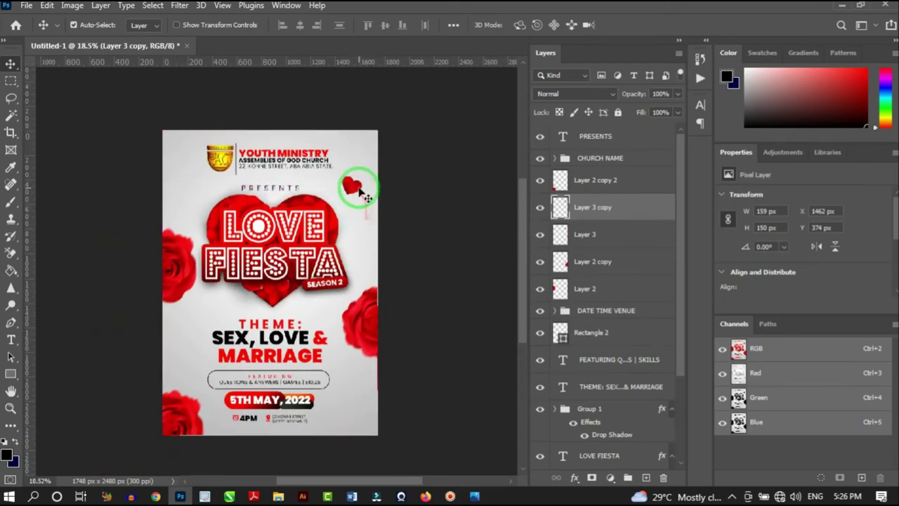
{"action": "left_click_drag", "start_coordinate": [352, 185], "coordinate": [225, 288]}
{"action": "key", "text": "ctrl+t"}
{"action": "scroll", "coordinate": [206, 311], "scroll_direction": "up", "scroll_amount": 1}
{"action": "scroll", "coordinate": [222, 310], "scroll_direction": "up", "scroll_amount": 1}
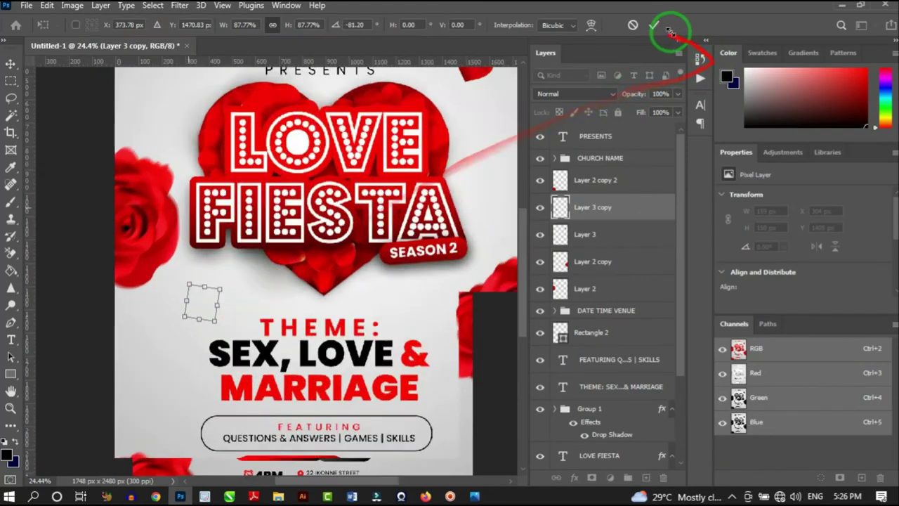
{"action": "left_click", "coordinate": [654, 24]}
Add a smaller, rotated heart copy near the poster's bottom-right corner.
{"action": "scroll", "coordinate": [252, 247], "scroll_direction": "down", "scroll_amount": 3}
{"action": "left_click_drag", "start_coordinate": [220, 264], "coordinate": [365, 400]}
{"action": "scroll", "coordinate": [300, 298], "scroll_direction": "up", "scroll_amount": 1}
{"action": "scroll", "coordinate": [376, 366], "scroll_direction": "up", "scroll_amount": 2}
{"action": "key", "text": "ctrl+t"}
{"action": "scroll", "coordinate": [374, 361], "scroll_direction": "up", "scroll_amount": 2}
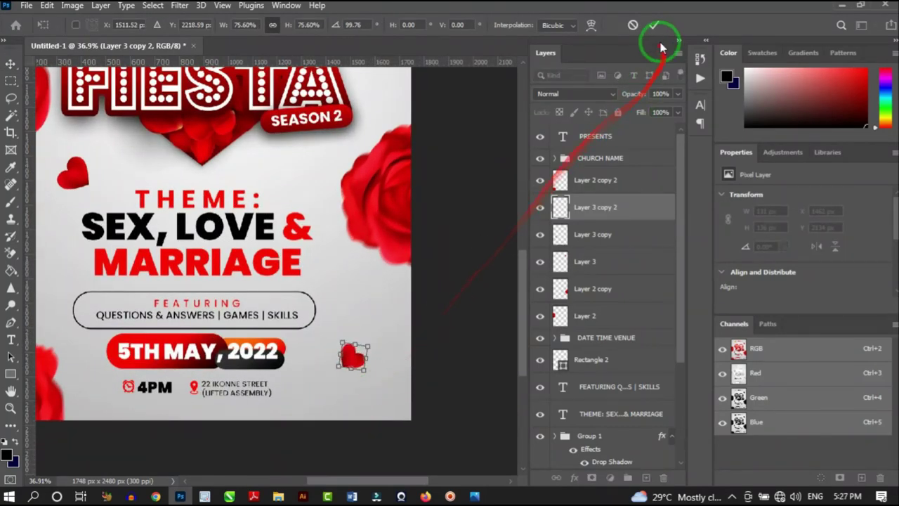
{"action": "left_click", "coordinate": [655, 27]}
{"action": "scroll", "coordinate": [361, 331], "scroll_direction": "down", "scroll_amount": 2}
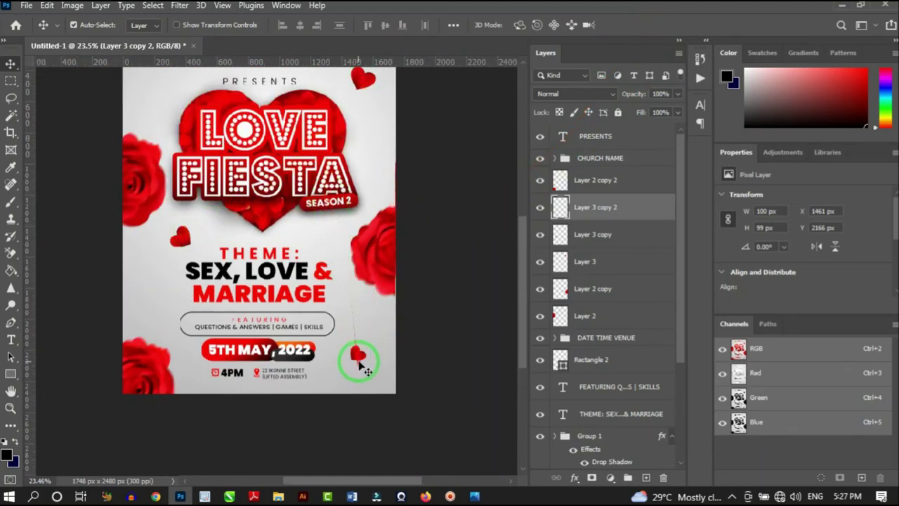
{"action": "scroll", "coordinate": [337, 232], "scroll_direction": "down", "scroll_amount": 2}
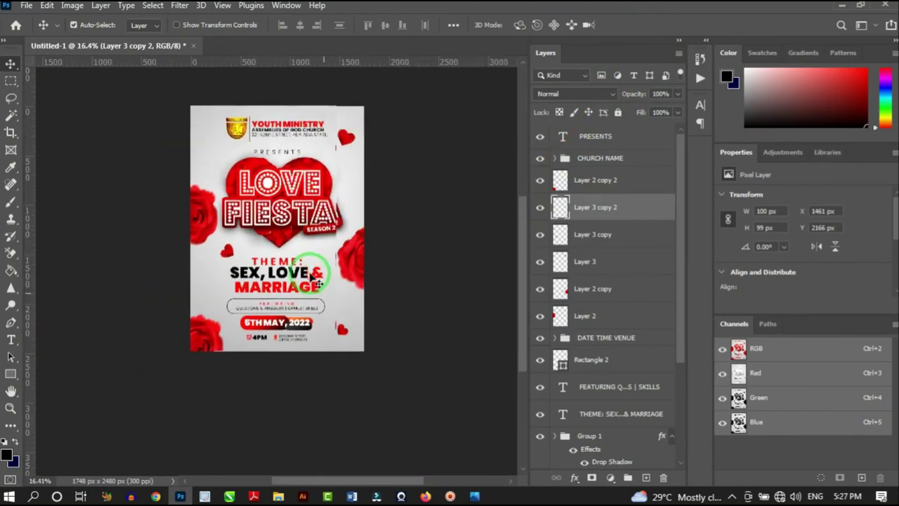
{"action": "scroll", "coordinate": [344, 151], "scroll_direction": "up", "scroll_amount": 1}
{"action": "scroll", "coordinate": [299, 249], "scroll_direction": "up", "scroll_amount": 1}
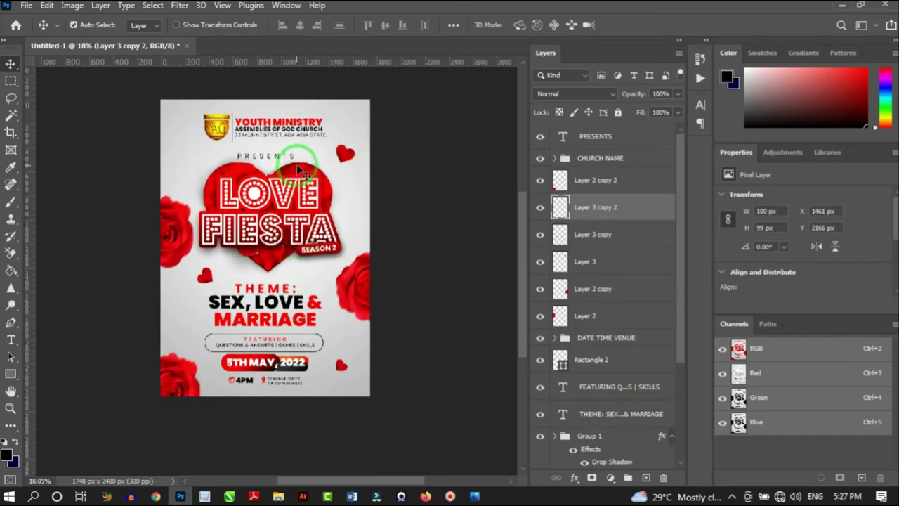
Place the lens flare image into the poster and bring its layer to the top.
{"action": "left_click", "coordinate": [279, 494]}
{"action": "left_click", "coordinate": [199, 148]}
{"action": "left_click_drag", "start_coordinate": [199, 147], "coordinate": [287, 222]}
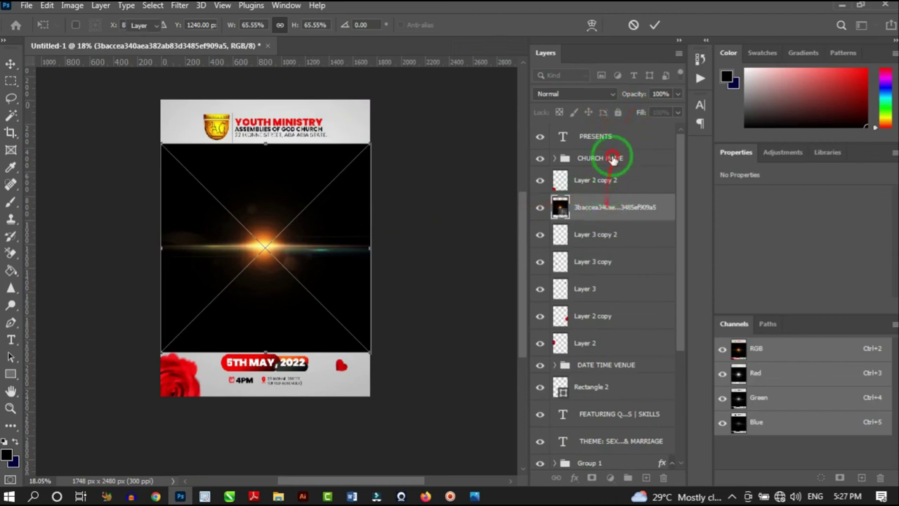
{"action": "key", "text": "Return"}
{"action": "key", "text": "ctrl+shift+bracketright"}
{"action": "scroll", "coordinate": [288, 252], "scroll_direction": "up", "scroll_amount": 2}
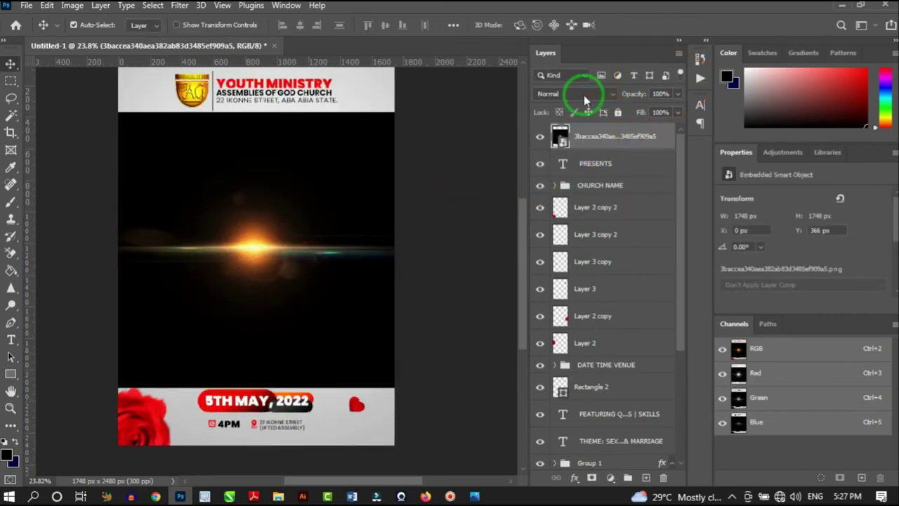
Set the flare layer to Screen blend mode and nudge it into position.
{"action": "left_click", "coordinate": [590, 97]}
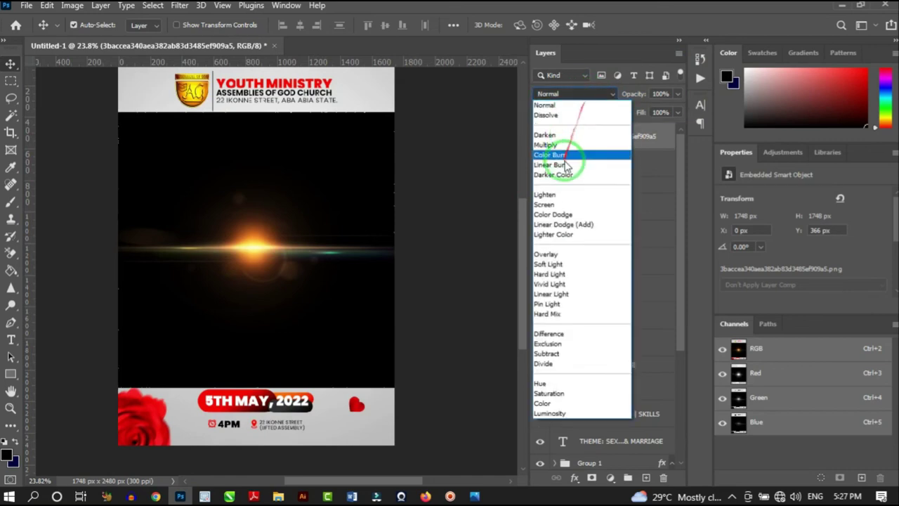
{"action": "left_click", "coordinate": [573, 211]}
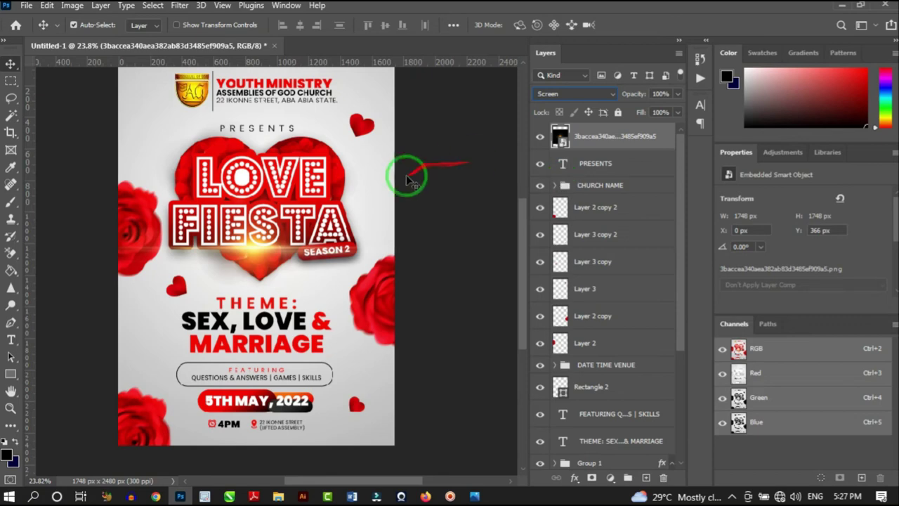
{"action": "scroll", "coordinate": [295, 204], "scroll_direction": "up", "scroll_amount": 2}
{"action": "left_click_drag", "start_coordinate": [264, 255], "coordinate": [305, 209]}
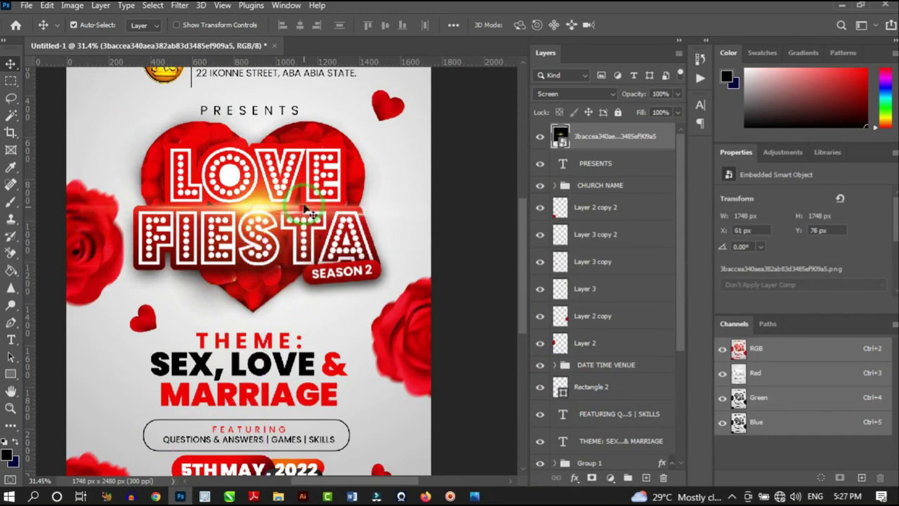
{"action": "scroll", "coordinate": [306, 199], "scroll_direction": "down", "scroll_amount": 4}
{"action": "scroll", "coordinate": [325, 215], "scroll_direction": "up", "scroll_amount": 1}
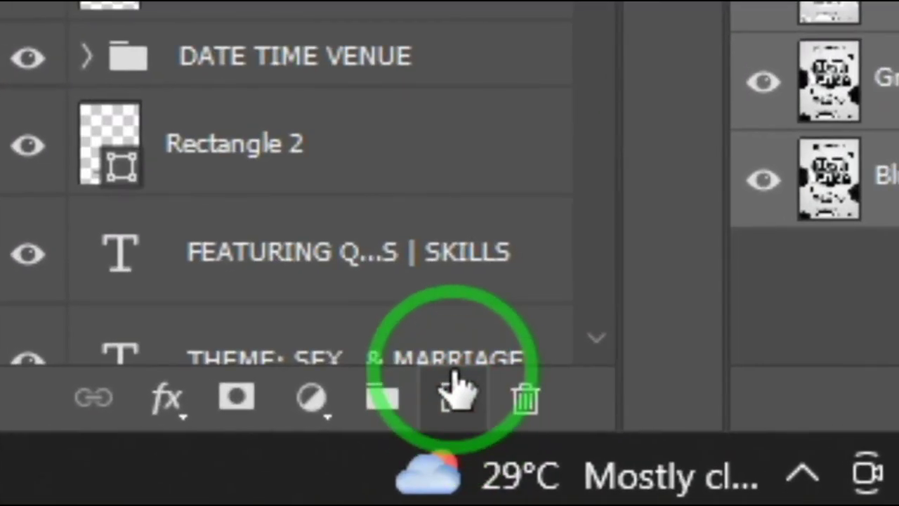
Add a new Layer 4 in Linear Dodge (Add) mode and ready a 700 px brush.
{"action": "left_click", "coordinate": [456, 390]}
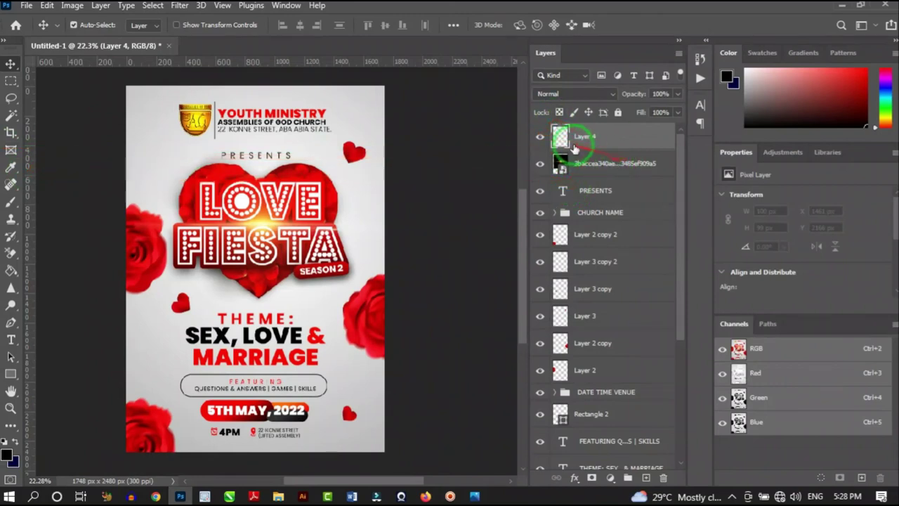
{"action": "left_click", "coordinate": [586, 97]}
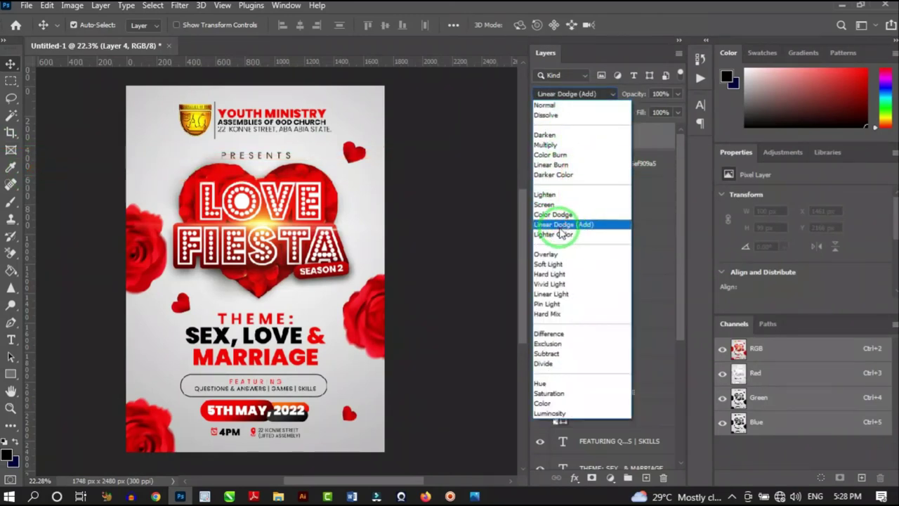
{"action": "left_click", "coordinate": [582, 224]}
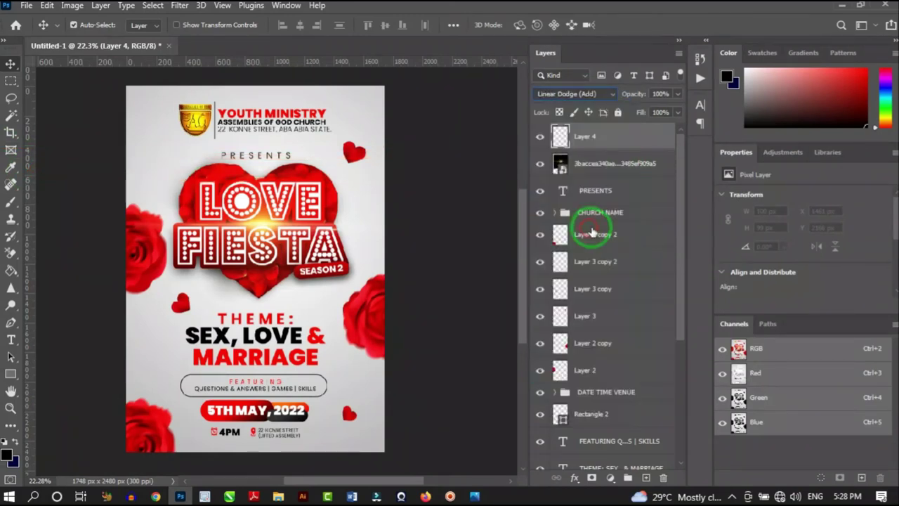
{"action": "left_click", "coordinate": [10, 202]}
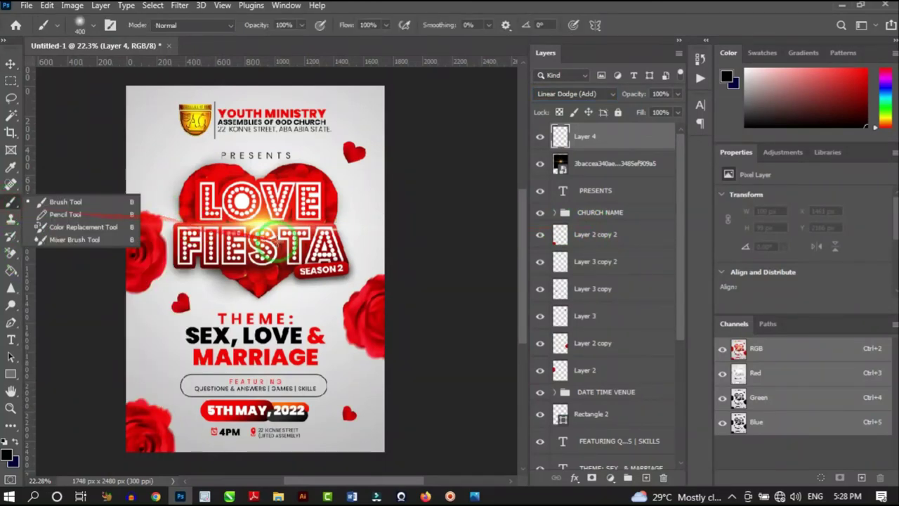
{"action": "left_click", "coordinate": [11, 202]}
{"action": "scroll", "coordinate": [261, 232], "scroll_direction": "up", "scroll_amount": 2}
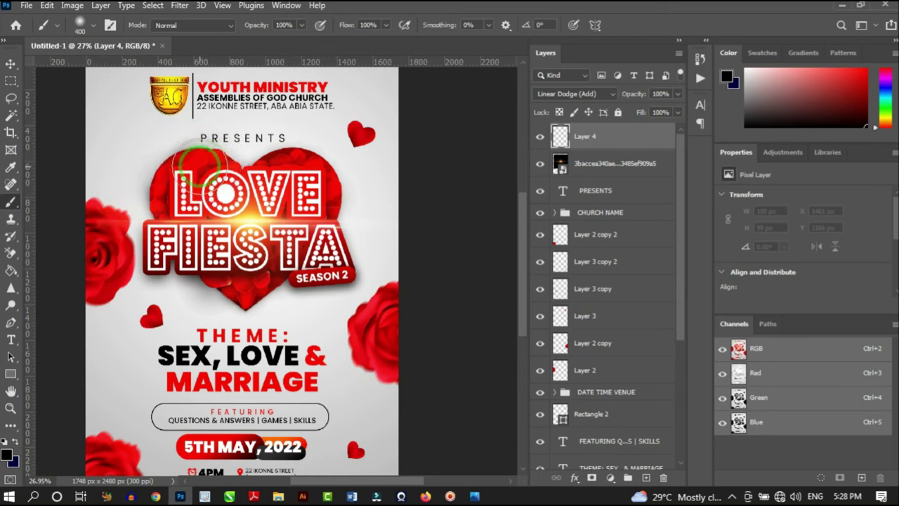
{"action": "key", "text": "bracketright"}
{"action": "key", "text": "bracketright"}
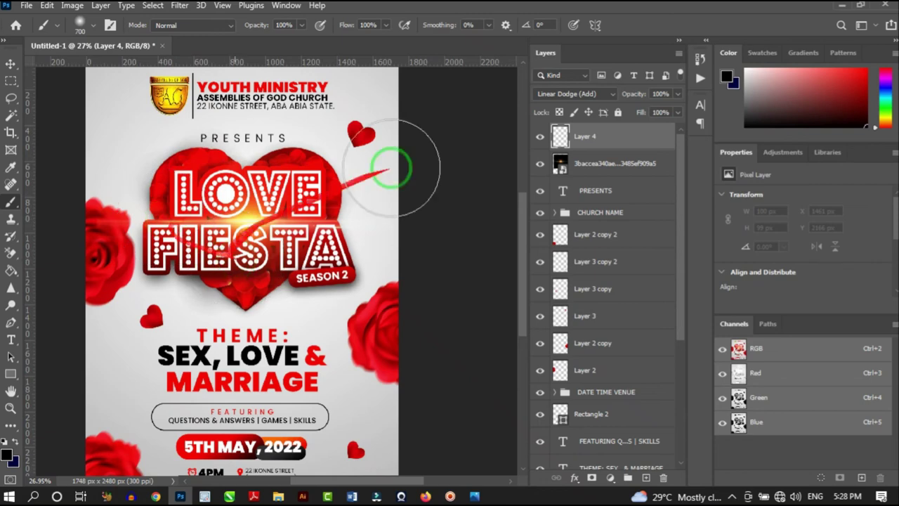
Set the foreground colour to bright reddish orange e75200 (RGB 231, 82, 0).
{"action": "left_click", "coordinate": [8, 453]}
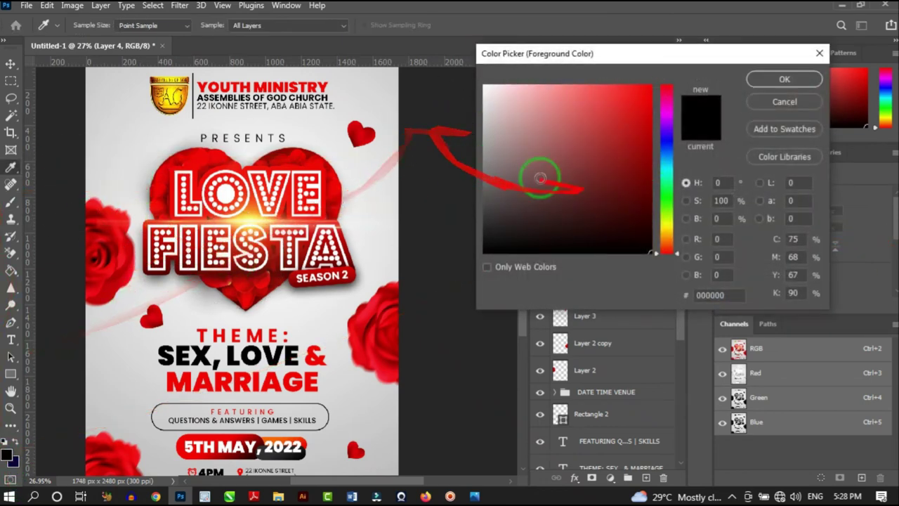
{"action": "mouse_move", "coordinate": [666, 245]}
{"action": "left_mouse_down"}
{"action": "mouse_move", "coordinate": [671, 235]}
{"action": "mouse_move", "coordinate": [673, 243]}
{"action": "left_mouse_up"}
{"action": "mouse_move", "coordinate": [646, 130]}
{"action": "left_mouse_down"}
{"action": "mouse_move", "coordinate": [662, 137]}
{"action": "mouse_move", "coordinate": [674, 100]}
{"action": "left_mouse_up"}
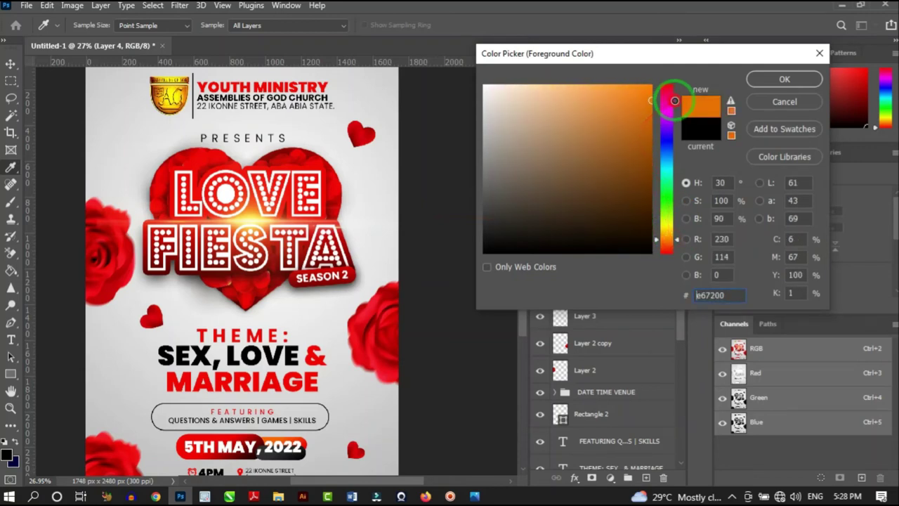
{"action": "left_click_drag", "start_coordinate": [666, 243], "coordinate": [667, 247]}
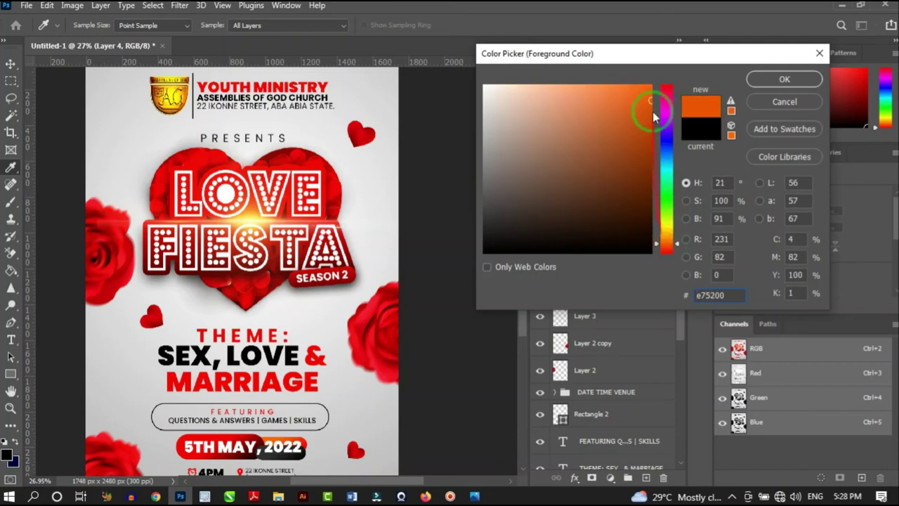
{"action": "left_click", "coordinate": [704, 296]}
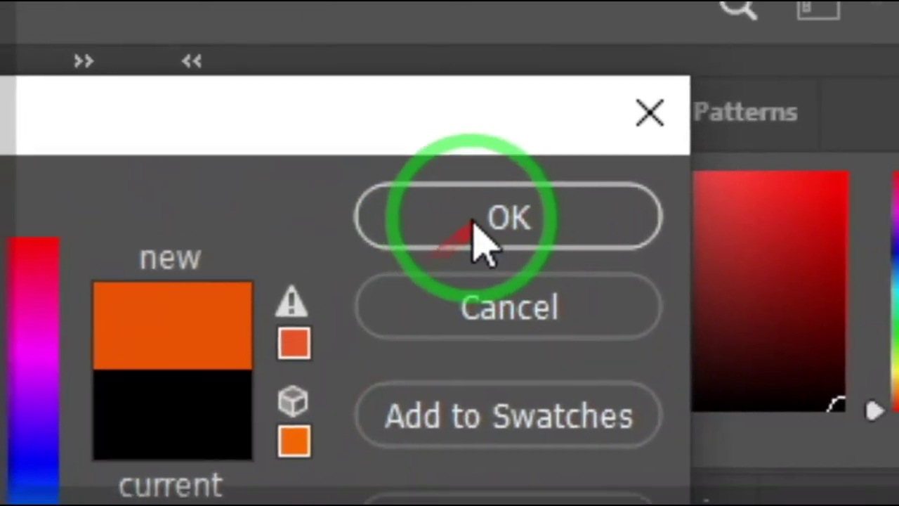
{"action": "left_click", "coordinate": [478, 225]}
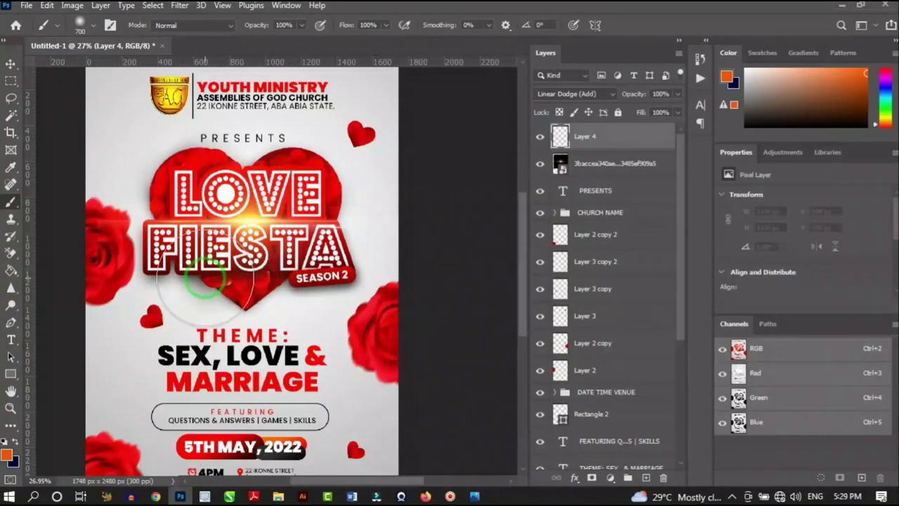
On Layer 4, paint orange glow across the heart, the bottom-left rose and the top-left area.
{"action": "mouse_move", "coordinate": [234, 281]}
{"action": "left_mouse_down"}
{"action": "mouse_move", "coordinate": [328, 190]}
{"action": "mouse_move", "coordinate": [334, 197]}
{"action": "mouse_move", "coordinate": [285, 197]}
{"action": "mouse_move", "coordinate": [300, 279]}
{"action": "mouse_move", "coordinate": [221, 227]}
{"action": "mouse_move", "coordinate": [276, 353]}
{"action": "mouse_move", "coordinate": [271, 363]}
{"action": "mouse_move", "coordinate": [302, 346]}
{"action": "left_mouse_up"}
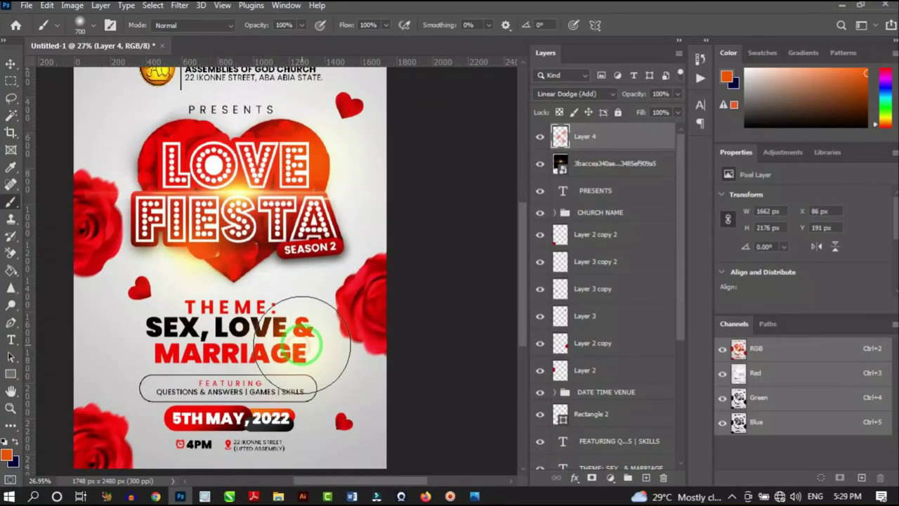
{"action": "scroll", "coordinate": [302, 338], "scroll_direction": "down", "scroll_amount": 3}
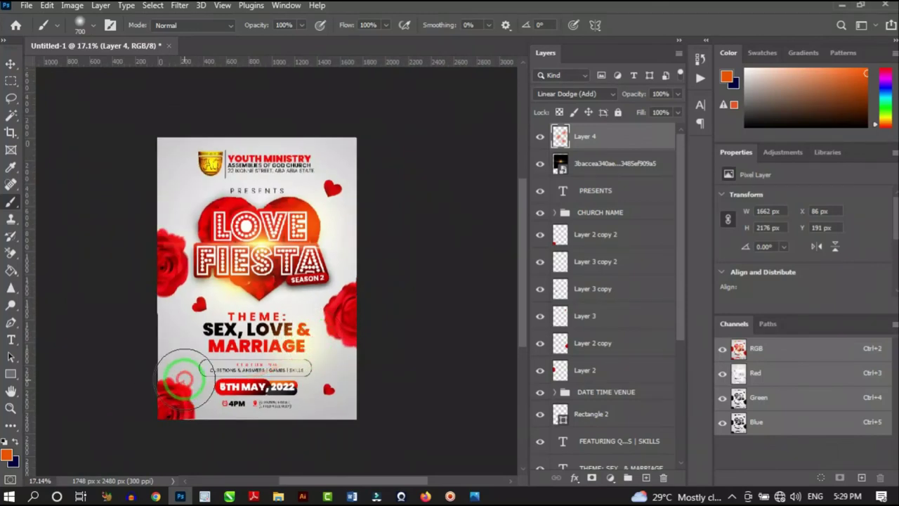
{"action": "left_click", "coordinate": [184, 380]}
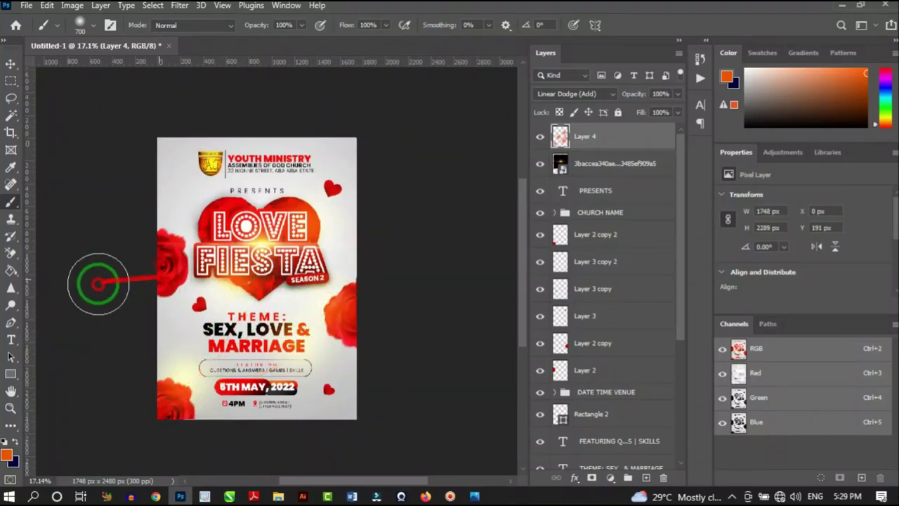
{"action": "left_click", "coordinate": [195, 183]}
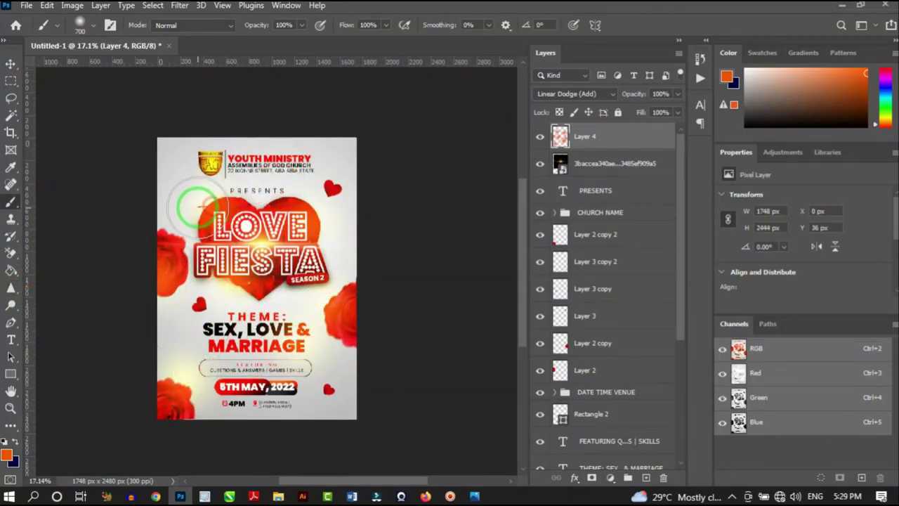
{"action": "scroll", "coordinate": [311, 241], "scroll_direction": "down", "scroll_amount": 2}
{"action": "scroll", "coordinate": [321, 245], "scroll_direction": "up", "scroll_amount": 3}
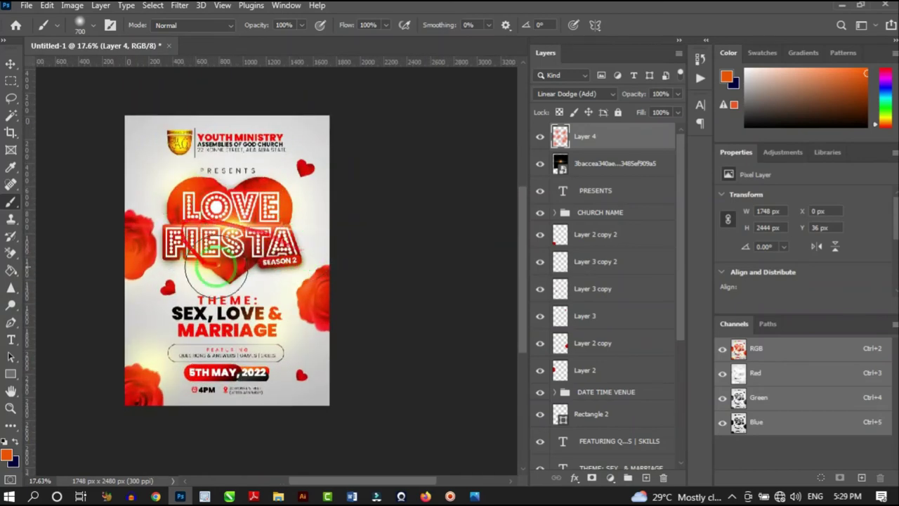
{"action": "scroll", "coordinate": [281, 238], "scroll_direction": "down", "scroll_amount": 2}
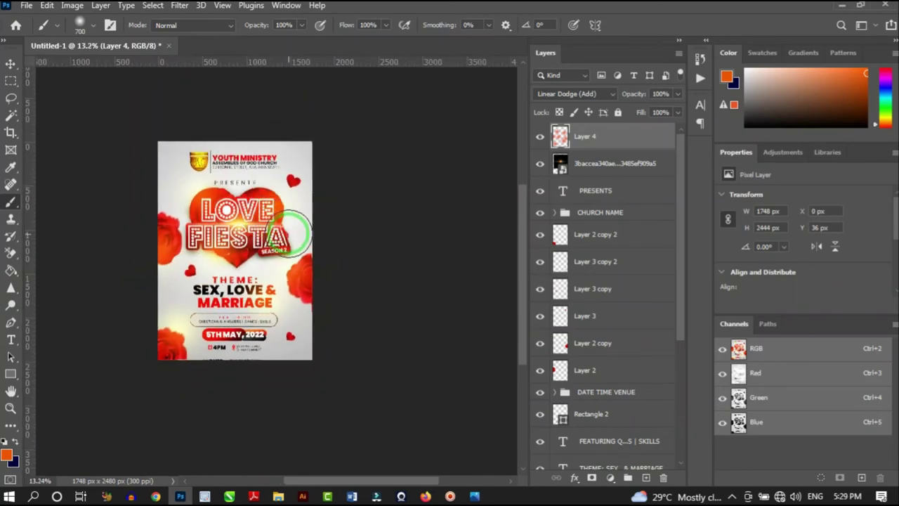
{"action": "scroll", "coordinate": [278, 277], "scroll_direction": "up", "scroll_amount": 2}
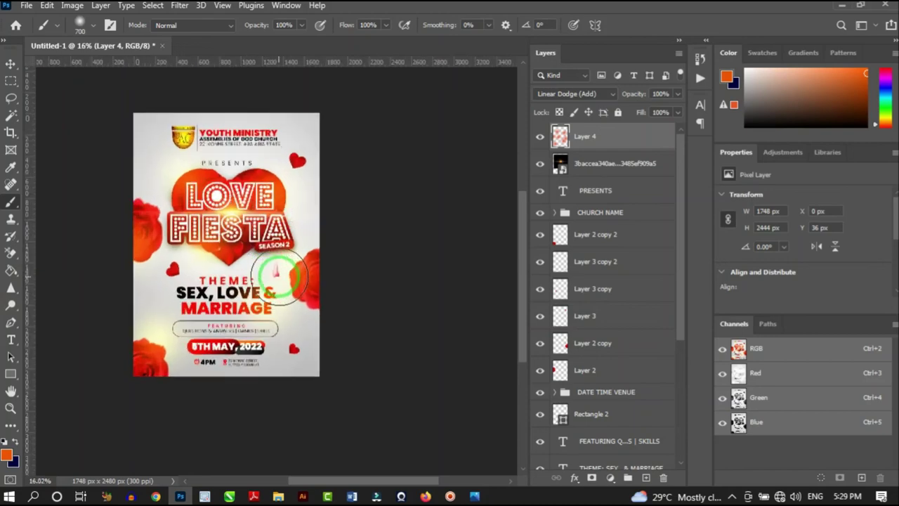
{"action": "scroll", "coordinate": [245, 288], "scroll_direction": "down", "scroll_amount": 3}
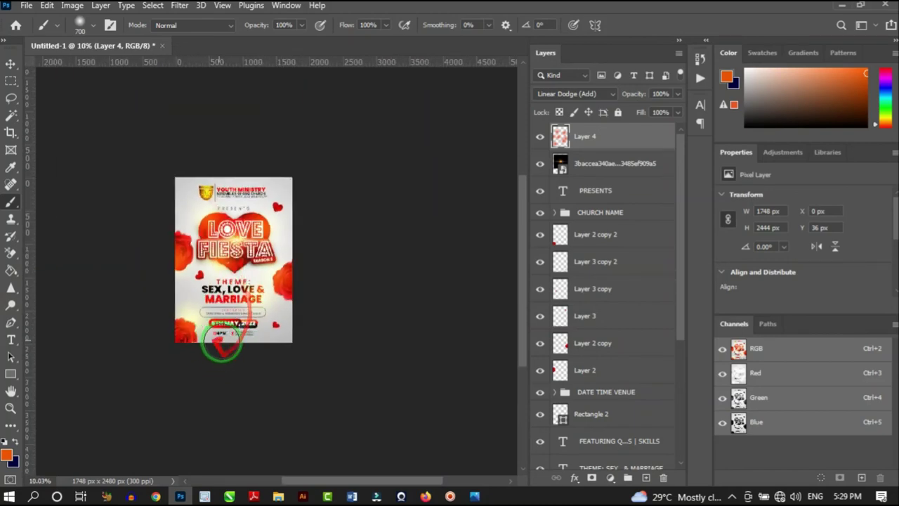
{"action": "scroll", "coordinate": [233, 252], "scroll_direction": "up", "scroll_amount": 2}
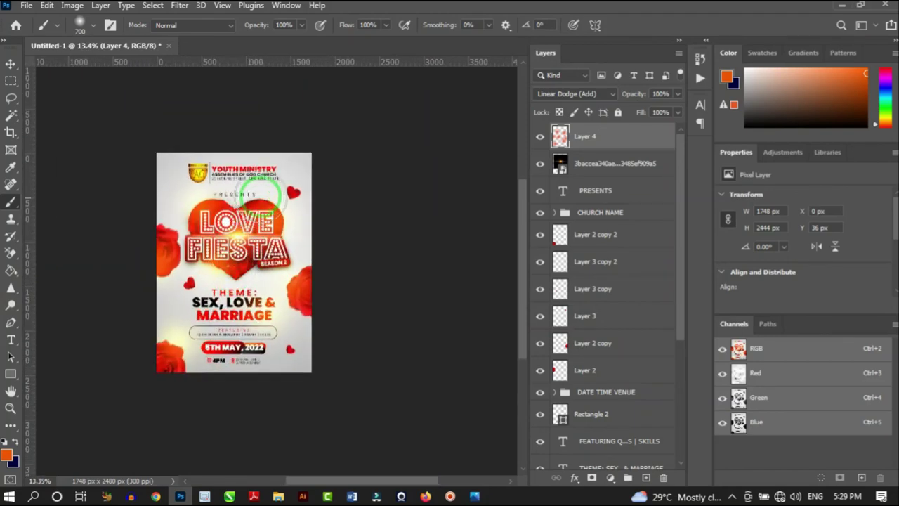
{"action": "scroll", "coordinate": [264, 199], "scroll_direction": "up", "scroll_amount": 3}
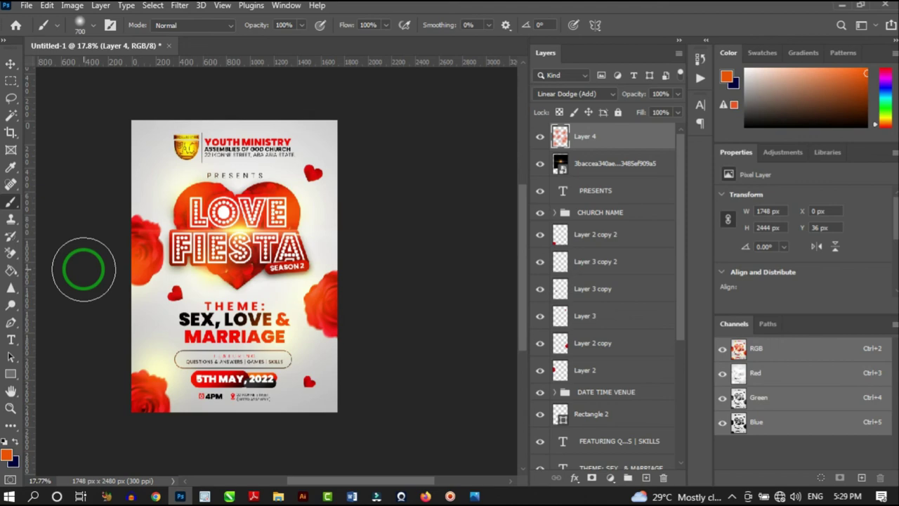
{"action": "scroll", "coordinate": [151, 235], "scroll_direction": "up", "scroll_amount": 2}
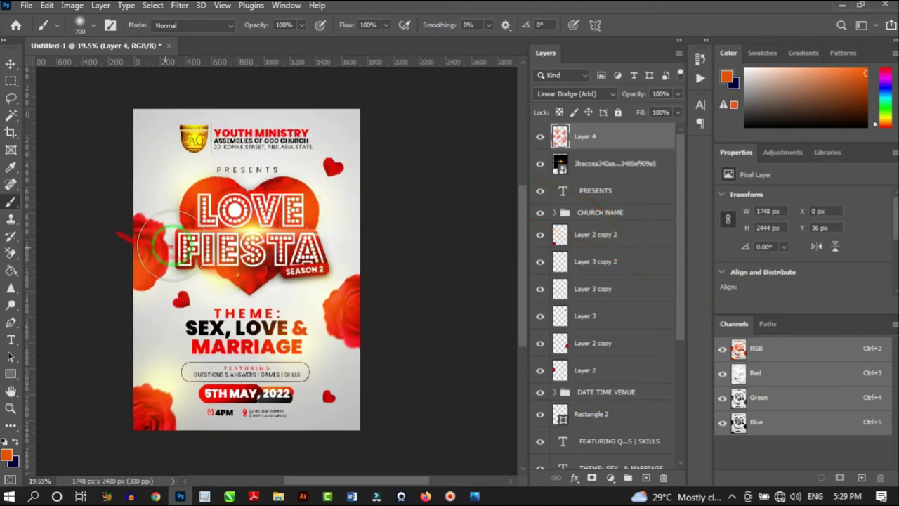
{"action": "scroll", "coordinate": [242, 223], "scroll_direction": "up", "scroll_amount": 1}
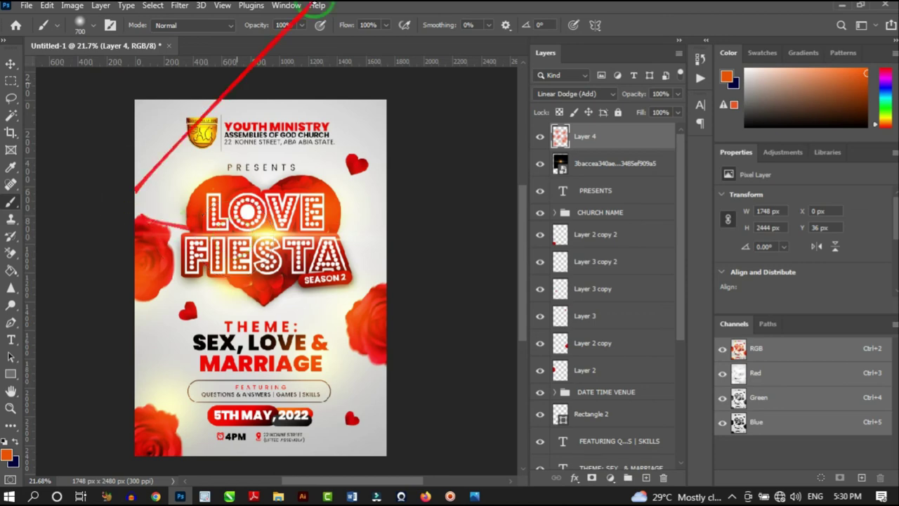
With the Move tool, select every poster layer from Layer 0 up to Layer 4.
{"action": "left_click", "coordinate": [11, 63]}
{"action": "left_click", "coordinate": [179, 6]}
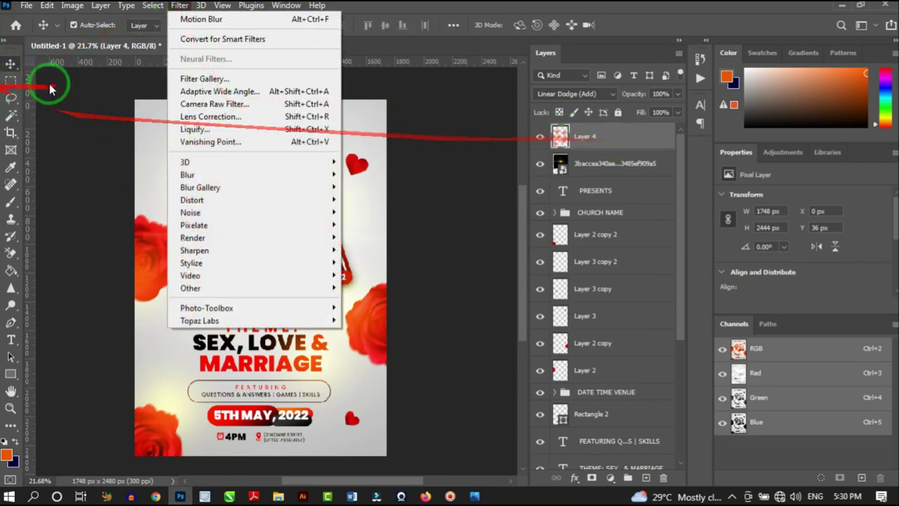
{"action": "left_click", "coordinate": [578, 136]}
{"action": "scroll", "coordinate": [579, 253], "scroll_direction": "down", "scroll_amount": 3}
{"action": "scroll", "coordinate": [575, 298], "scroll_direction": "down", "scroll_amount": 3}
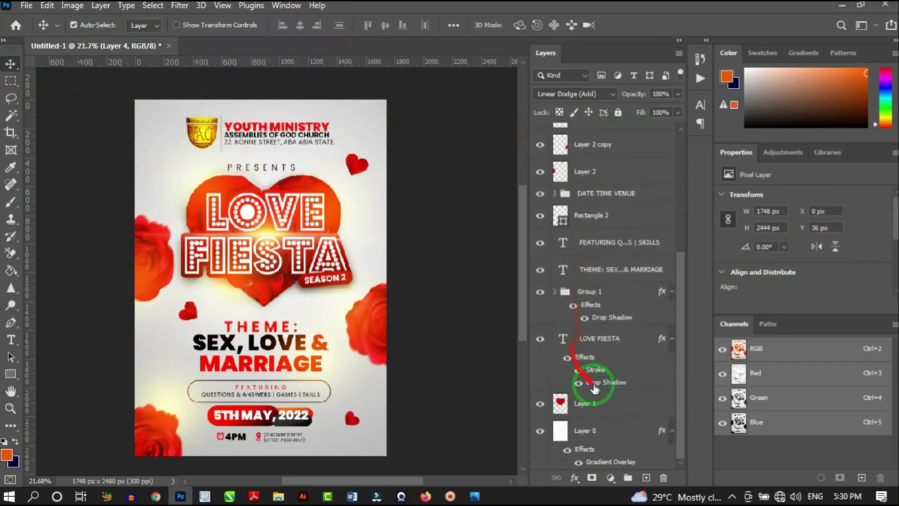
{"action": "left_click", "coordinate": [608, 430]}
{"action": "scroll", "coordinate": [610, 439], "scroll_direction": "up", "scroll_amount": 5}
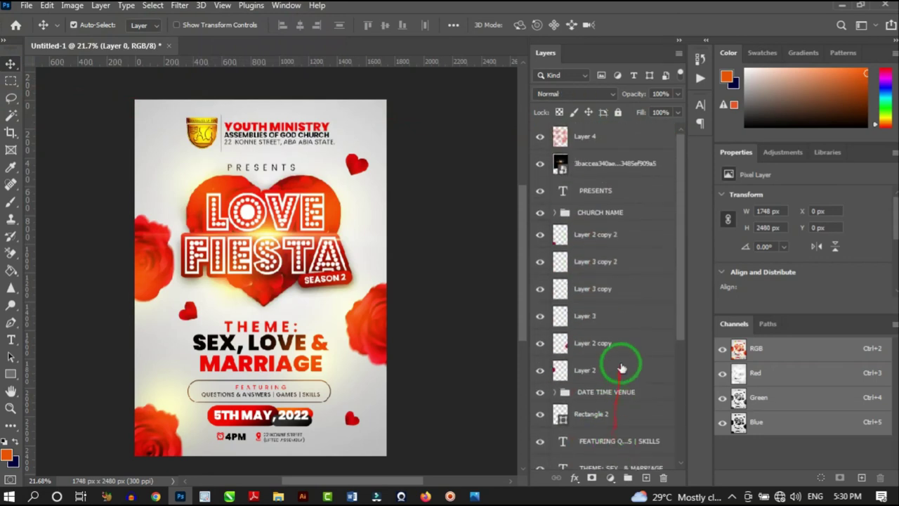
{"action": "left_click", "coordinate": [609, 137]}
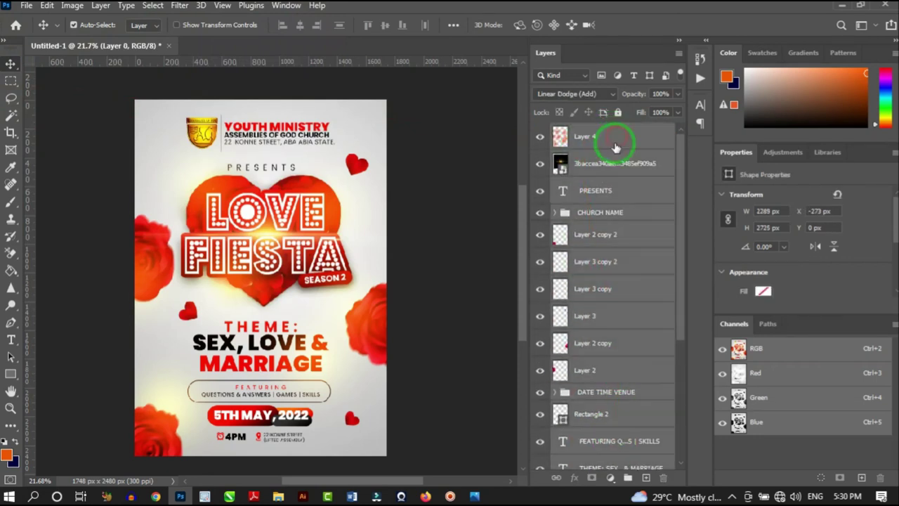
{"action": "left_click", "coordinate": [604, 223], "text": "ctrl"}
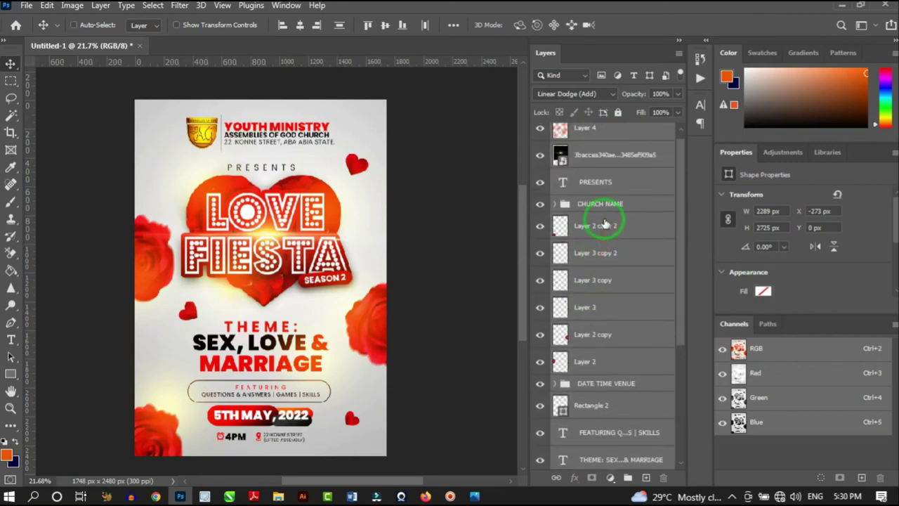
Duplicate the selected layers and merge the copies into one layer on top.
{"action": "key", "text": "ctrl+j"}
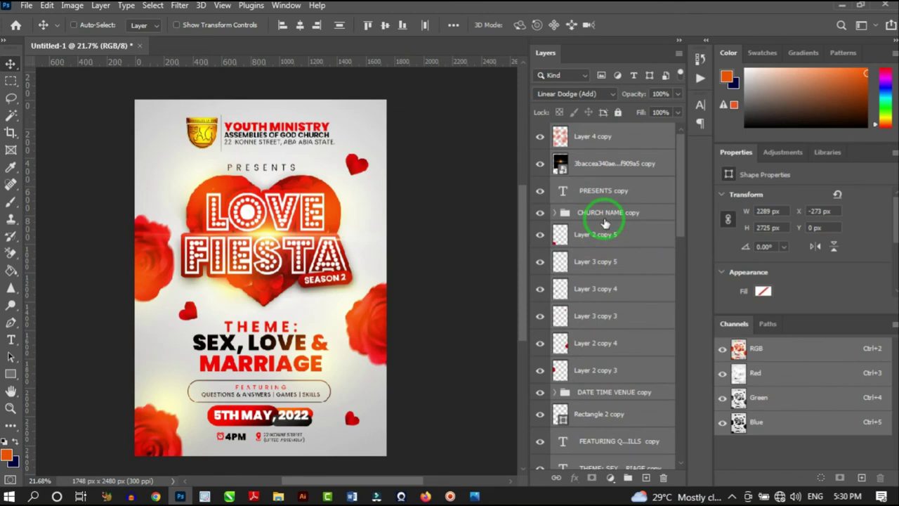
{"action": "key", "text": "ctrl+z"}
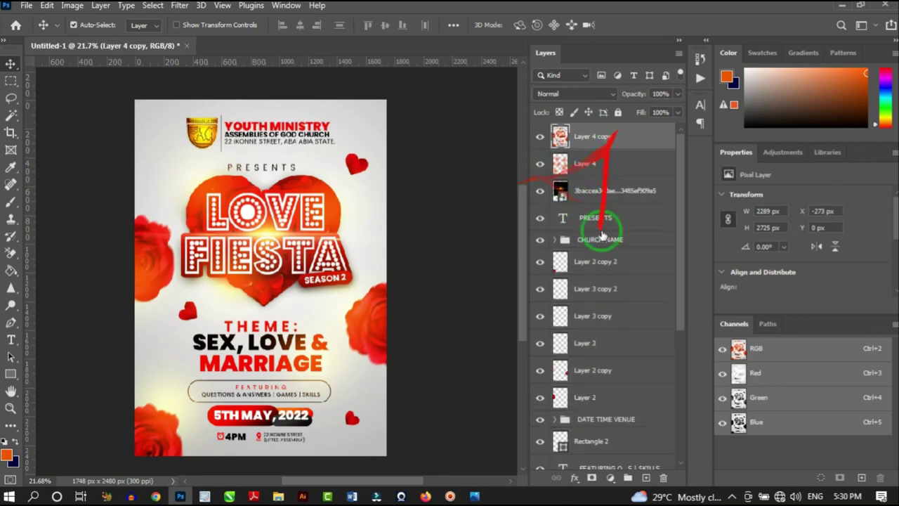
{"action": "scroll", "coordinate": [597, 239], "scroll_direction": "down", "scroll_amount": 3}
{"action": "scroll", "coordinate": [586, 337], "scroll_direction": "down", "scroll_amount": 3}
{"action": "scroll", "coordinate": [604, 295], "scroll_direction": "up", "scroll_amount": 5}
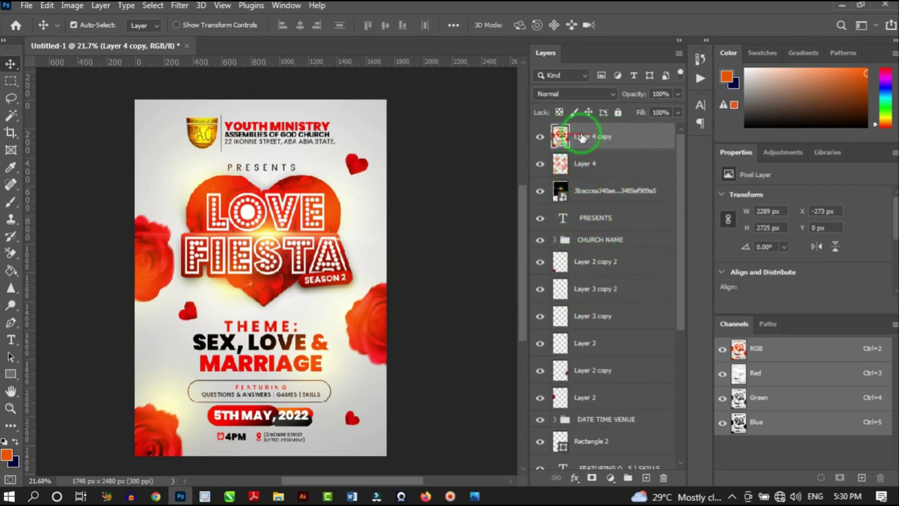
Trim the canvas by Top Left Pixel Color on all sides.
{"action": "left_click", "coordinate": [70, 6]}
{"action": "left_click", "coordinate": [90, 150]}
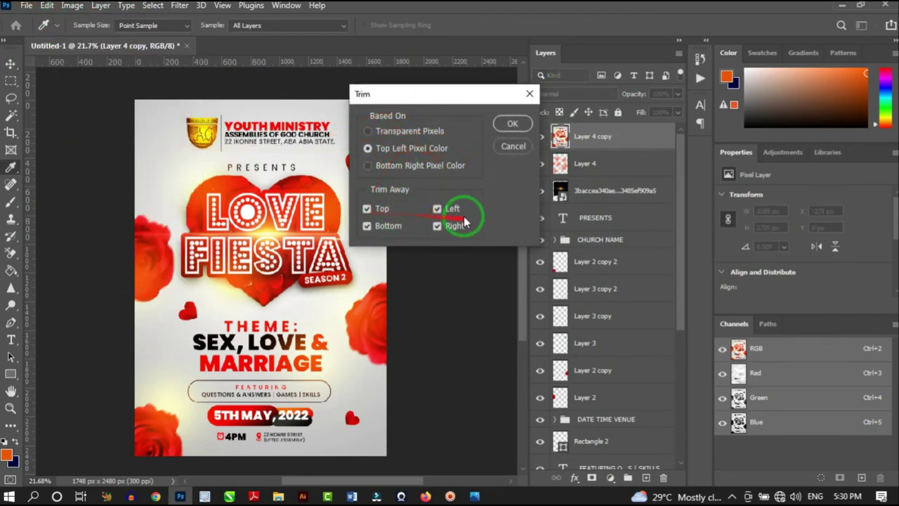
{"action": "left_click", "coordinate": [513, 124]}
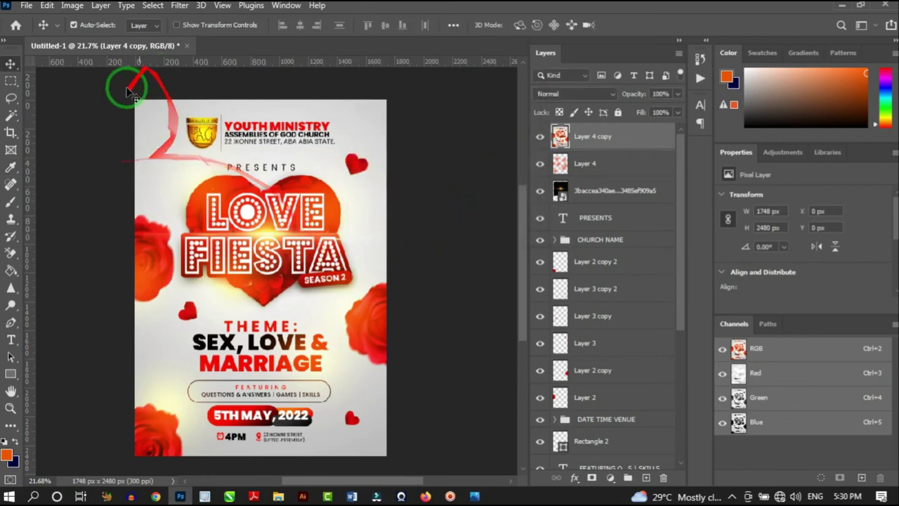
{"action": "scroll", "coordinate": [182, 231], "scroll_direction": "down", "scroll_amount": 3}
Undo an accidental shift so the merged layer stays aligned over the poster.
{"action": "left_click_drag", "start_coordinate": [199, 227], "coordinate": [115, 235]}
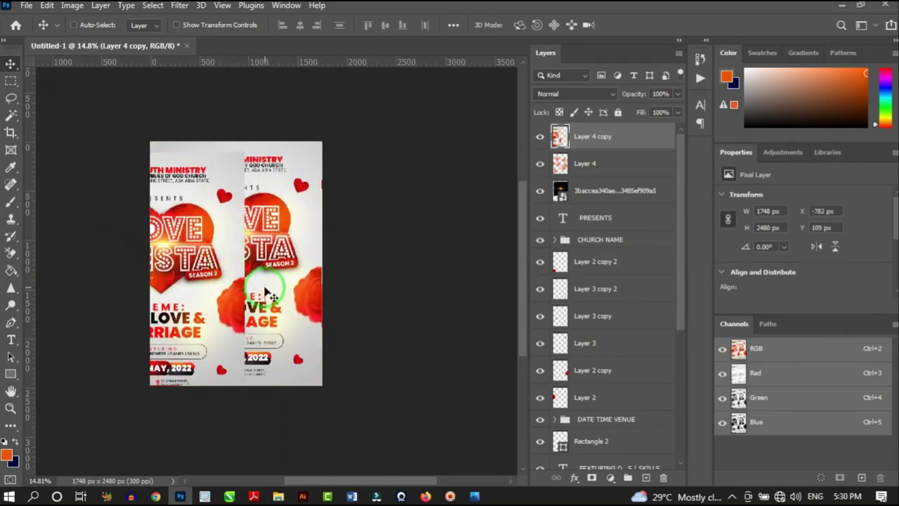
{"action": "key", "text": "ctrl+z"}
{"action": "scroll", "coordinate": [188, 250], "scroll_direction": "up", "scroll_amount": 1}
{"action": "scroll", "coordinate": [189, 249], "scroll_direction": "up", "scroll_amount": 3}
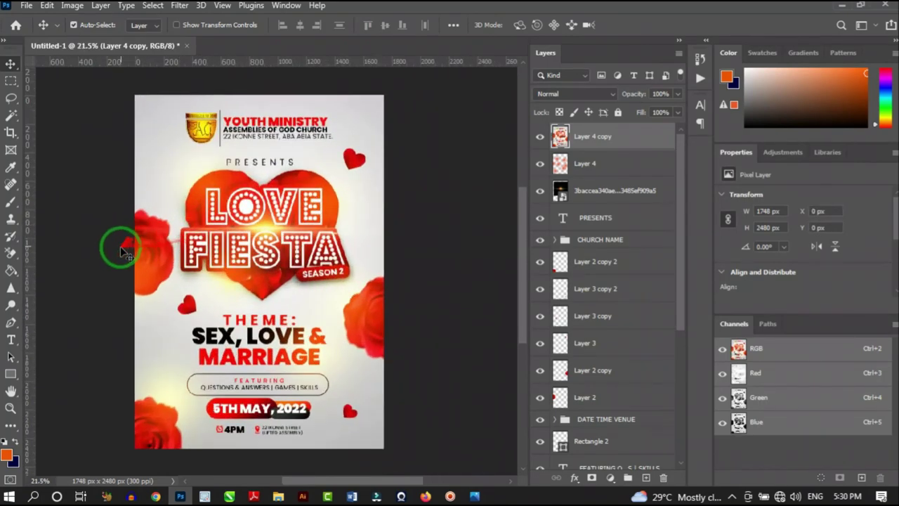
{"action": "mouse_move", "coordinate": [128, 254]}
{"action": "left_mouse_down"}
{"action": "mouse_move", "coordinate": [136, 241]}
{"action": "mouse_move", "coordinate": [136, 441]}
{"action": "mouse_move", "coordinate": [327, 137]}
{"action": "mouse_move", "coordinate": [140, 323]}
{"action": "left_mouse_up"}
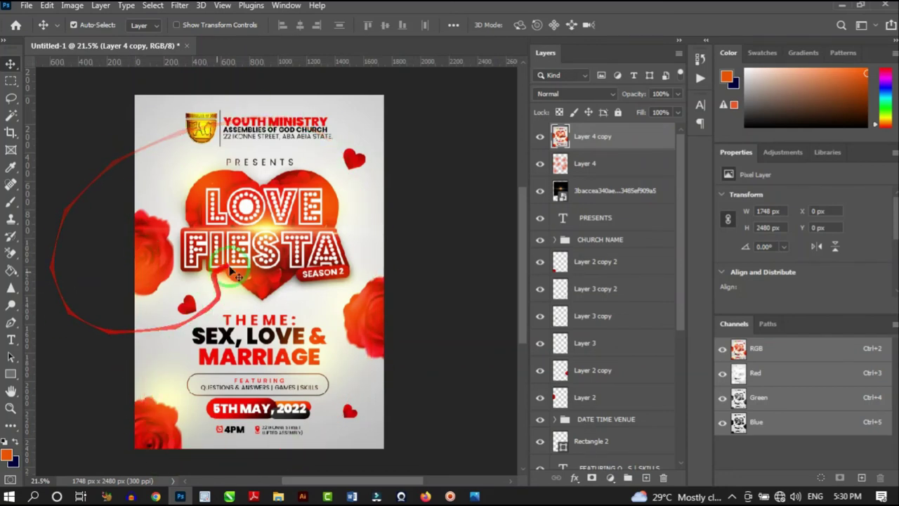
{"action": "scroll", "coordinate": [274, 216], "scroll_direction": "down", "scroll_amount": 1}
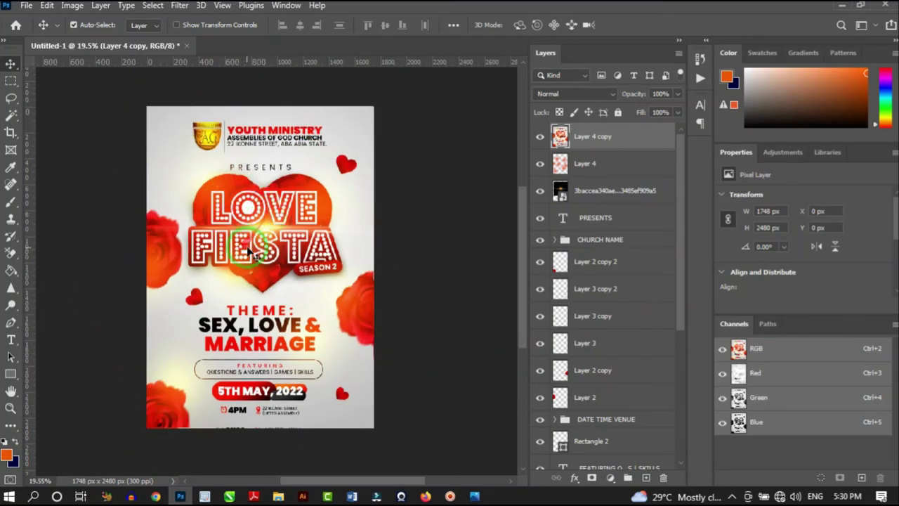
{"action": "scroll", "coordinate": [324, 220], "scroll_direction": "up", "scroll_amount": 1}
{"action": "left_click_drag", "start_coordinate": [323, 220], "coordinate": [190, 28]}
Apply the ADATS Camera Raw preset to the merged layer after comparing it with altar.
{"action": "left_click", "coordinate": [180, 6]}
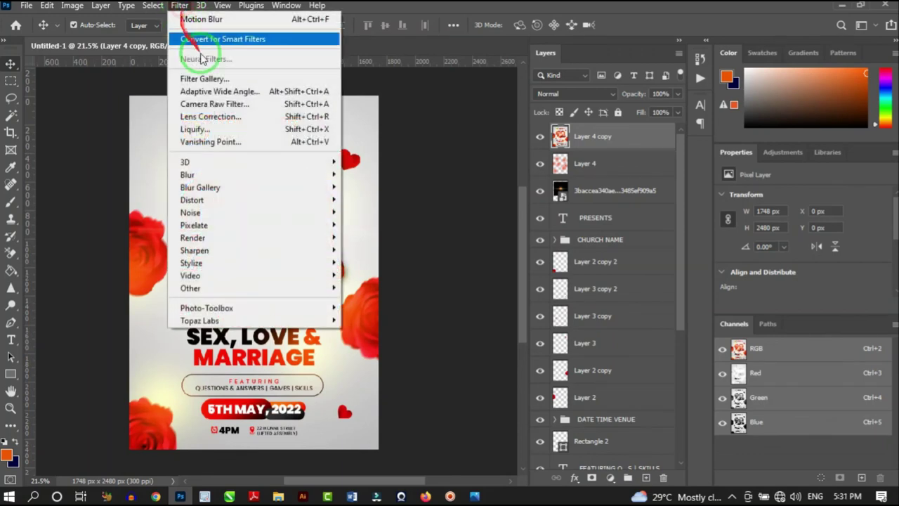
{"action": "left_click", "coordinate": [191, 113]}
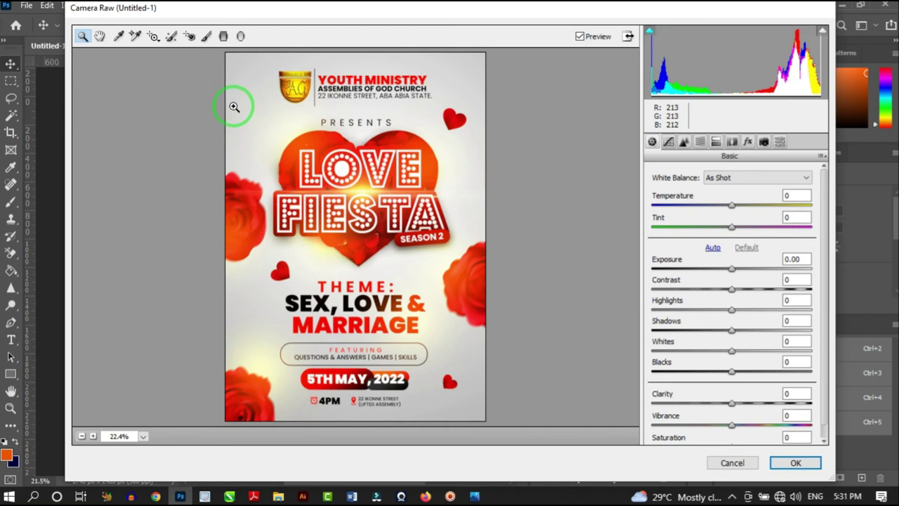
{"action": "left_click", "coordinate": [780, 142]}
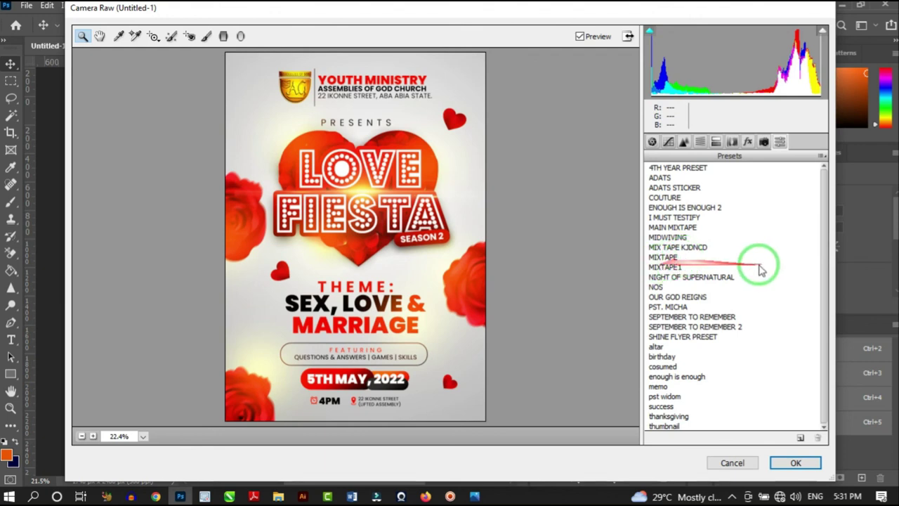
{"action": "left_click", "coordinate": [660, 180]}
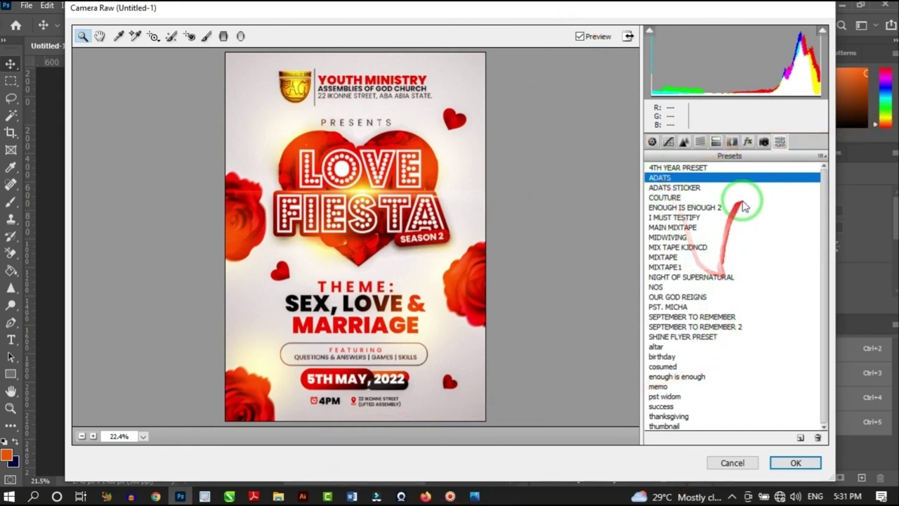
{"action": "left_click", "coordinate": [659, 347]}
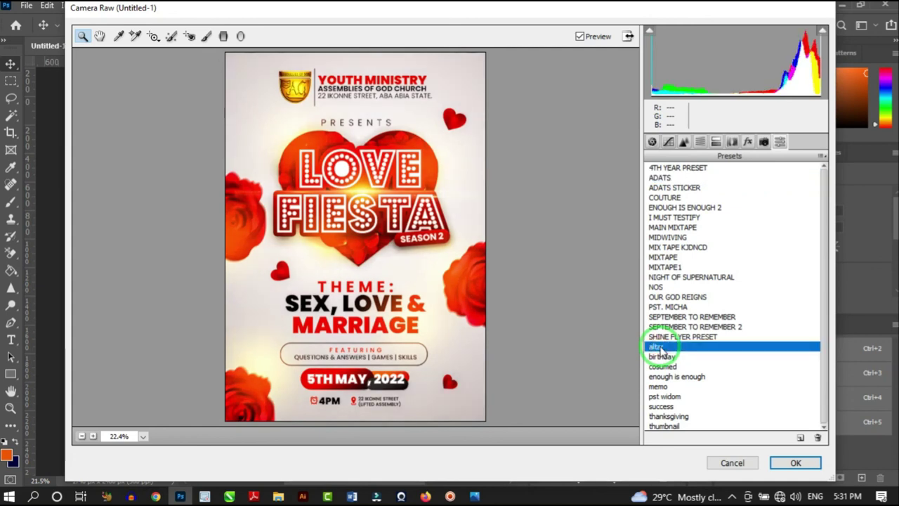
{"action": "left_click", "coordinate": [661, 180]}
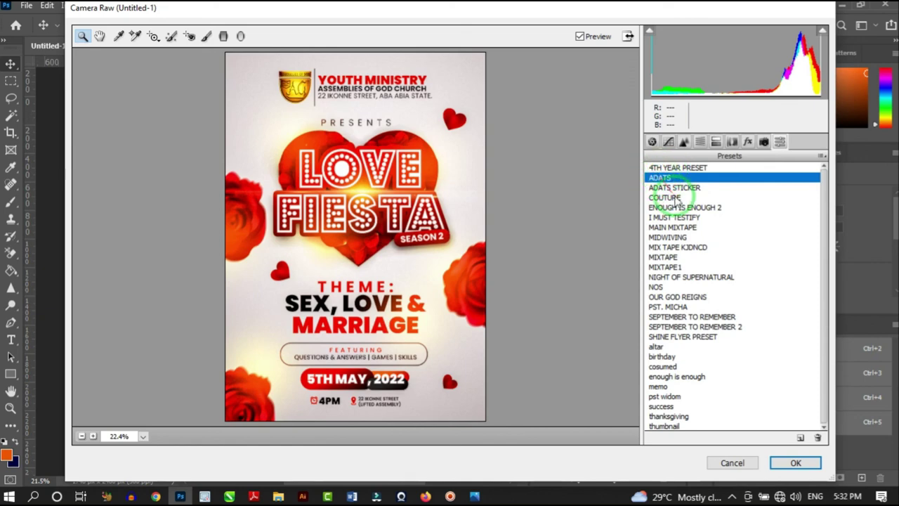
{"action": "left_click", "coordinate": [796, 463]}
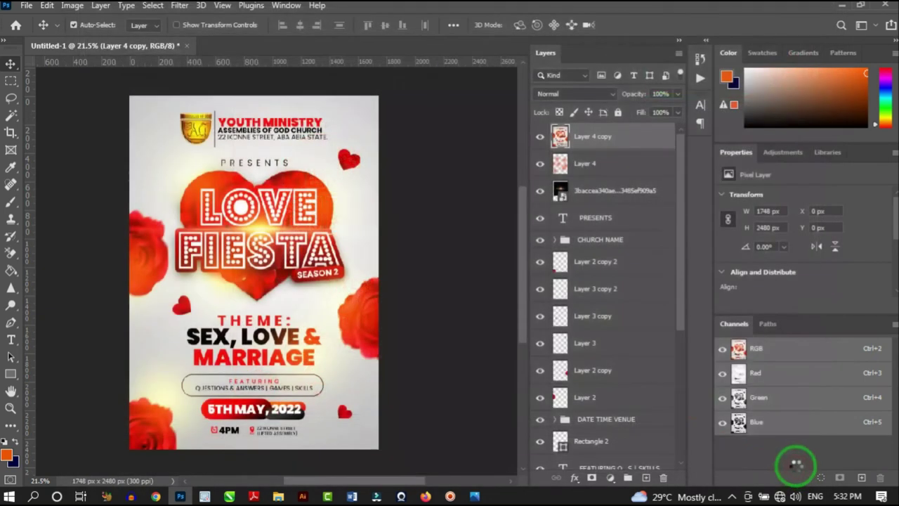
{"action": "scroll", "coordinate": [211, 246], "scroll_direction": "up", "scroll_amount": 1}
{"action": "scroll", "coordinate": [210, 245], "scroll_direction": "up", "scroll_amount": 4}
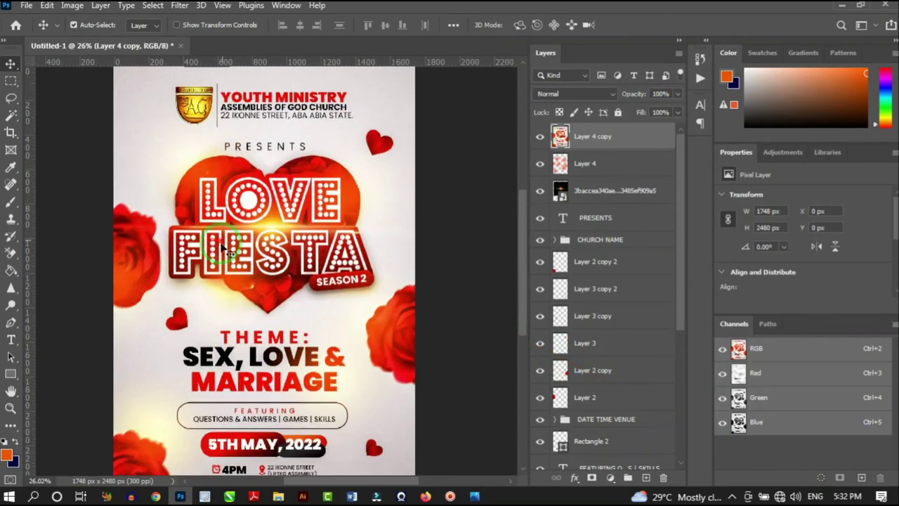
{"action": "scroll", "coordinate": [292, 250], "scroll_direction": "up", "scroll_amount": 6}
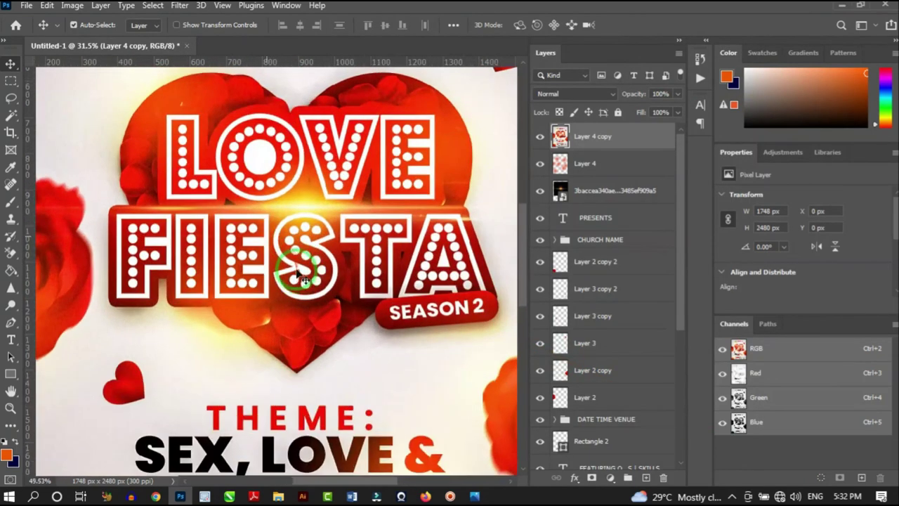
{"action": "scroll", "coordinate": [318, 284], "scroll_direction": "down", "scroll_amount": 7}
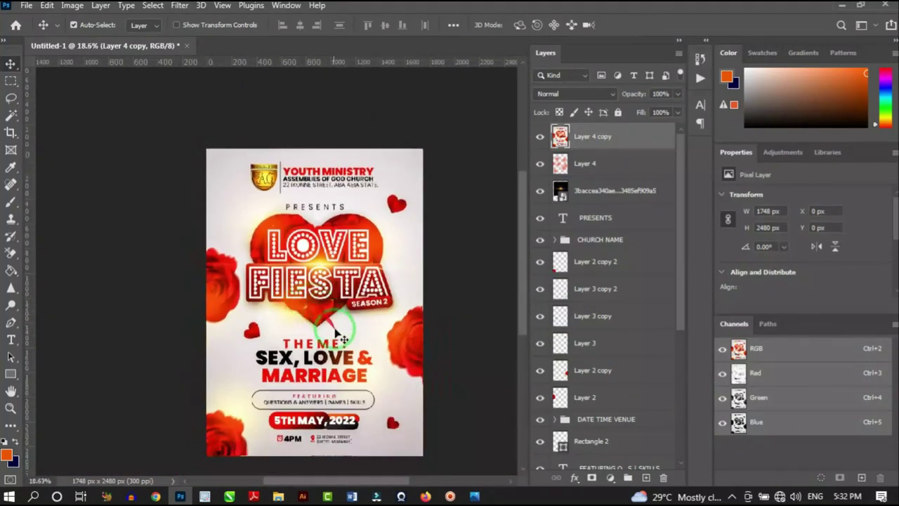
{"action": "left_click", "coordinate": [540, 136]}
{"action": "left_click", "coordinate": [539, 138]}
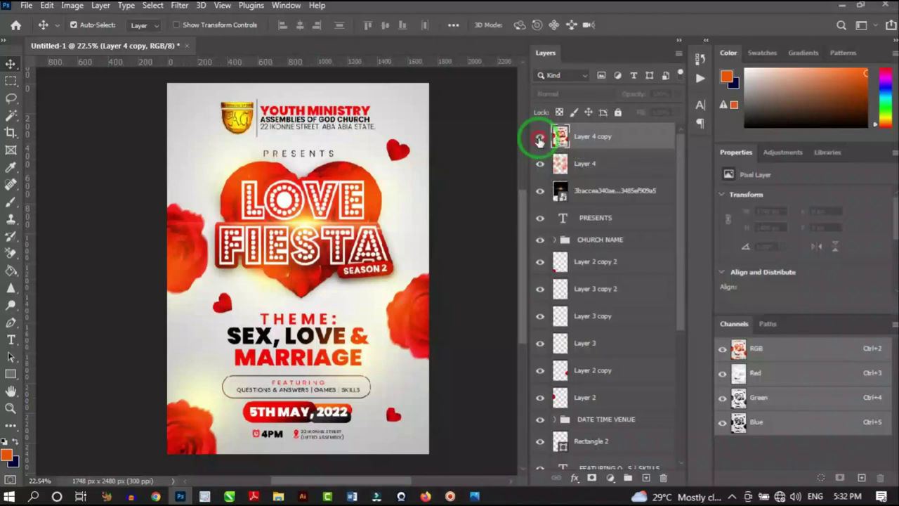
{"action": "left_click", "coordinate": [539, 141]}
{"action": "left_click", "coordinate": [539, 139]}
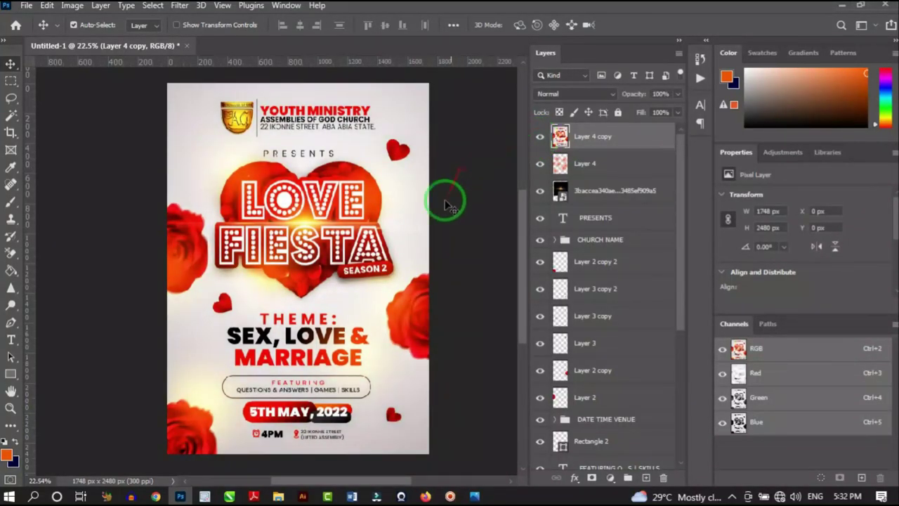
{"action": "scroll", "coordinate": [300, 282], "scroll_direction": "up", "scroll_amount": 1}
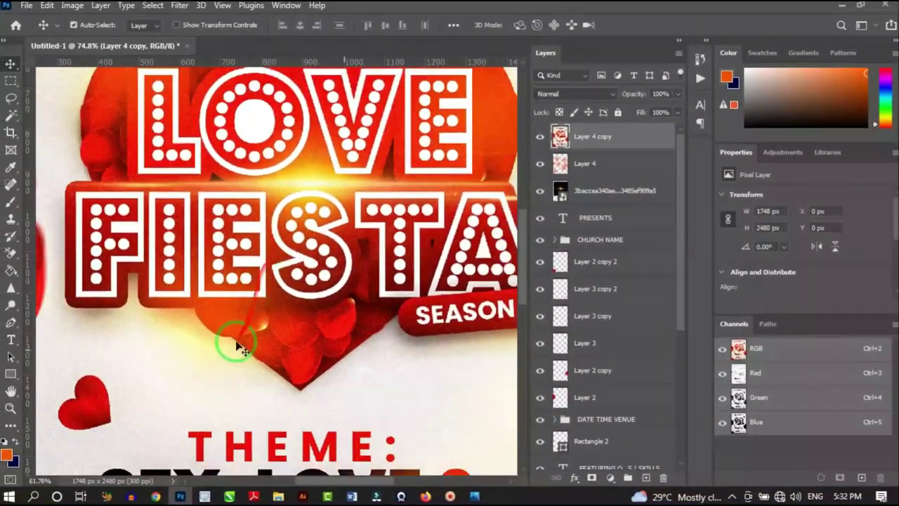
{"action": "scroll", "coordinate": [238, 346], "scroll_direction": "down", "scroll_amount": 6}
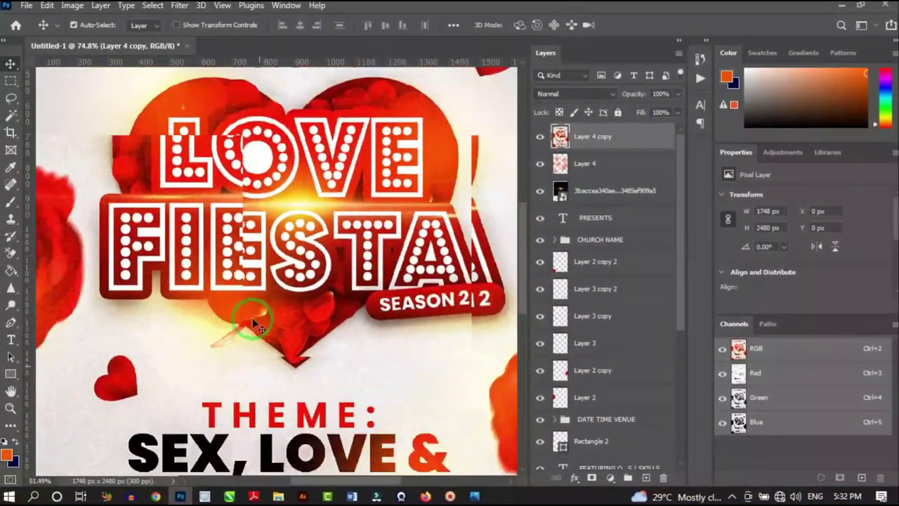